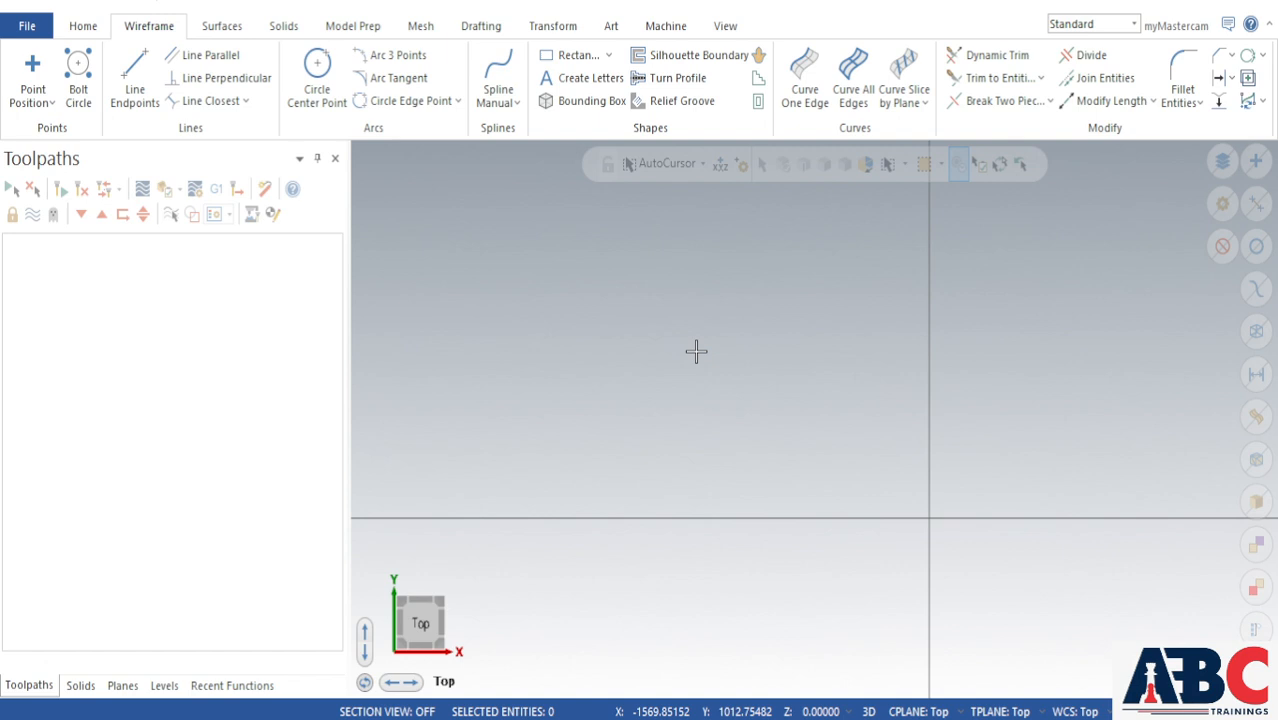
Step: Draw an arching three-point arc in the open area above the horizontal axis and to the left of the vertical axis
{"action": "left_click", "coordinate": [418, 58]}
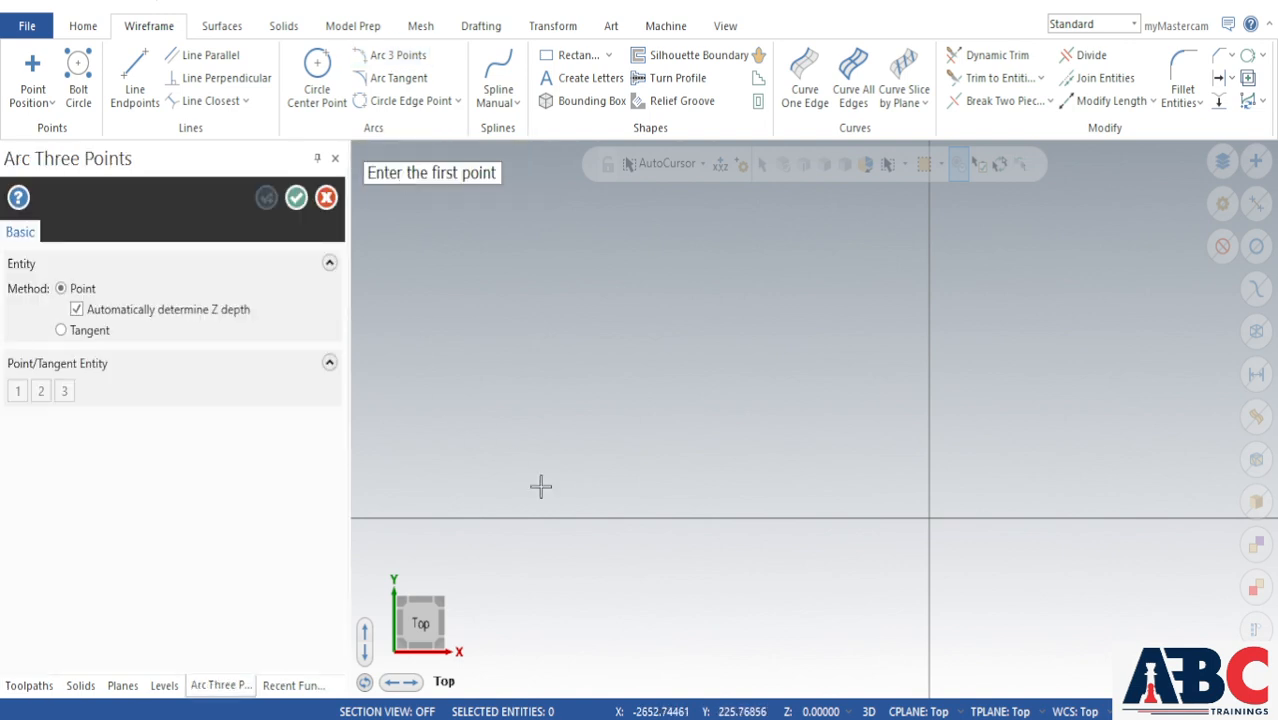
{"action": "left_click", "coordinate": [641, 413]}
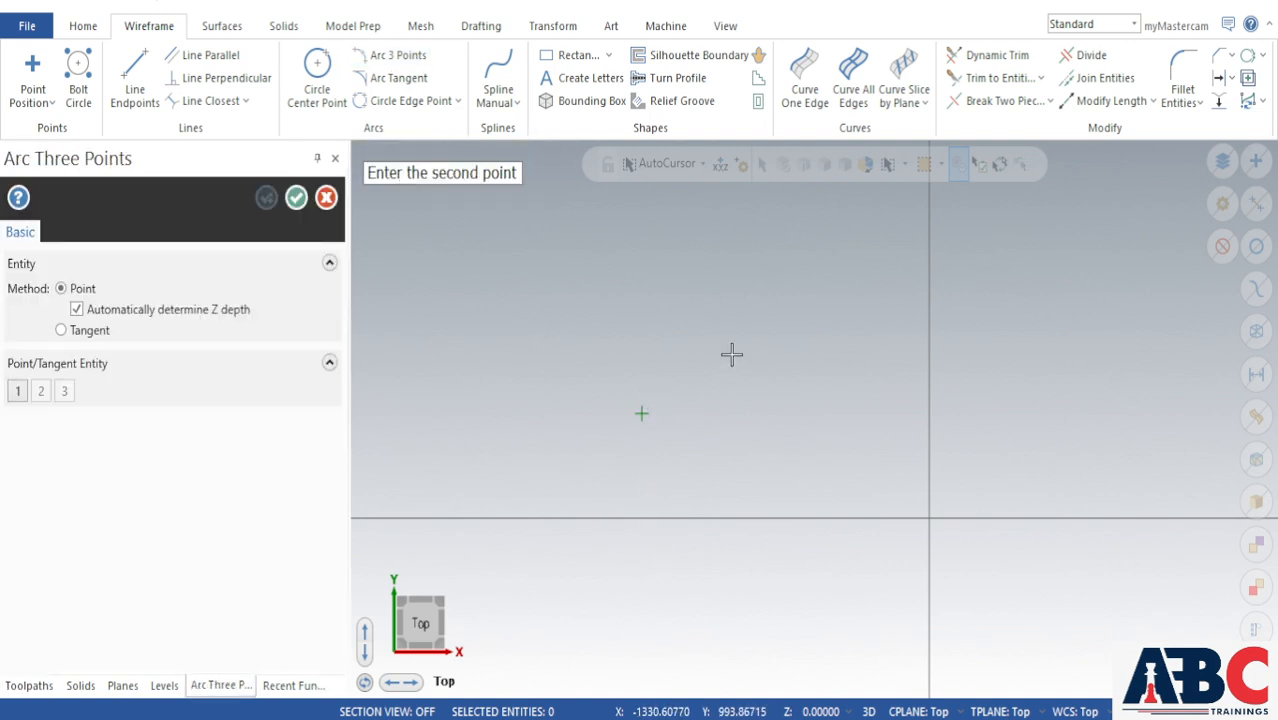
{"action": "left_click", "coordinate": [766, 316]}
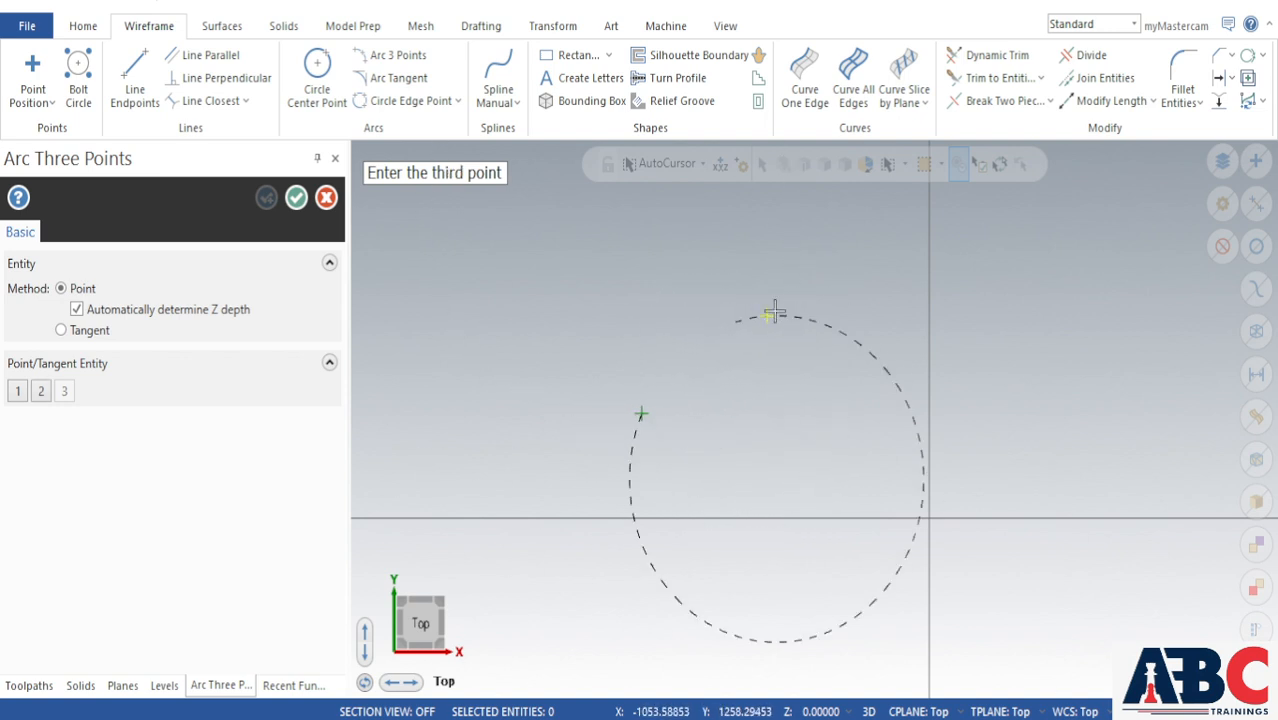
{"action": "left_click", "coordinate": [834, 371]}
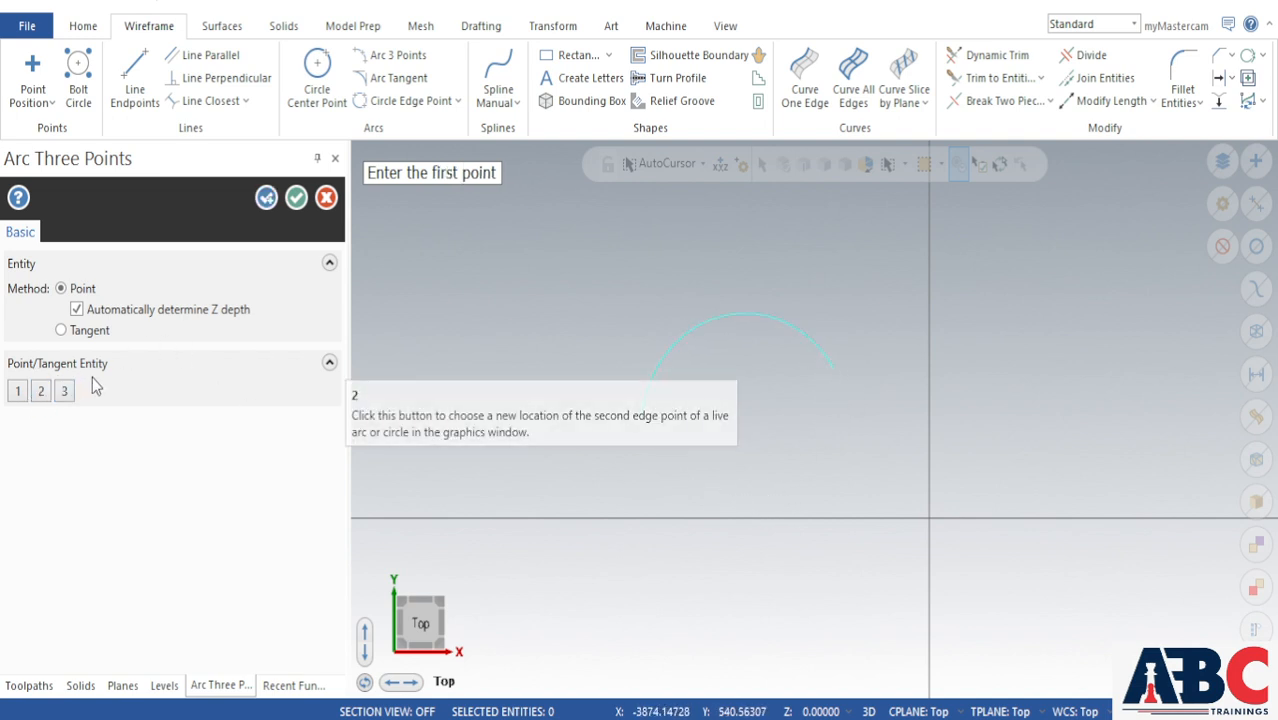
{"action": "left_click", "coordinate": [298, 198]}
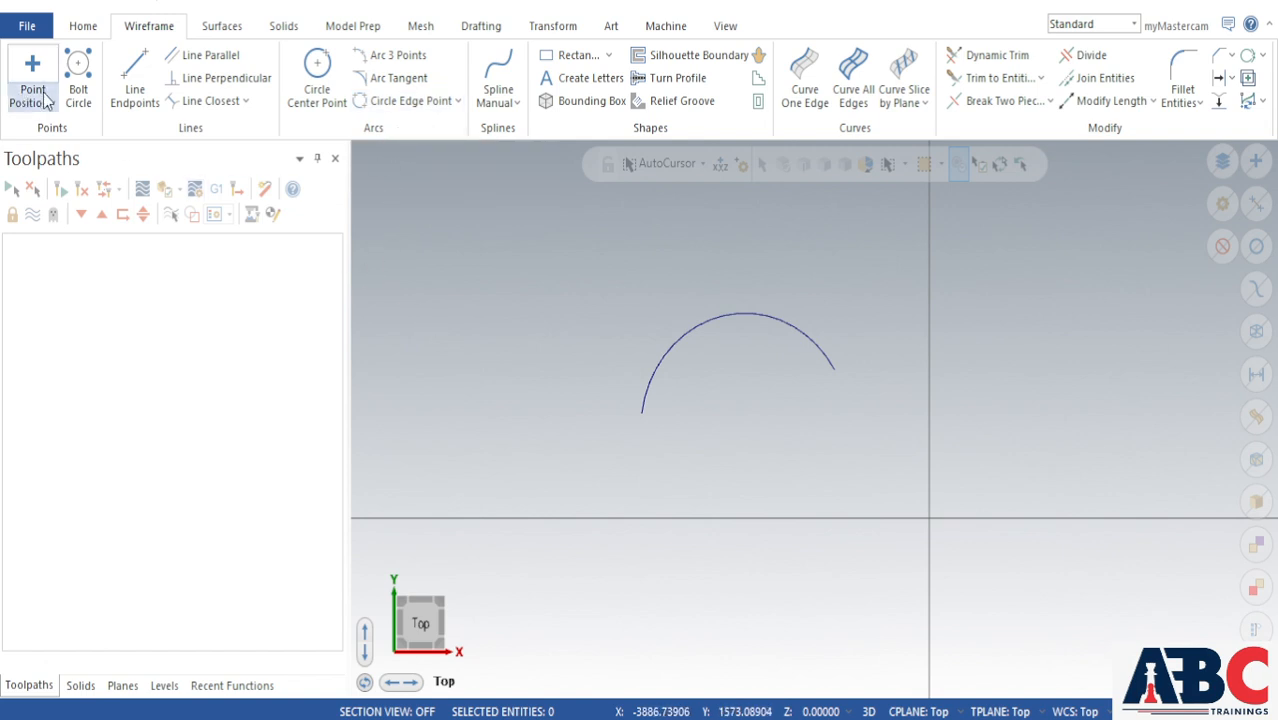
Step: Draw an L-shape left of the arc: a vertical line about 623 long, then a horizontal line running right from its lower end
{"action": "left_click", "coordinate": [133, 80]}
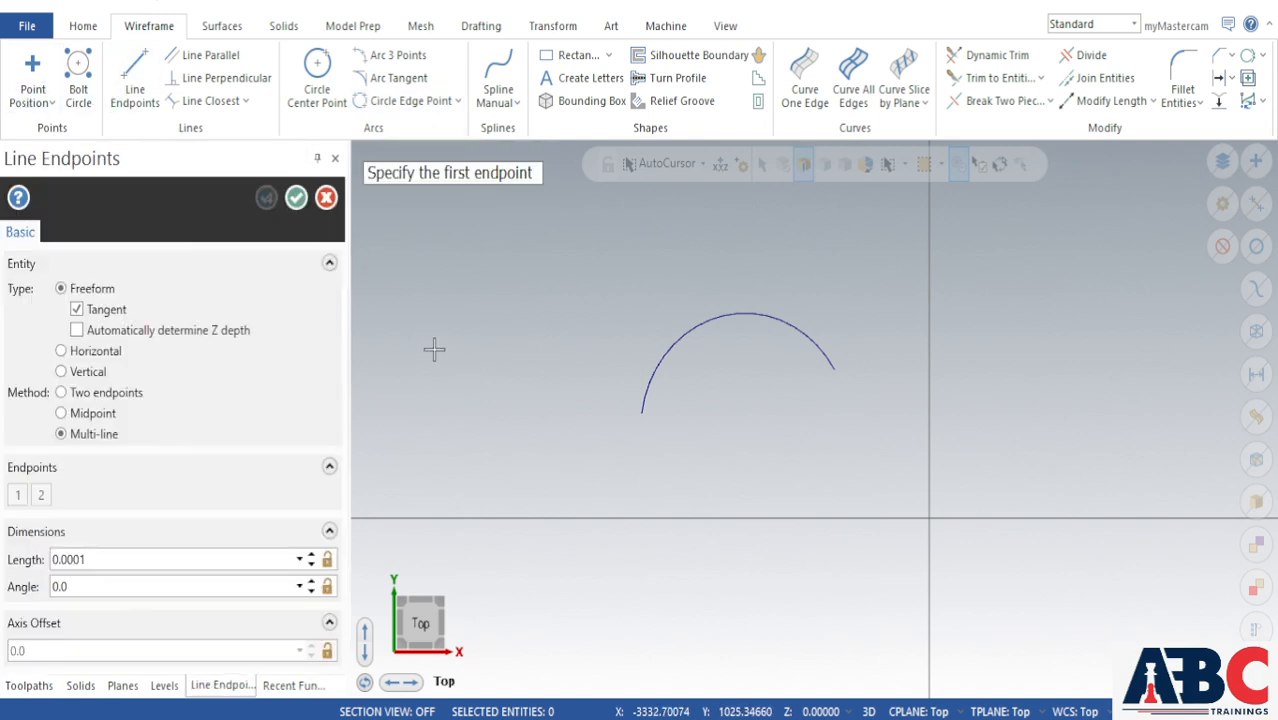
{"action": "left_click", "coordinate": [433, 350]}
{"action": "left_click", "coordinate": [433, 452]}
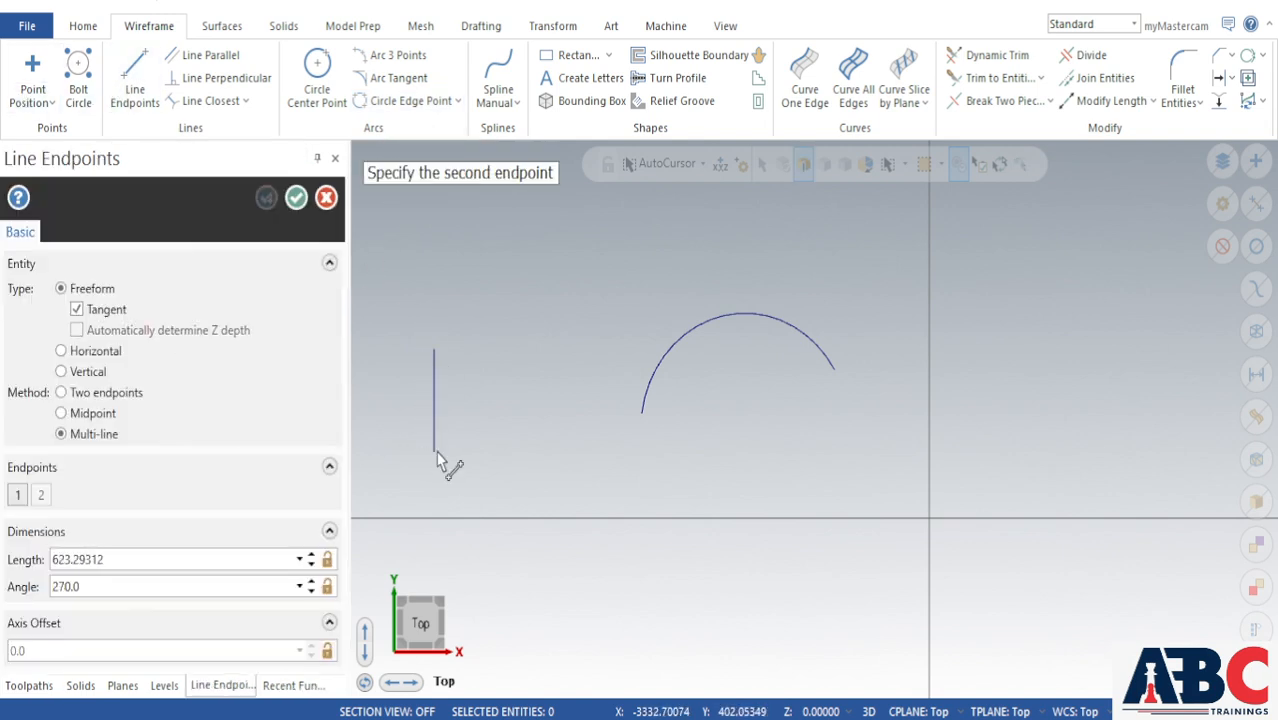
{"action": "left_click", "coordinate": [552, 450]}
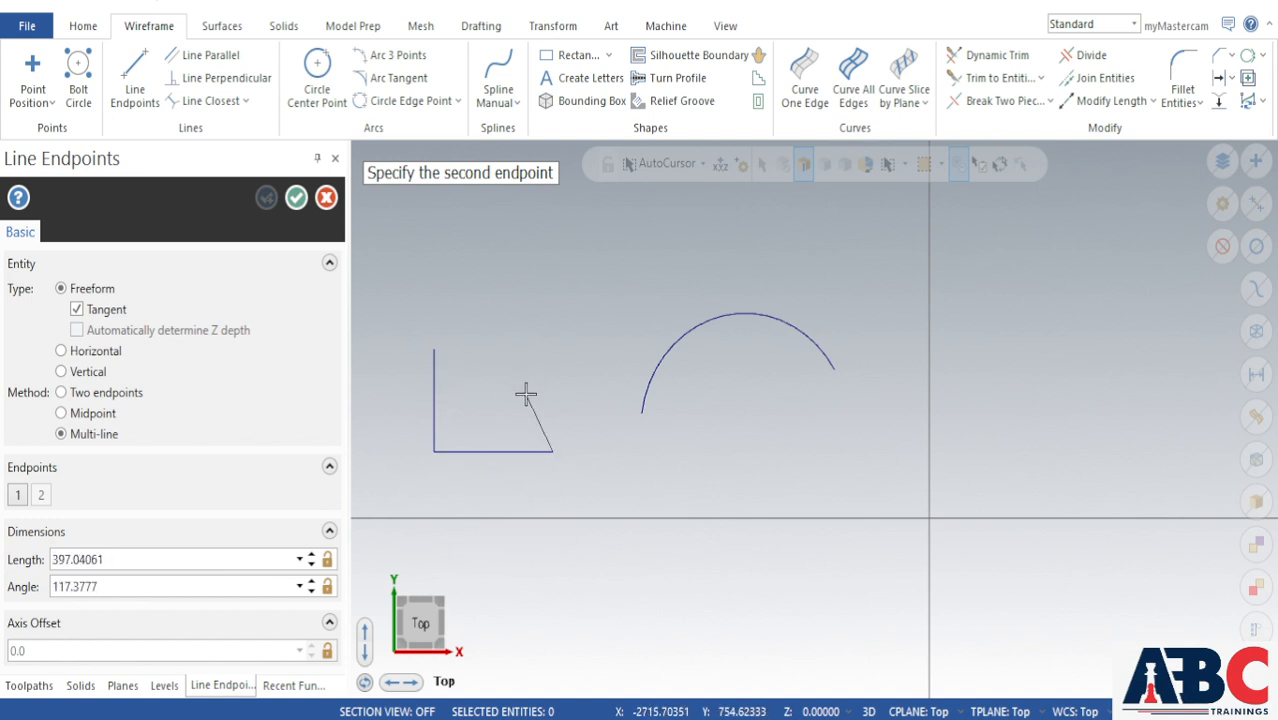
{"action": "key", "text": "Escape"}
{"action": "left_click", "coordinate": [296, 197]}
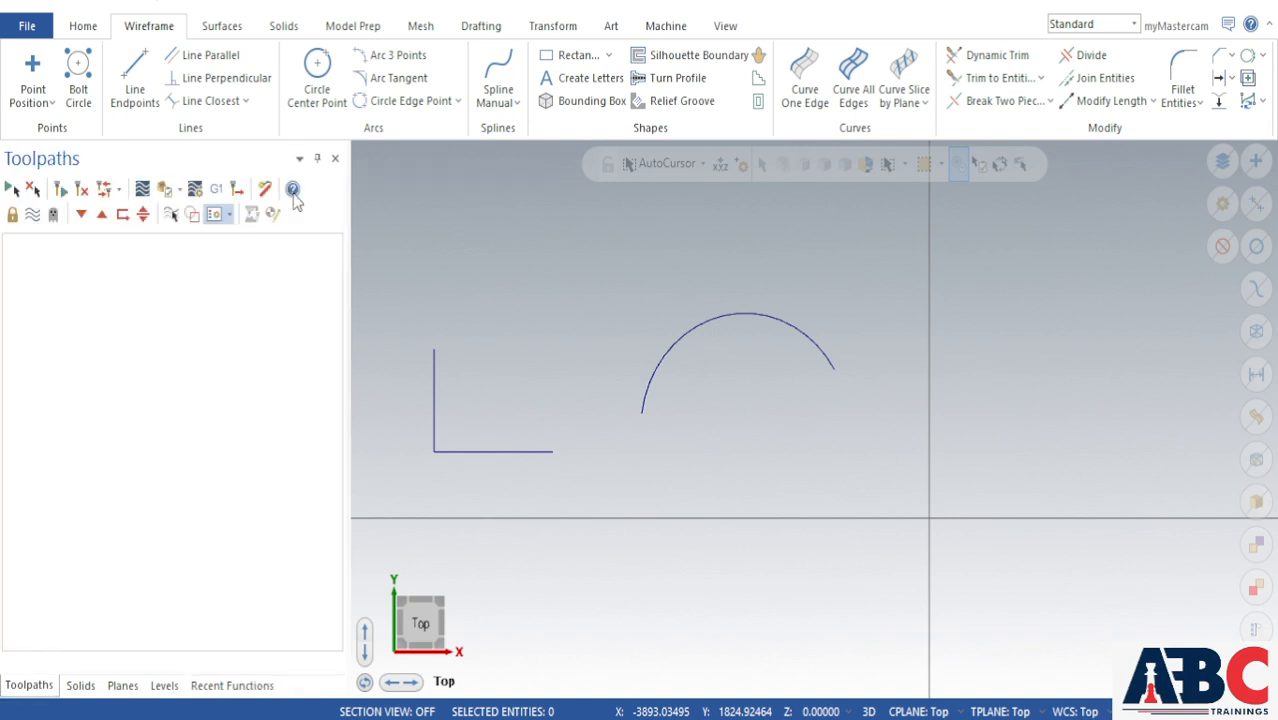
Step: Start the Arc Tangent command and set its method to Arc one entity
{"action": "left_click", "coordinate": [392, 78]}
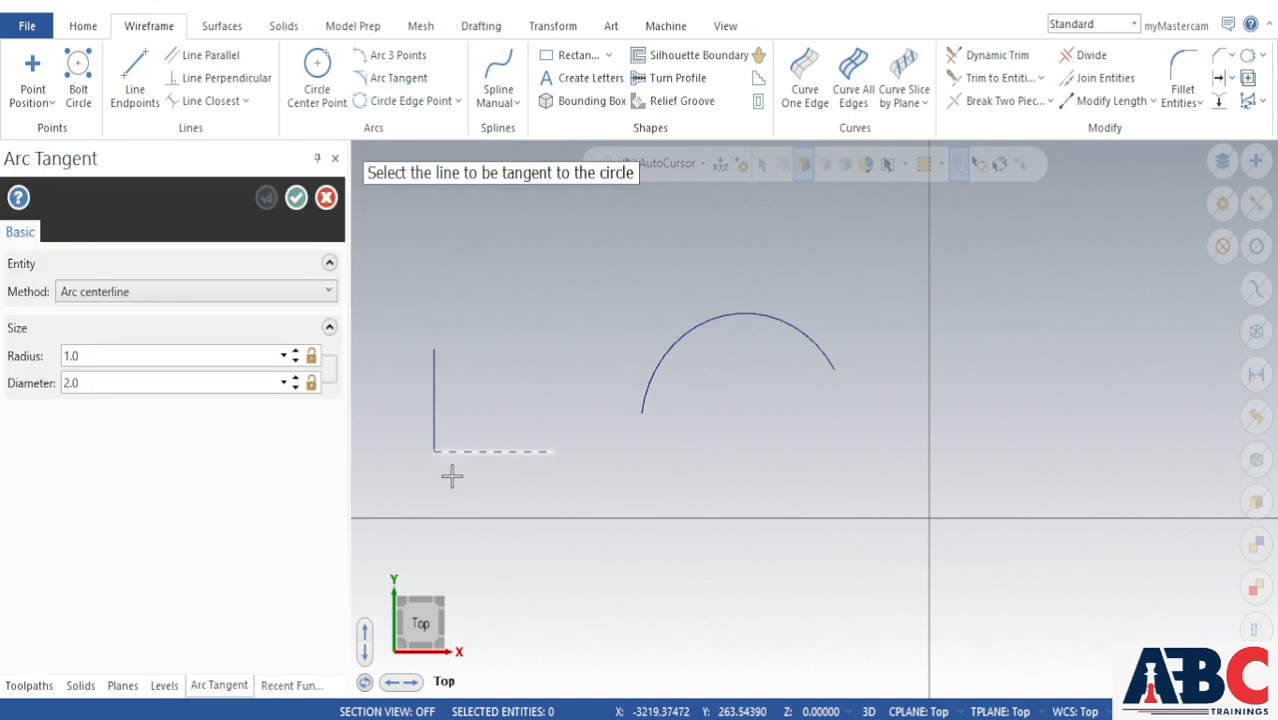
{"action": "mouse_move", "coordinate": [146, 303]}
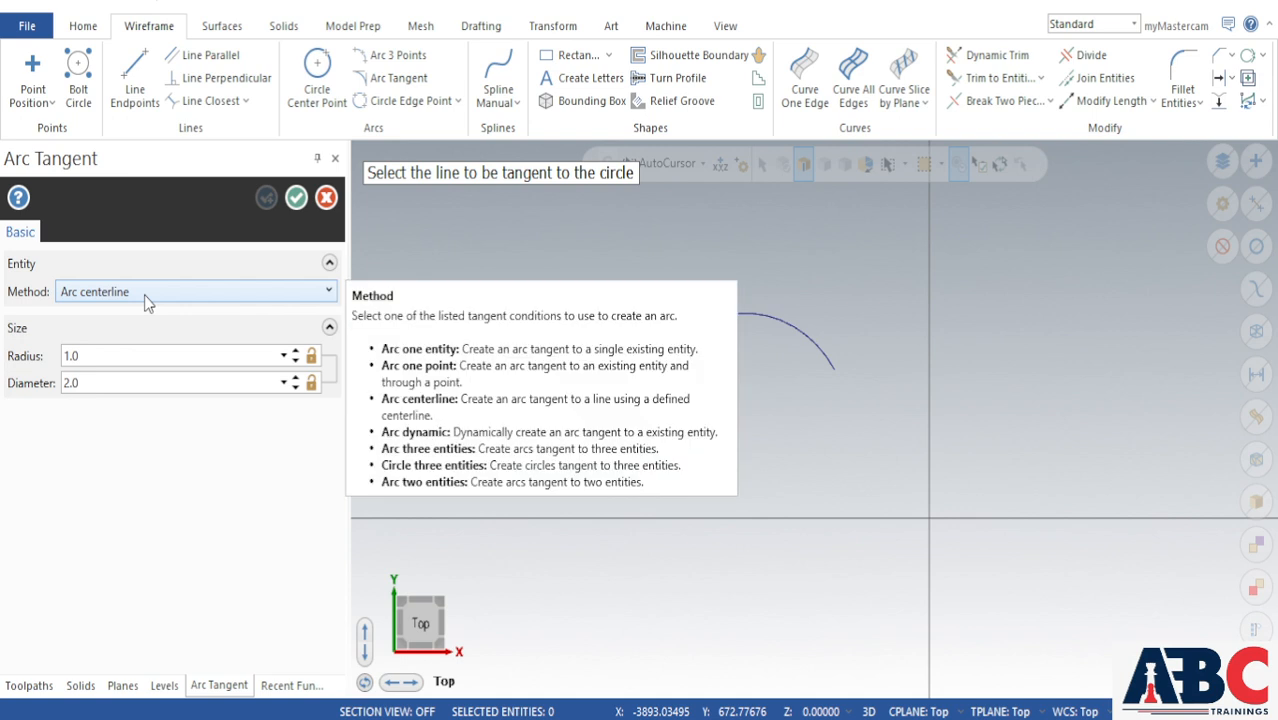
{"action": "left_click", "coordinate": [145, 296]}
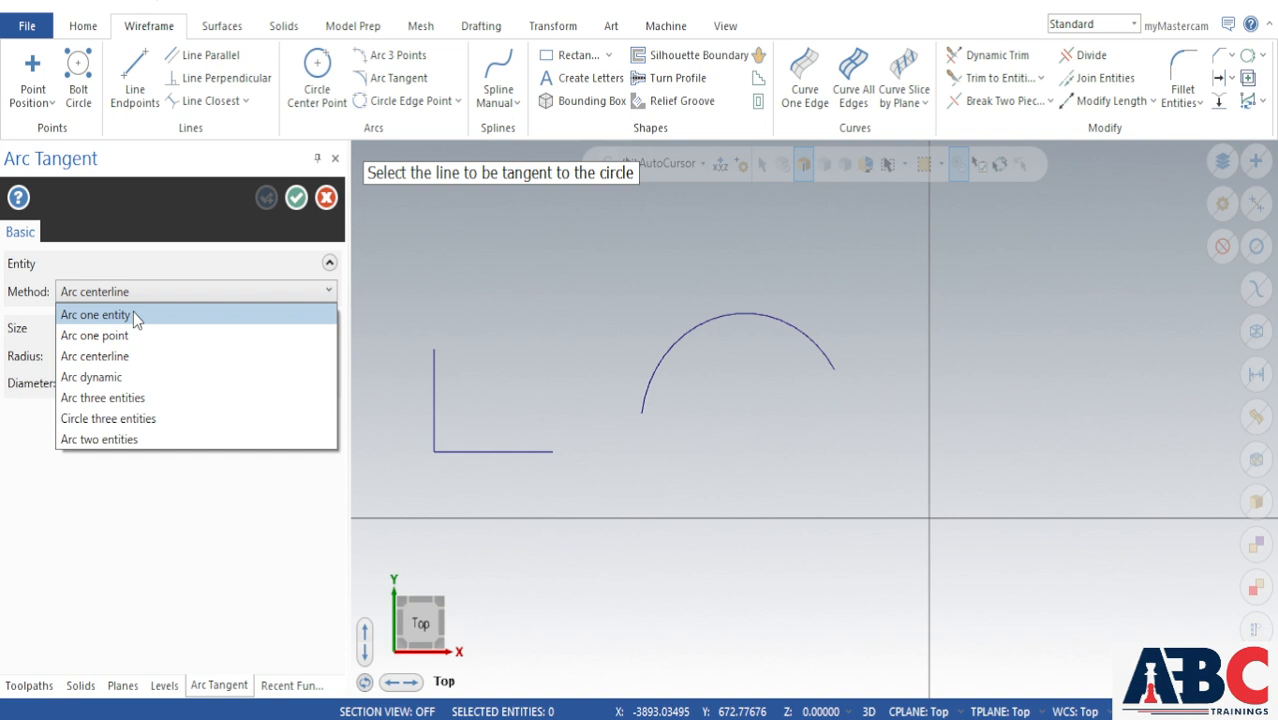
{"action": "left_click", "coordinate": [133, 314]}
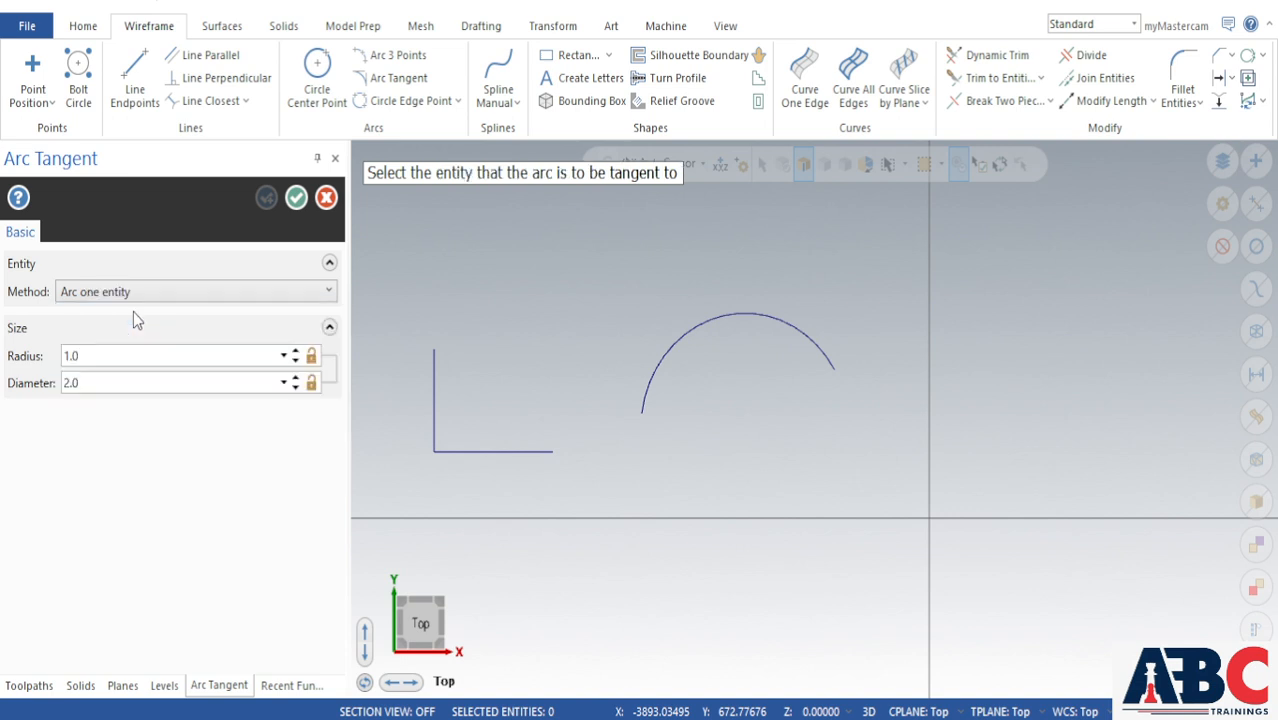
{"action": "left_click", "coordinate": [504, 451]}
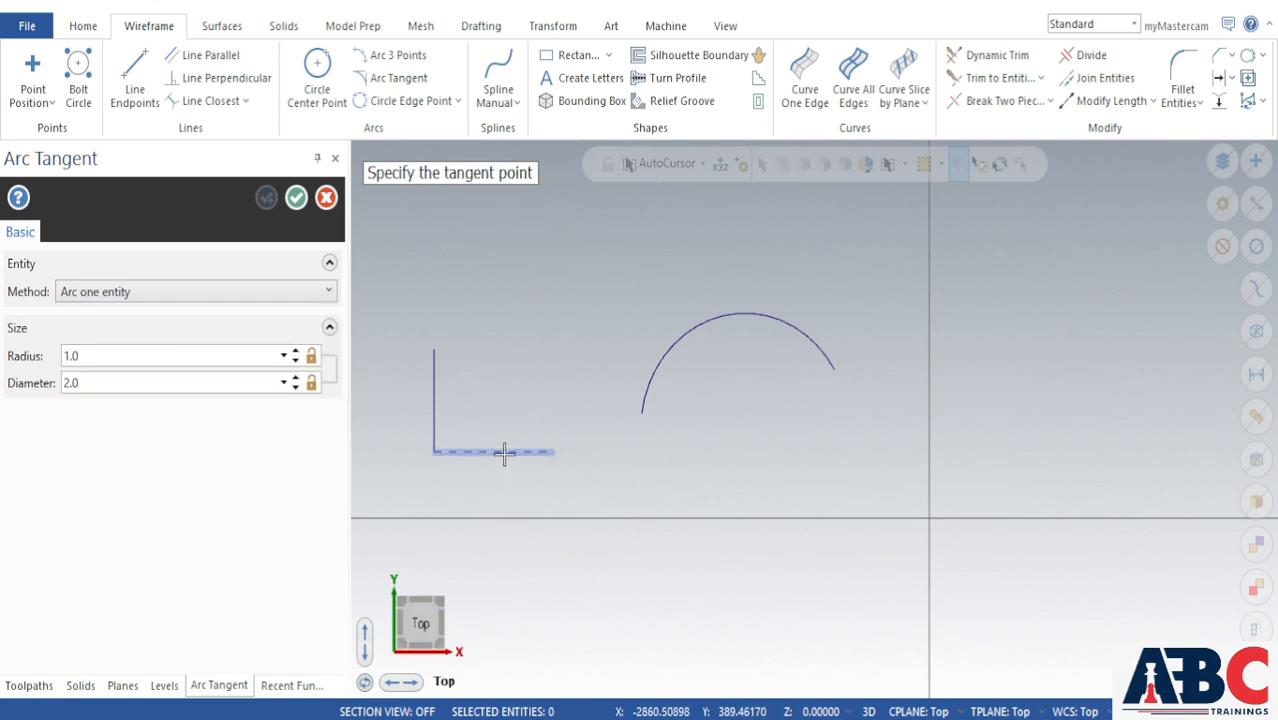
{"action": "left_click", "coordinate": [440, 453]}
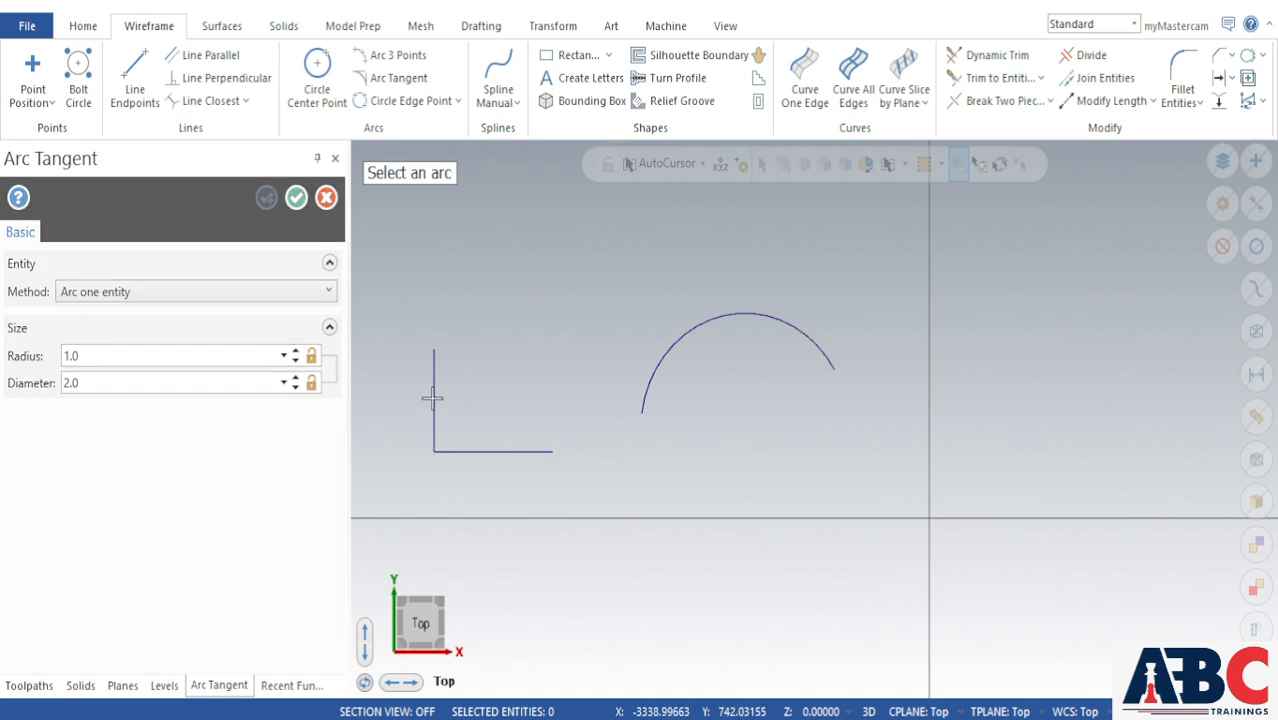
{"action": "left_click", "coordinate": [327, 199]}
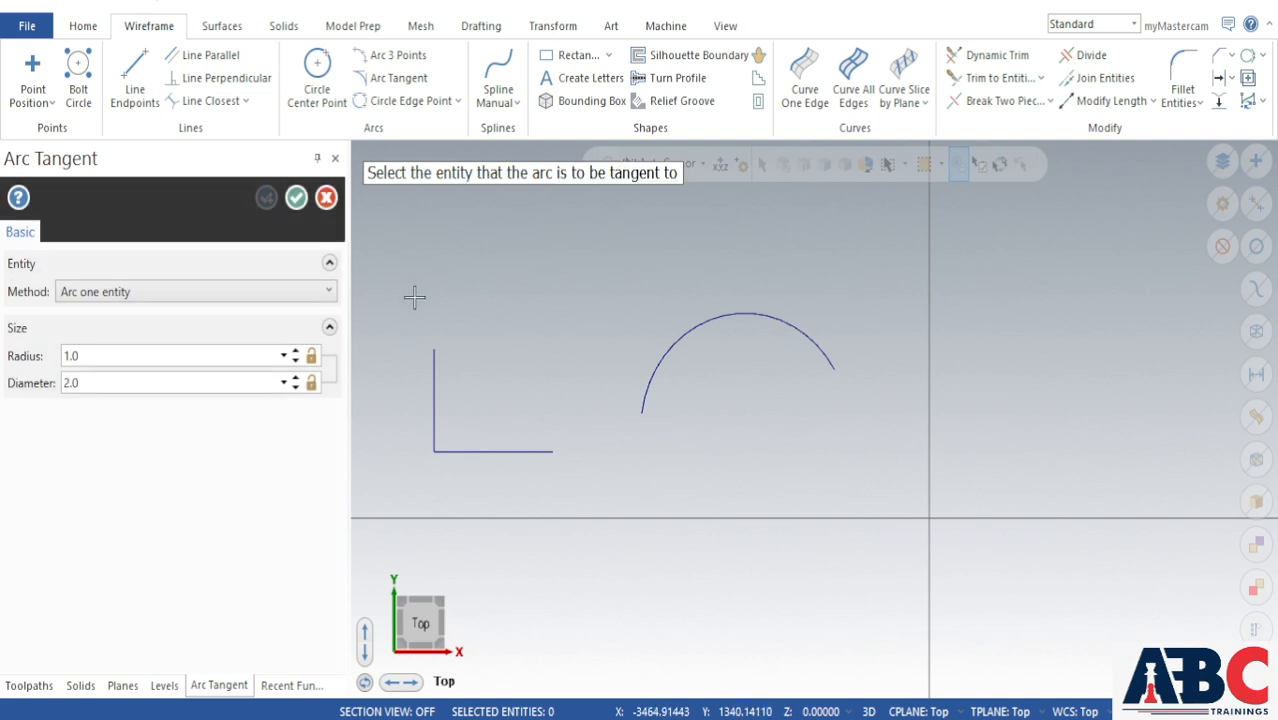
Step: Create a radius 50 arc tangent to the horizontal line at the L-shape's corner, keeping the upper solution's left half
{"action": "left_click", "coordinate": [385, 78]}
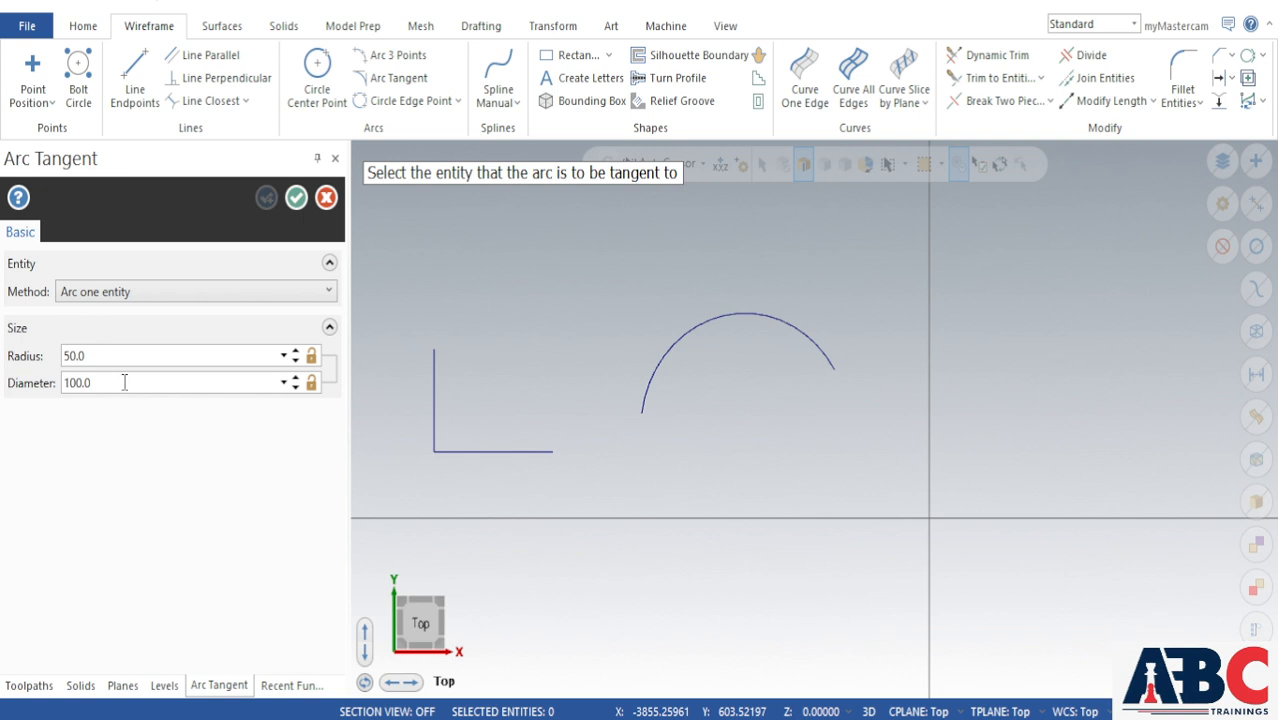
{"action": "left_click", "coordinate": [476, 452]}
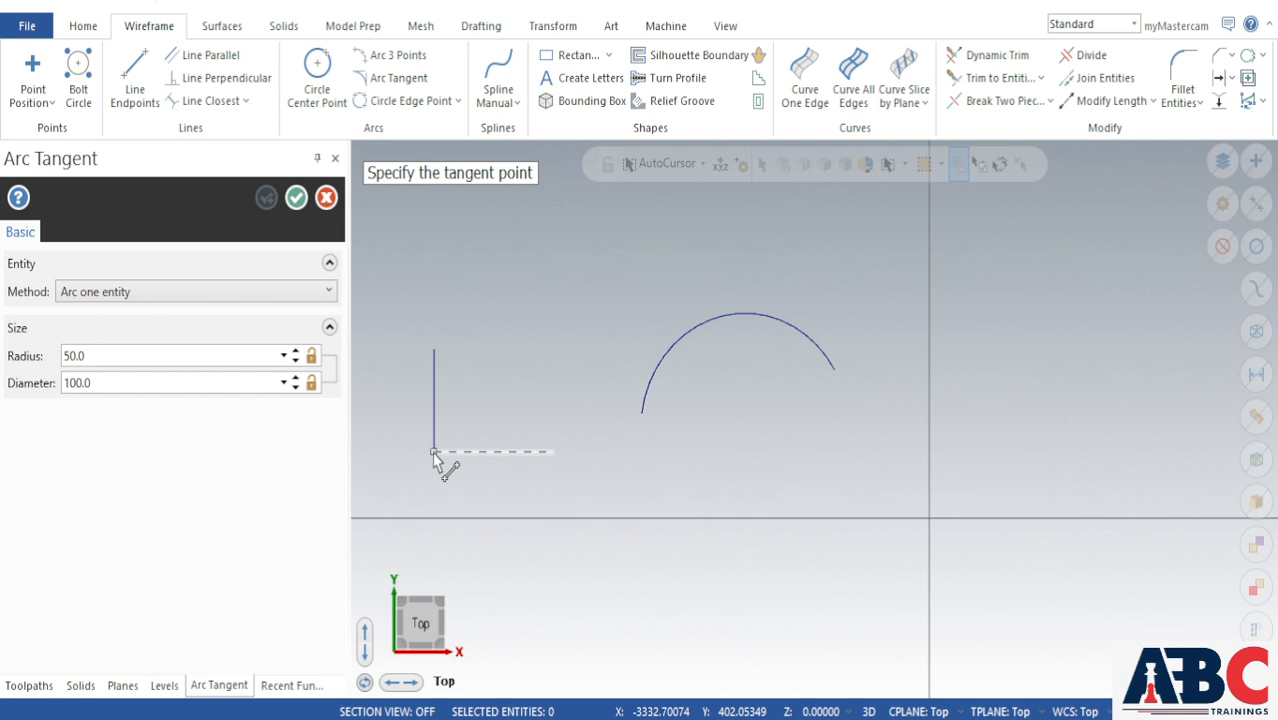
{"action": "left_click", "coordinate": [434, 453]}
{"action": "scroll", "coordinate": [405, 505], "scroll_direction": "up", "scroll_amount": 5}
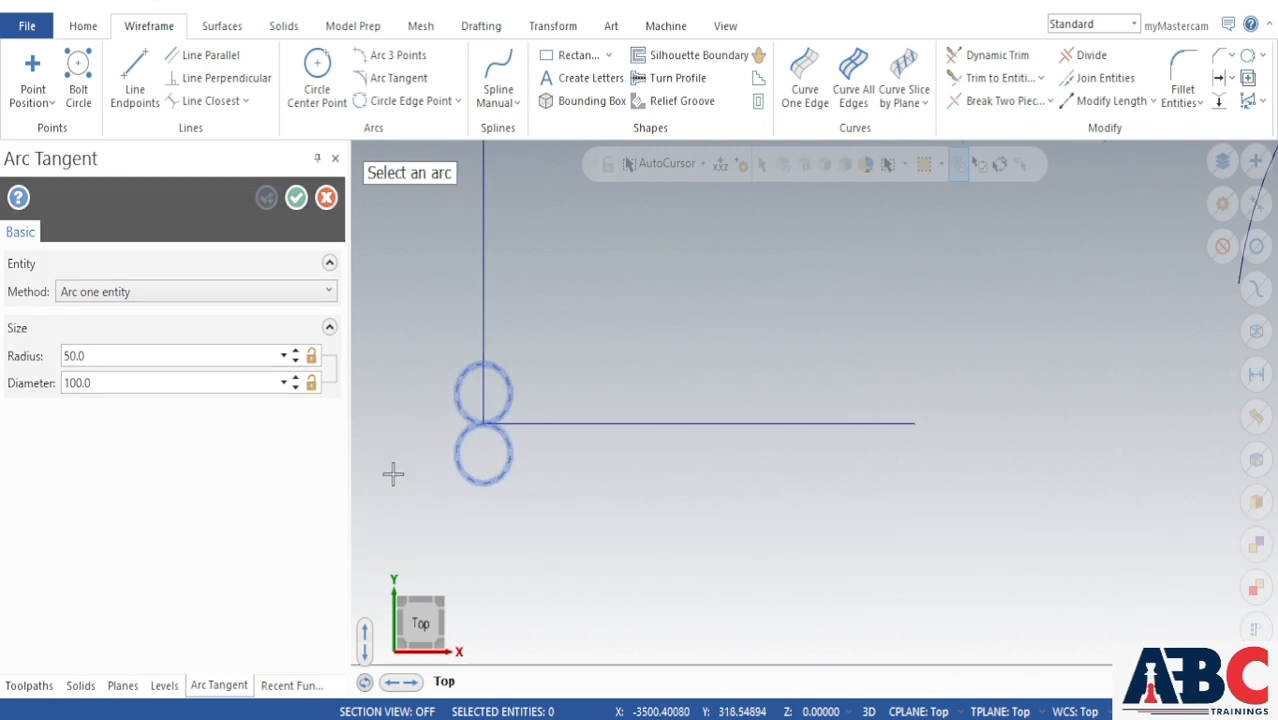
{"action": "scroll", "coordinate": [392, 474], "scroll_direction": "up", "scroll_amount": 4}
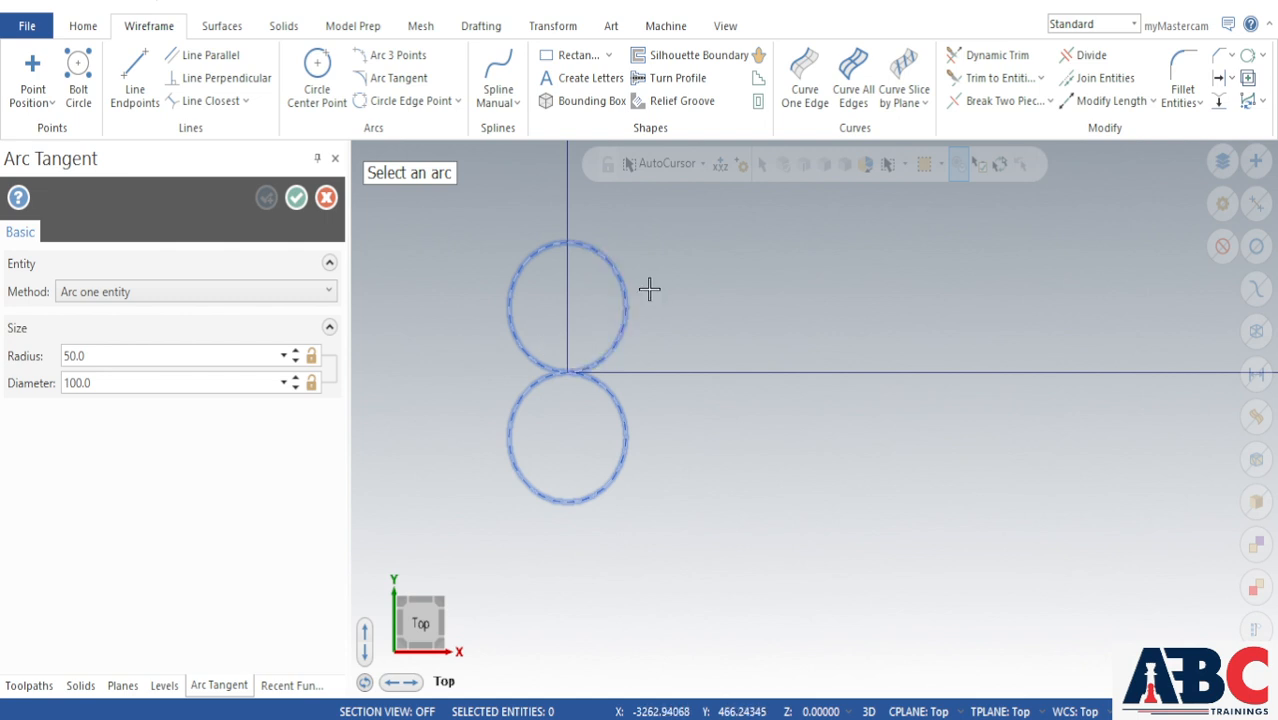
{"action": "left_click", "coordinate": [510, 277]}
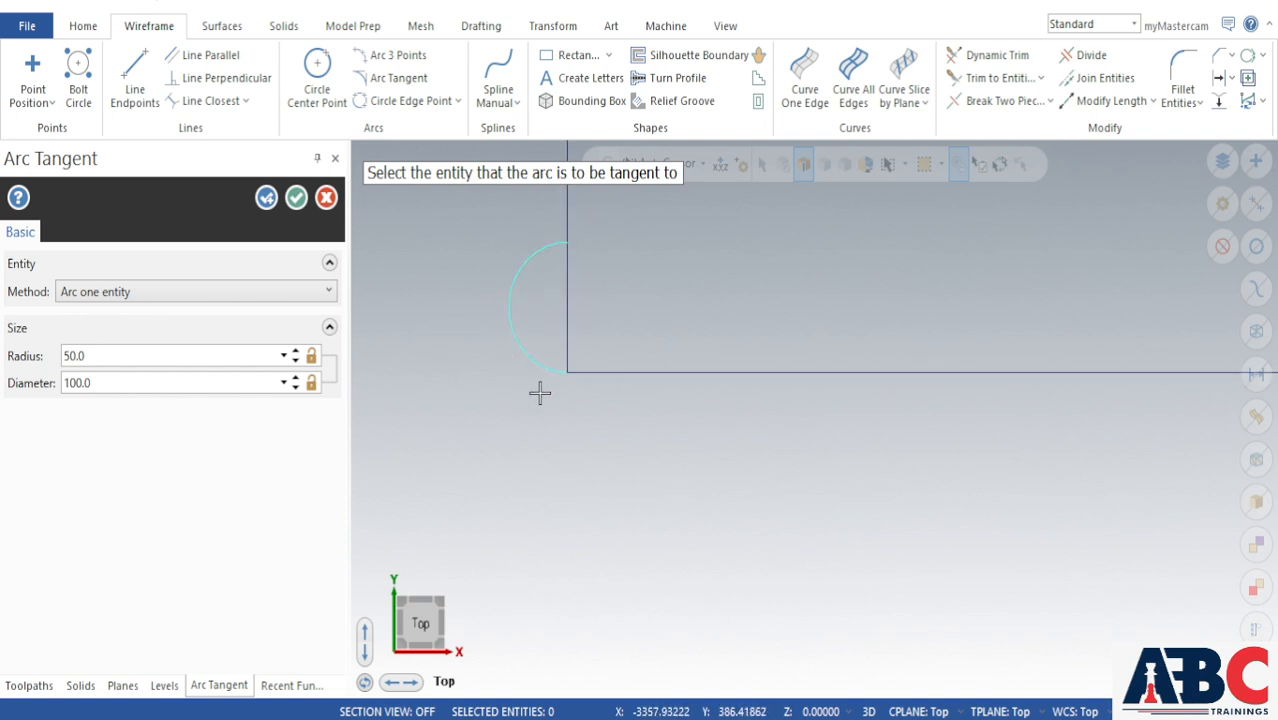
{"action": "left_click", "coordinate": [296, 197]}
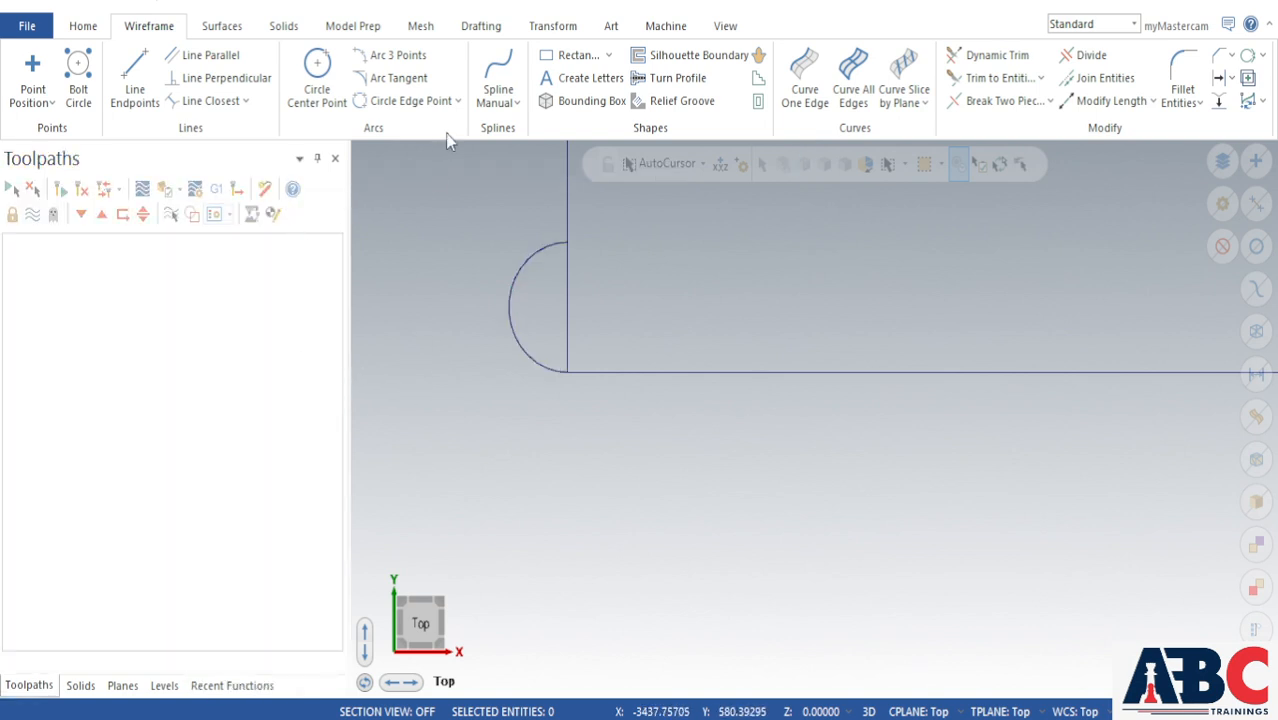
Step: Try to create a radius 100 Arc one point tangent to the horizontal line, through the line's midpoint
{"action": "left_click", "coordinate": [416, 86]}
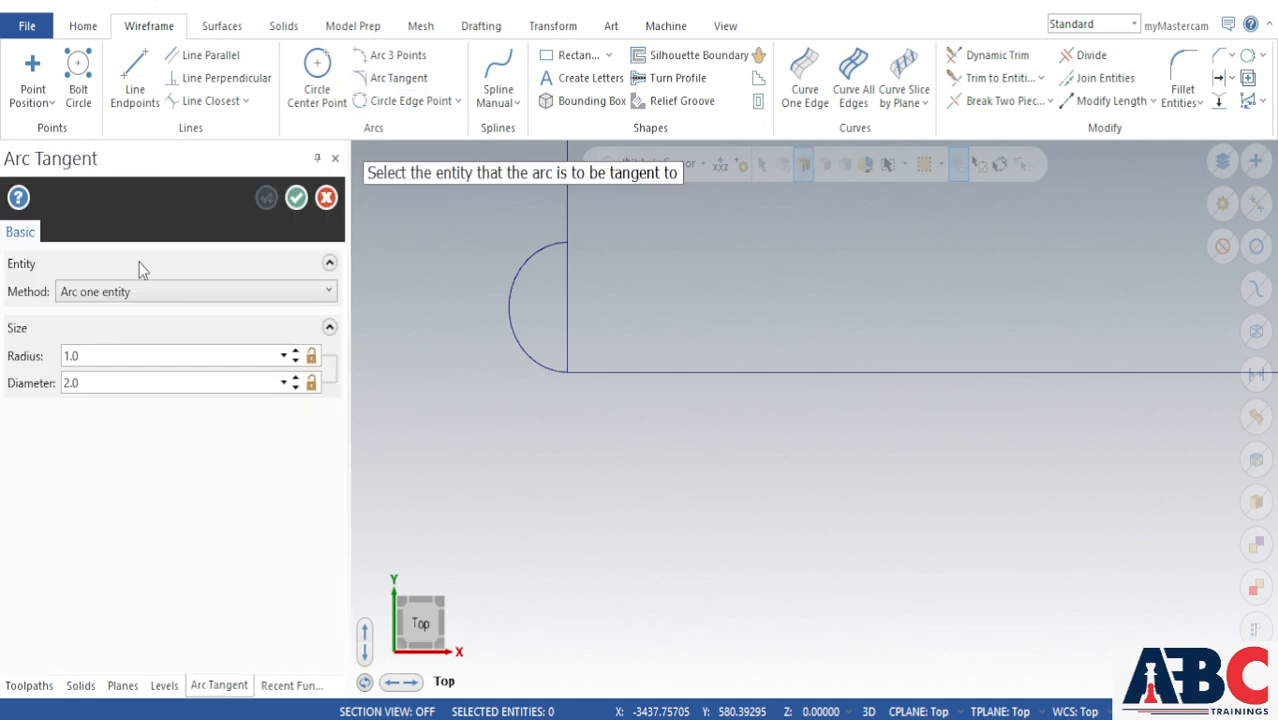
{"action": "left_click", "coordinate": [130, 293]}
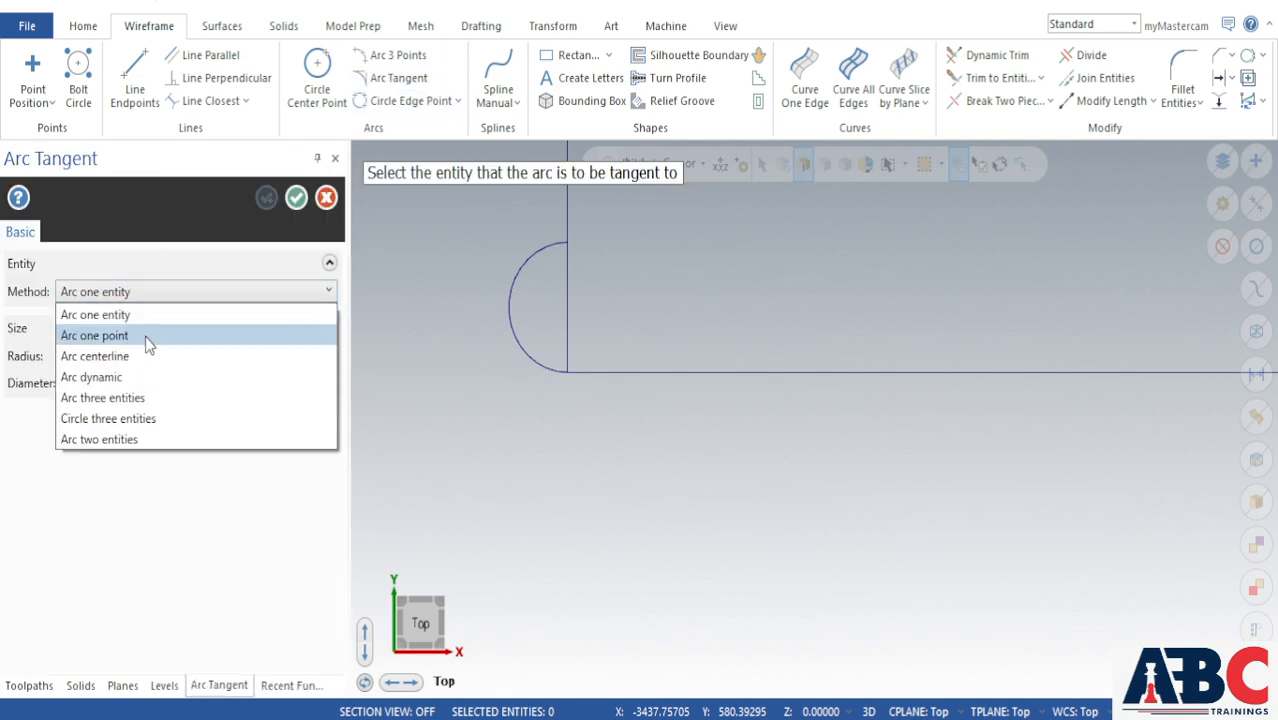
{"action": "left_click", "coordinate": [146, 336]}
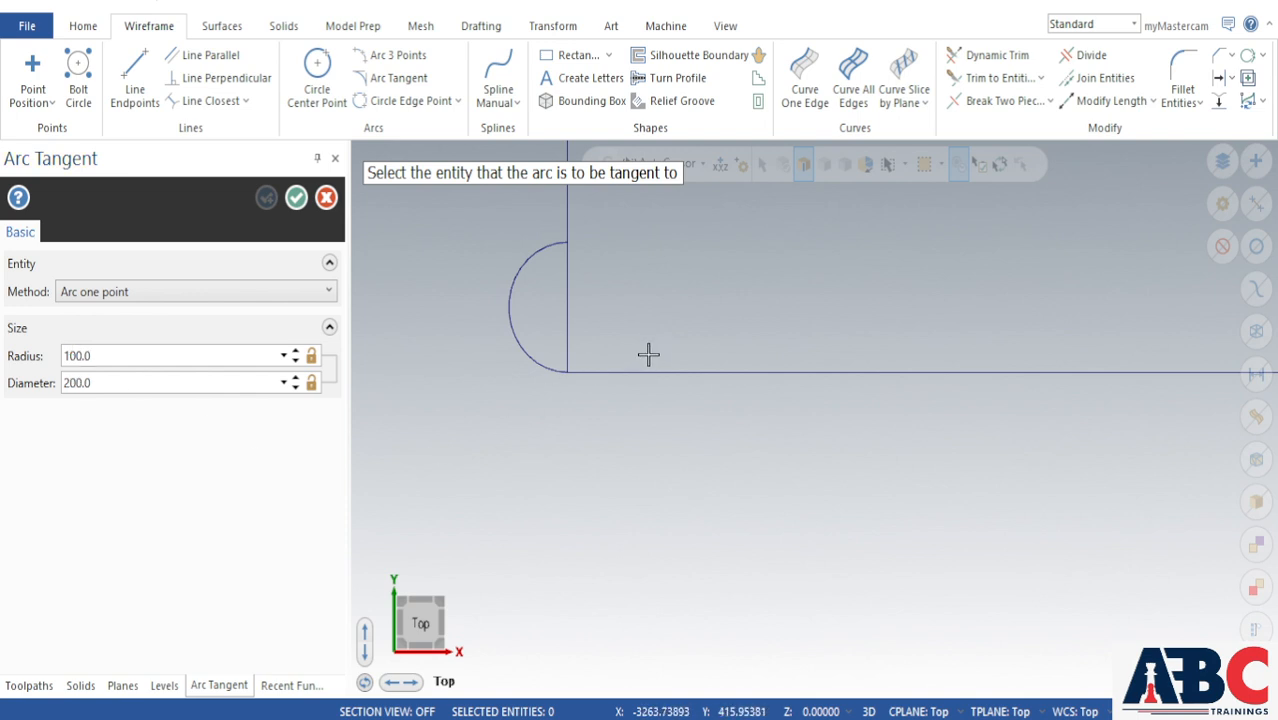
{"action": "left_click", "coordinate": [708, 374]}
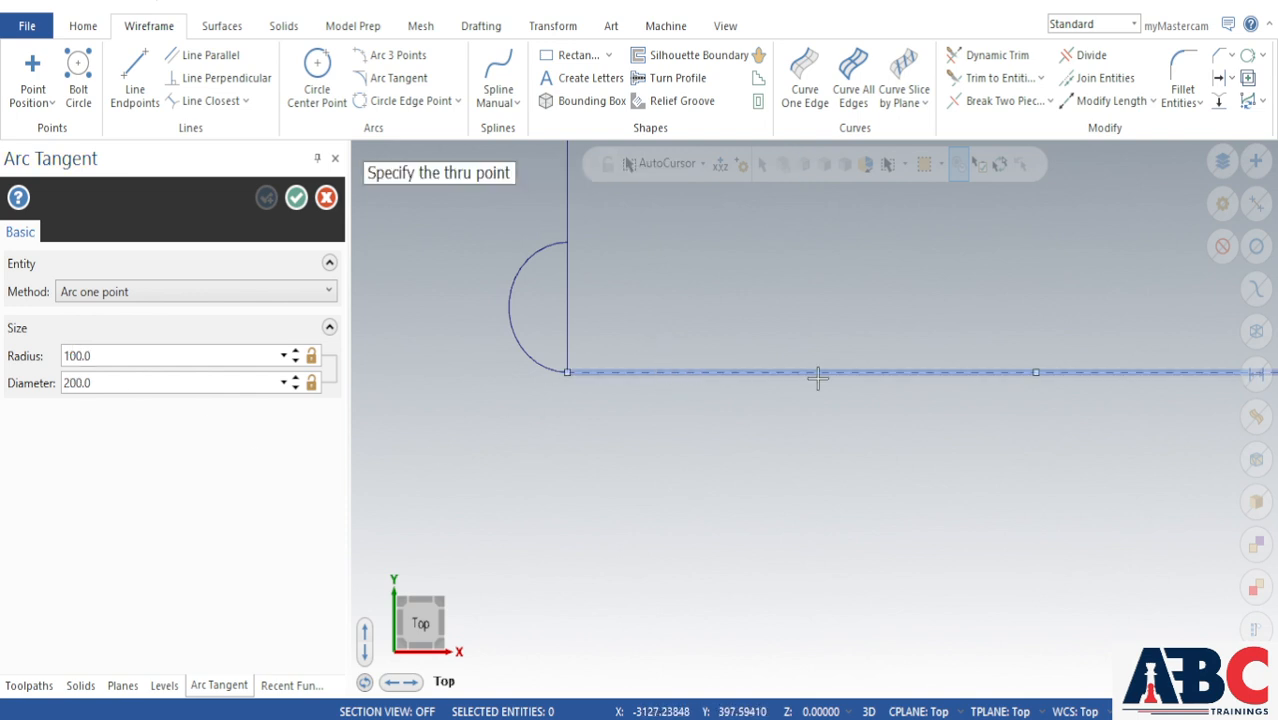
{"action": "left_click", "coordinate": [1039, 375]}
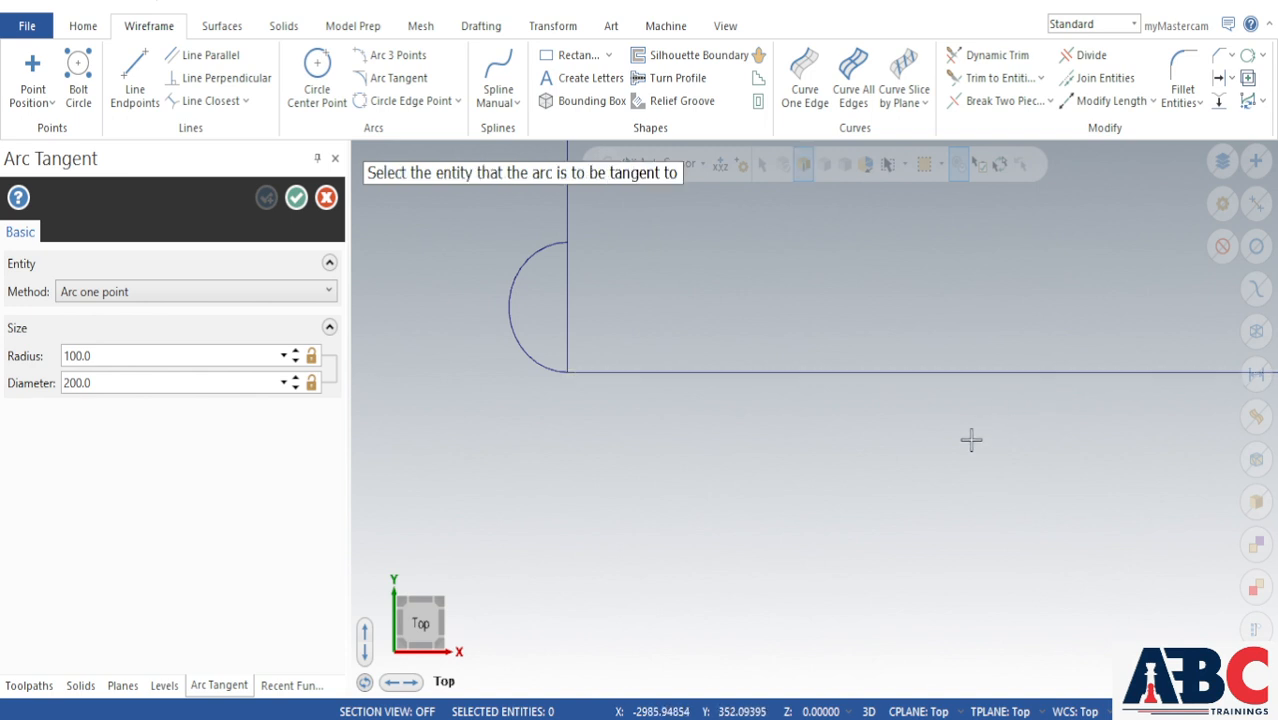
Step: Try to create a radius 100 Arc one point tangent to the vertical line, through a point along it and through its lower endpoint
{"action": "scroll", "coordinate": [442, 548], "scroll_direction": "down", "scroll_amount": 5}
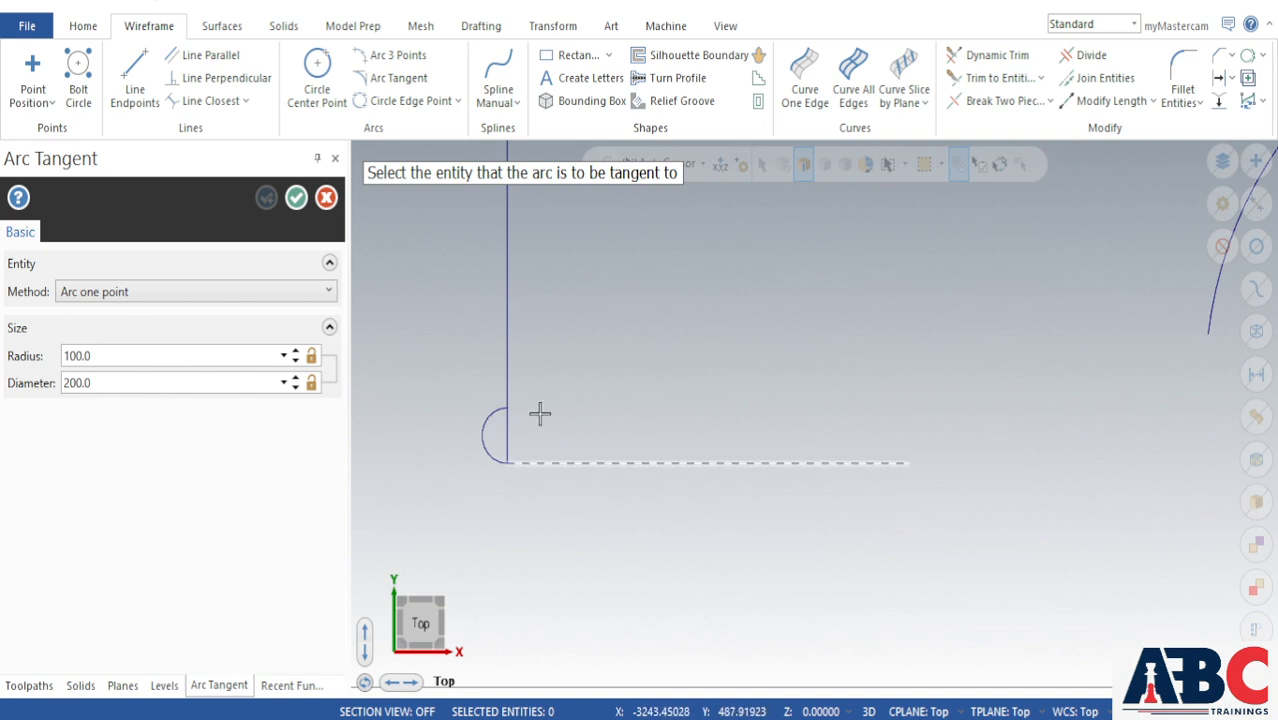
{"action": "left_click", "coordinate": [505, 338]}
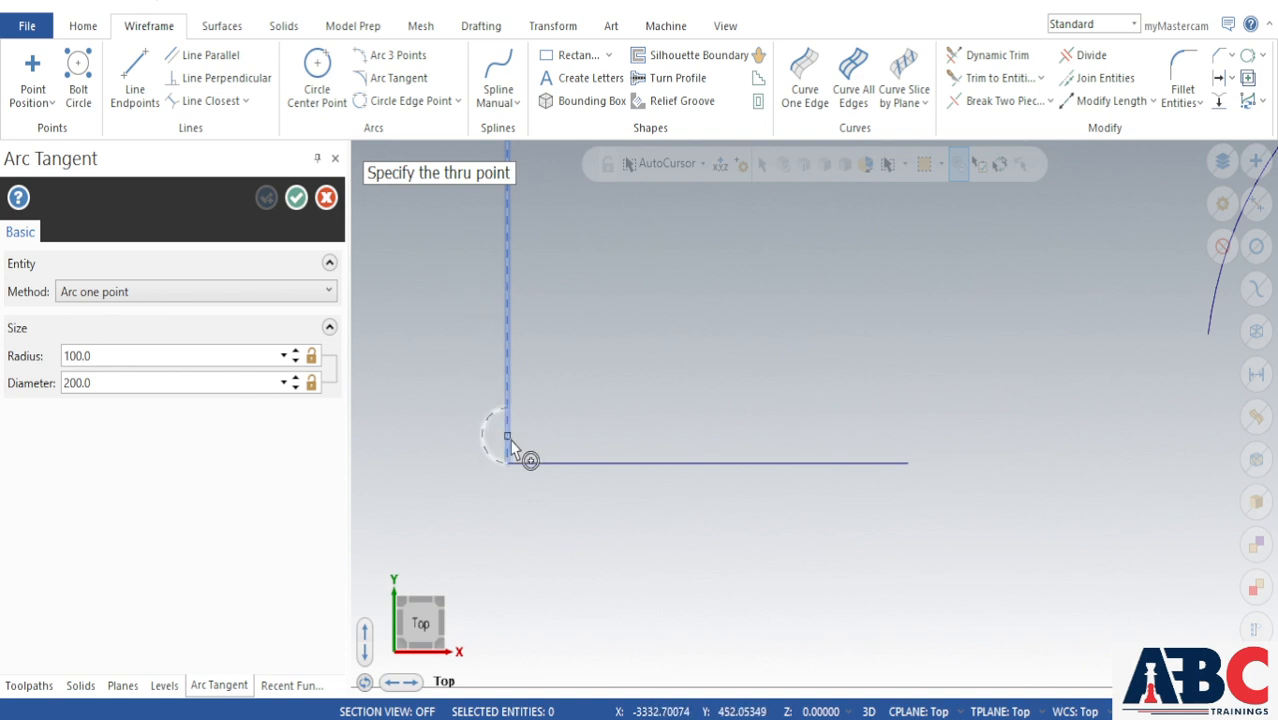
{"action": "left_click", "coordinate": [507, 290]}
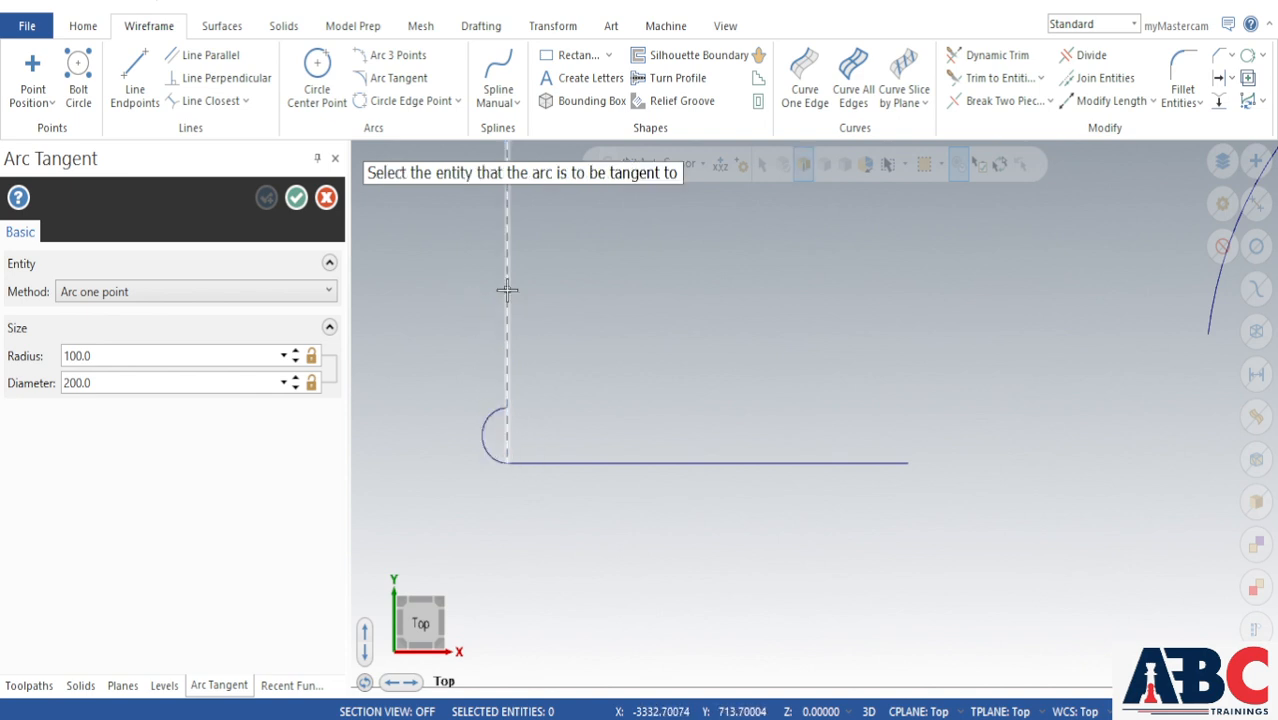
{"action": "scroll", "coordinate": [484, 442], "scroll_direction": "down", "scroll_amount": 2}
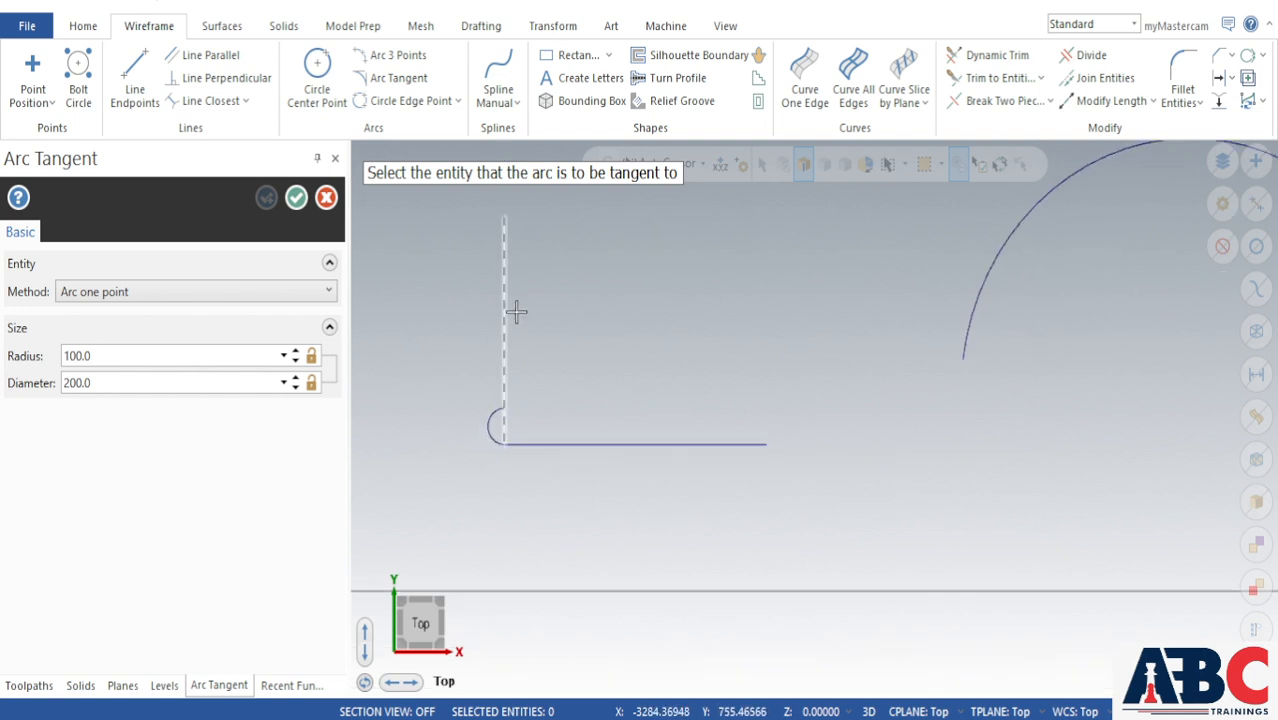
{"action": "left_click", "coordinate": [505, 217]}
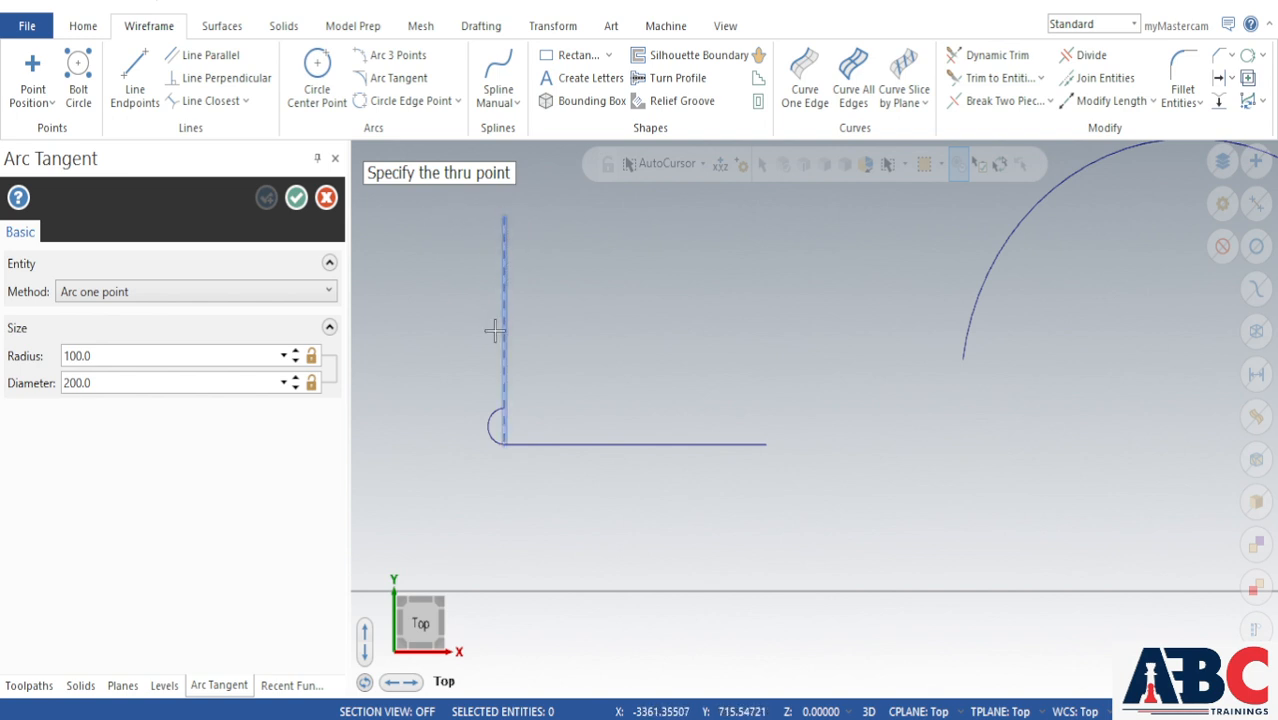
{"action": "left_click", "coordinate": [505, 446]}
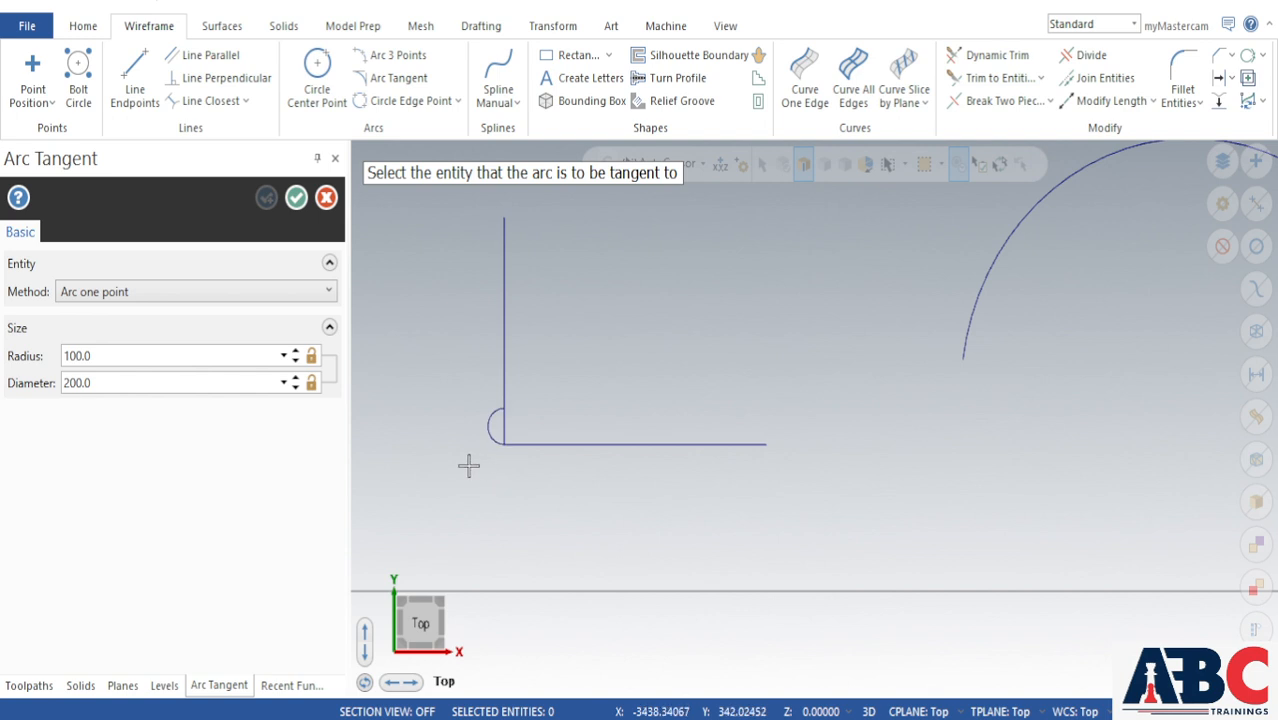
{"action": "left_click", "coordinate": [326, 197]}
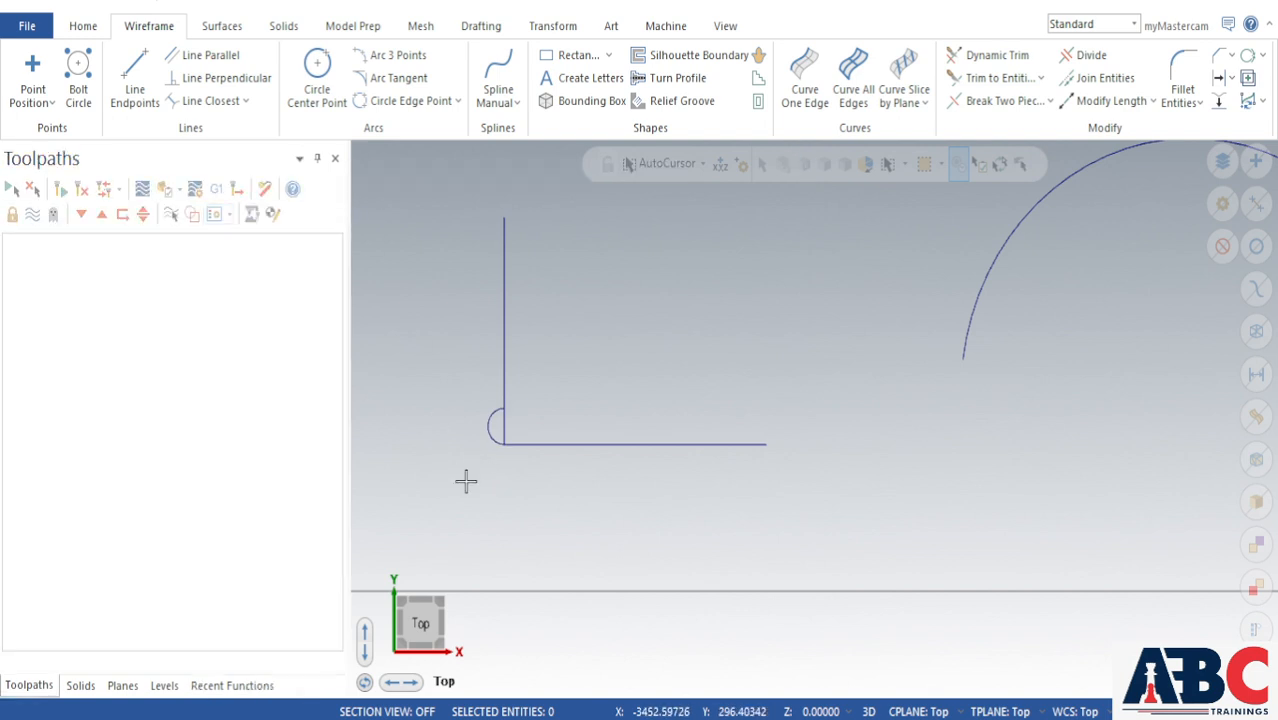
Step: Delete the small radius 50 half-arc at the L-shape's corner
{"action": "left_click", "coordinate": [485, 427]}
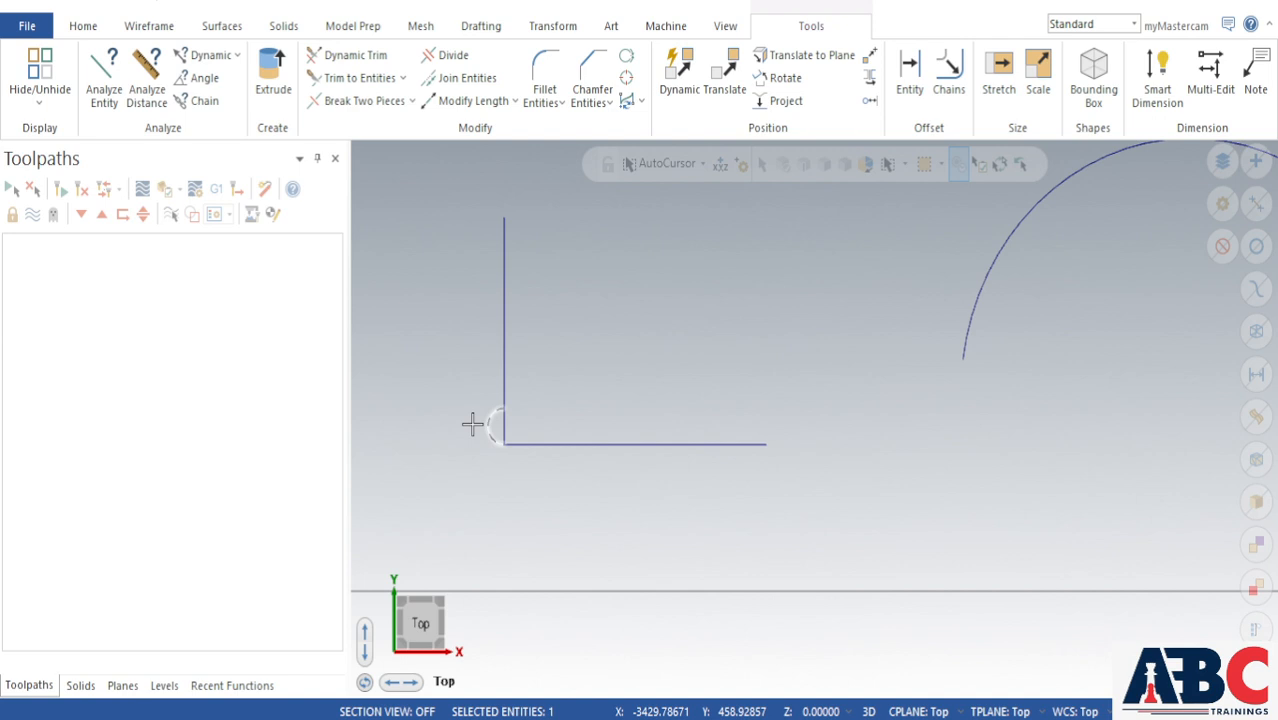
{"action": "key", "text": "Escape"}
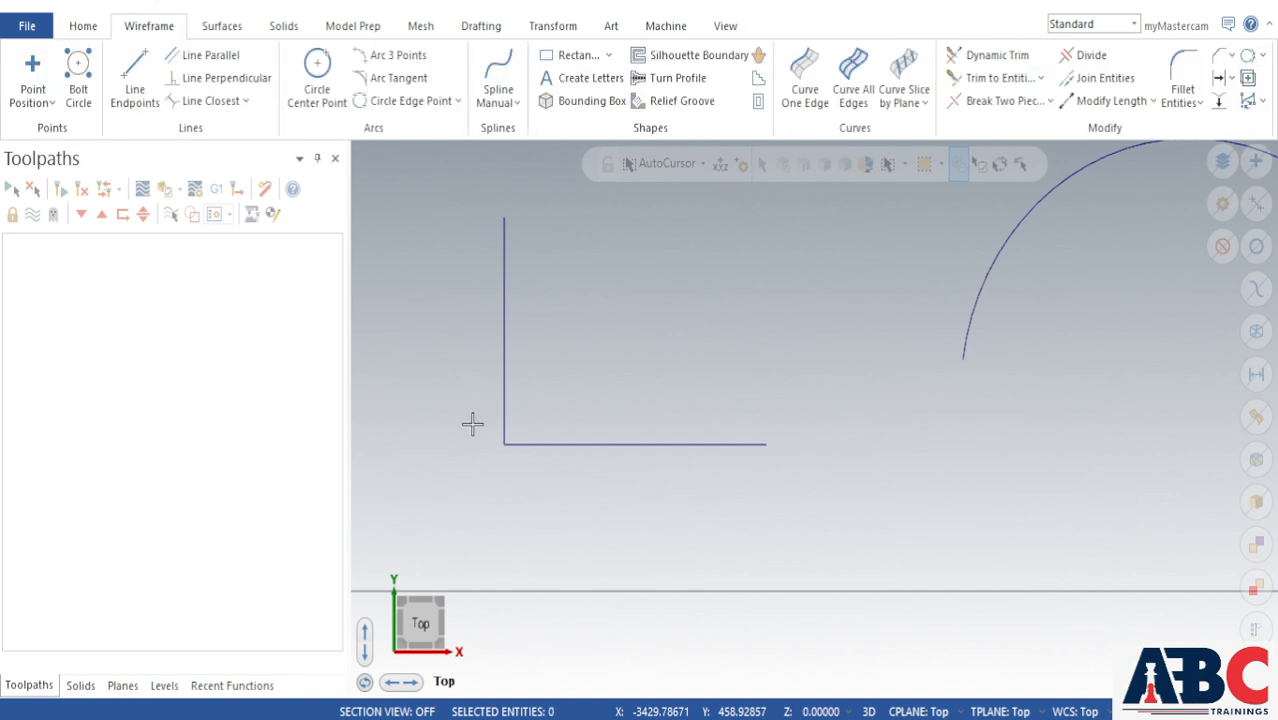
Step: Create a radius 100 Arc one point tangent to the horizontal line, through a point low on the vertical line, keeping the short arc inside the corner
{"action": "left_click", "coordinate": [398, 80]}
{"action": "left_click", "coordinate": [153, 293]}
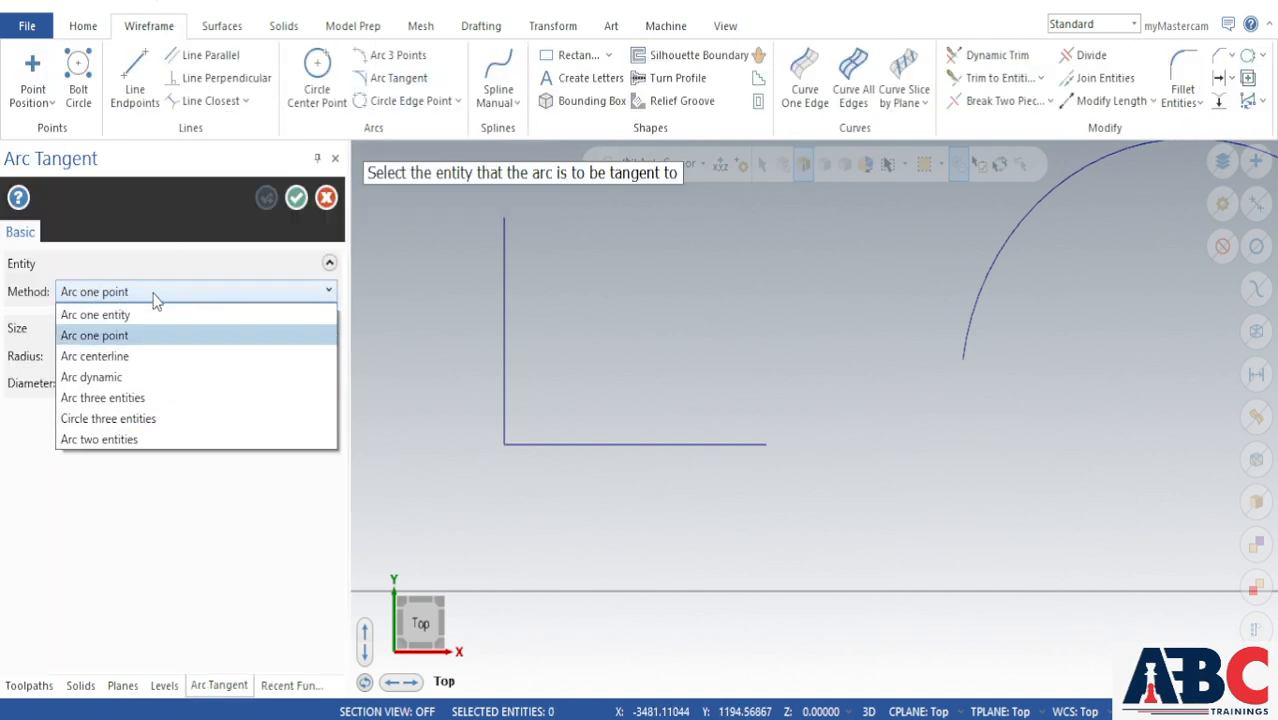
{"action": "left_click", "coordinate": [155, 298]}
{"action": "left_click", "coordinate": [110, 357]}
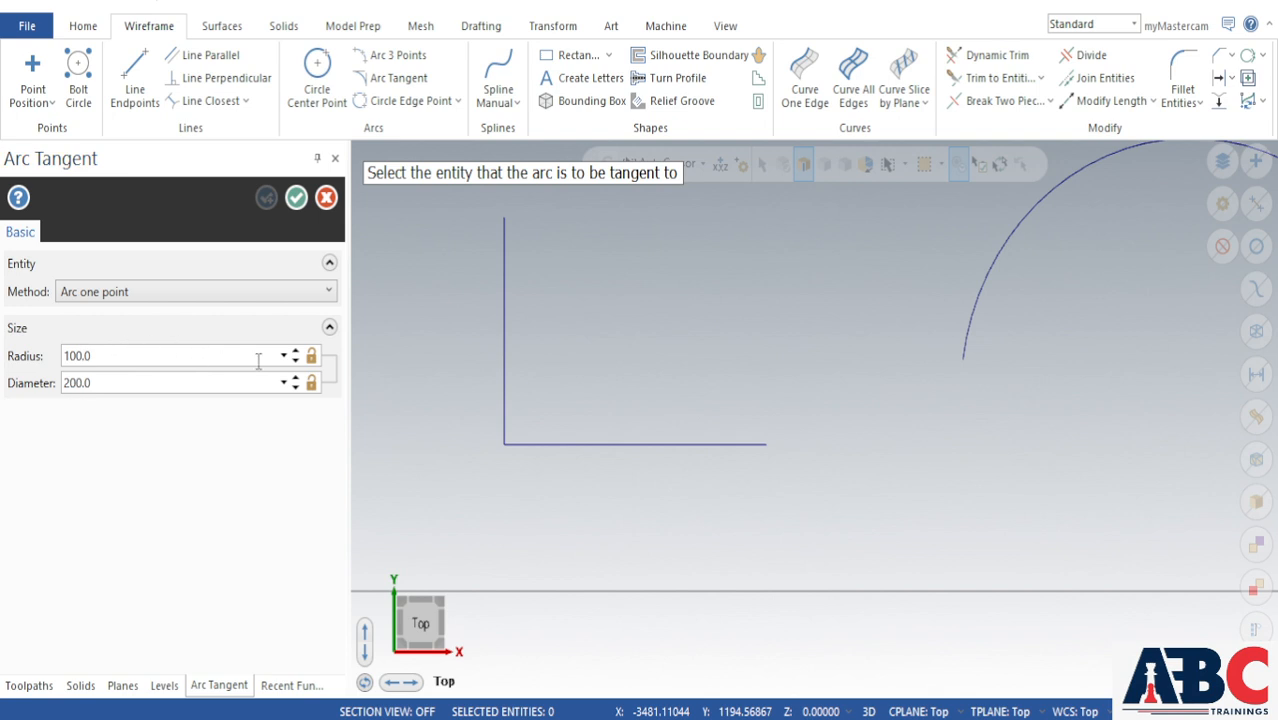
{"action": "left_click", "coordinate": [574, 446]}
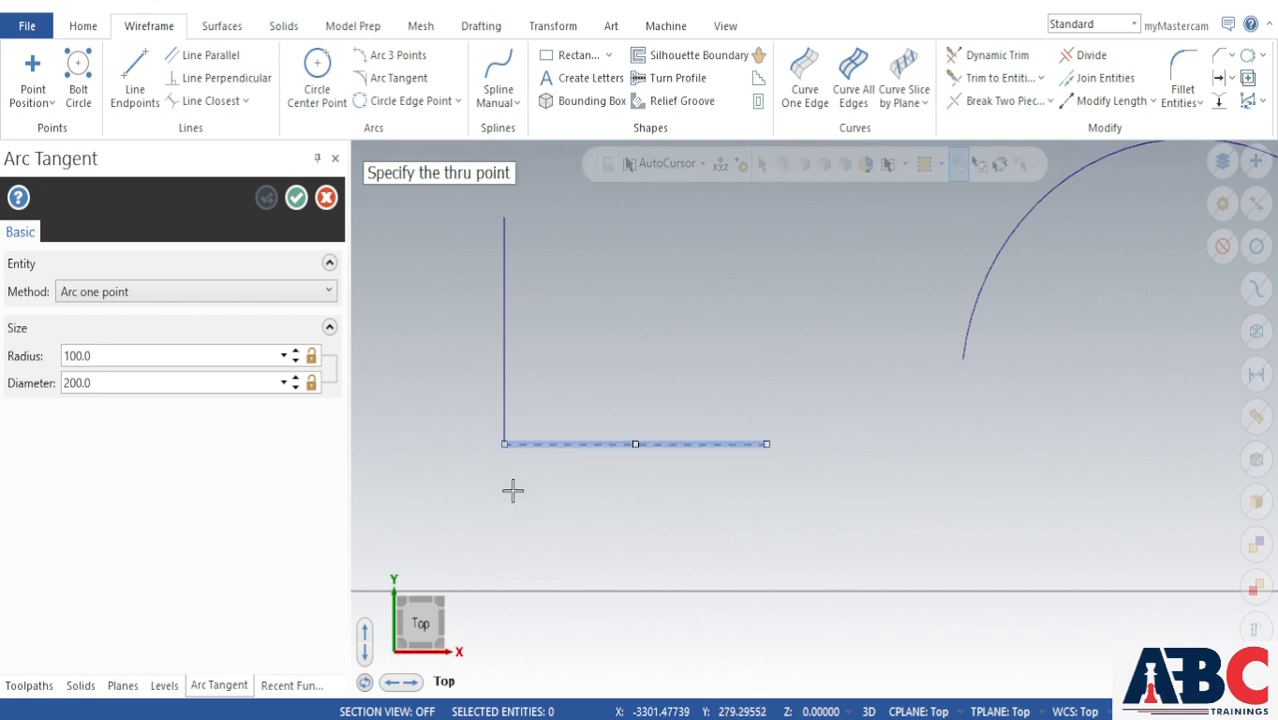
{"action": "left_click", "coordinate": [503, 410]}
{"action": "scroll", "coordinate": [496, 425], "scroll_direction": "up", "scroll_amount": 3}
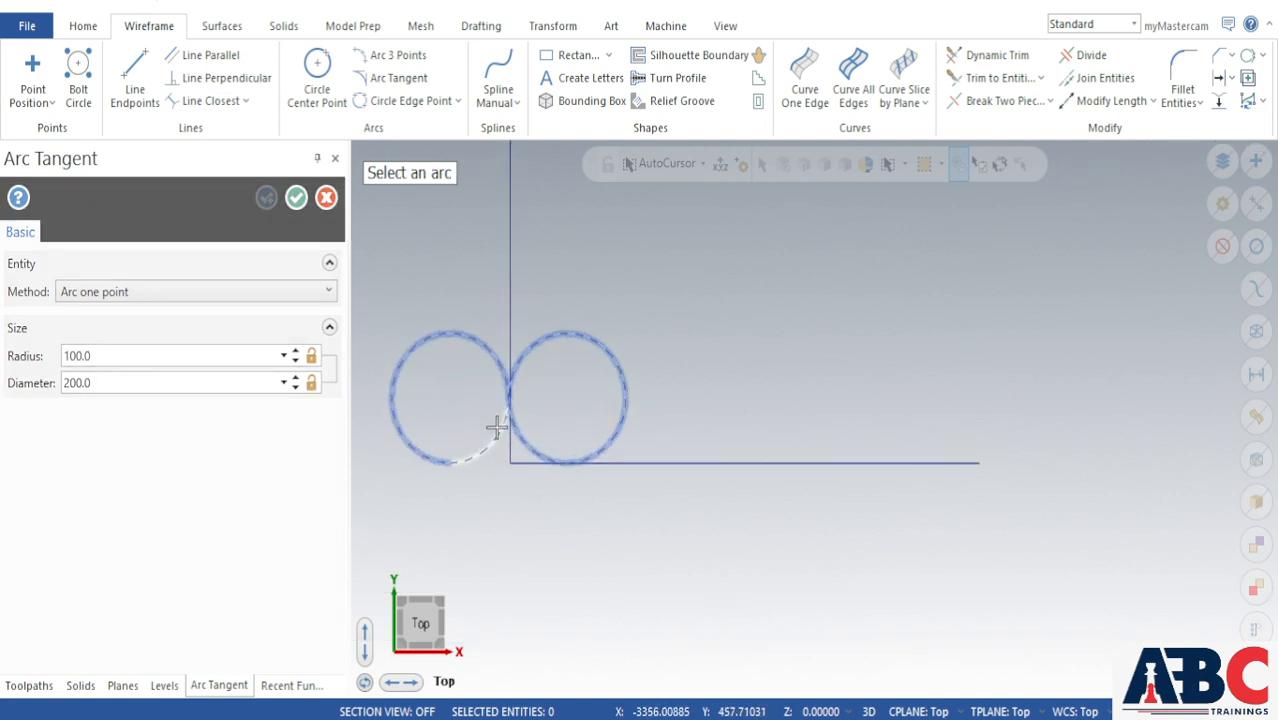
{"action": "scroll", "coordinate": [496, 425], "scroll_direction": "up", "scroll_amount": 2}
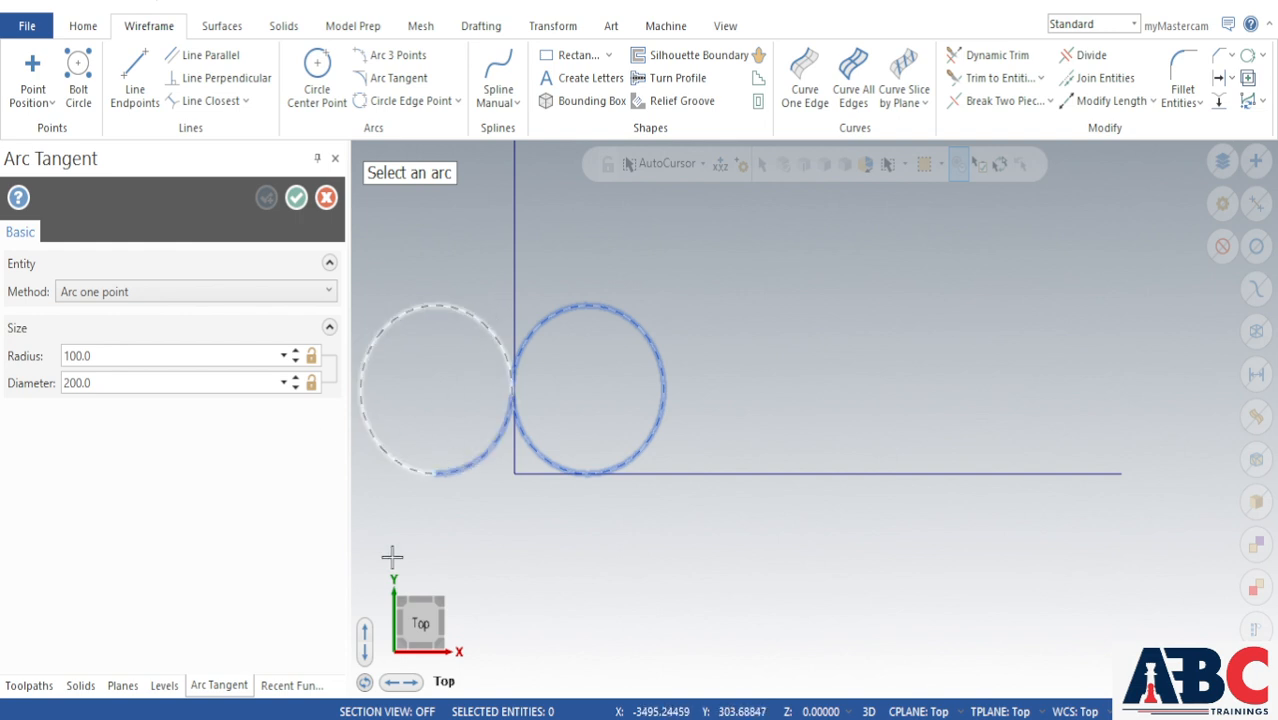
{"action": "left_click", "coordinate": [532, 448]}
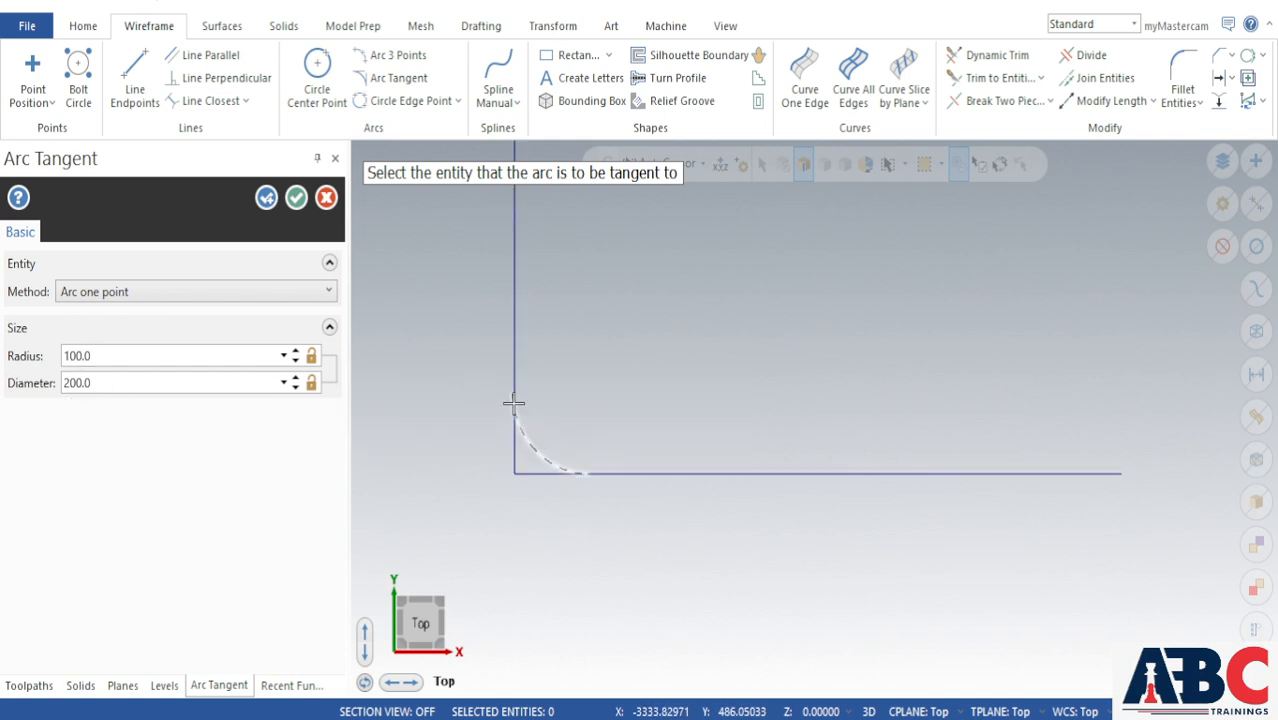
{"action": "scroll", "coordinate": [513, 403], "scroll_direction": "up", "scroll_amount": 5}
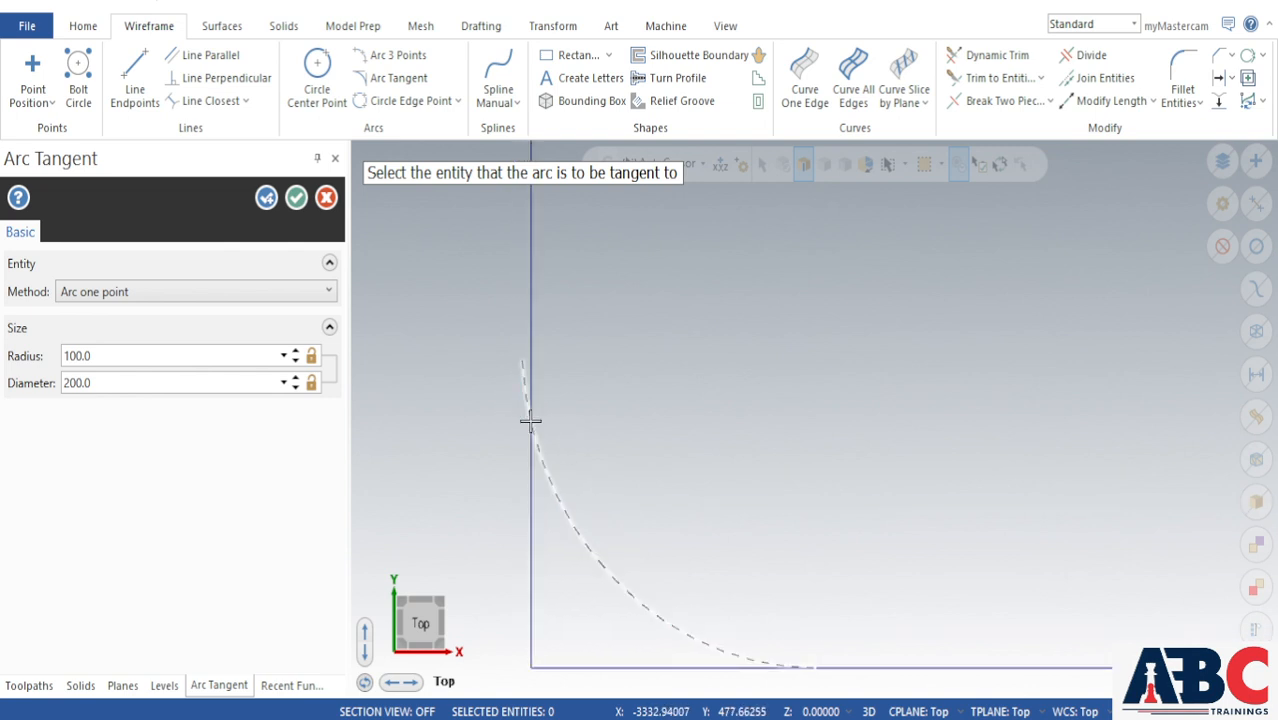
{"action": "left_click", "coordinate": [296, 197]}
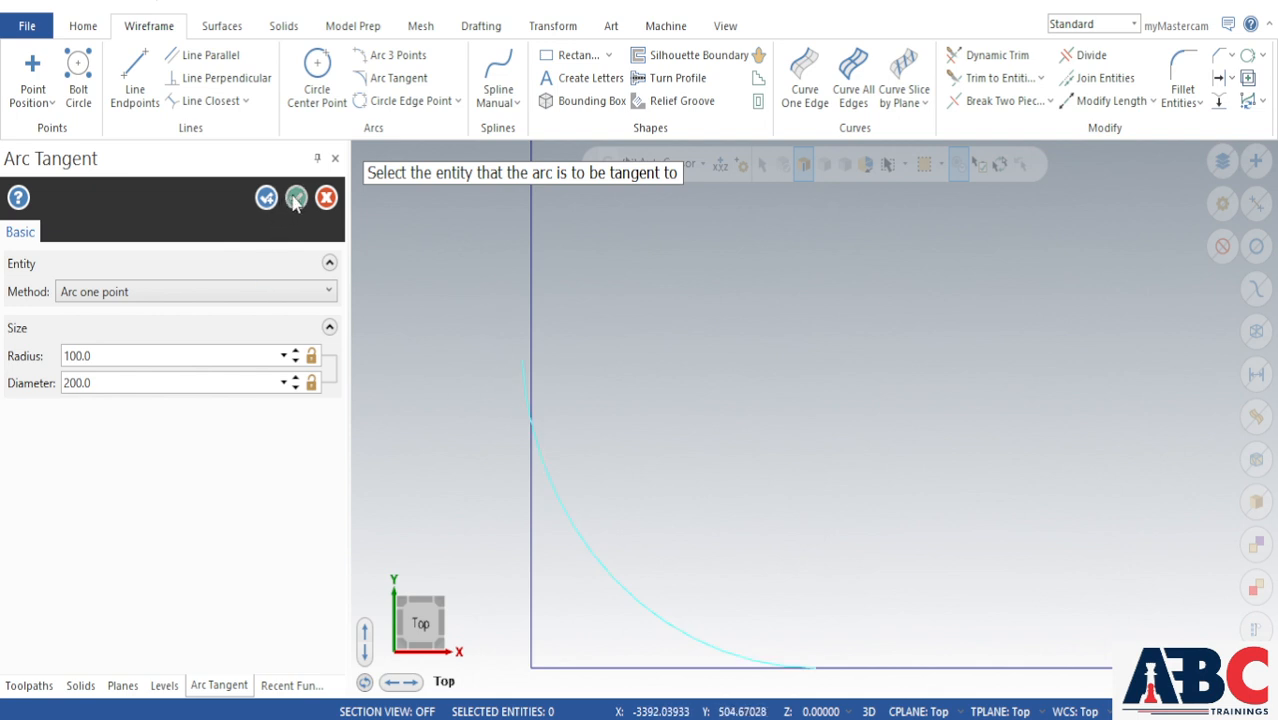
Step: Start Arc Tangent again with the Arc centerline method and a radius of 100
{"action": "left_click", "coordinate": [378, 79]}
{"action": "left_click", "coordinate": [114, 299]}
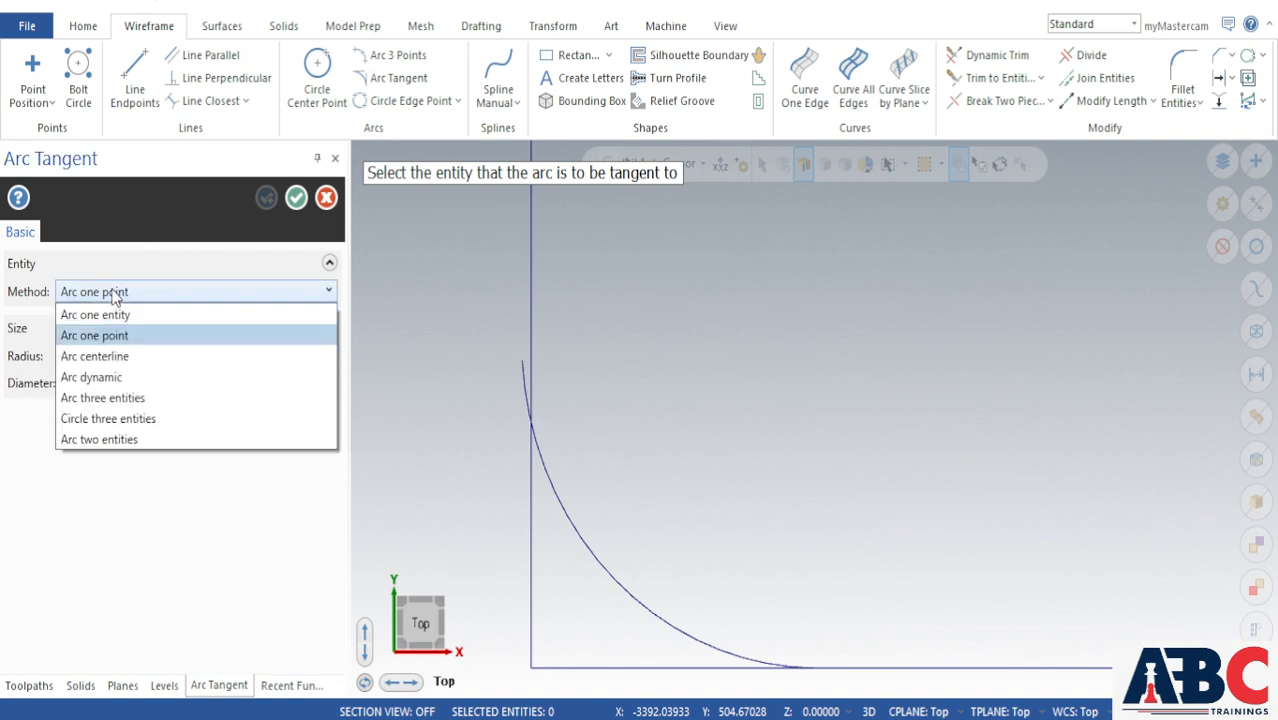
{"action": "left_click", "coordinate": [133, 356]}
{"action": "left_click", "coordinate": [129, 356]}
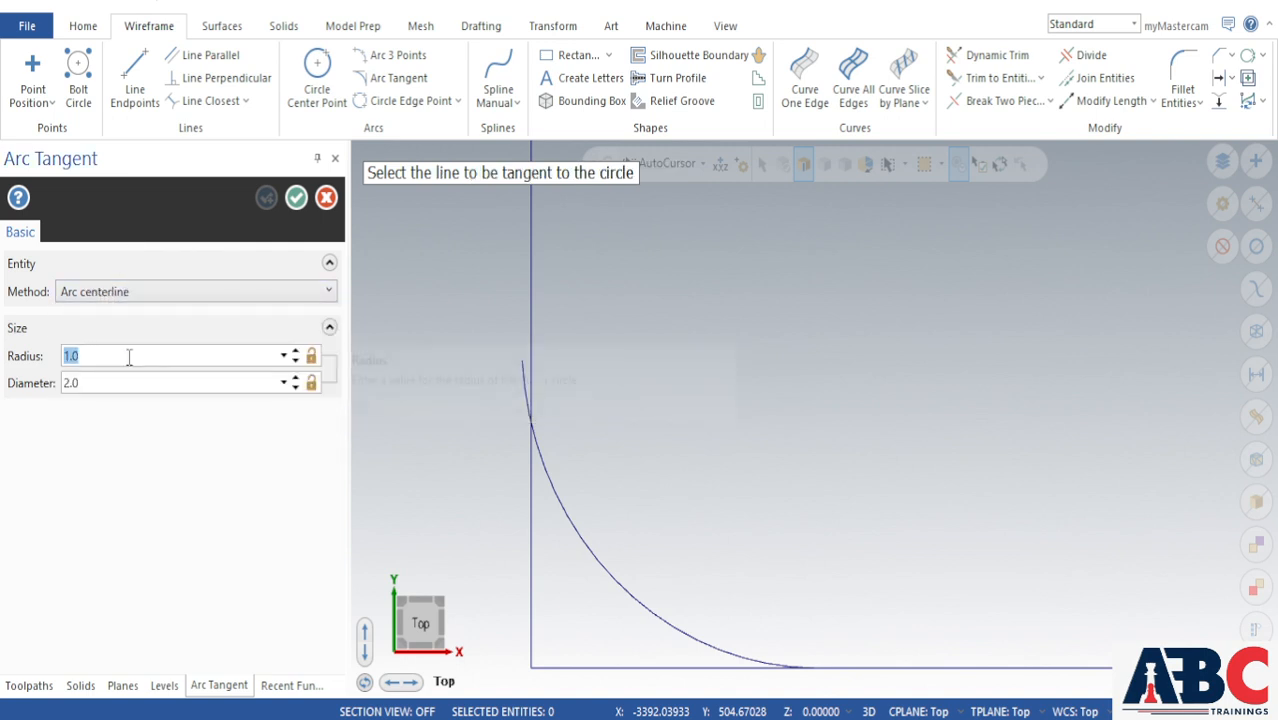
{"action": "left_click_drag", "start_coordinate": [129, 356], "coordinate": [56, 347]}
{"action": "scroll", "coordinate": [571, 394], "scroll_direction": "down", "scroll_amount": 2}
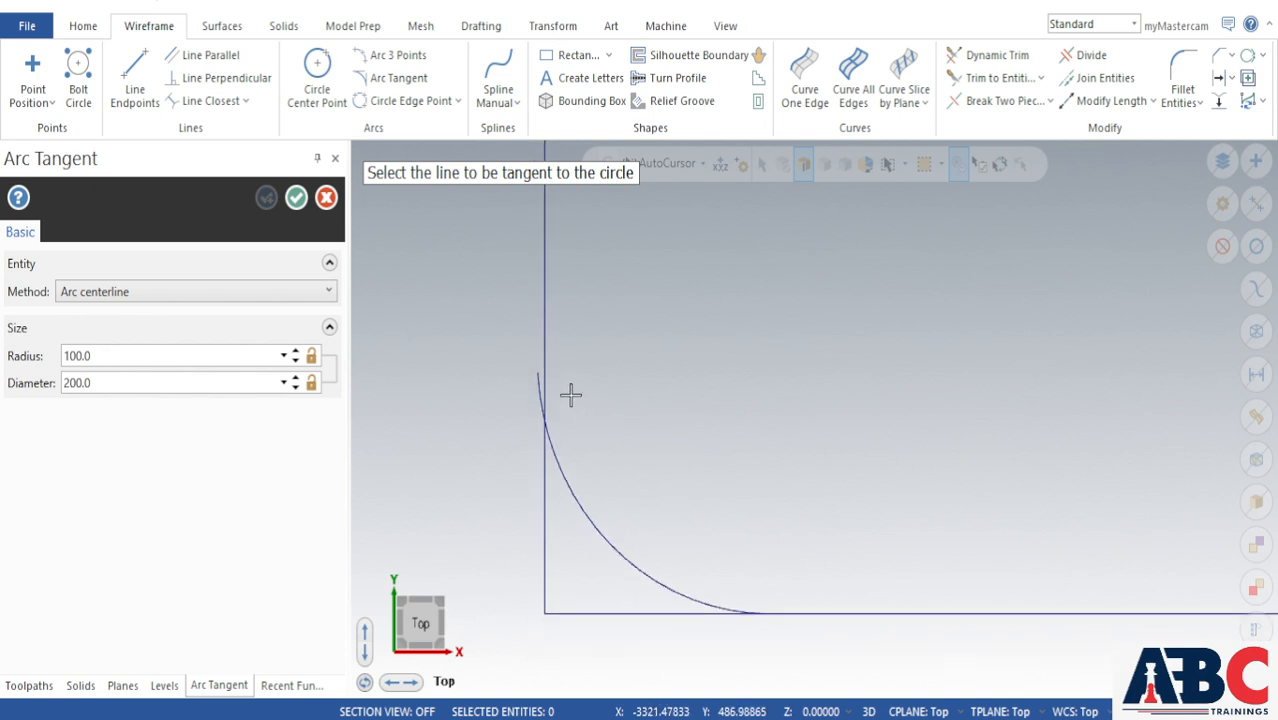
{"action": "left_click", "coordinate": [856, 556]}
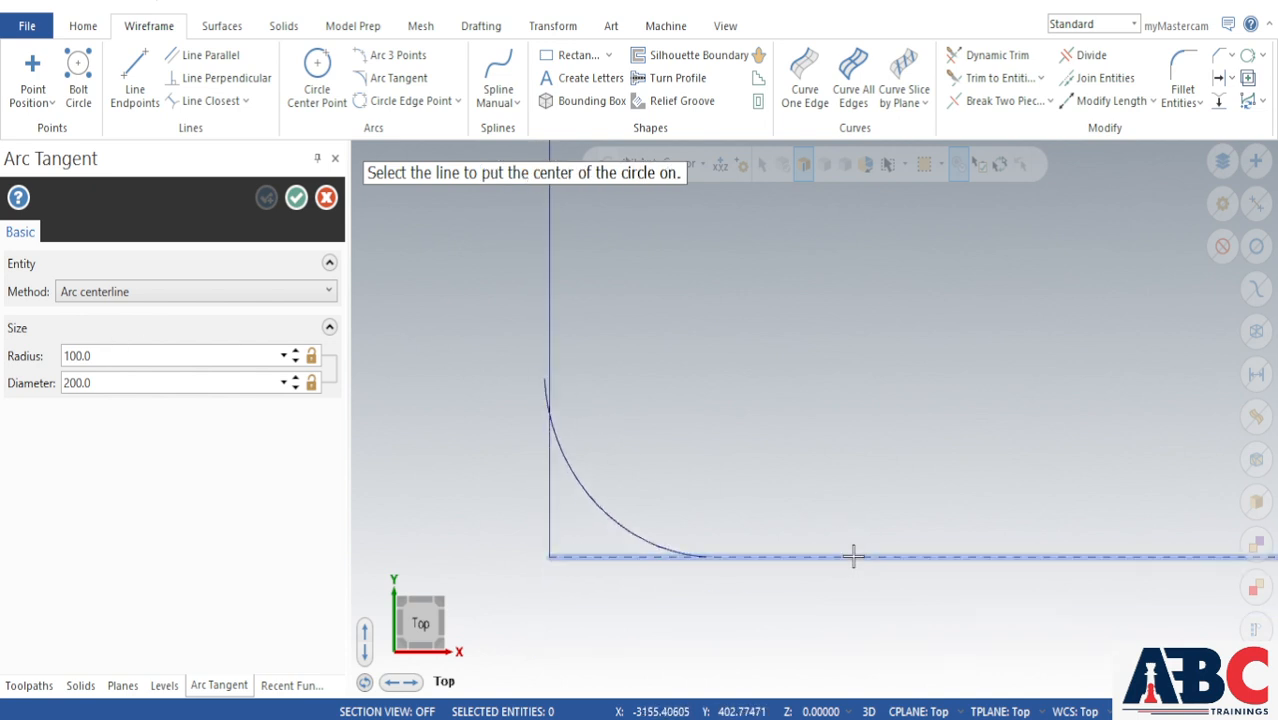
{"action": "scroll", "coordinate": [387, 574], "scroll_direction": "down", "scroll_amount": 1}
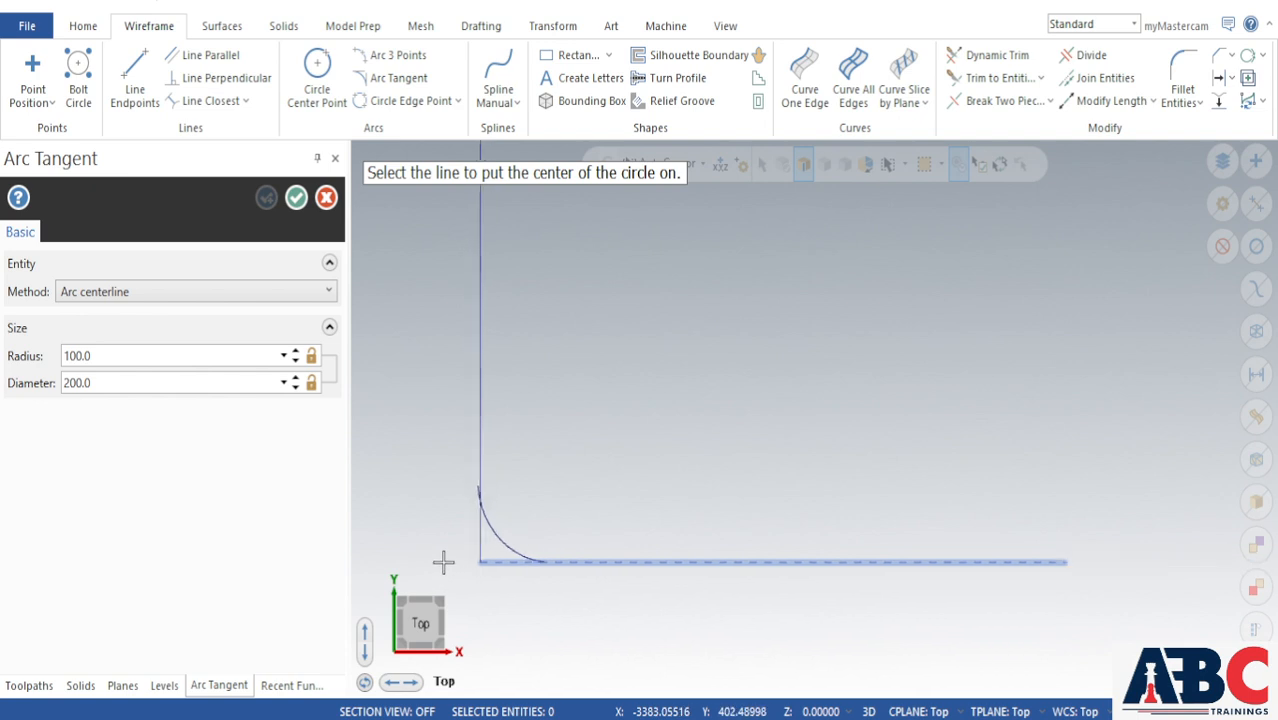
{"action": "left_click", "coordinate": [928, 562]}
{"action": "left_click", "coordinate": [654, 393]}
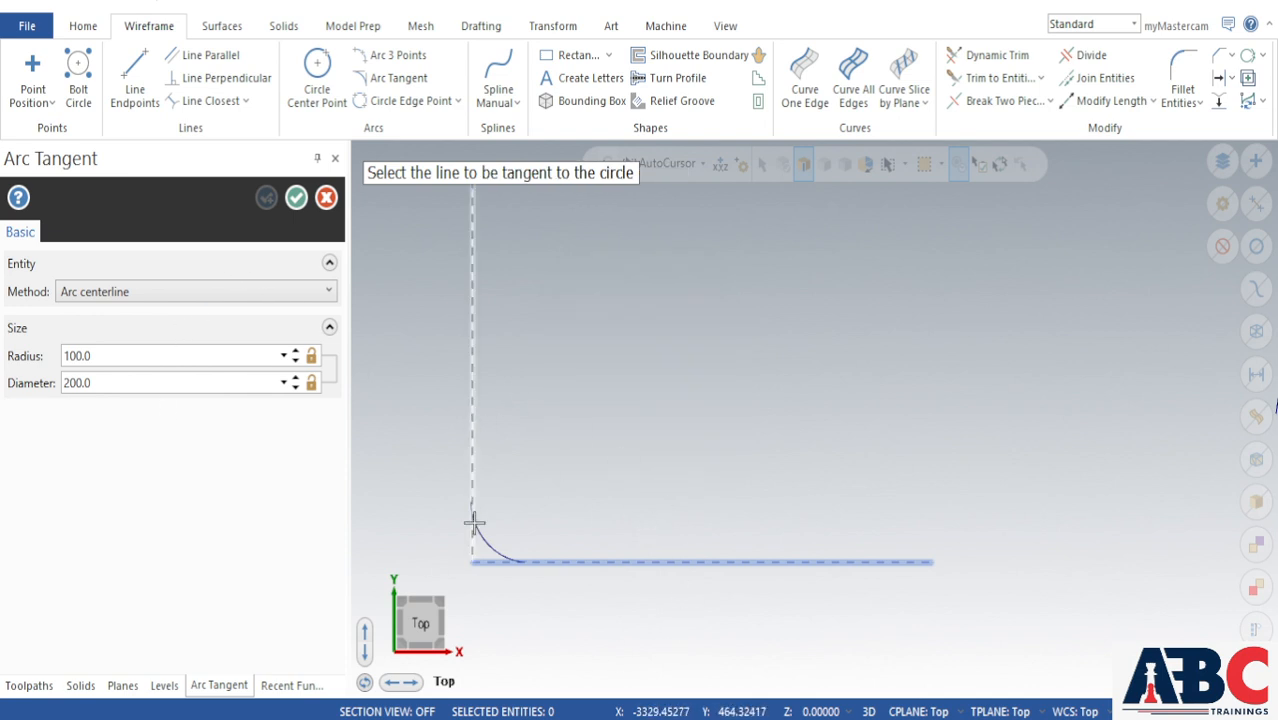
Step: Create the radius 100 circle tangent to the horizontal line and centred on the vertical line, keeping the upper solution
{"action": "left_click", "coordinate": [475, 562]}
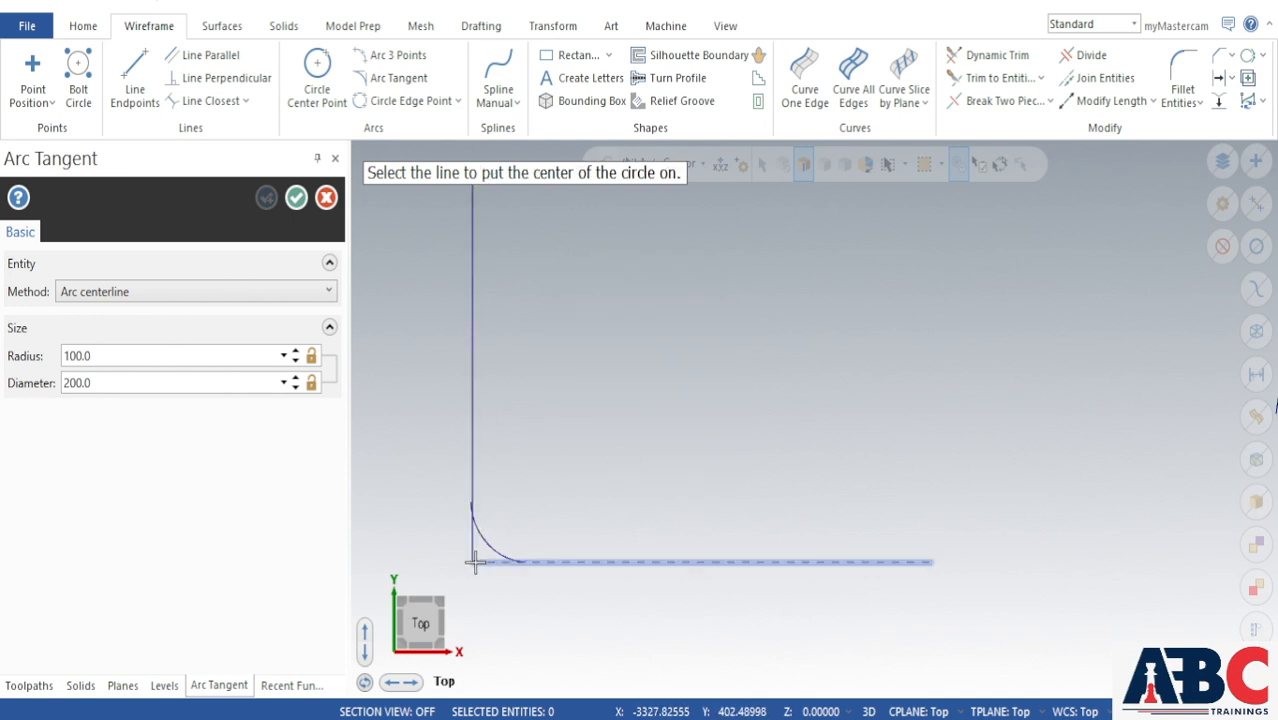
{"action": "left_click", "coordinate": [469, 492]}
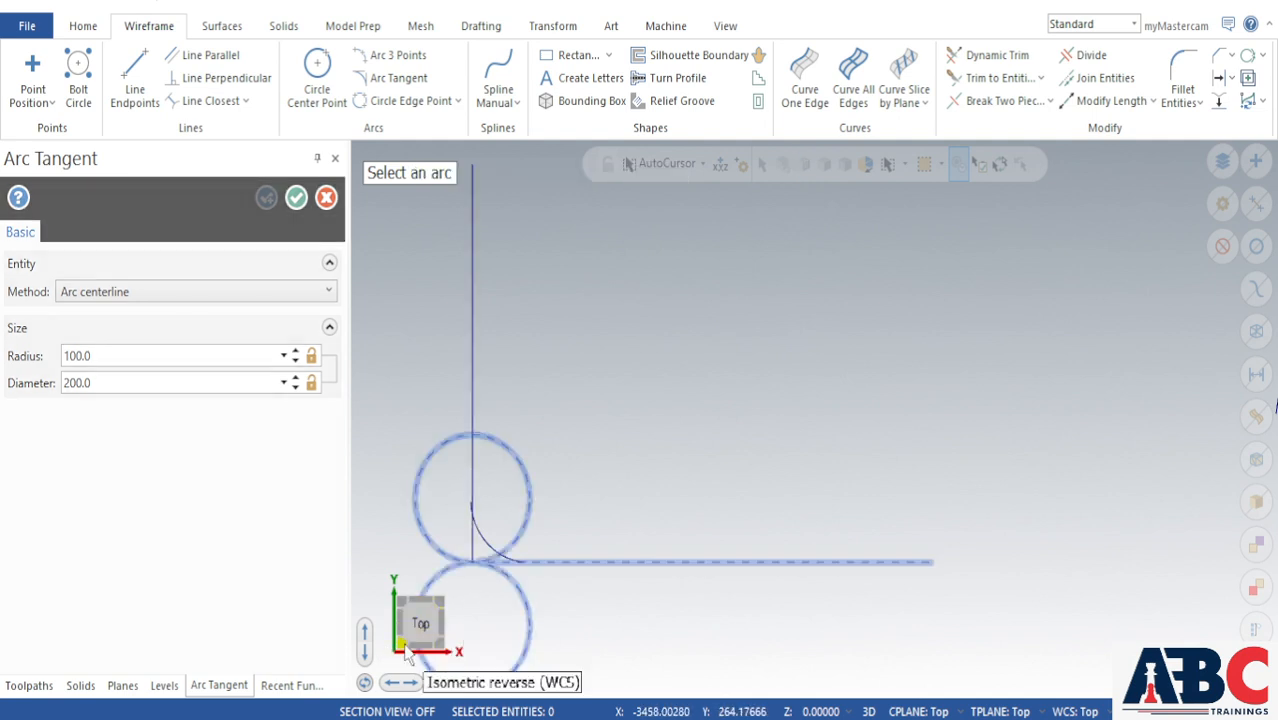
{"action": "scroll", "coordinate": [471, 480], "scroll_direction": "up", "scroll_amount": 3}
{"action": "scroll", "coordinate": [664, 506], "scroll_direction": "down", "scroll_amount": 2}
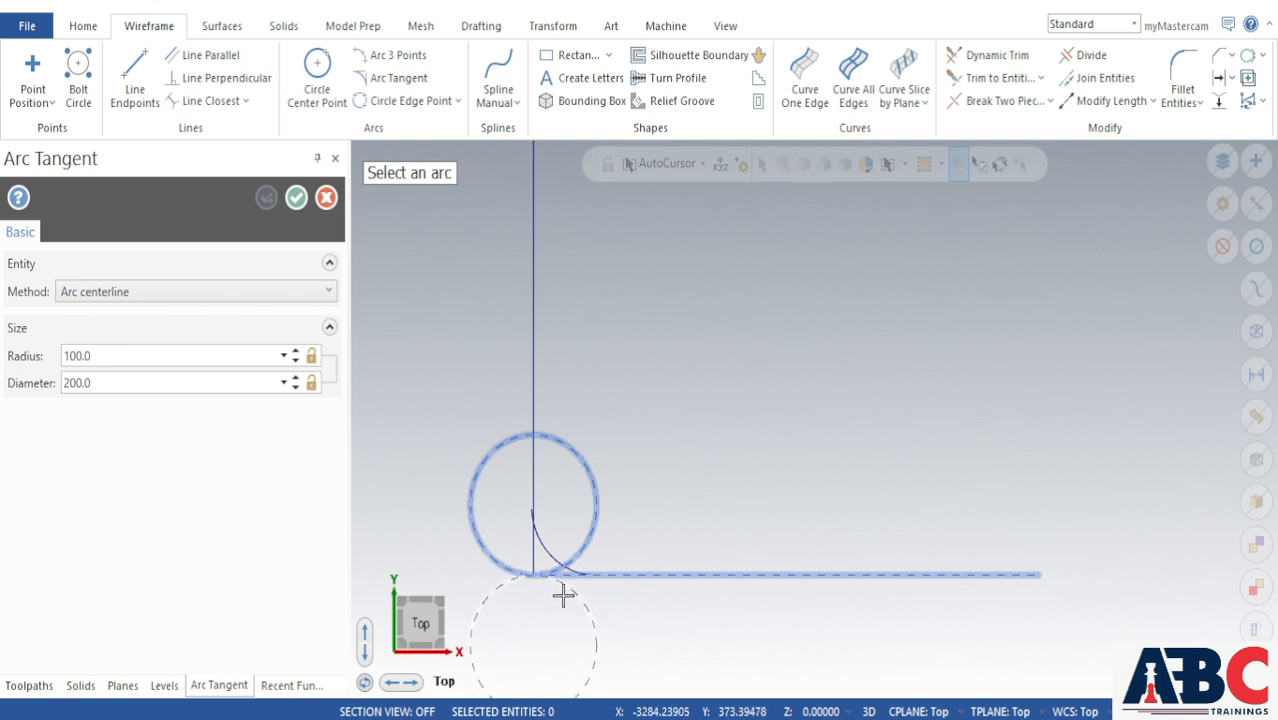
{"action": "left_click", "coordinate": [589, 468]}
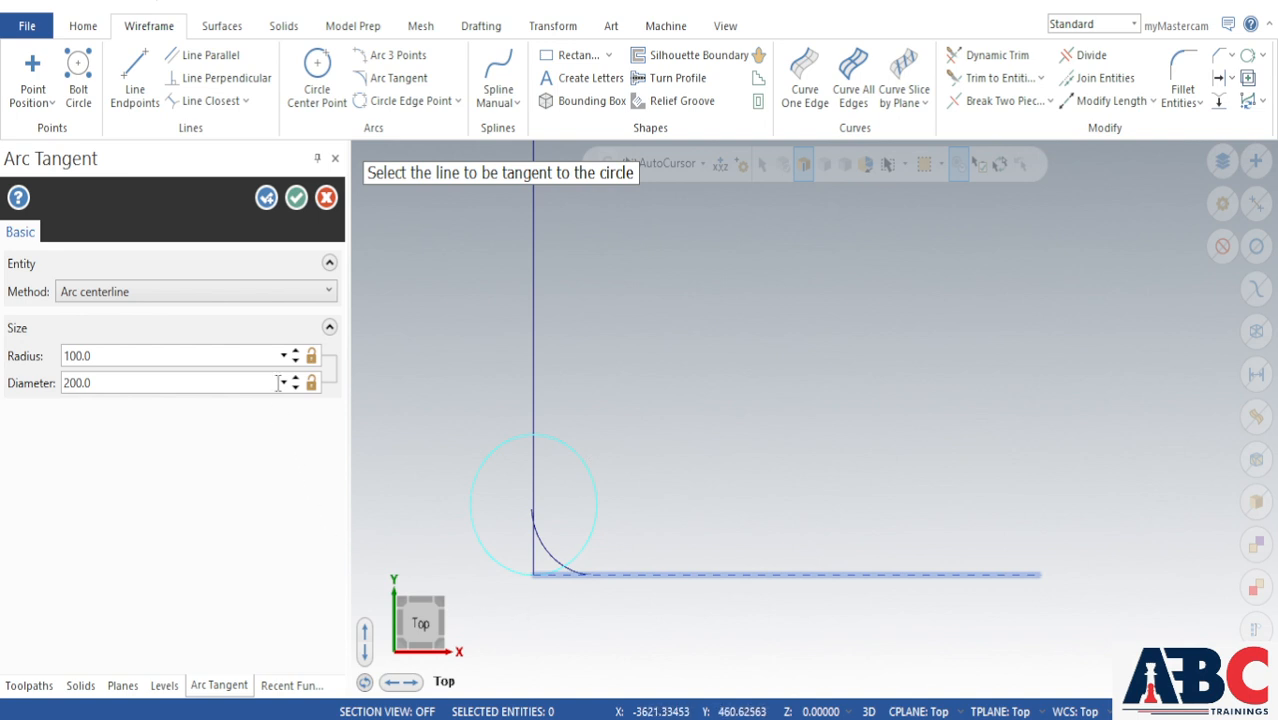
{"action": "left_click", "coordinate": [296, 197]}
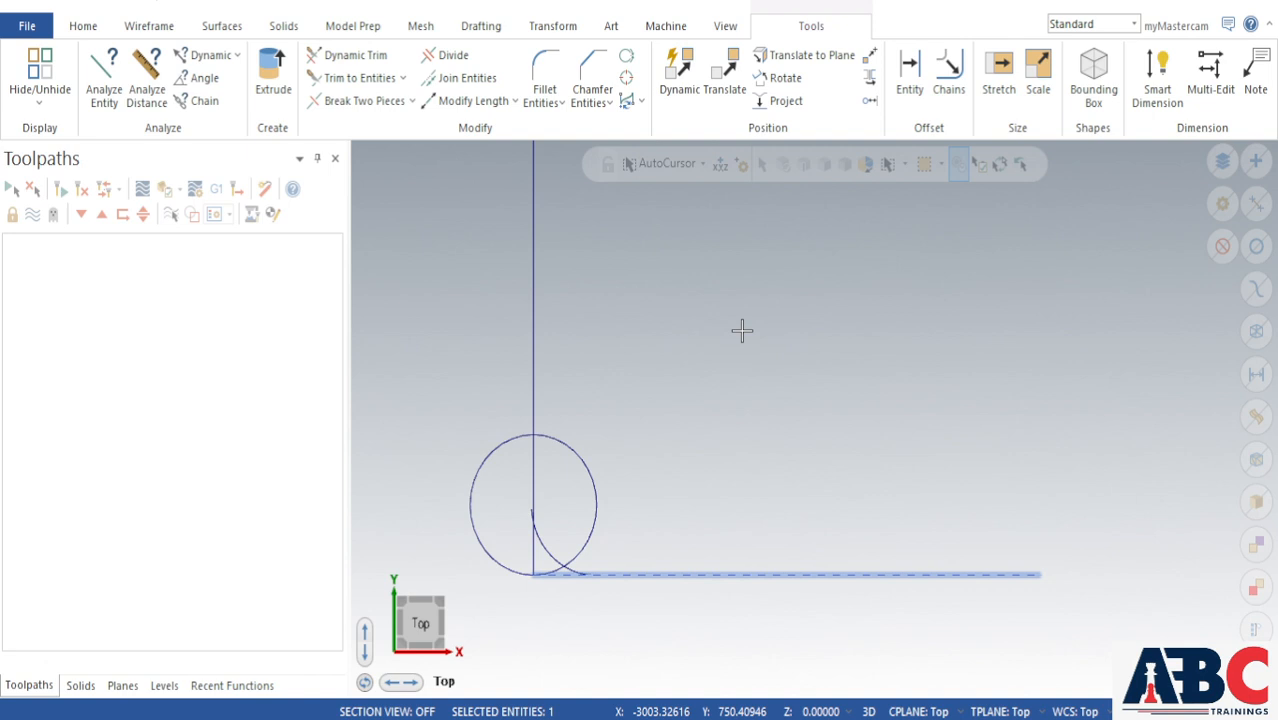
{"action": "left_click", "coordinate": [699, 331]}
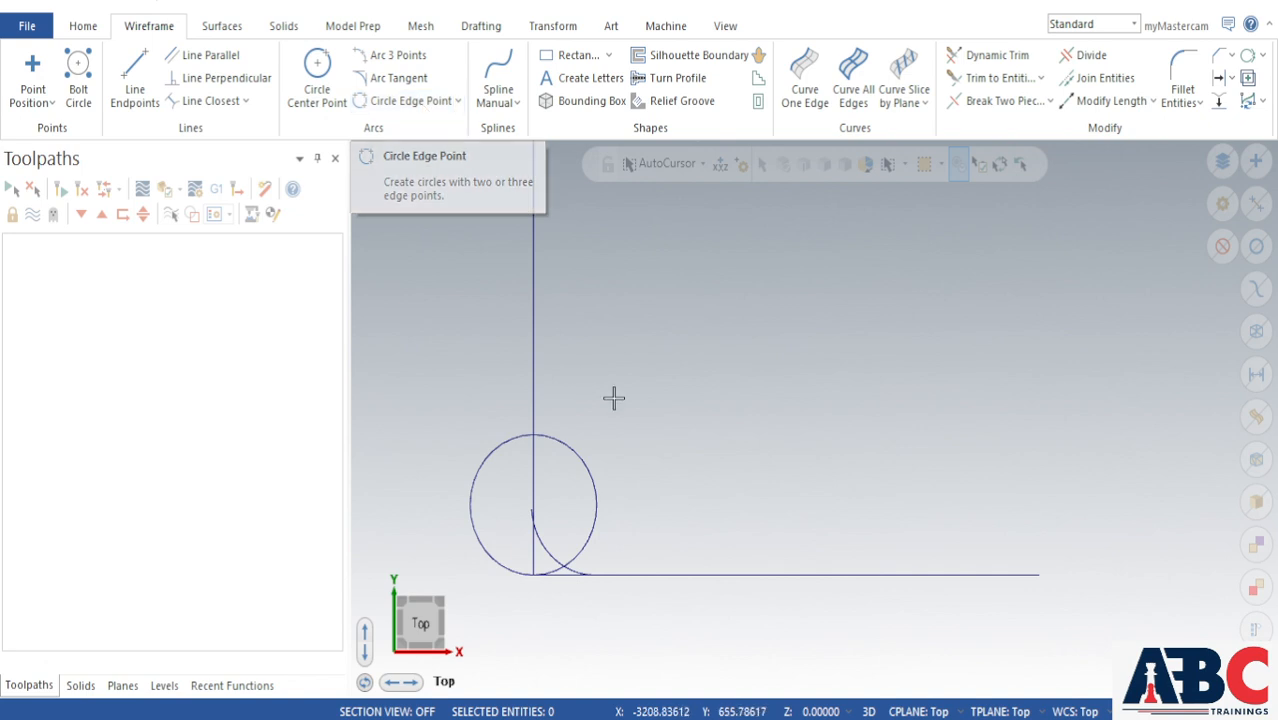
Step: Delete all the wireframe geometry, including the L-shape, its tangent arcs and the separate three-point arc
{"action": "scroll", "coordinate": [650, 400], "scroll_direction": "down", "scroll_amount": 5}
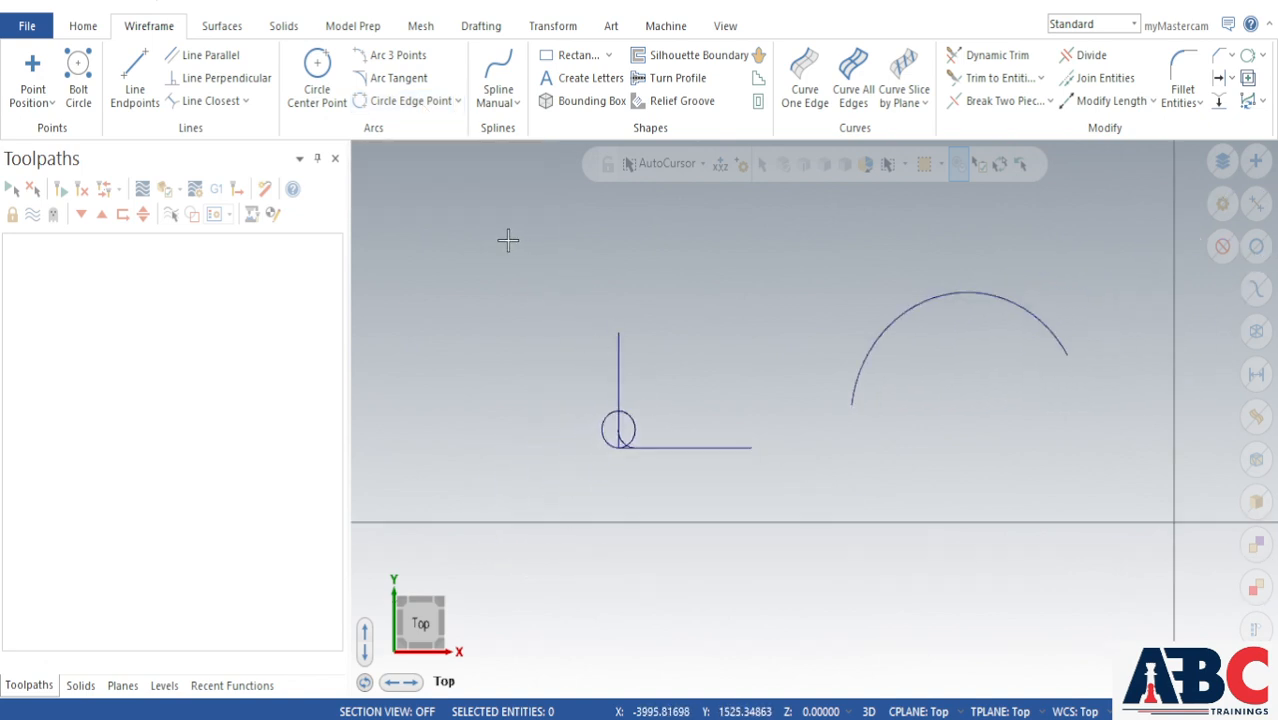
{"action": "left_click_drag", "start_coordinate": [508, 240], "coordinate": [1133, 505]}
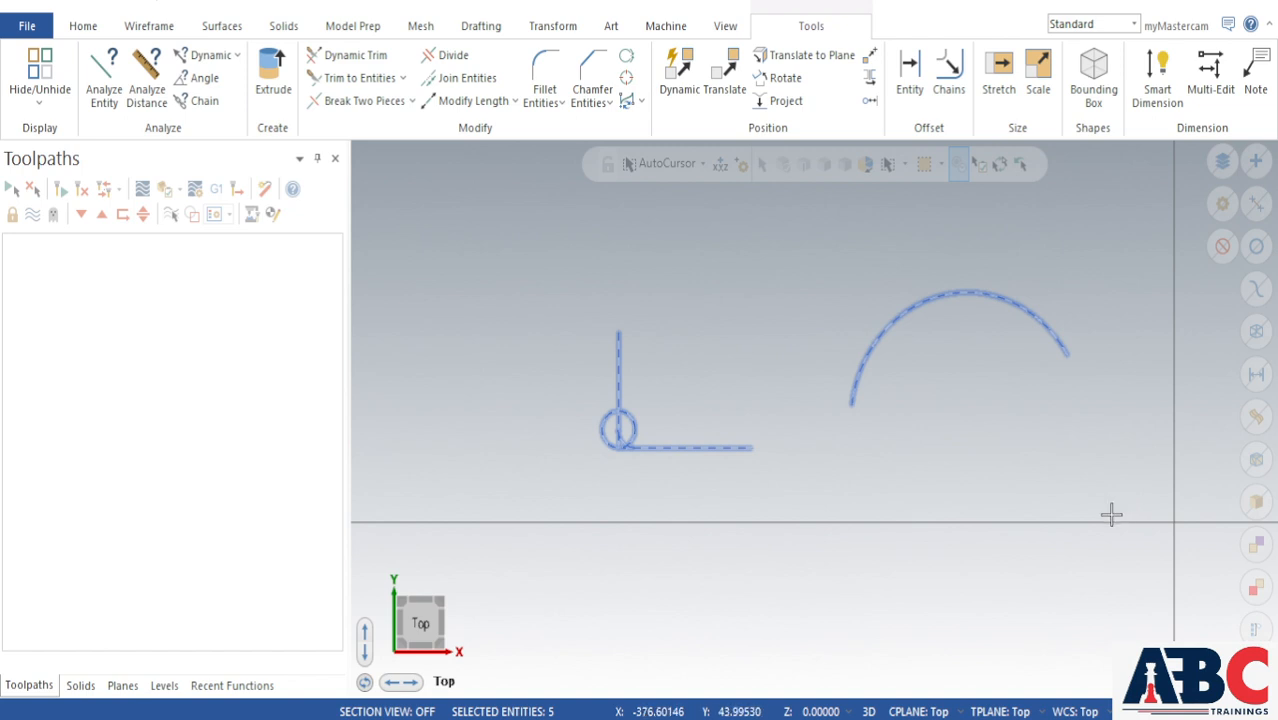
{"action": "key", "text": "Delete"}
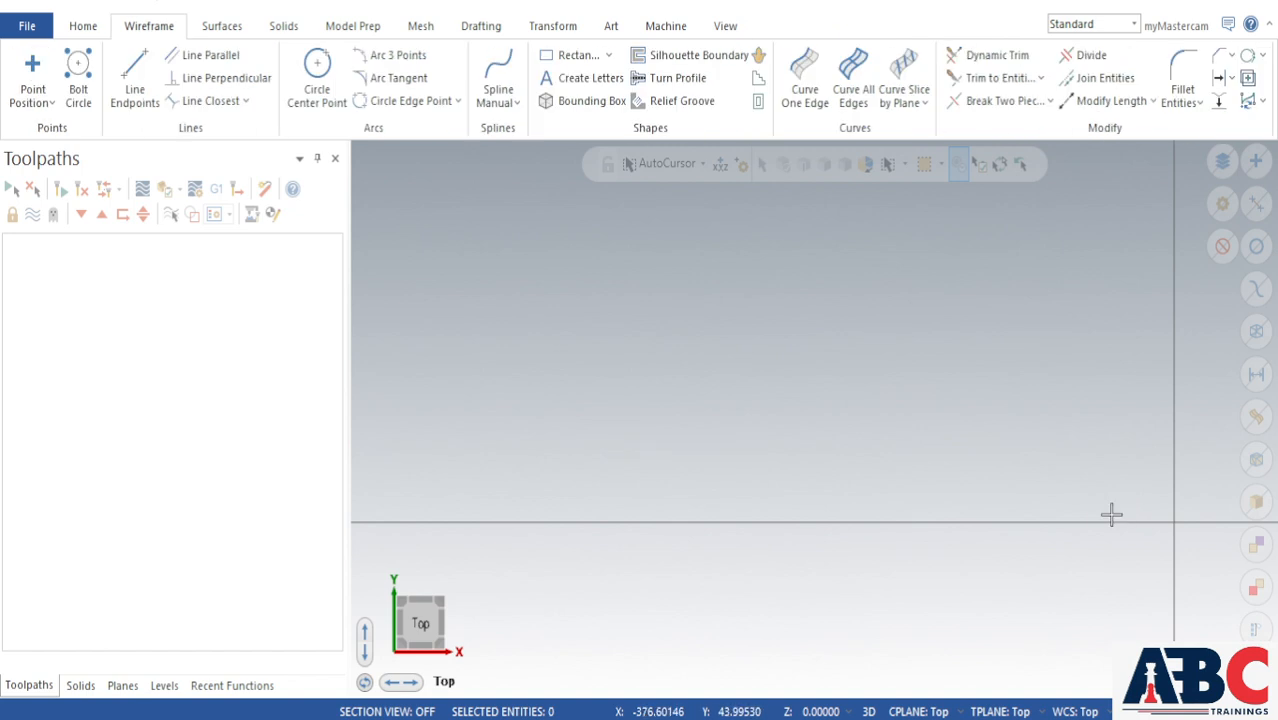
Step: Create a Circle Edge Point circle with the 2 Points method, about 467 in radius, above the horizontal axis
{"action": "left_click", "coordinate": [418, 104]}
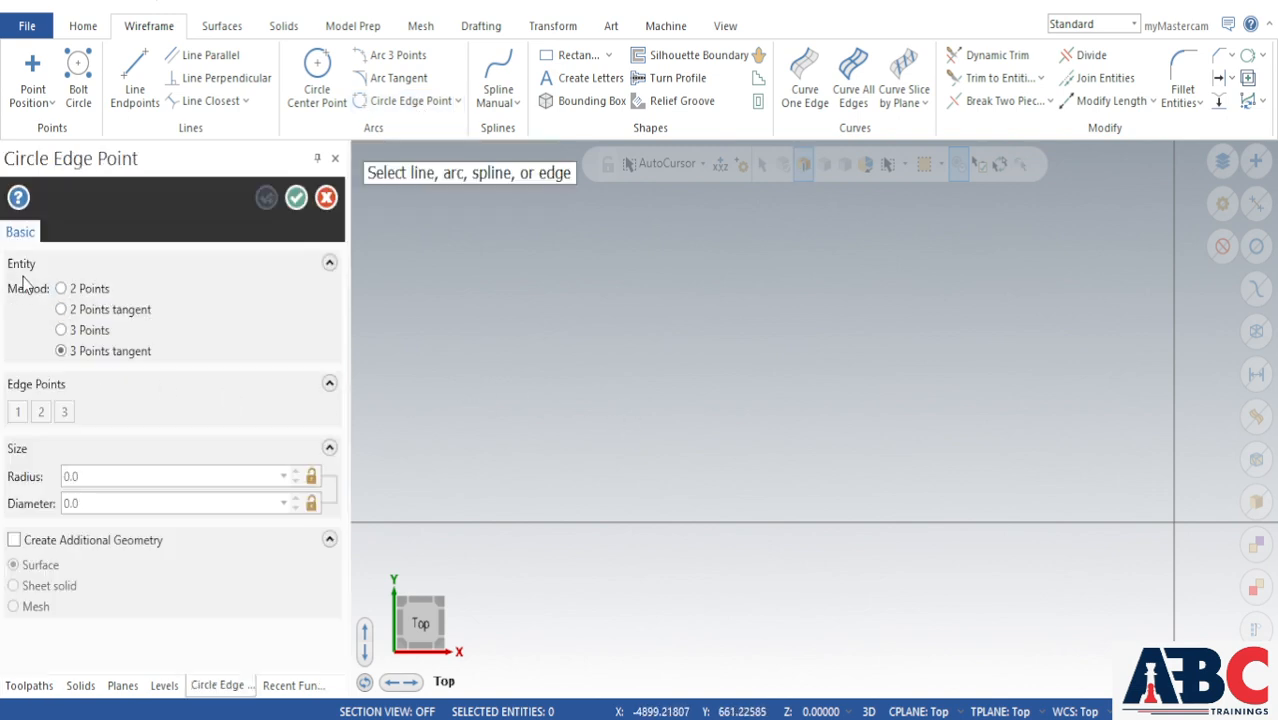
{"action": "left_click", "coordinate": [93, 289]}
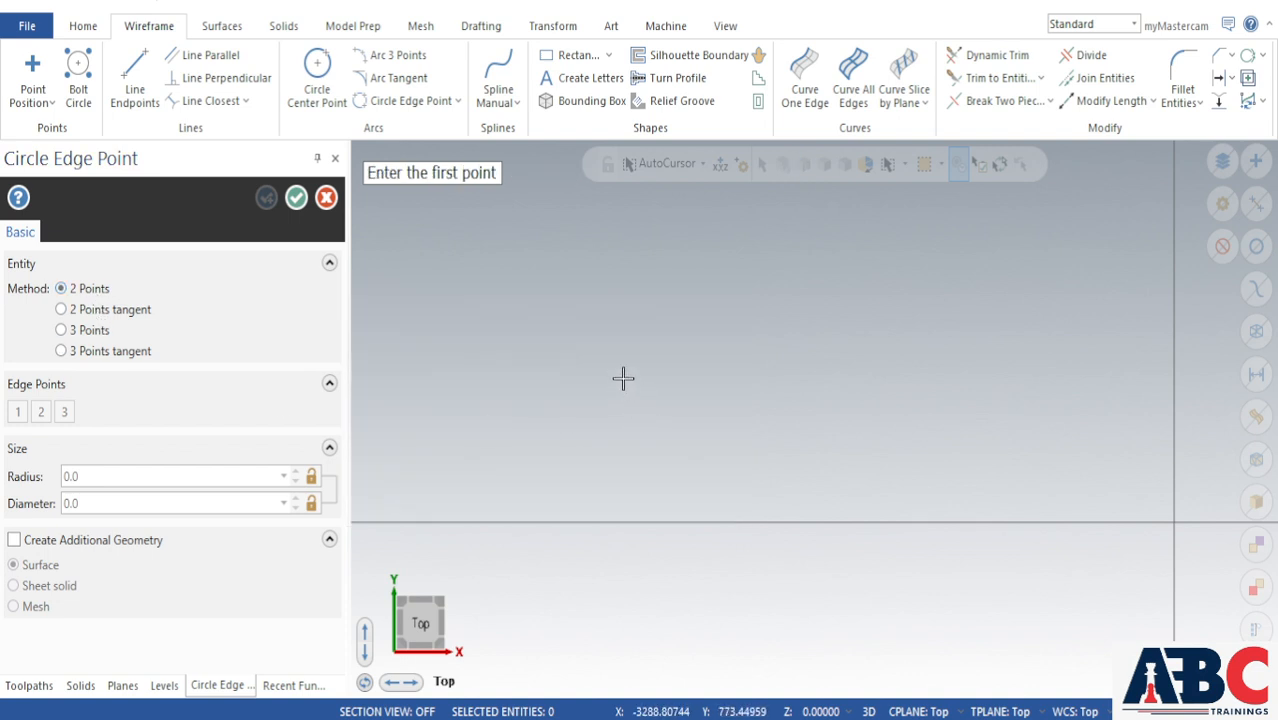
{"action": "left_click", "coordinate": [606, 366]}
{"action": "left_click", "coordinate": [733, 284]}
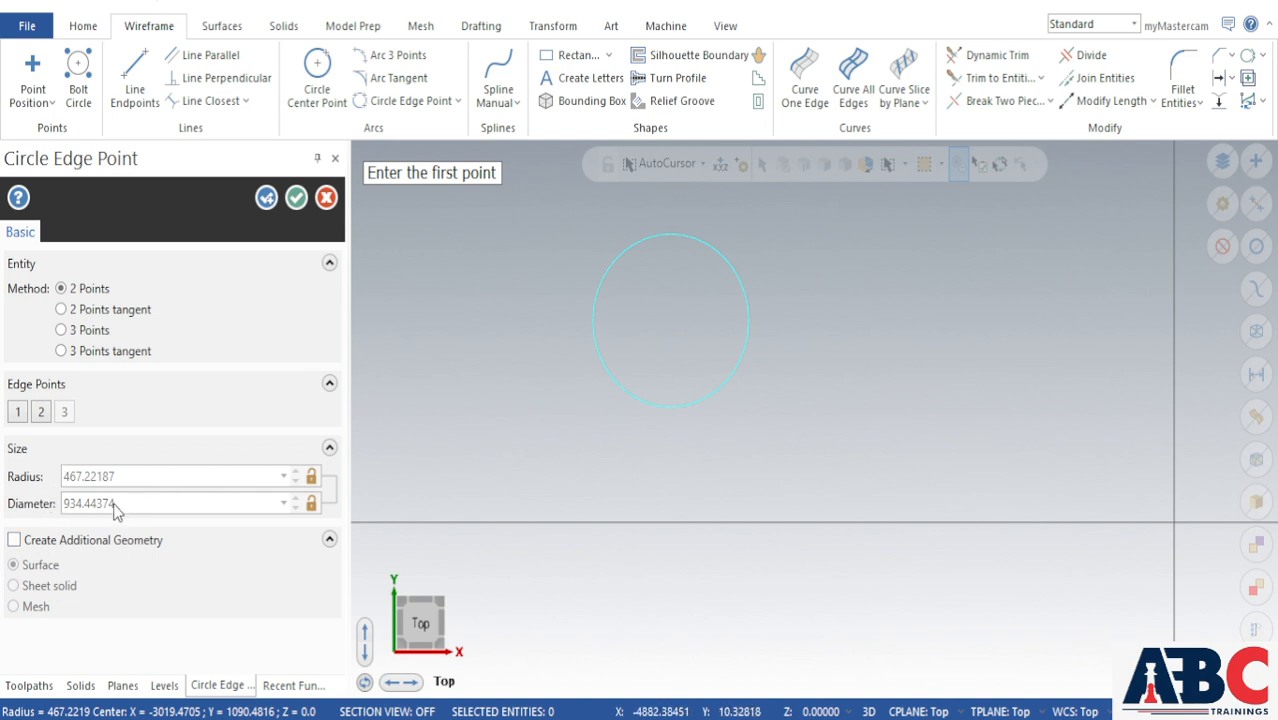
Step: Relocate the circle's first edge point to the lower right of its second point, giving a radius of about 617, and finish the circle
{"action": "left_click", "coordinate": [22, 415]}
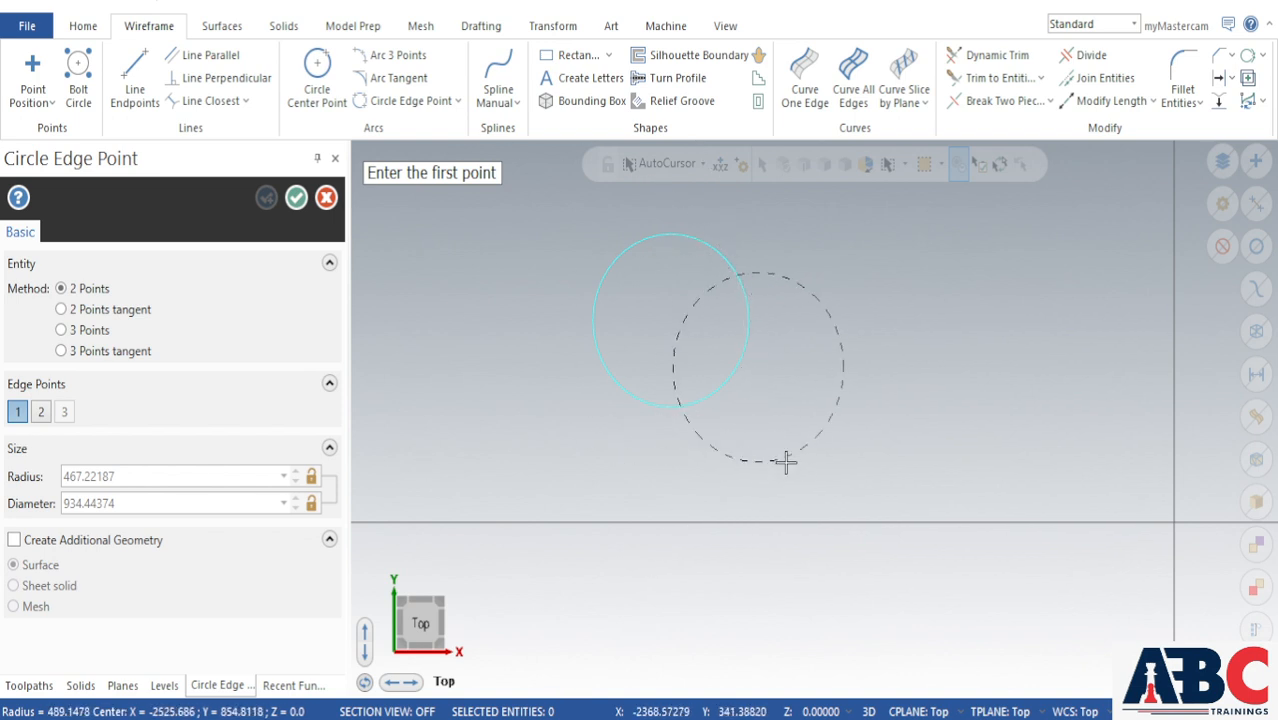
{"action": "left_click", "coordinate": [870, 449]}
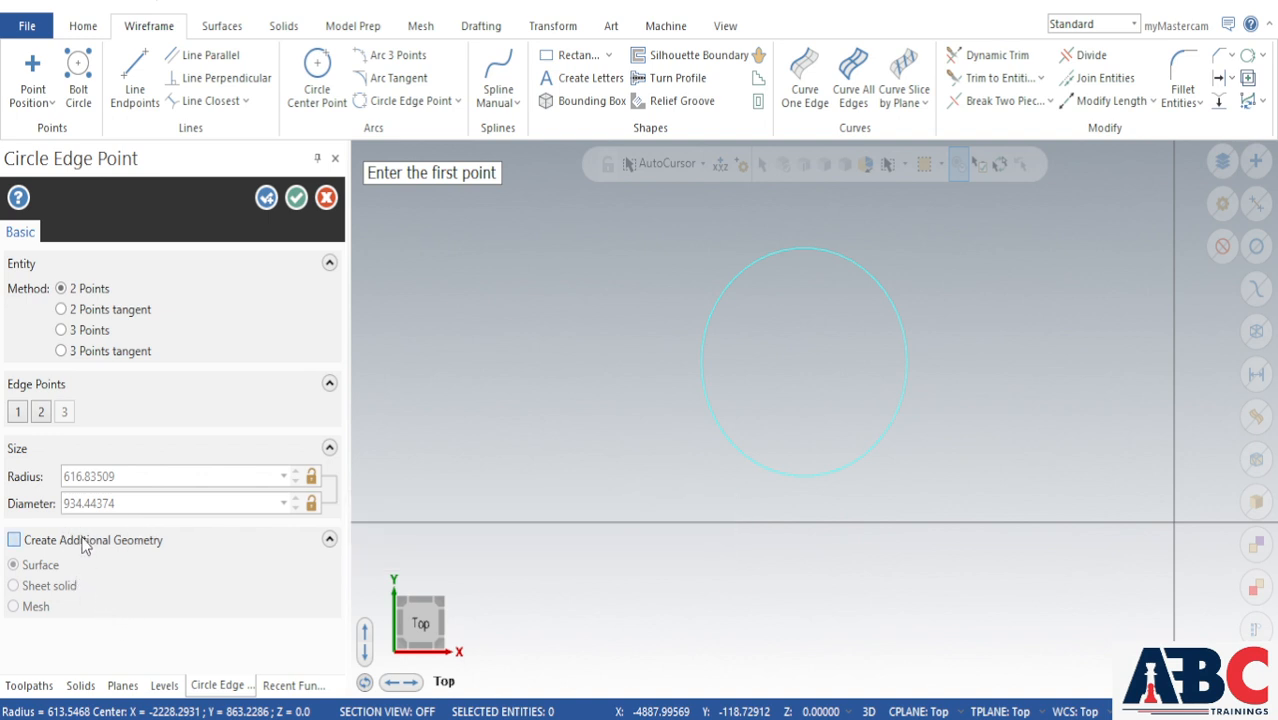
{"action": "left_click", "coordinate": [296, 197]}
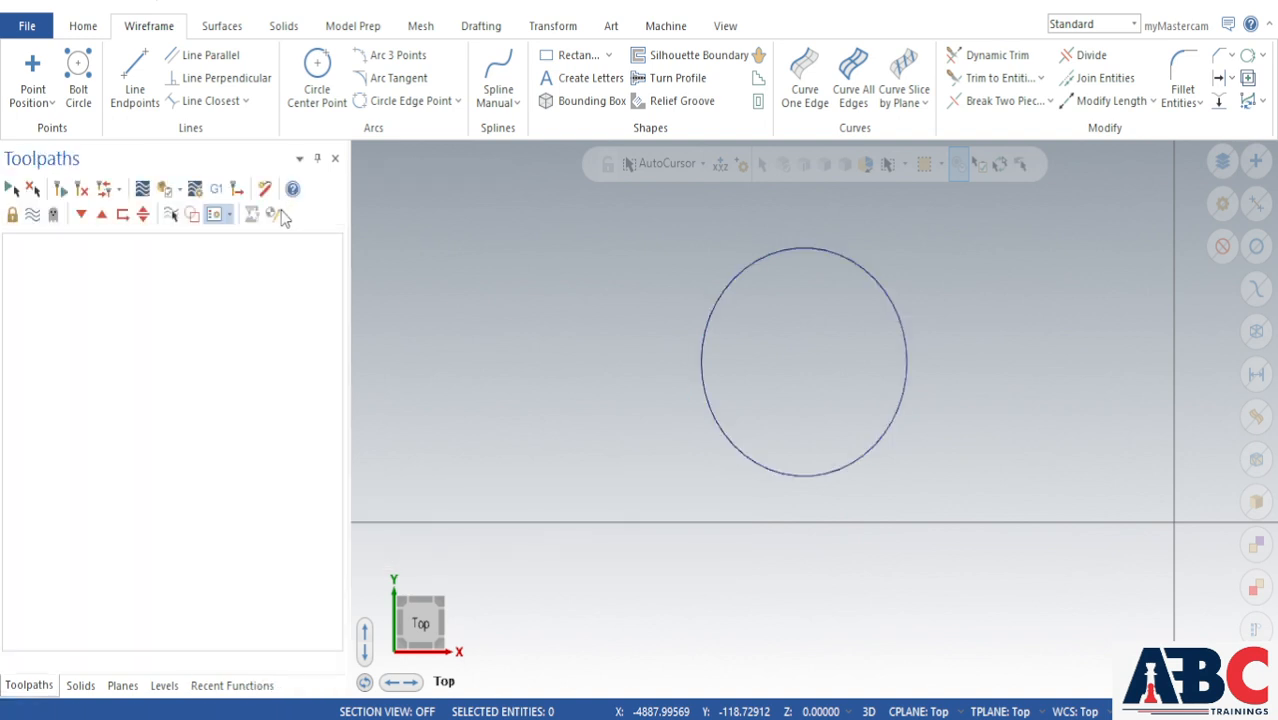
Step: Create a Circle Edge Point circle with the 3 Points method, about 453 in radius, to the left of the existing circle
{"action": "left_click", "coordinate": [405, 101]}
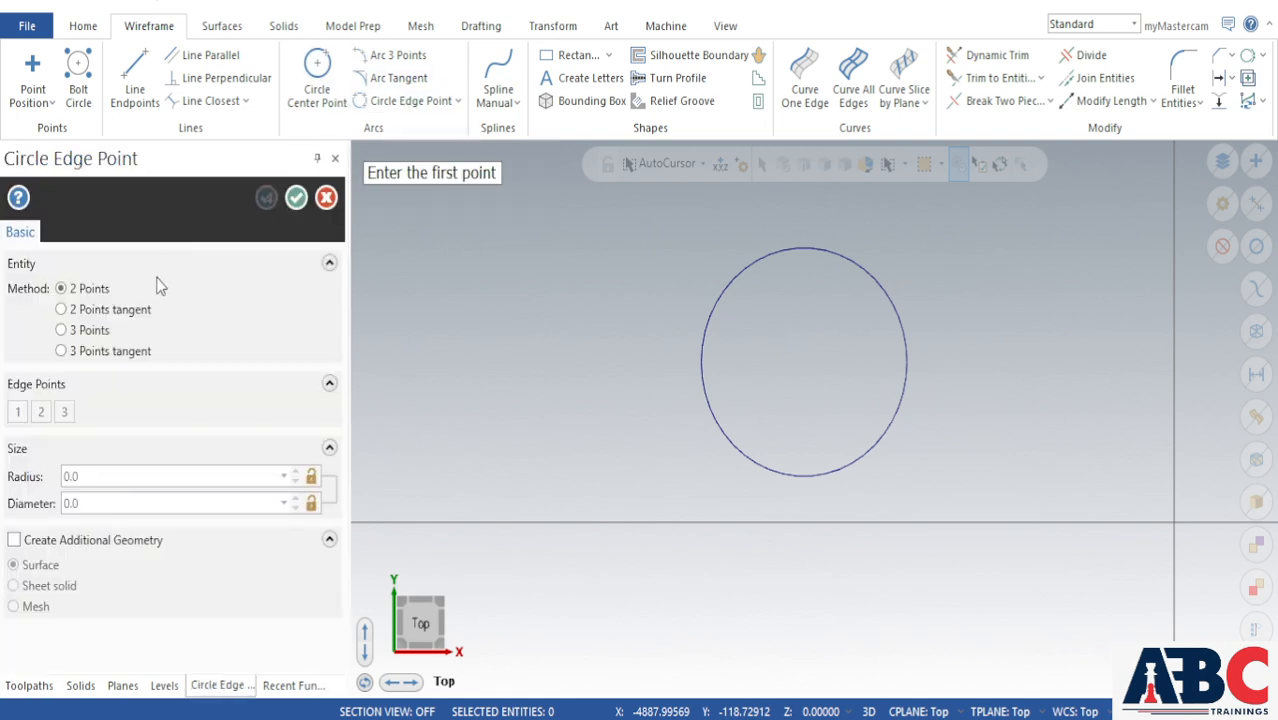
{"action": "left_click", "coordinate": [85, 312]}
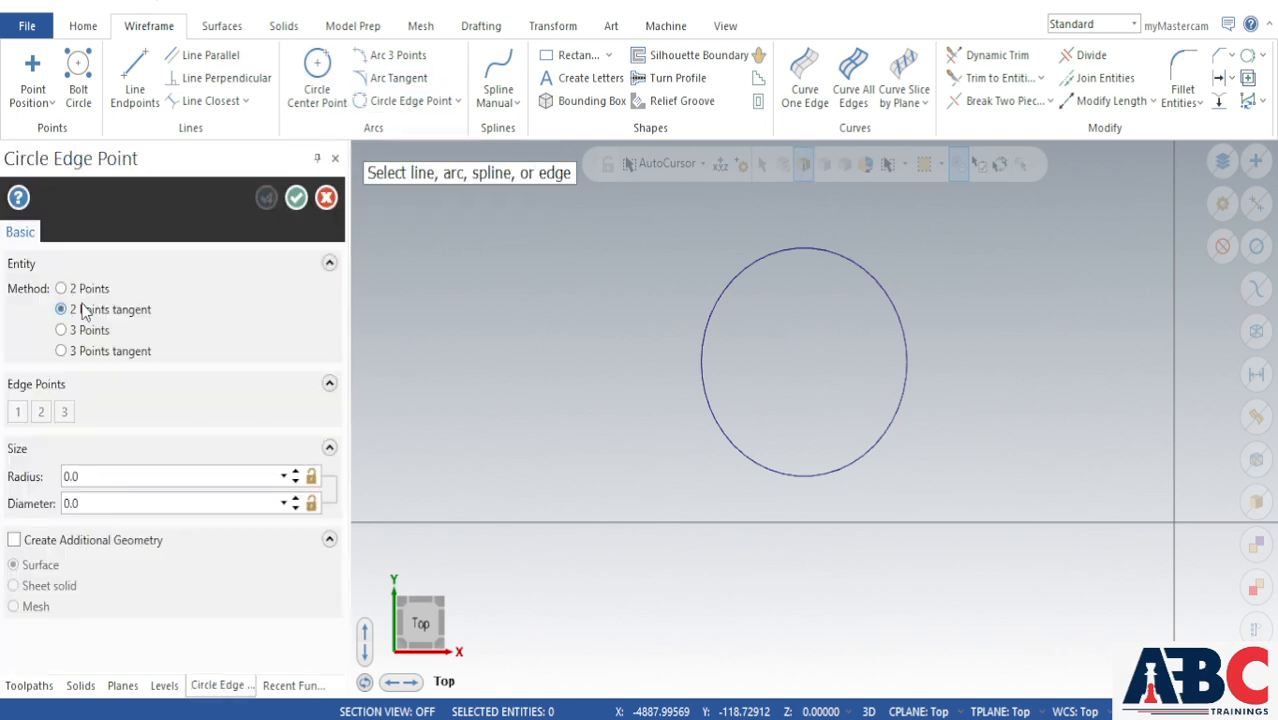
{"action": "left_click", "coordinate": [87, 335]}
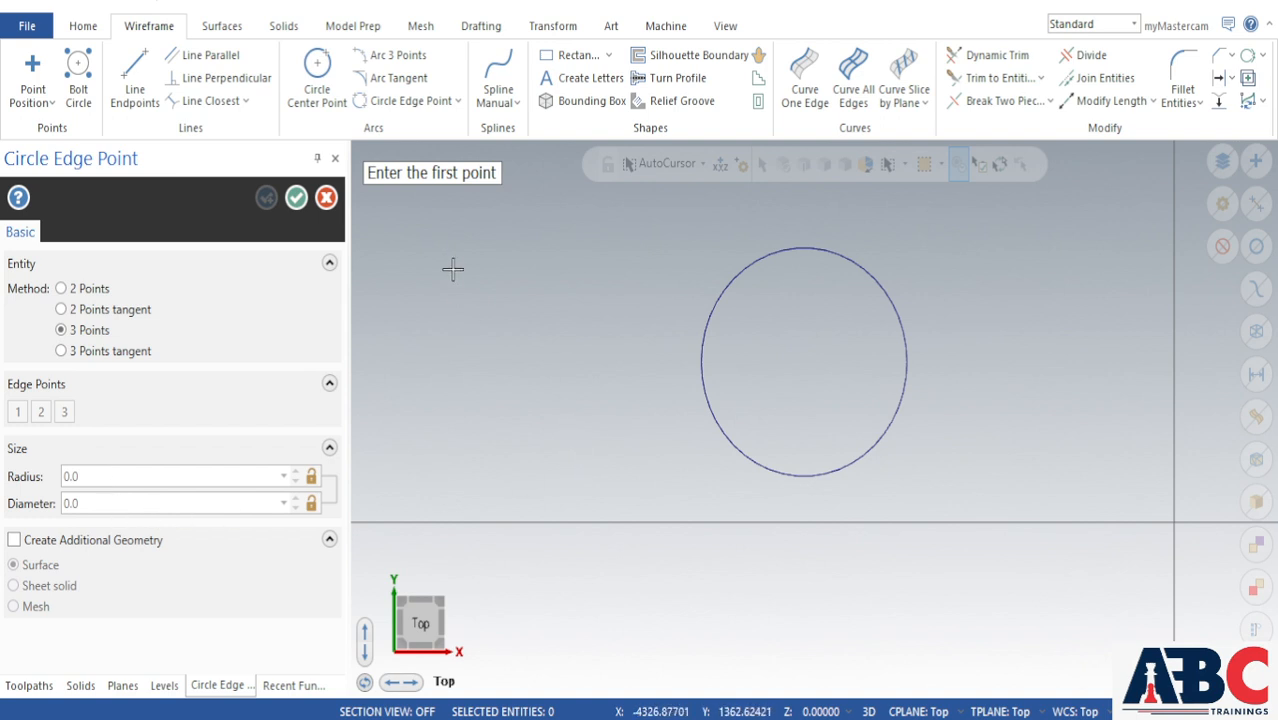
{"action": "left_click", "coordinate": [547, 408]}
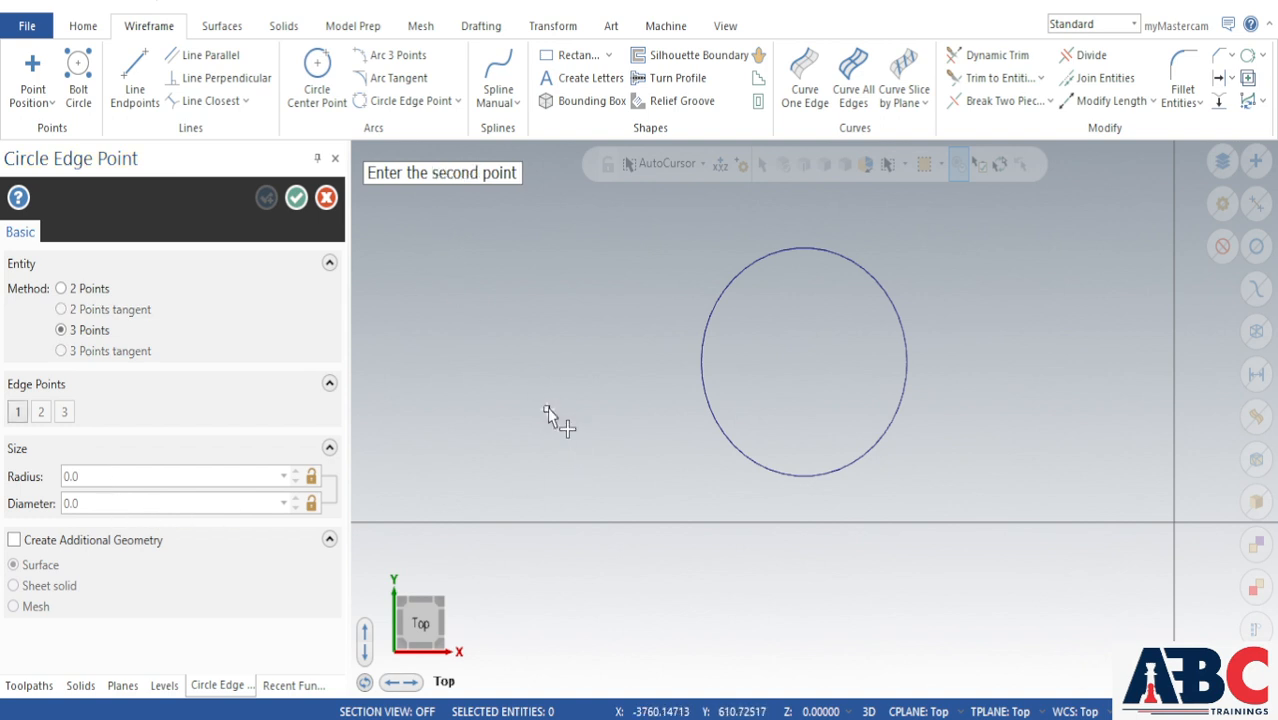
{"action": "left_click", "coordinate": [428, 421]}
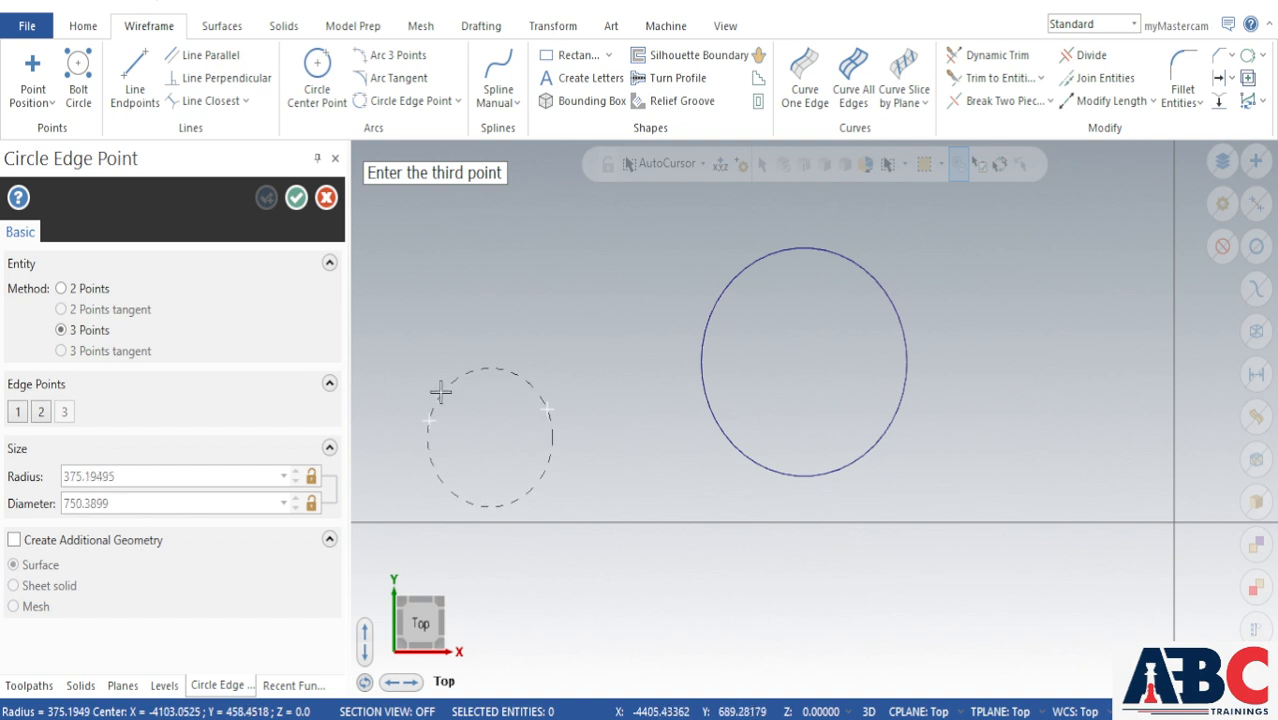
{"action": "left_click", "coordinate": [512, 286]}
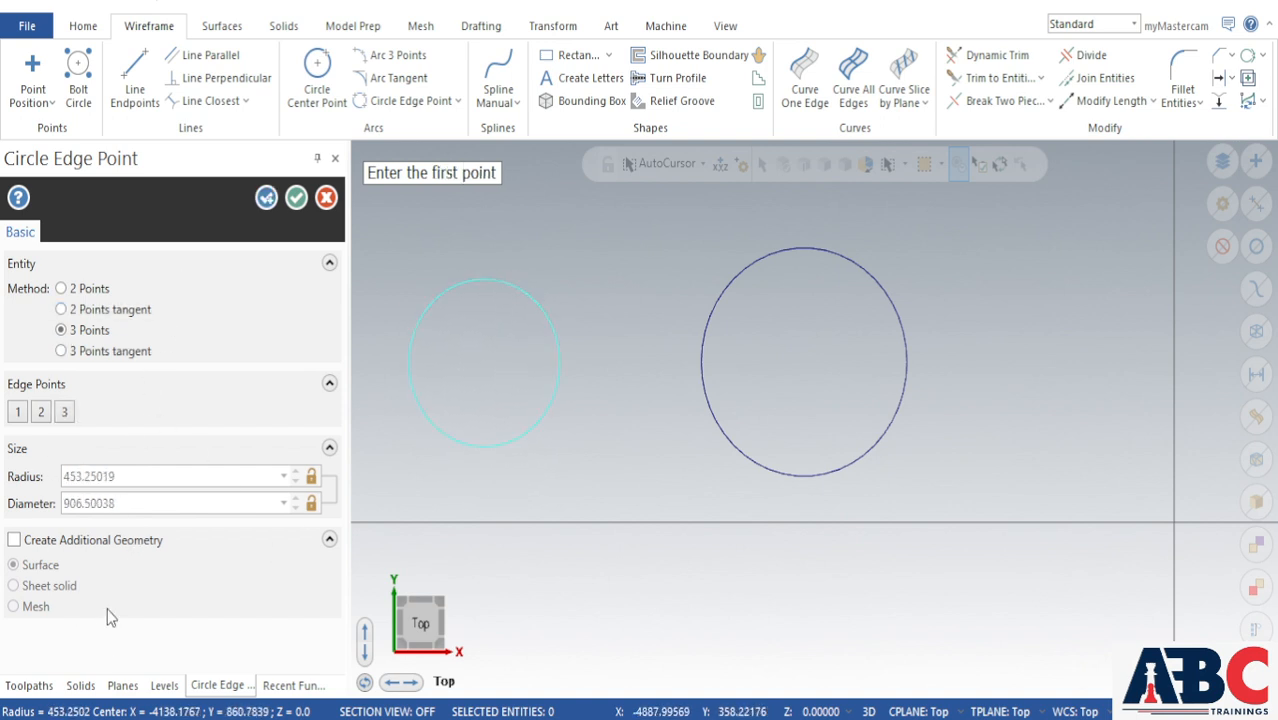
{"action": "left_click", "coordinate": [296, 198]}
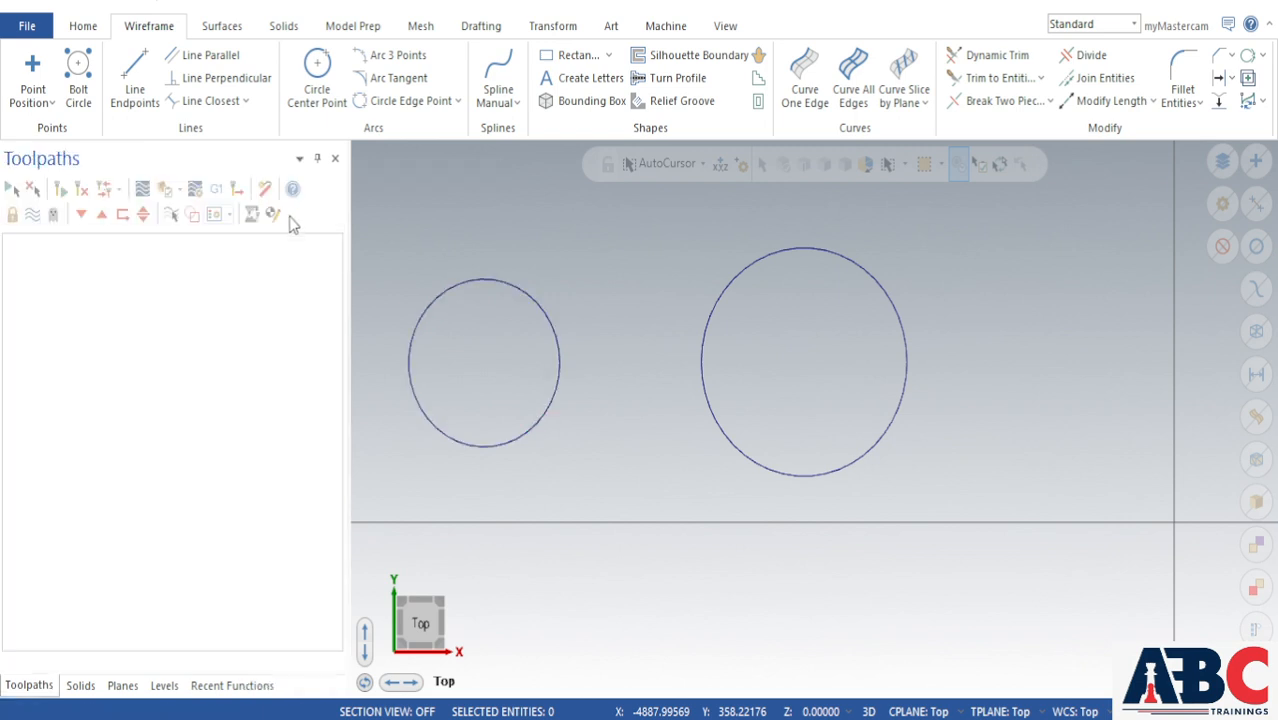
Step: Create a 2 Points tangent circle of about 527 radius touching both existing circles, keeping the lower solution
{"action": "left_click", "coordinate": [437, 106]}
{"action": "left_click", "coordinate": [113, 311]}
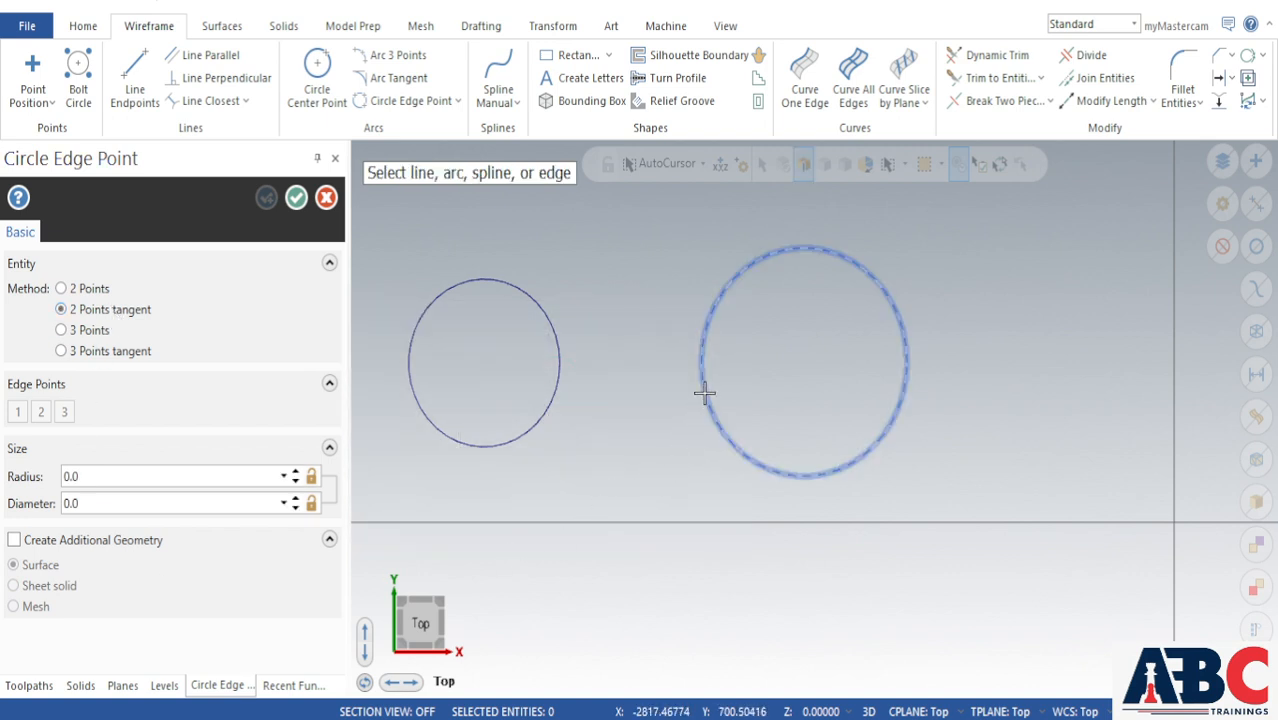
{"action": "left_click", "coordinate": [549, 413]}
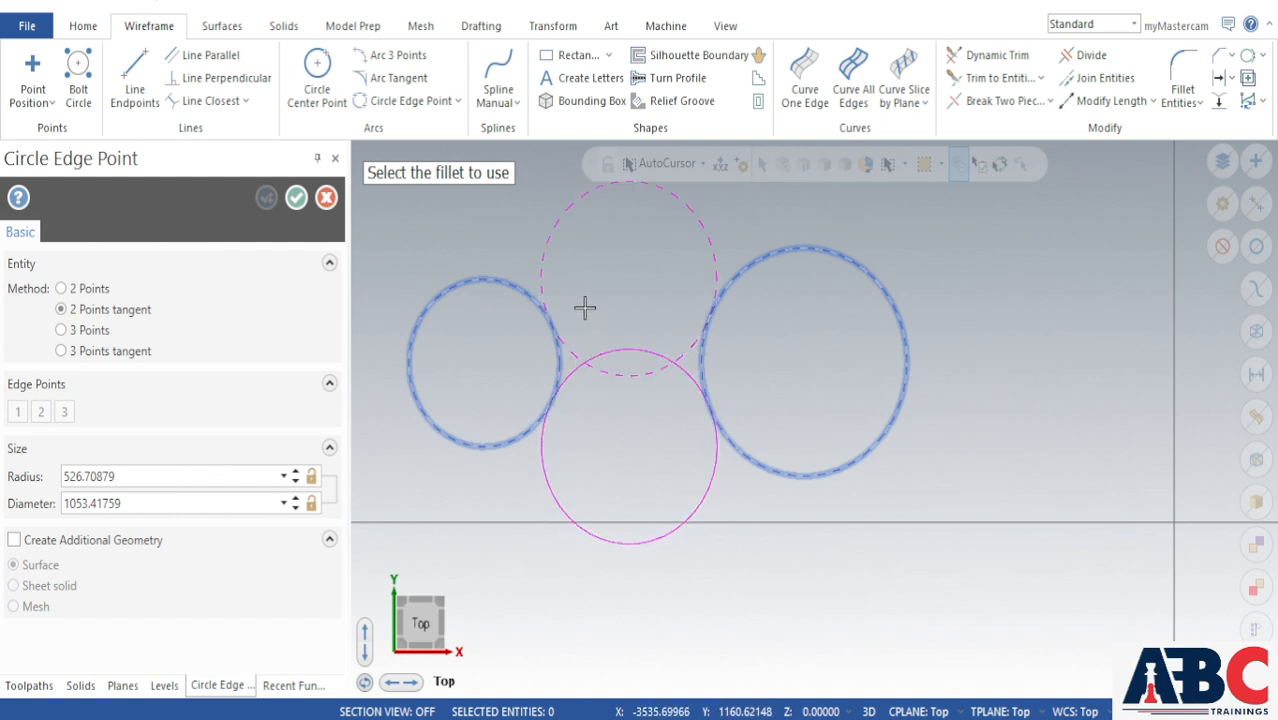
{"action": "left_click", "coordinate": [549, 480]}
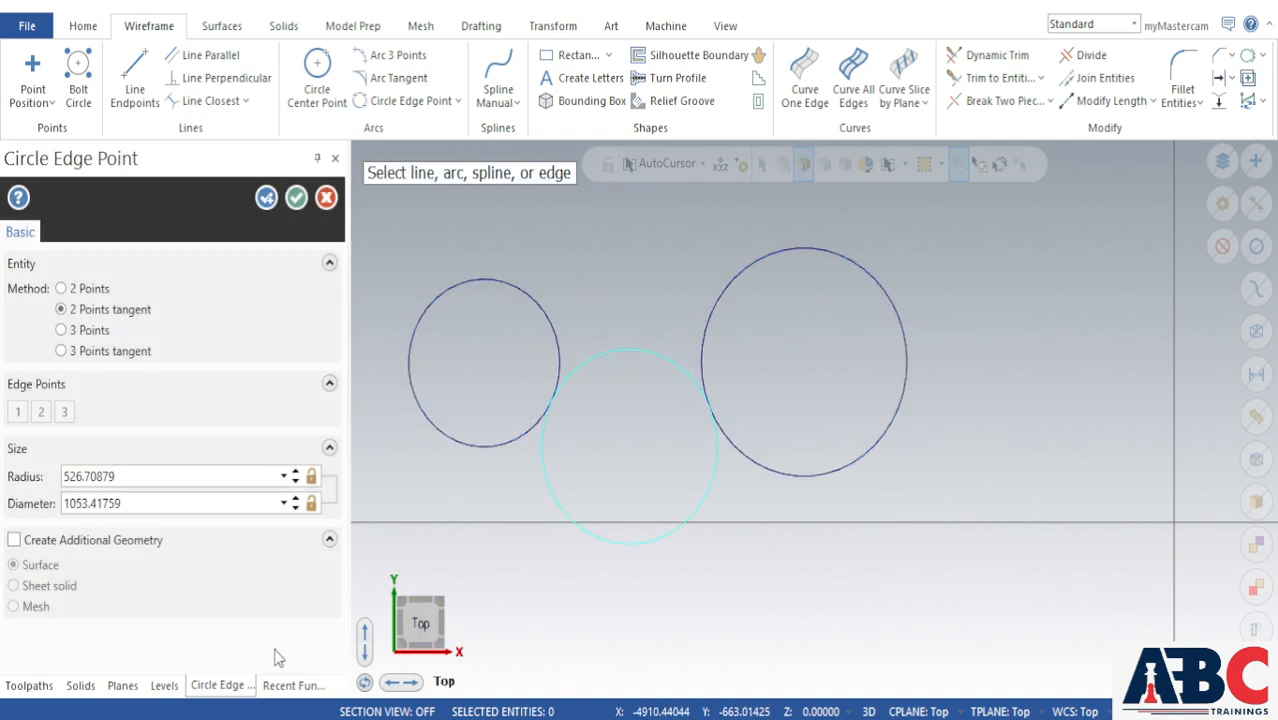
Step: Set the new tangent circle's radius to 500 and finish the circle
{"action": "left_click", "coordinate": [128, 476]}
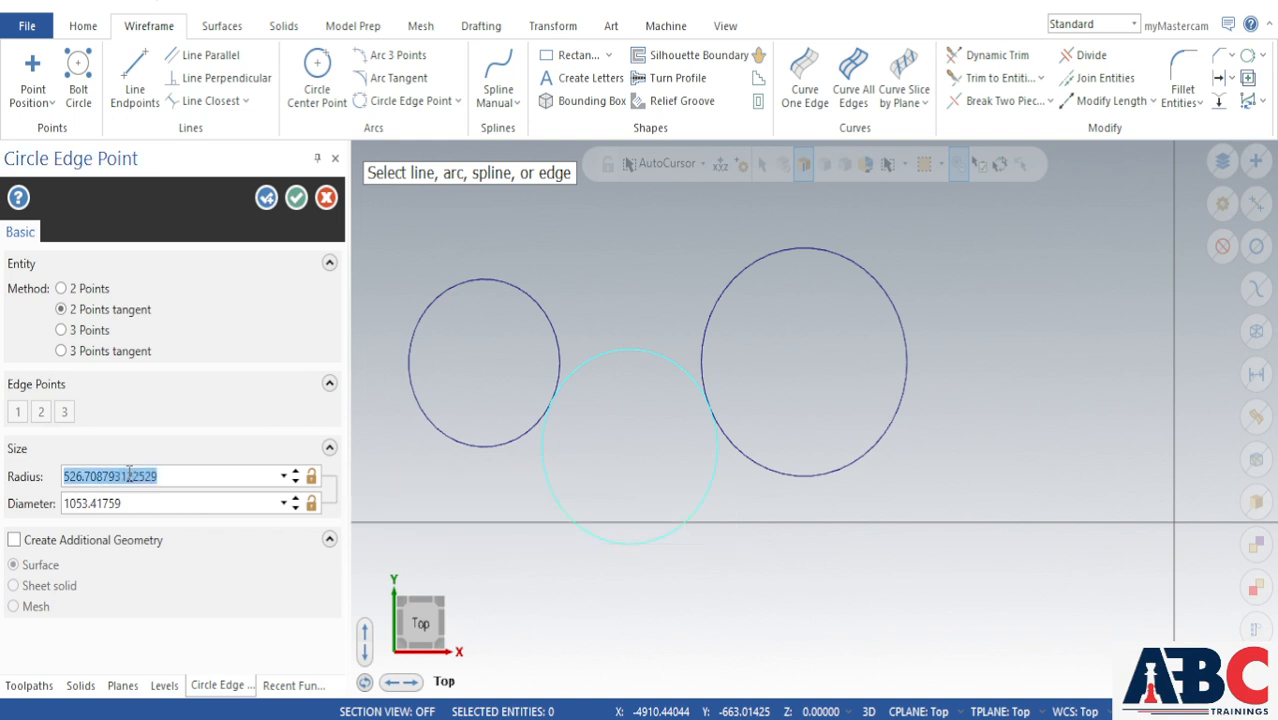
{"action": "type", "text": "500.0"}
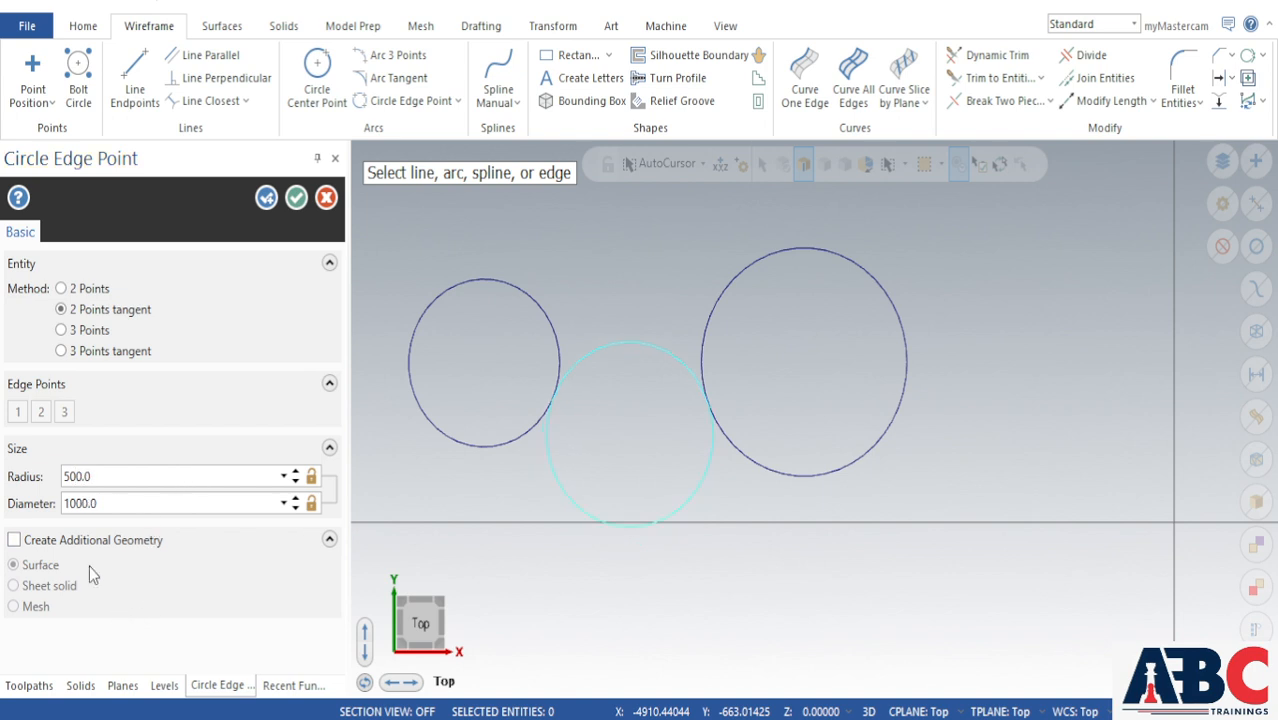
{"action": "left_click", "coordinate": [296, 198]}
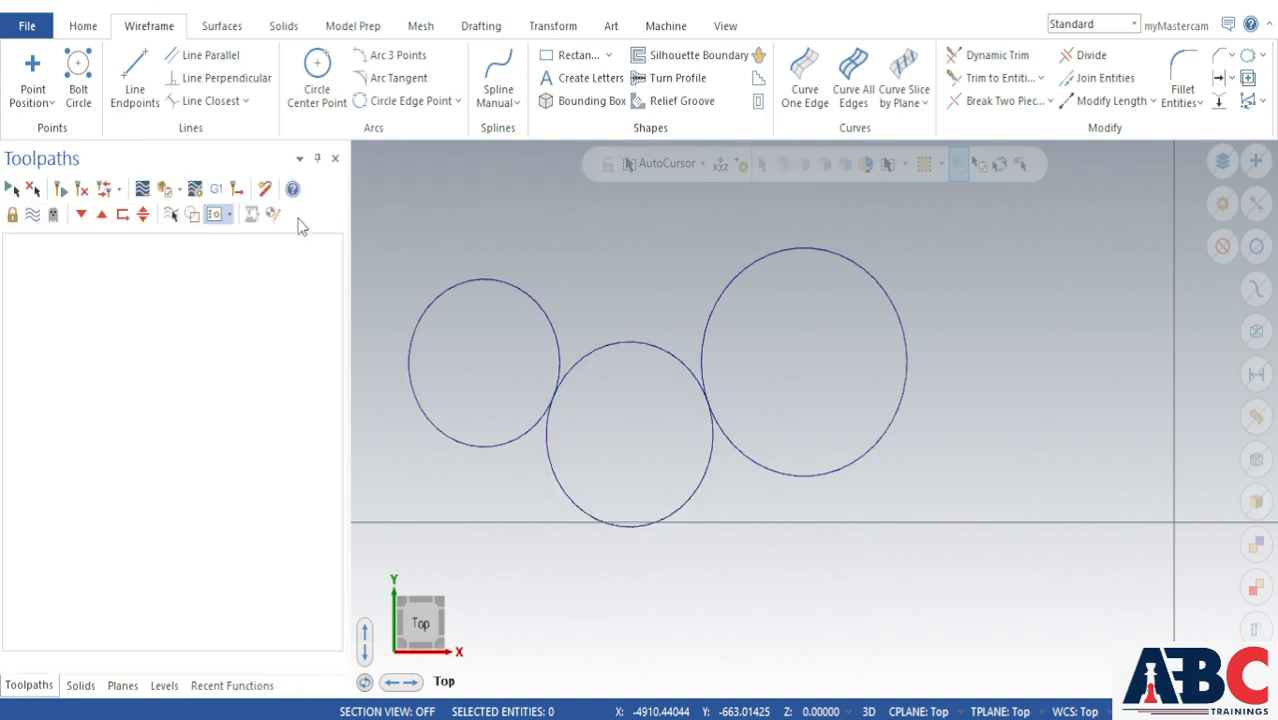
Step: Create a 3 Points tangent circle touching the three existing circles from above, with a surface as additional geometry
{"action": "left_click", "coordinate": [411, 101]}
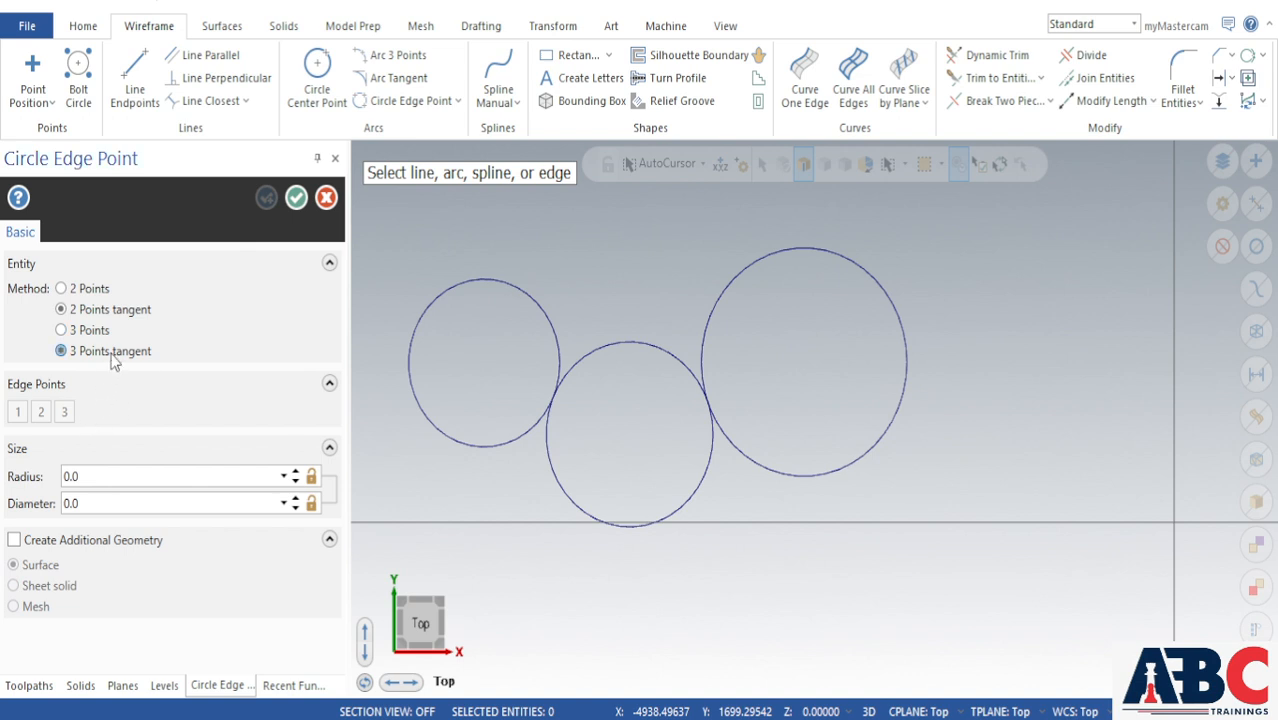
{"action": "left_click", "coordinate": [706, 300]}
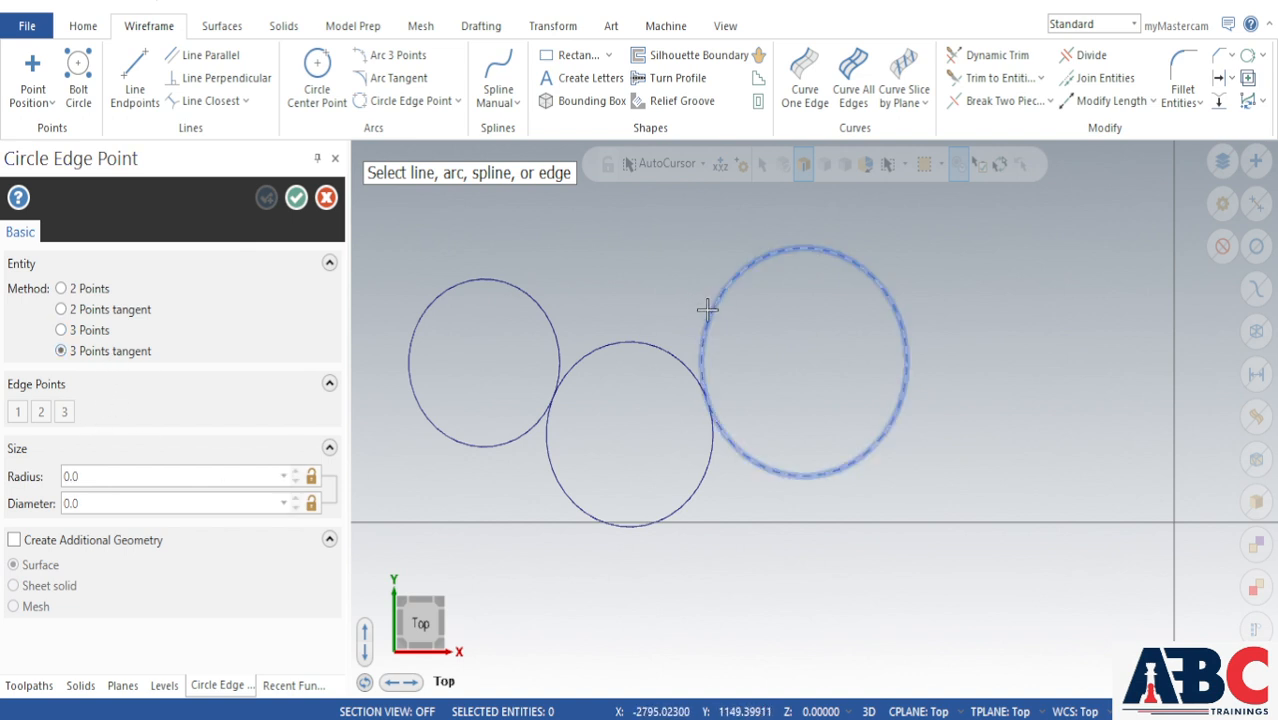
{"action": "left_click", "coordinate": [644, 342]}
{"action": "left_click", "coordinate": [541, 298]}
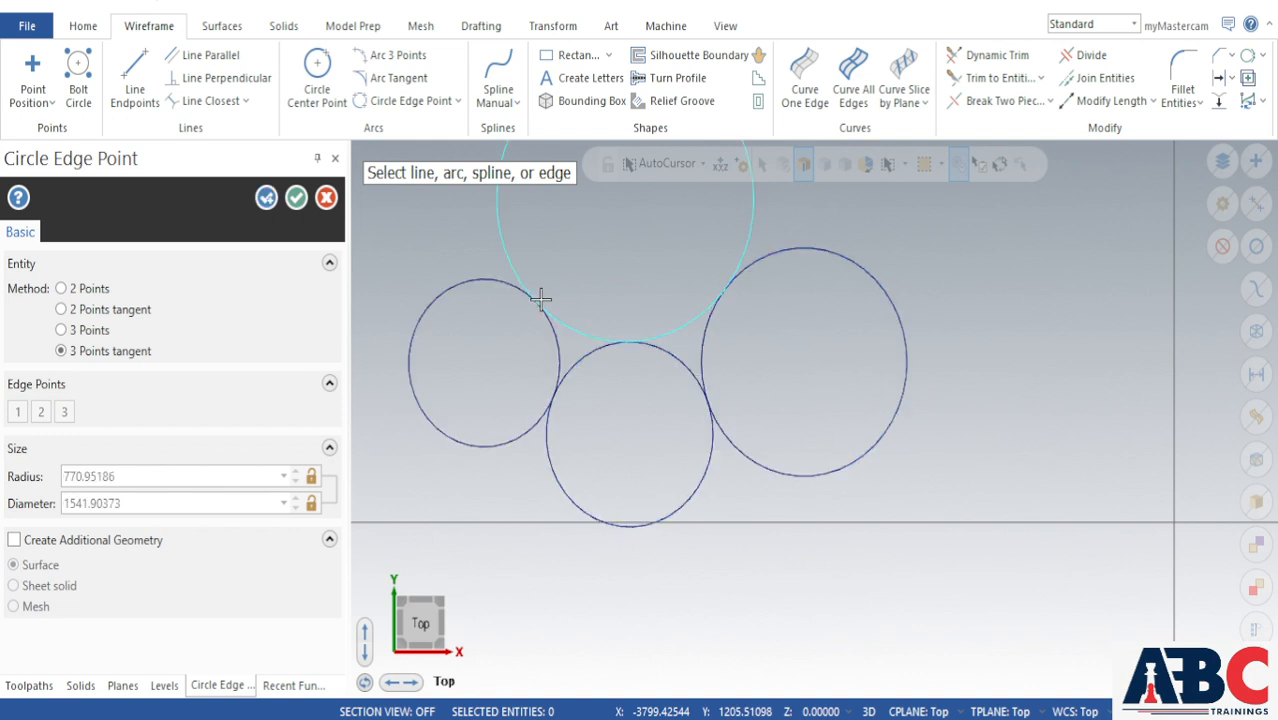
{"action": "left_click", "coordinate": [578, 325]}
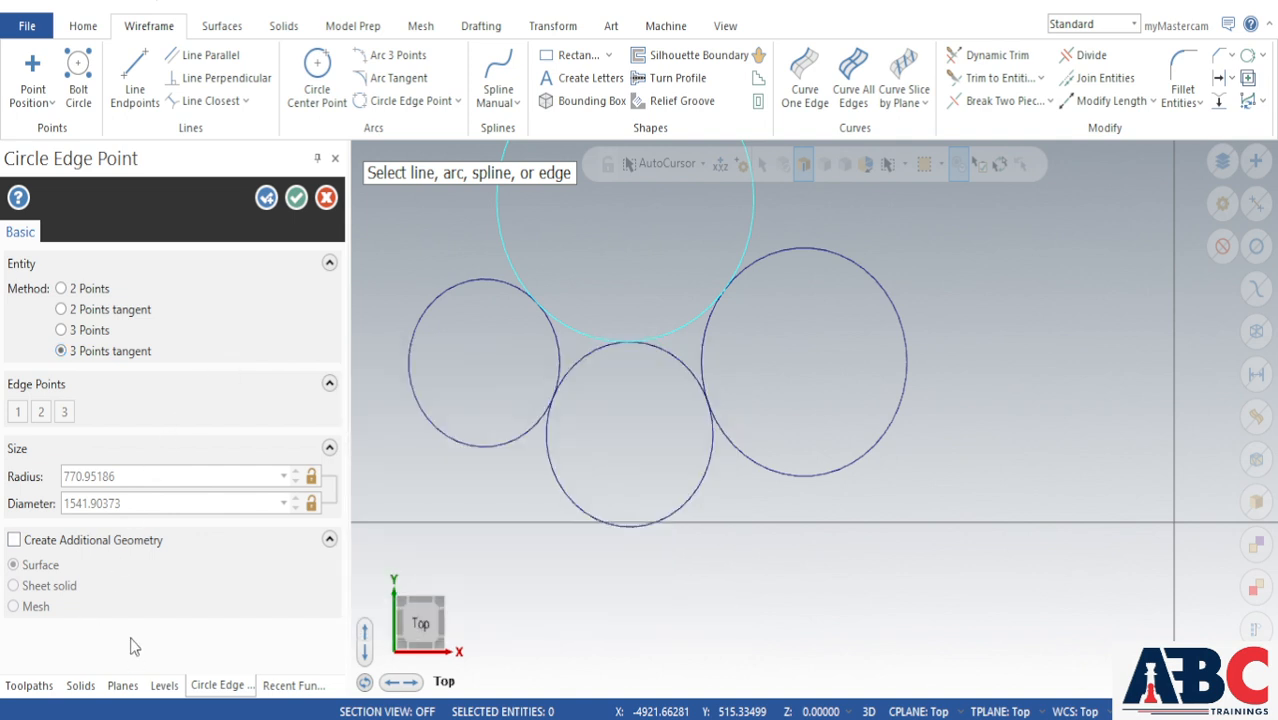
{"action": "left_click", "coordinate": [89, 547]}
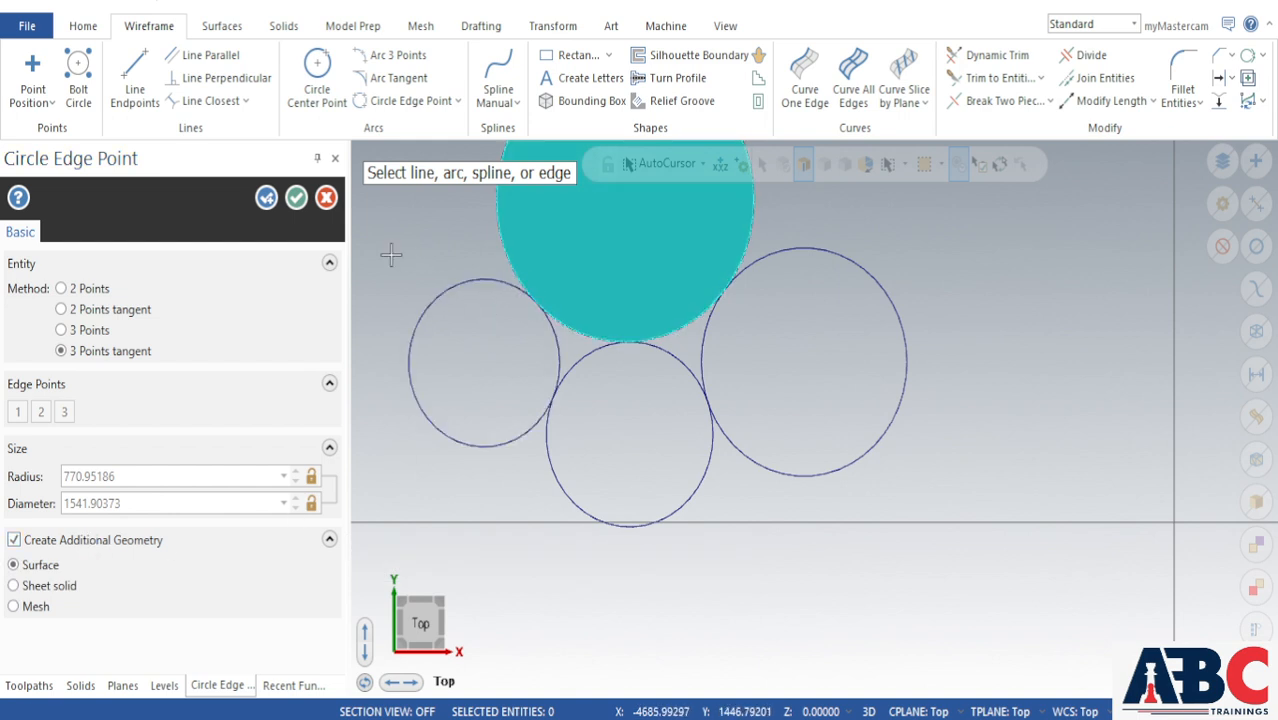
{"action": "left_click", "coordinate": [296, 206]}
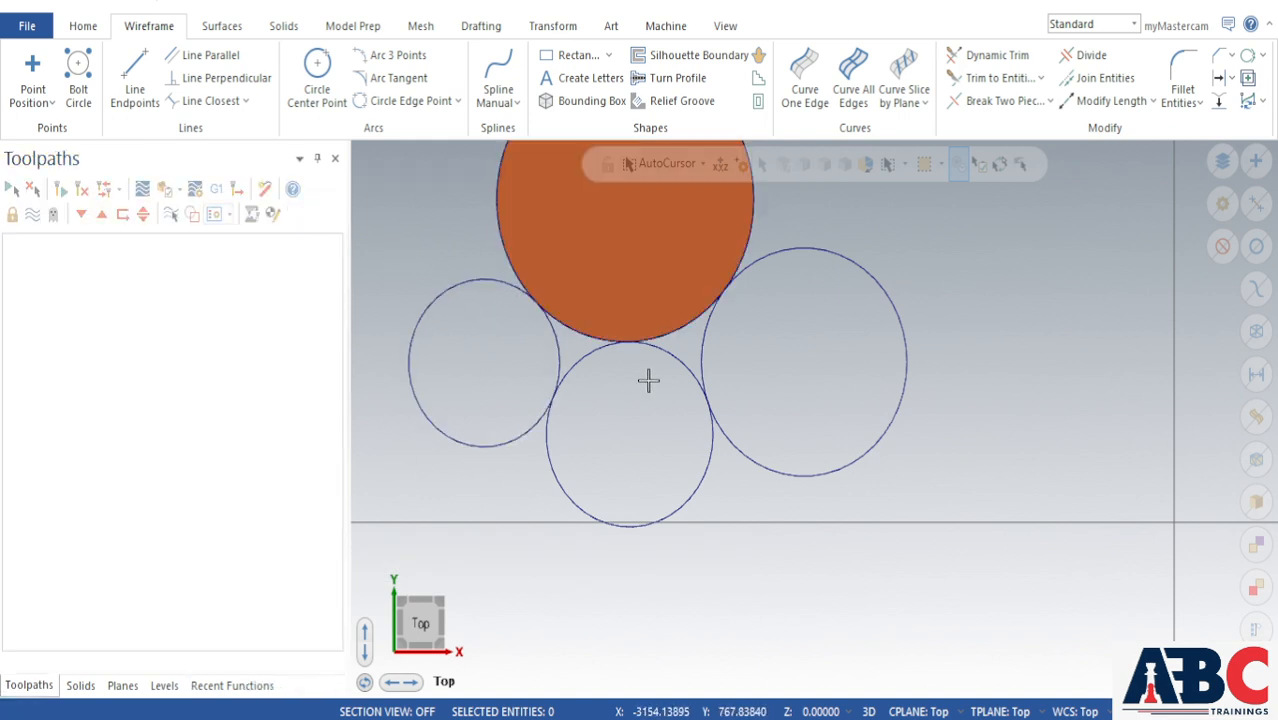
Step: Try to create a radius 50 Arc Endpoints arc with the Manual method between two free points to the right of the vertical axis
{"action": "scroll", "coordinate": [648, 385], "scroll_direction": "down", "scroll_amount": 3}
{"action": "scroll", "coordinate": [650, 405], "scroll_direction": "down", "scroll_amount": 2}
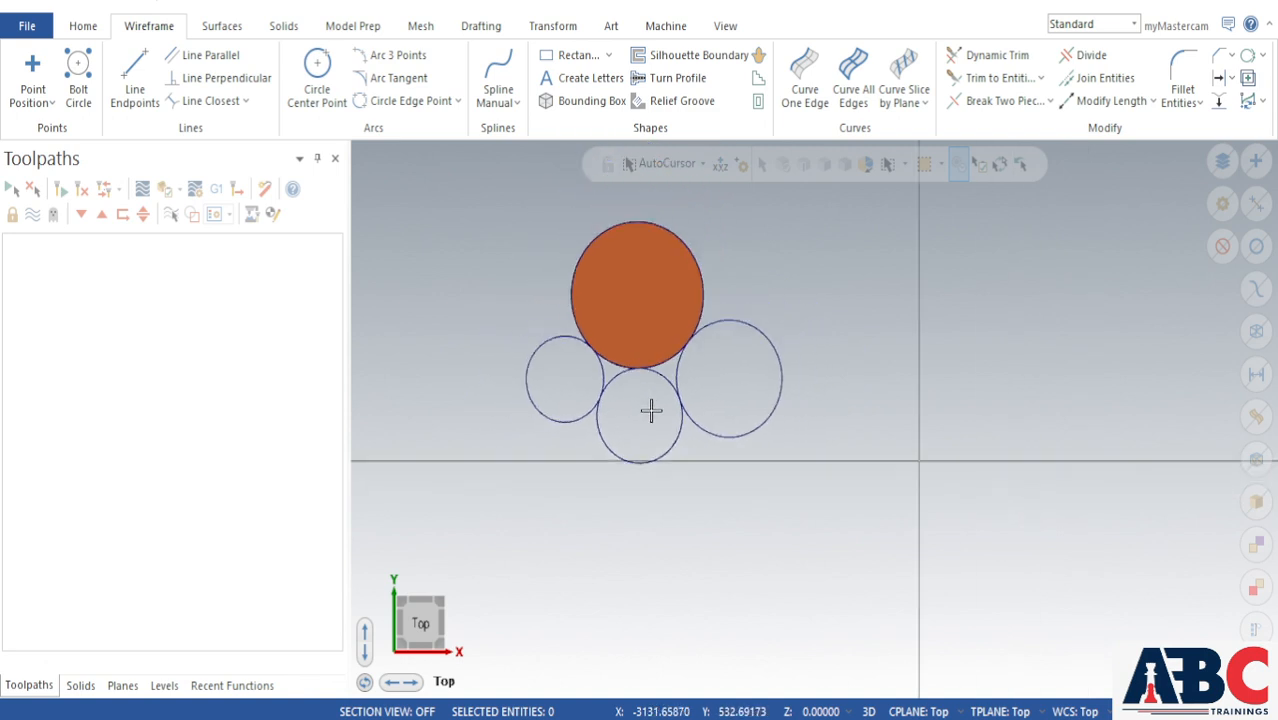
{"action": "left_click", "coordinate": [459, 103]}
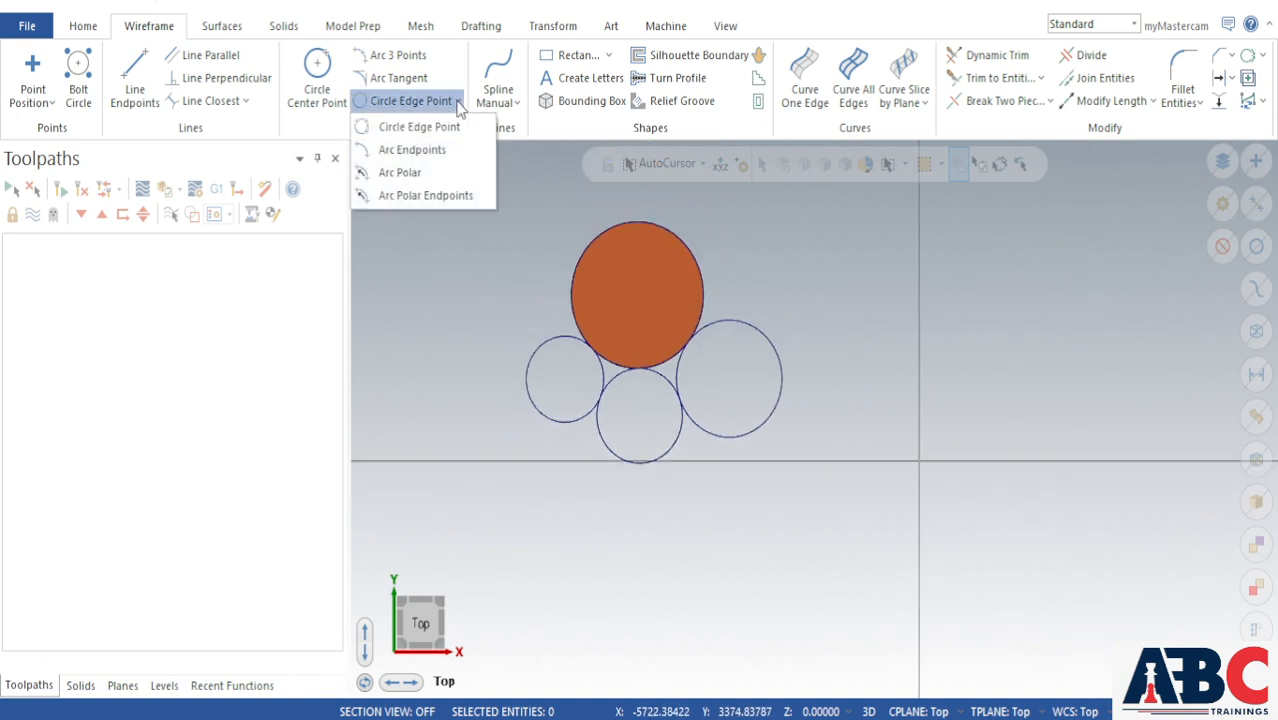
{"action": "left_click", "coordinate": [448, 151]}
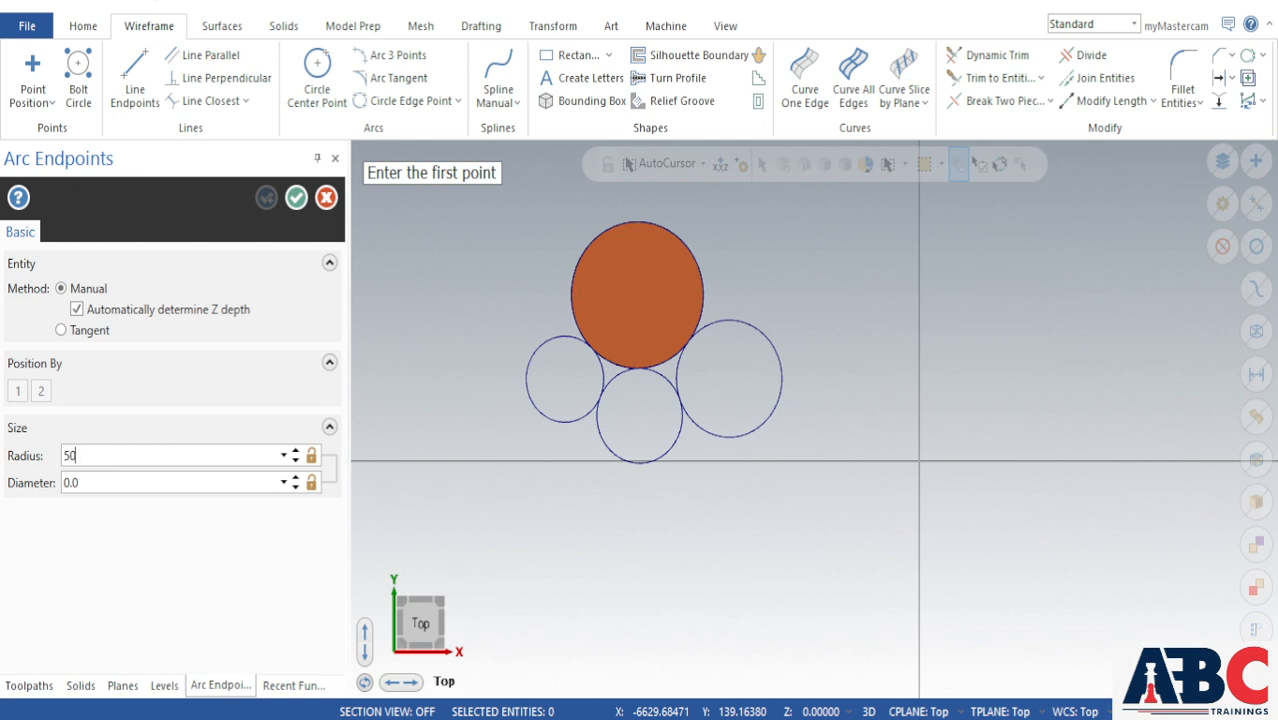
{"action": "left_click", "coordinate": [1027, 308]}
{"action": "left_click", "coordinate": [979, 412]}
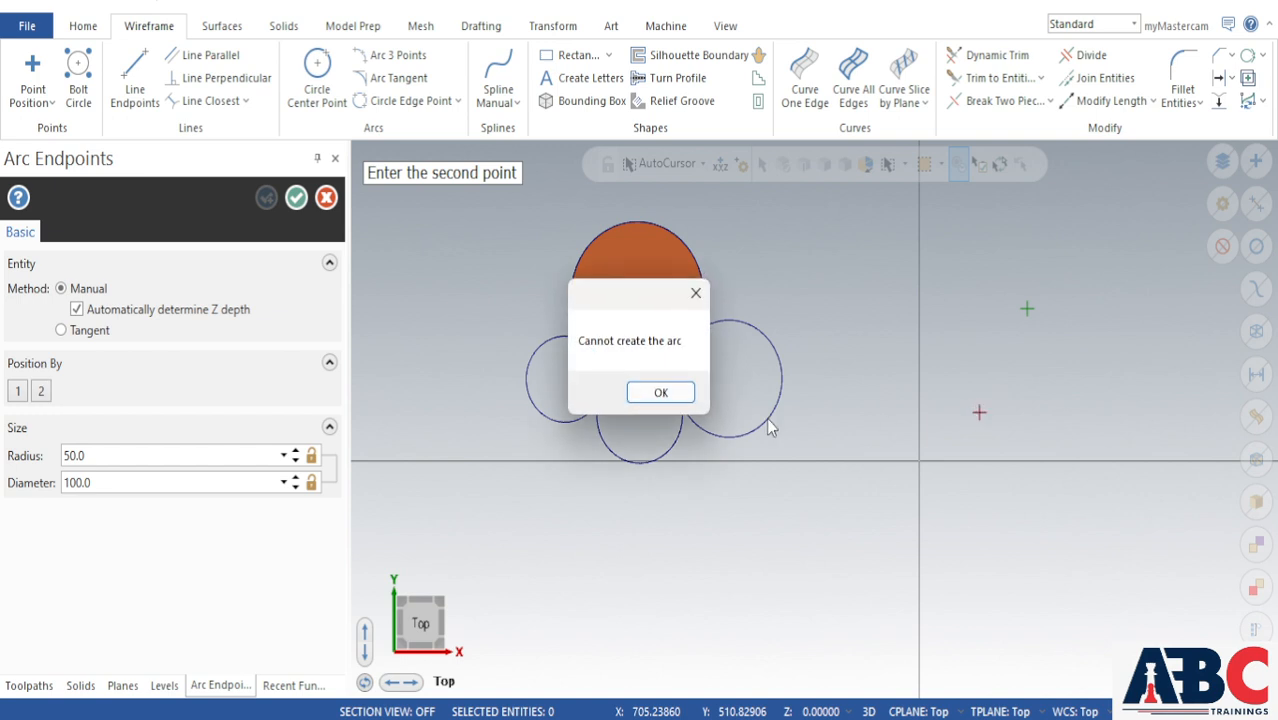
{"action": "left_click", "coordinate": [661, 393]}
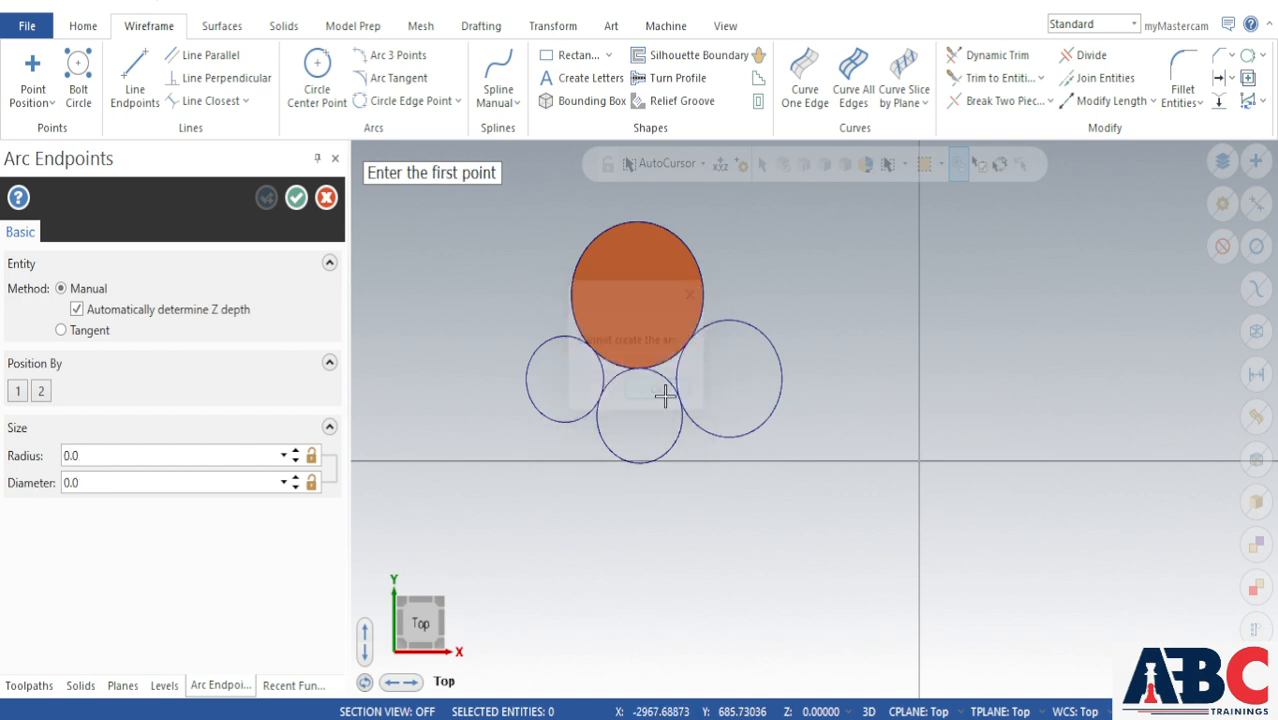
Step: Try to create a radius 50 Arc Endpoints arc between the bottom edges of the rightmost circle and the lower middle circle
{"action": "left_click", "coordinate": [113, 455]}
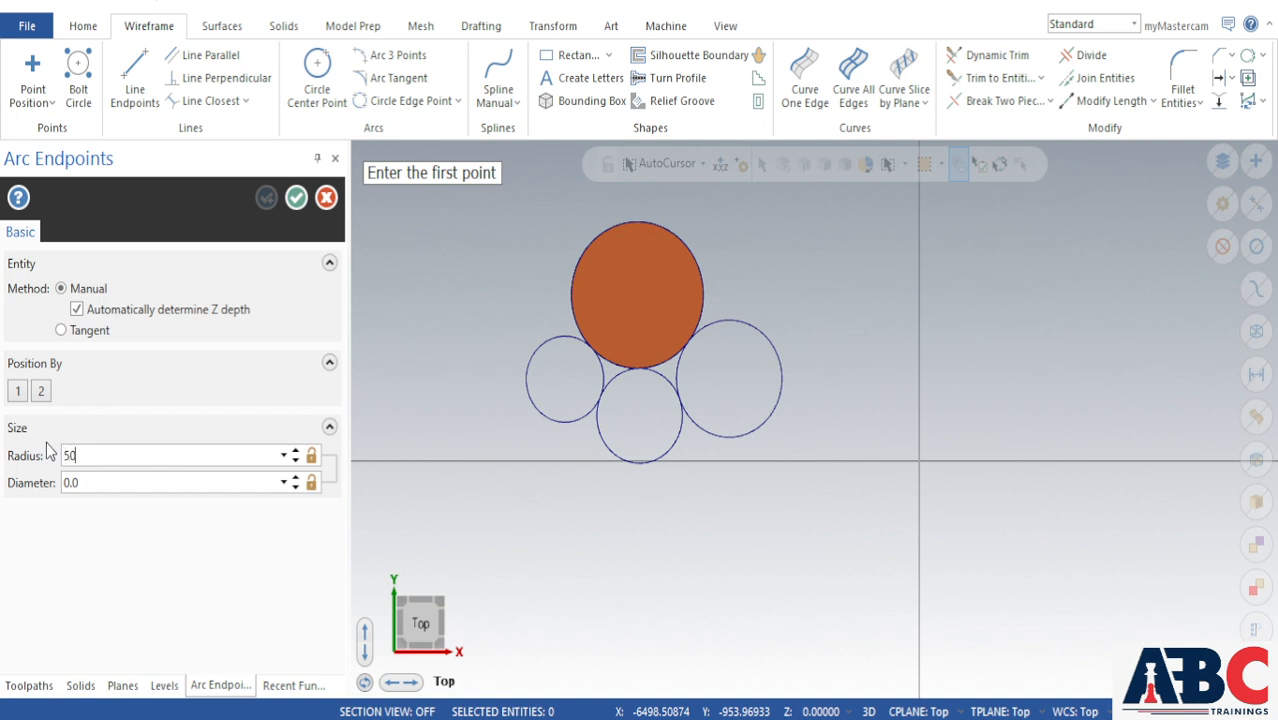
{"action": "left_click", "coordinate": [737, 437]}
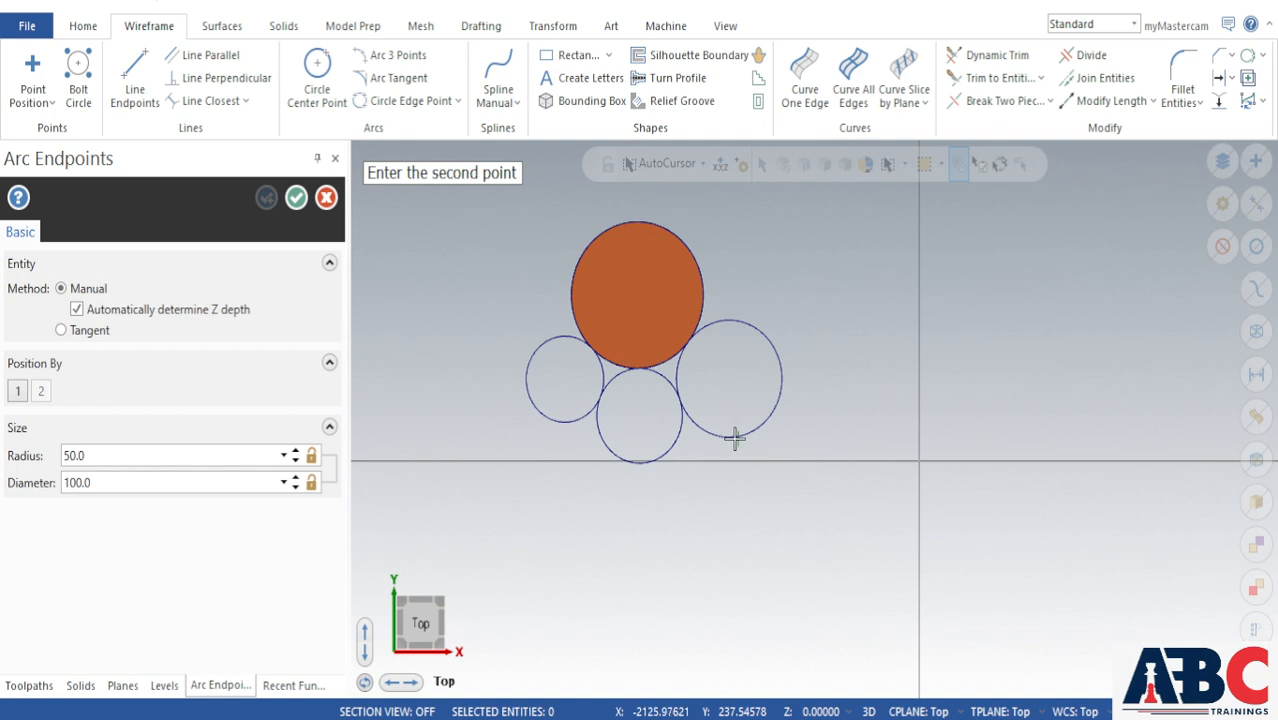
{"action": "left_click", "coordinate": [660, 458]}
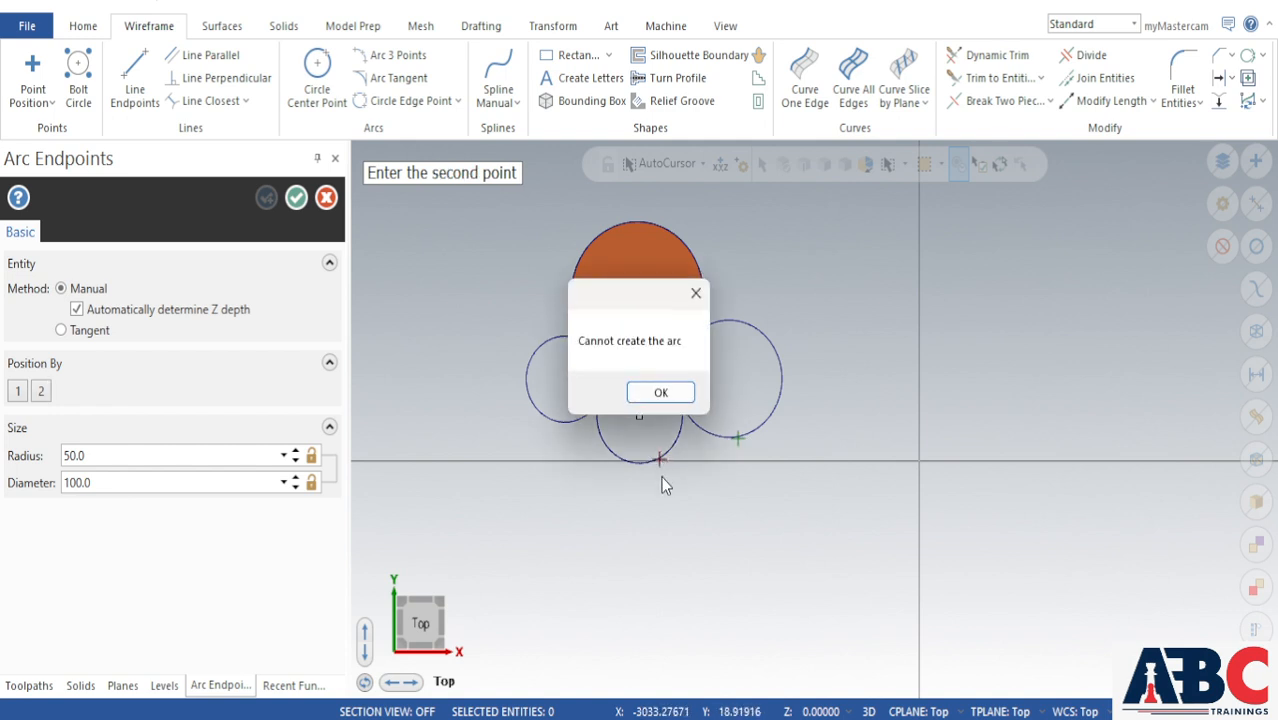
{"action": "left_click", "coordinate": [655, 396]}
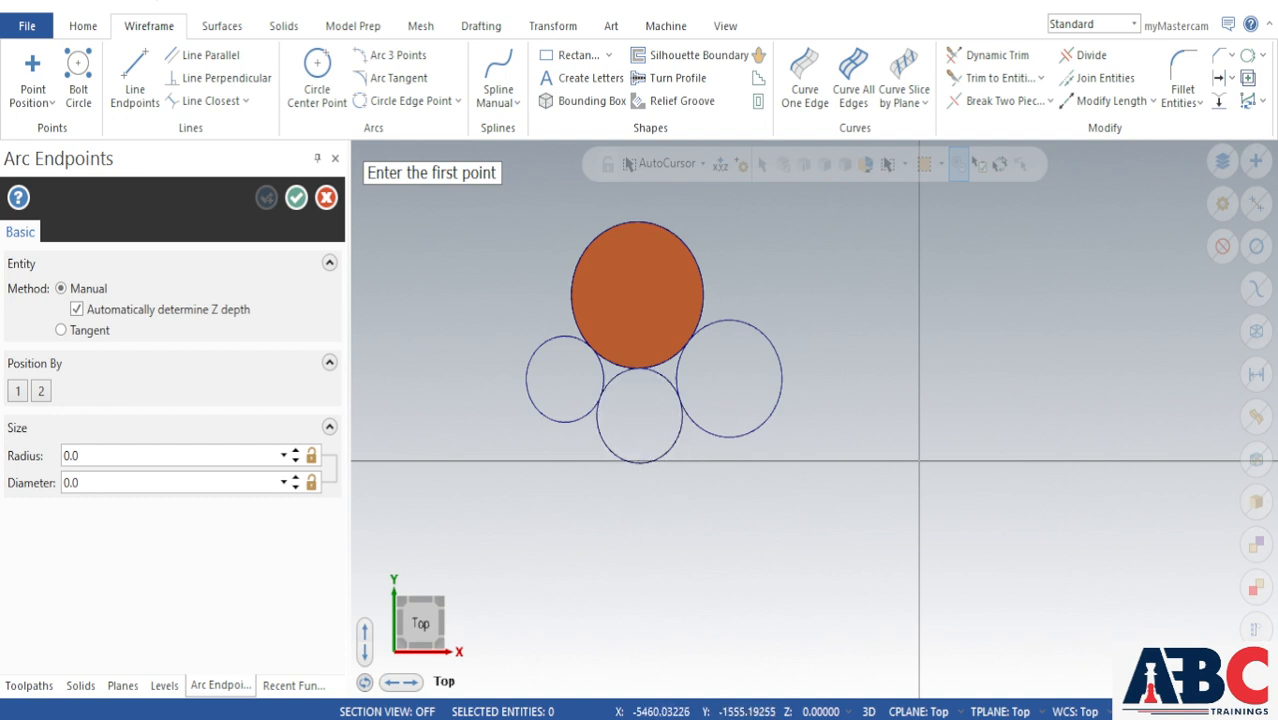
Step: Try to create an Arc Endpoints arc with the Tangent method, from below the rightmost circle to the lower middle circle, tangent to the latter
{"action": "left_click", "coordinate": [90, 331]}
{"action": "left_click", "coordinate": [718, 449]}
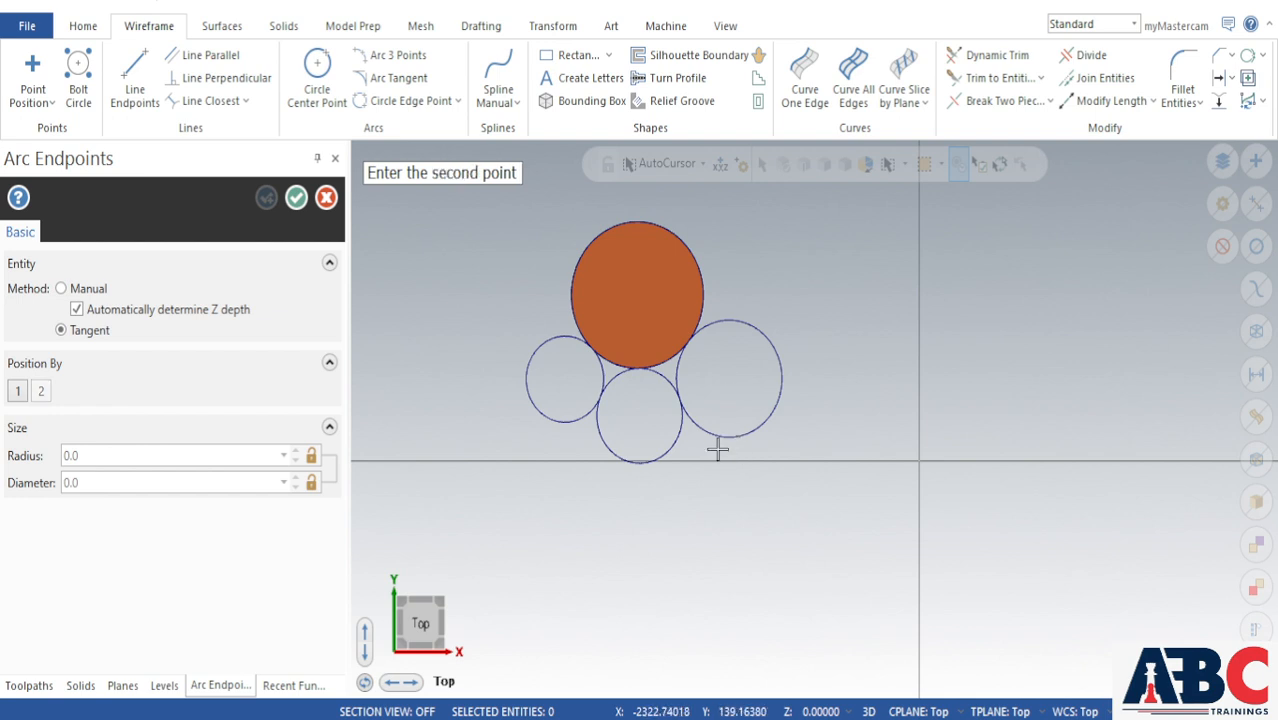
{"action": "left_click", "coordinate": [656, 455]}
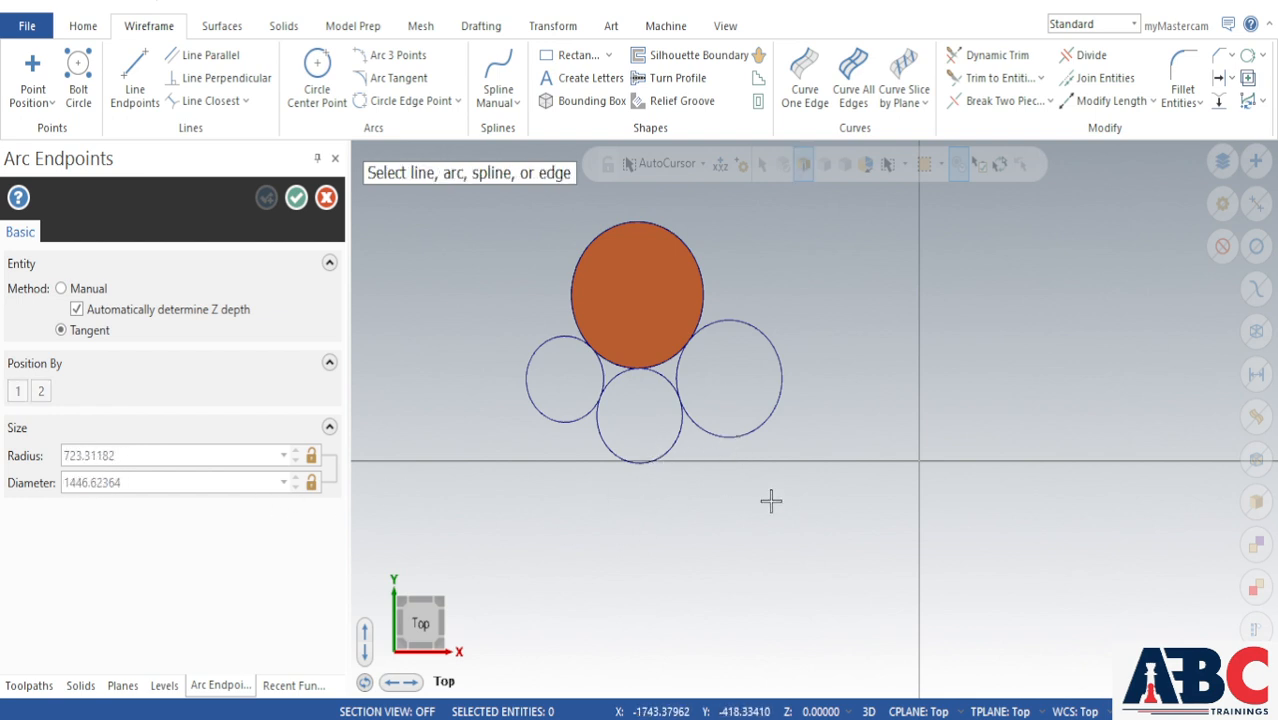
{"action": "scroll", "coordinate": [781, 490], "scroll_direction": "up", "scroll_amount": 2}
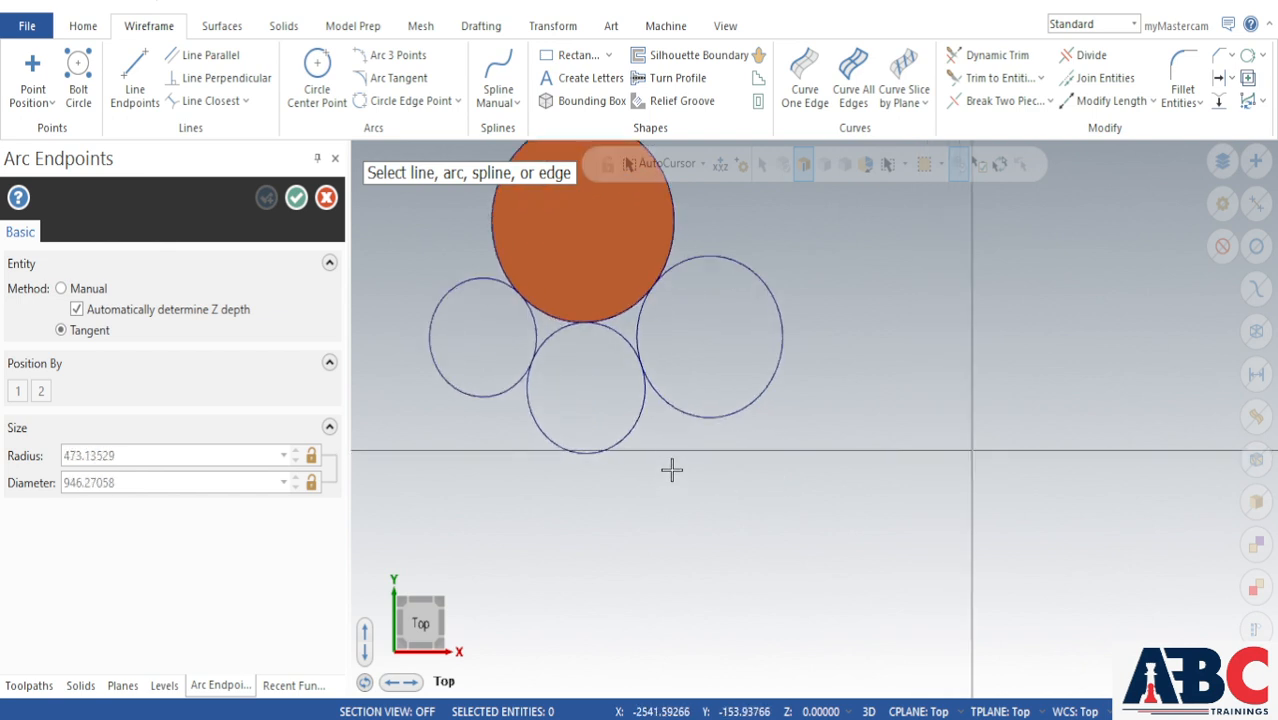
{"action": "scroll", "coordinate": [643, 380], "scroll_direction": "up", "scroll_amount": 4}
{"action": "scroll", "coordinate": [645, 353], "scroll_direction": "down", "scroll_amount": 6}
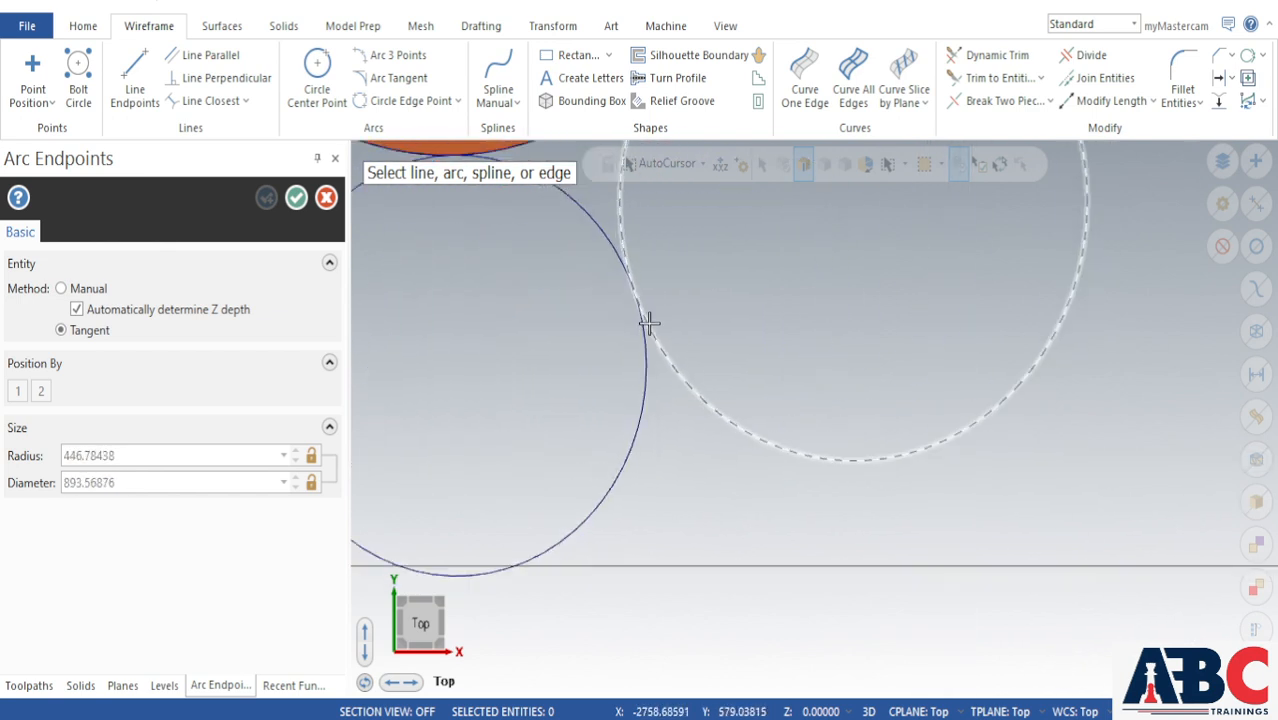
{"action": "scroll", "coordinate": [637, 428], "scroll_direction": "down", "scroll_amount": 1}
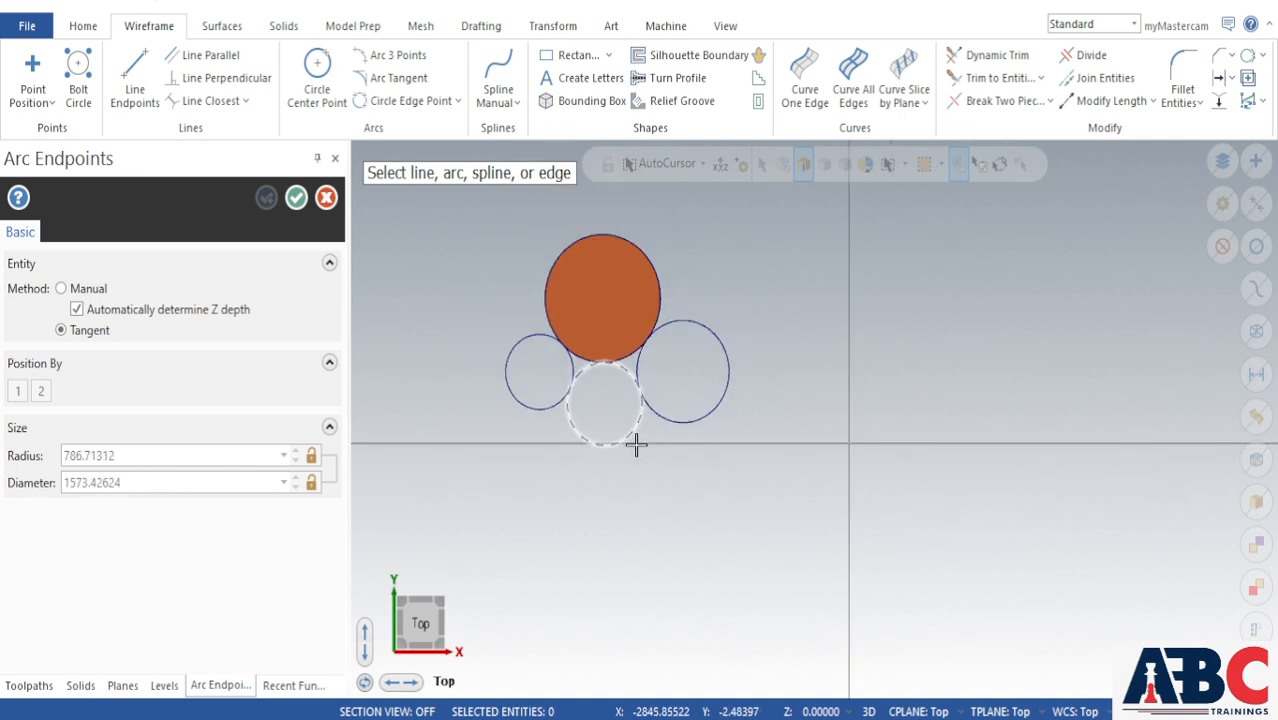
{"action": "left_click", "coordinate": [636, 443]}
{"action": "left_click", "coordinate": [296, 197]}
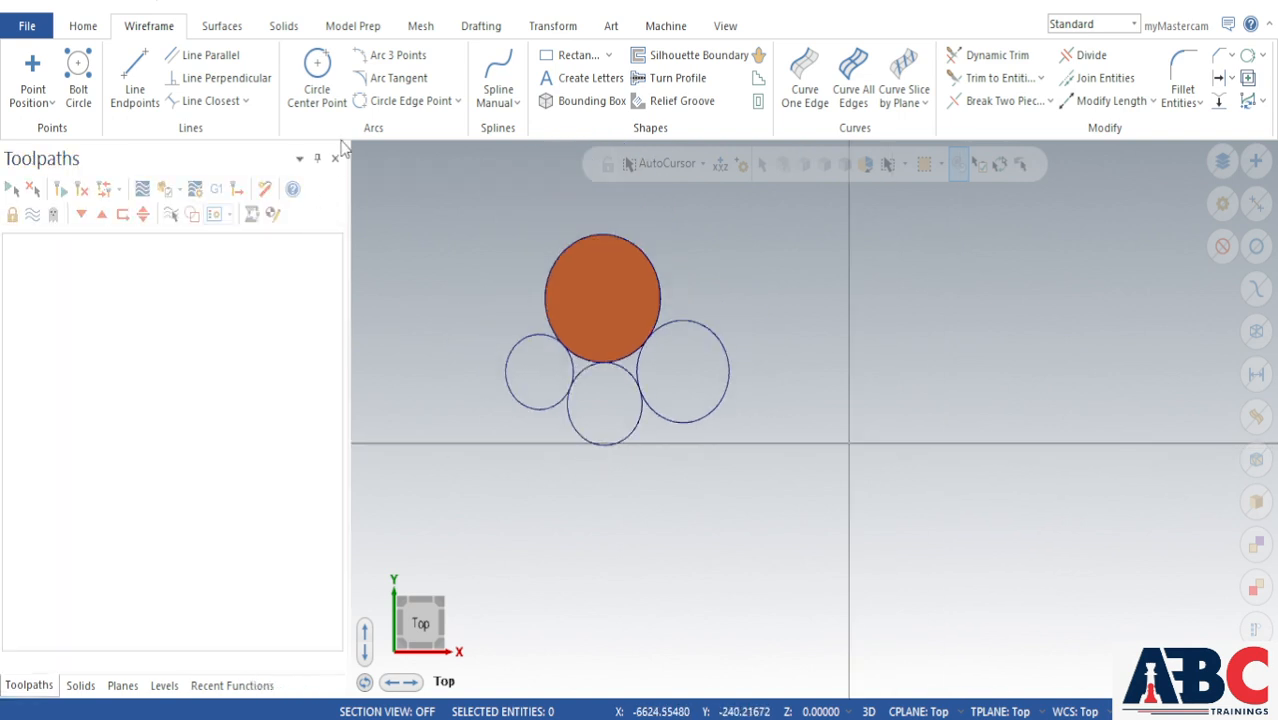
Step: Try to create a radius 50 Arc Endpoints arc with the Manual method between two free points on either side of the vertical axis, below the horizontal axis
{"action": "left_click", "coordinate": [457, 101]}
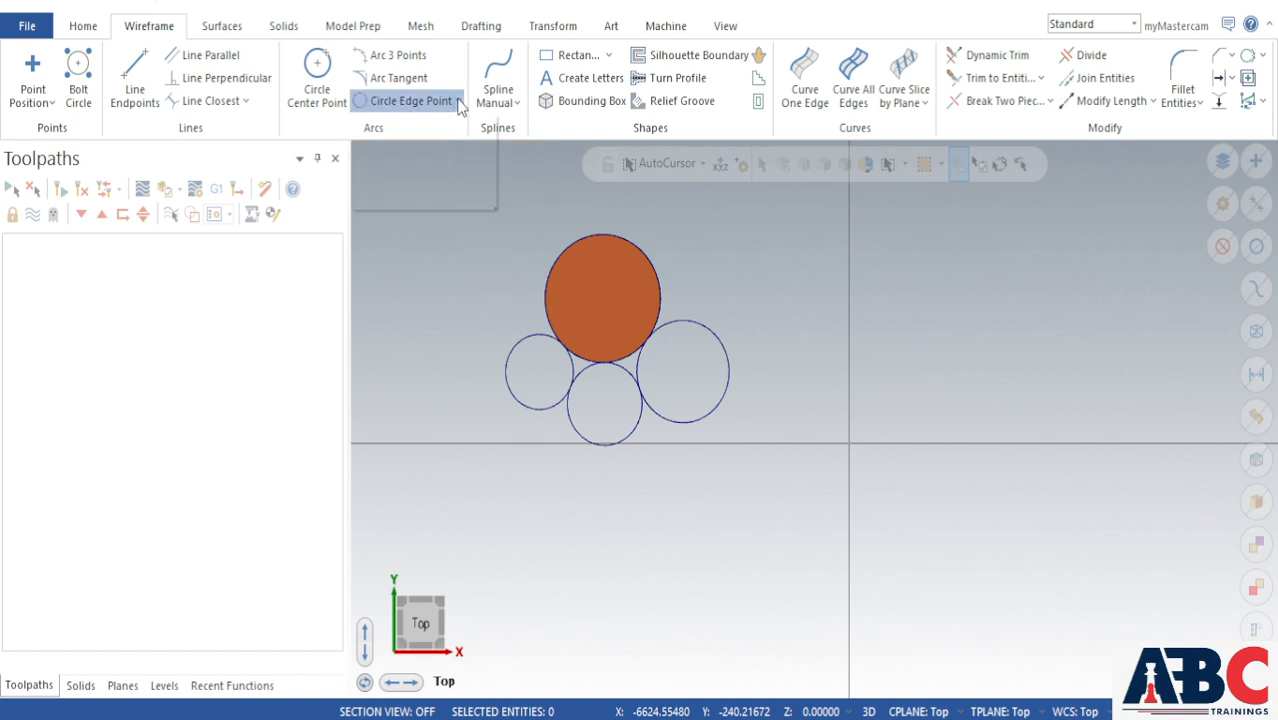
{"action": "left_click", "coordinate": [414, 148]}
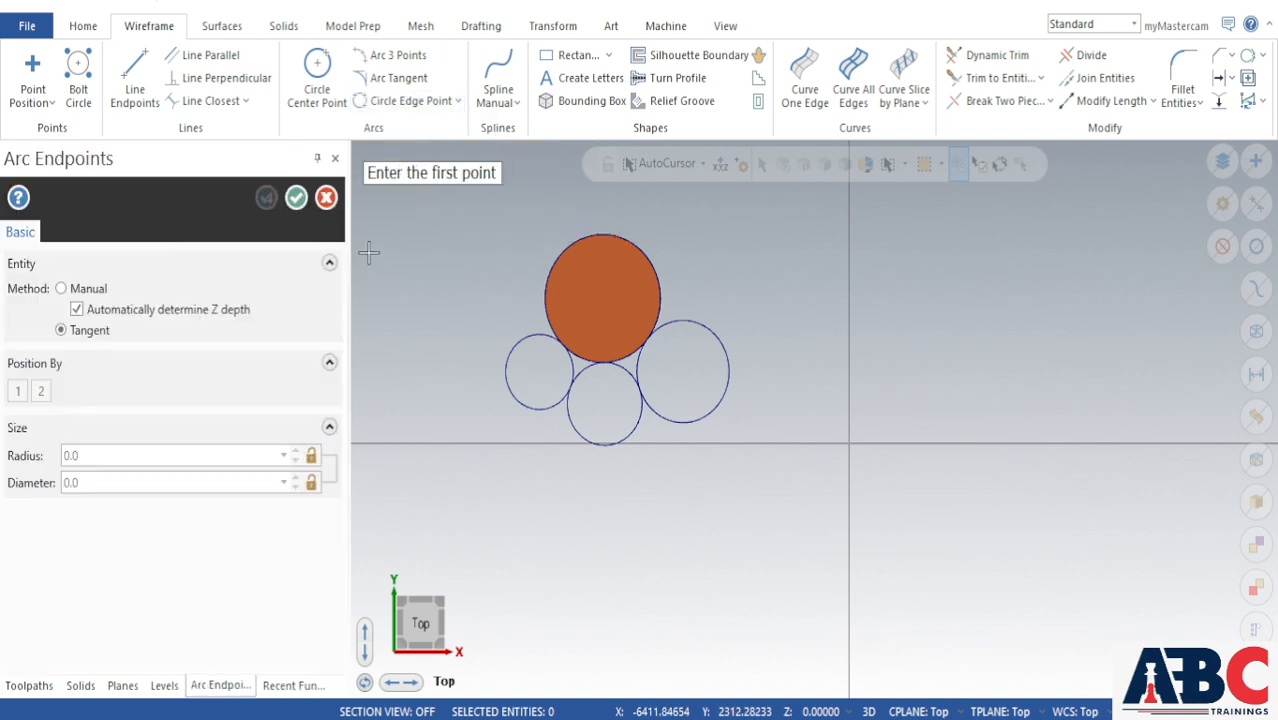
{"action": "left_click", "coordinate": [76, 292]}
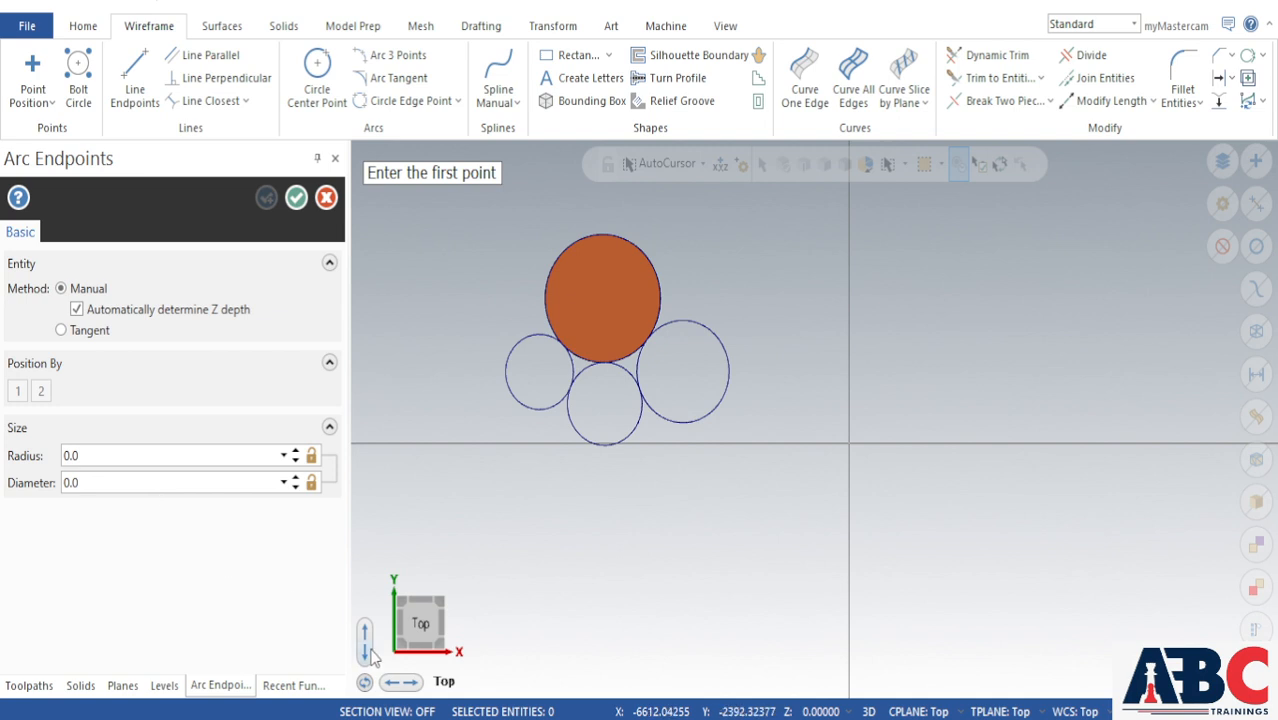
{"action": "left_click", "coordinate": [762, 616]}
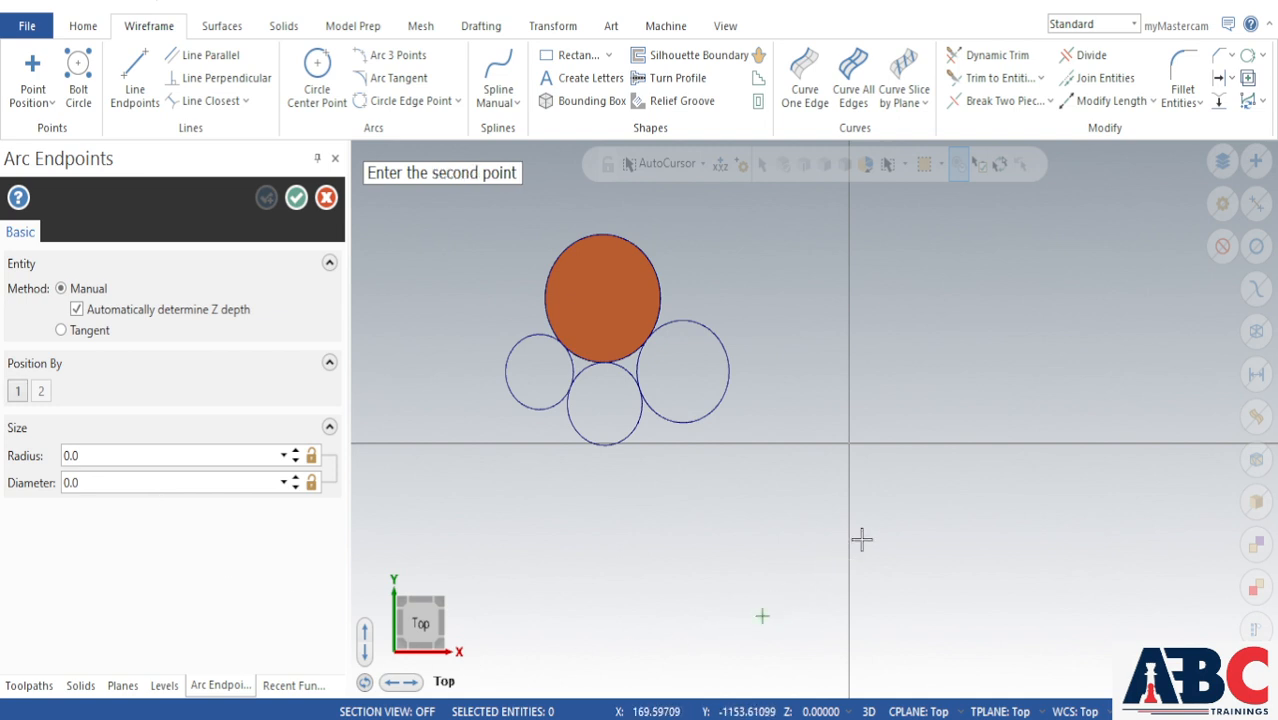
{"action": "left_click", "coordinate": [890, 525]}
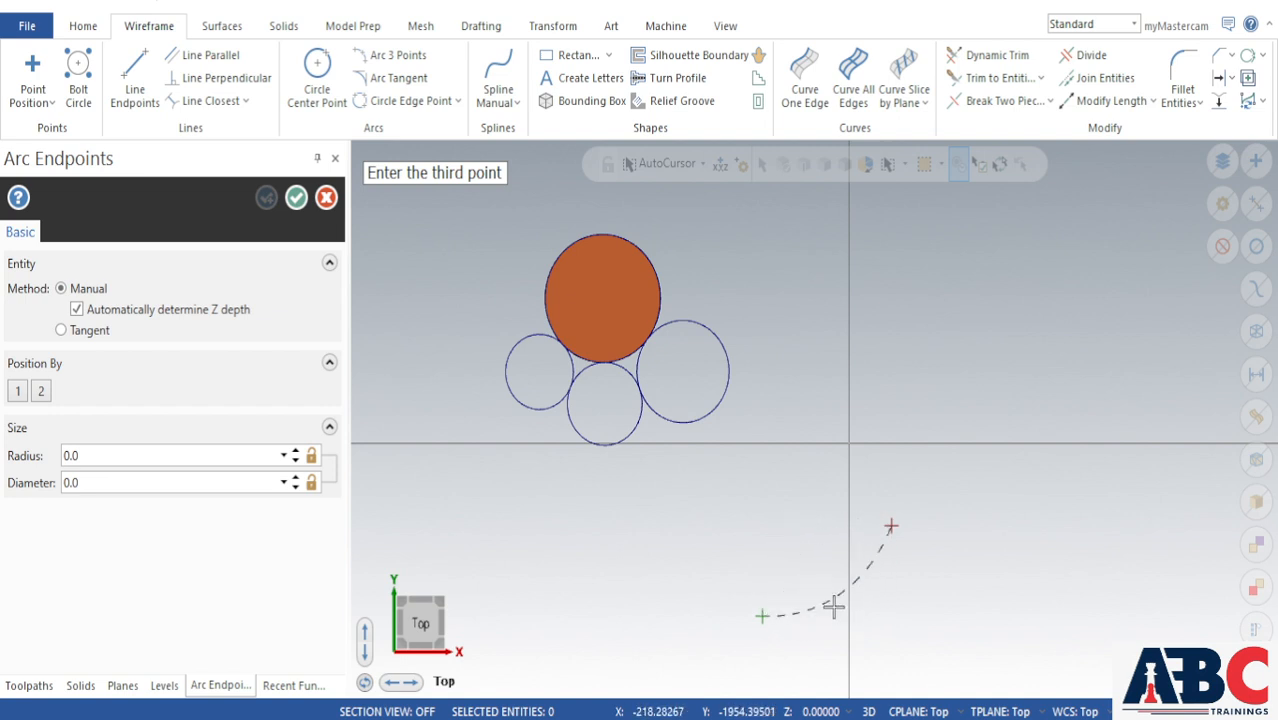
{"action": "left_click", "coordinate": [95, 457]}
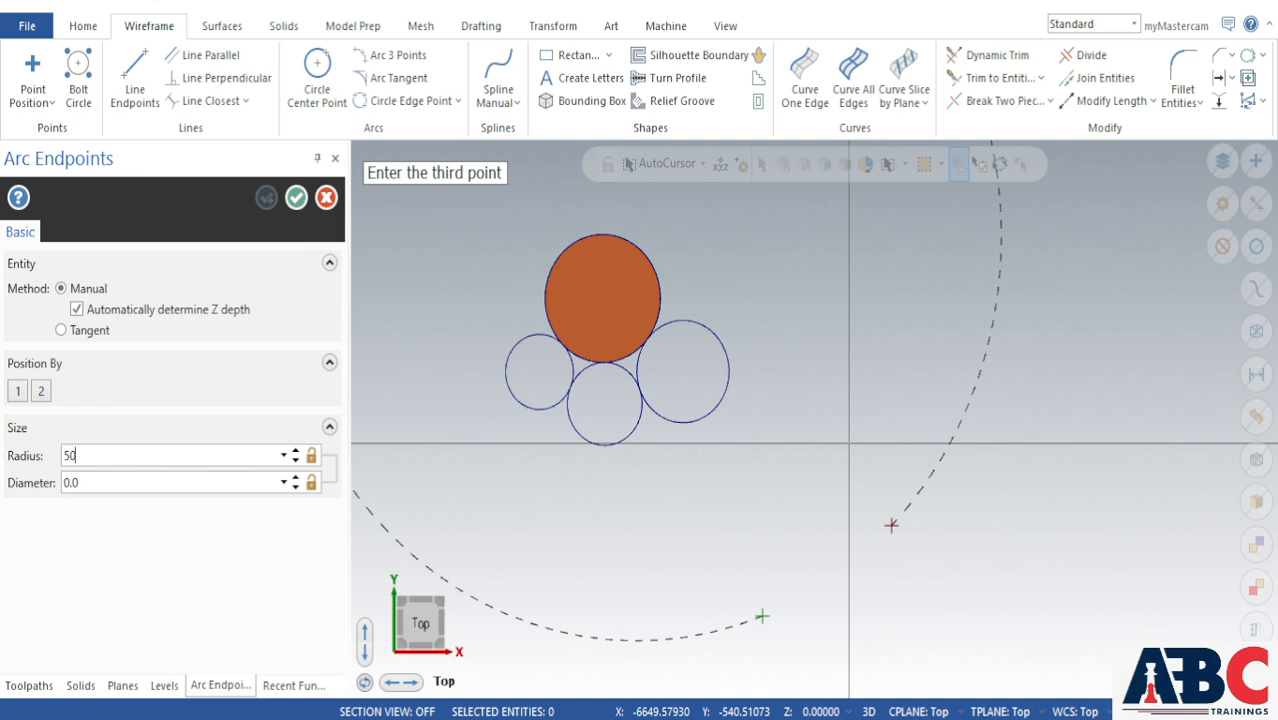
{"action": "type", "text": "50"}
{"action": "key", "text": "Return"}
{"action": "left_click", "coordinate": [640, 392]}
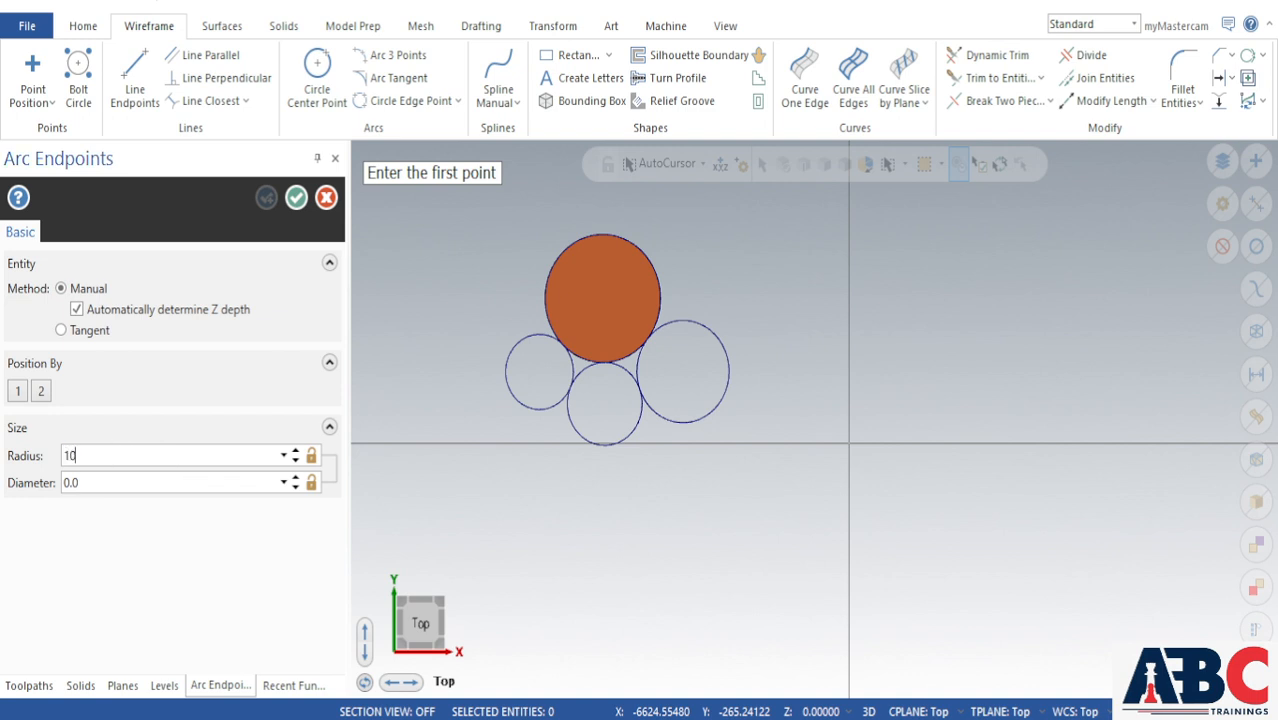
Step: Try to create a radius 10 Arc Endpoints arc between two free points in the lower-right quadrant of the axes
{"action": "left_click", "coordinate": [1022, 597]}
{"action": "left_click", "coordinate": [949, 507]}
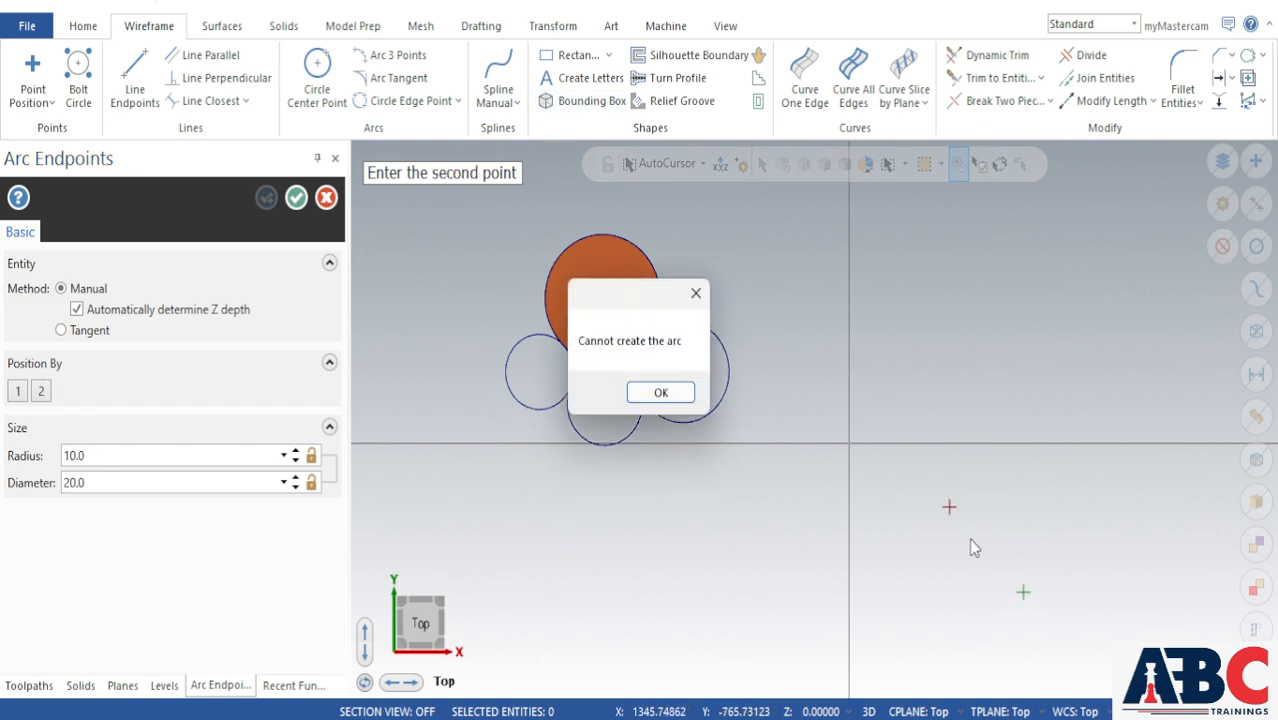
{"action": "left_click", "coordinate": [642, 393]}
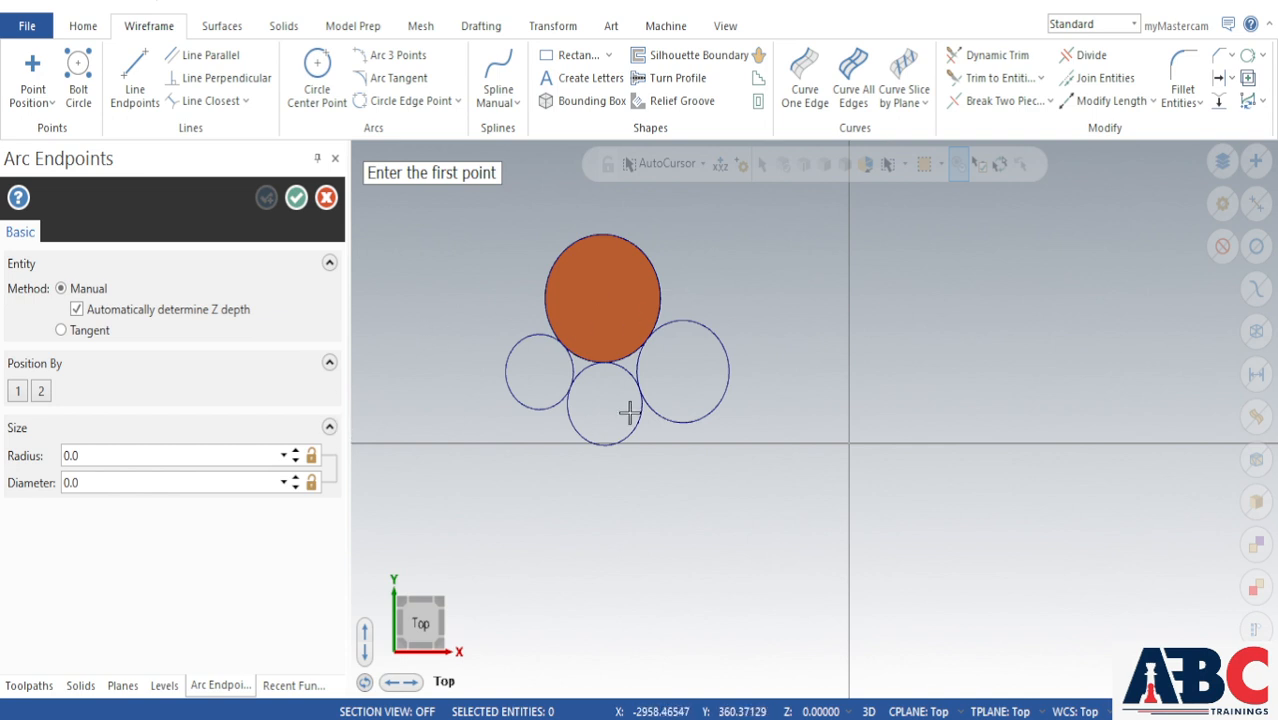
Step: Draw a Manual Arc Endpoints arc below the circles by picking two endpoints and a third point, with a radius of about 666
{"action": "scroll", "coordinate": [603, 367], "scroll_direction": "up", "scroll_amount": 1}
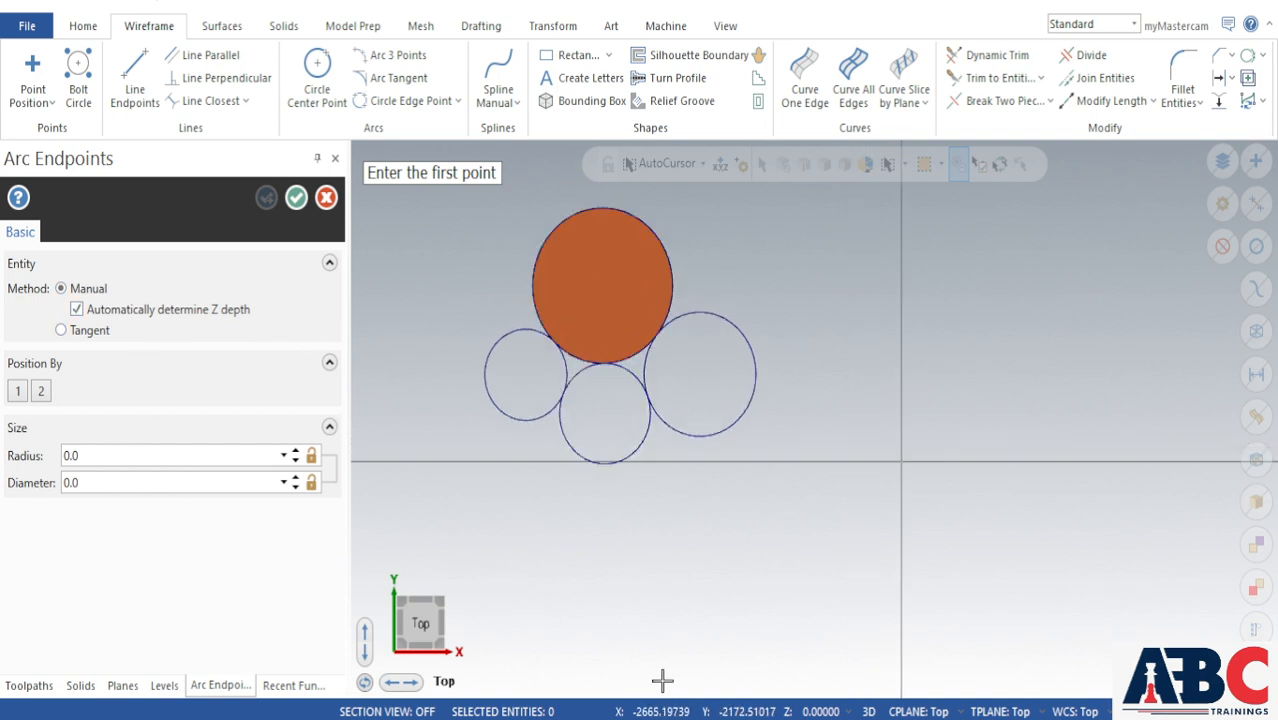
{"action": "left_click", "coordinate": [732, 559]}
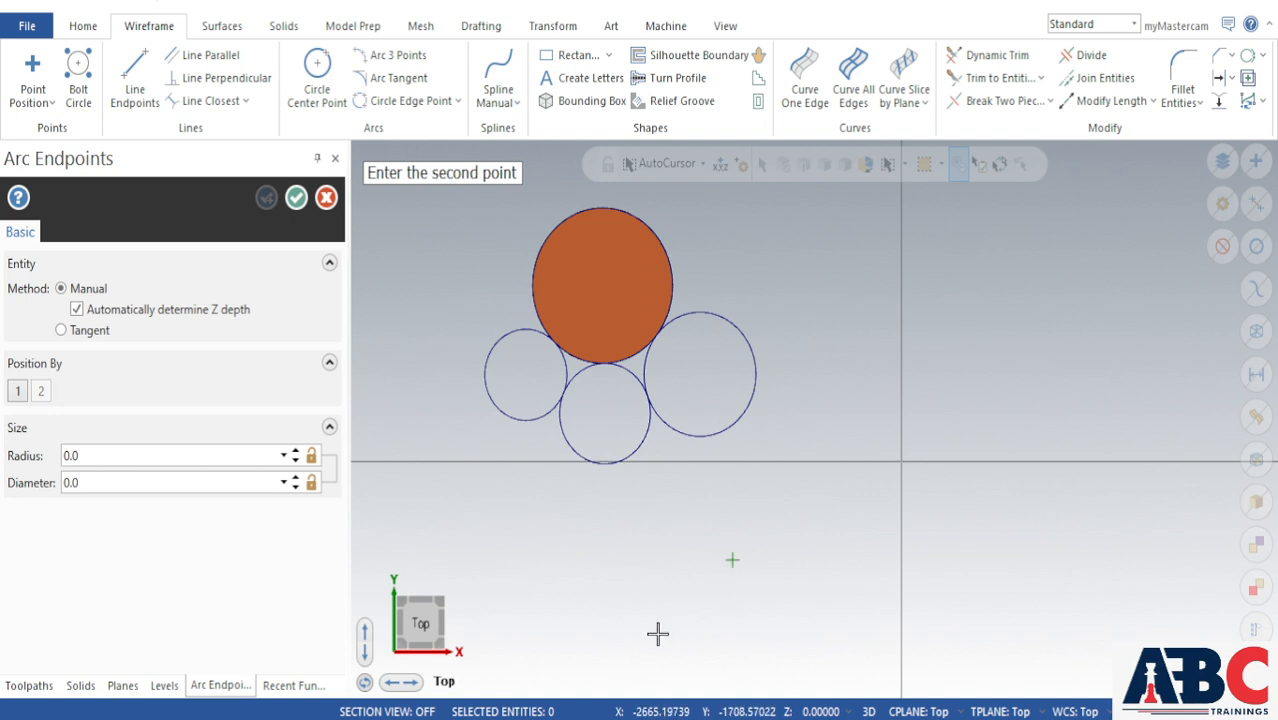
{"action": "left_click", "coordinate": [641, 637]}
{"action": "left_click", "coordinate": [623, 601]}
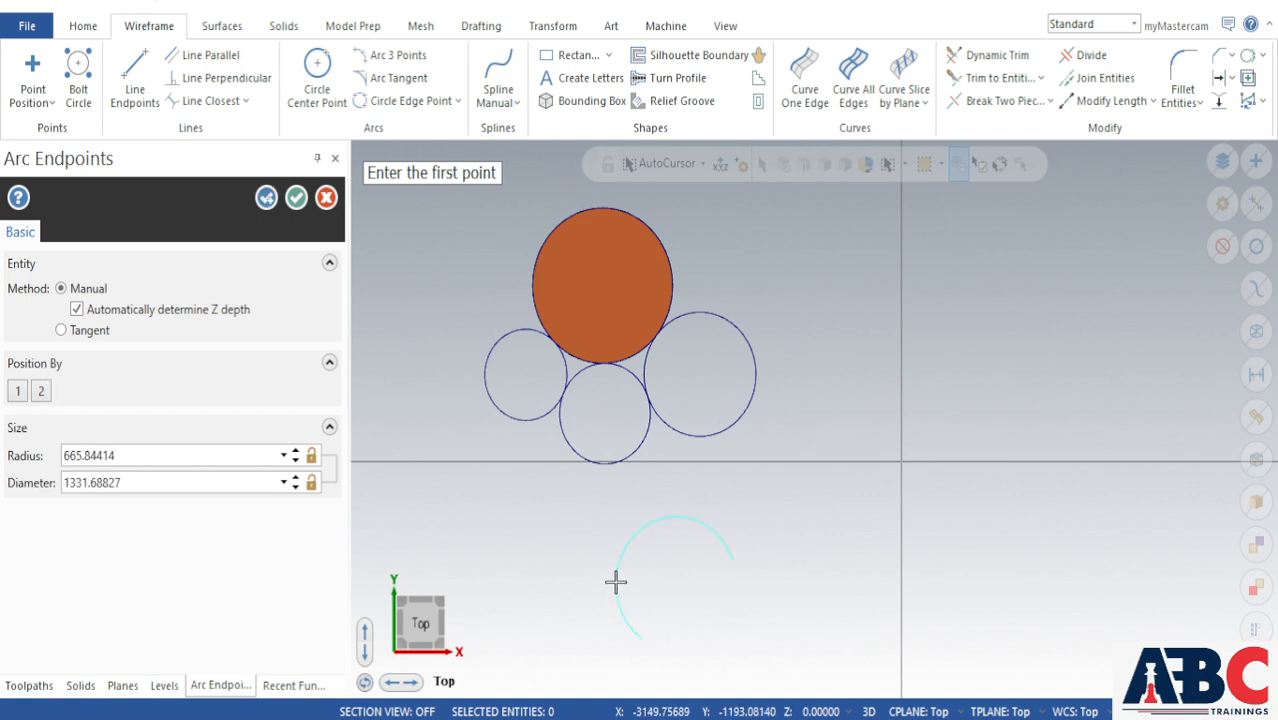
Step: Try to set the radius of the newly drawn arc to 600
{"action": "double_click", "coordinate": [178, 460]}
{"action": "left_click_drag", "start_coordinate": [178, 460], "coordinate": [40, 467]}
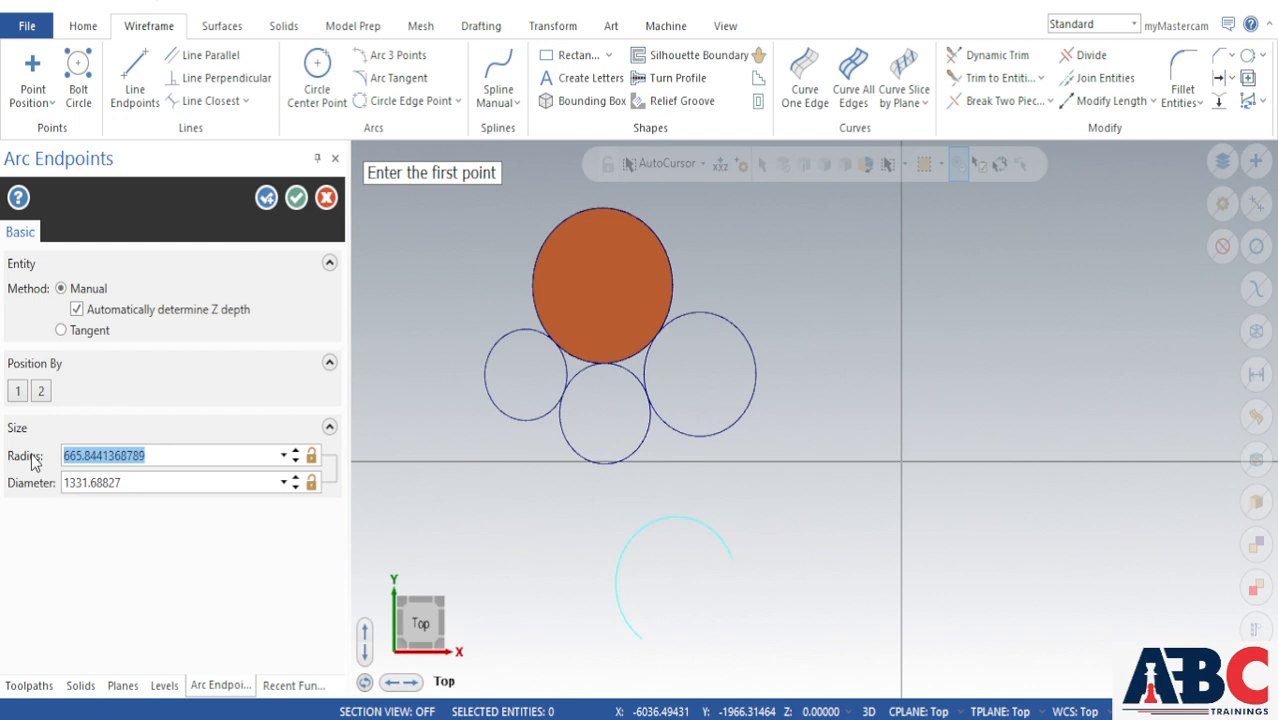
{"action": "type", "text": "6"}
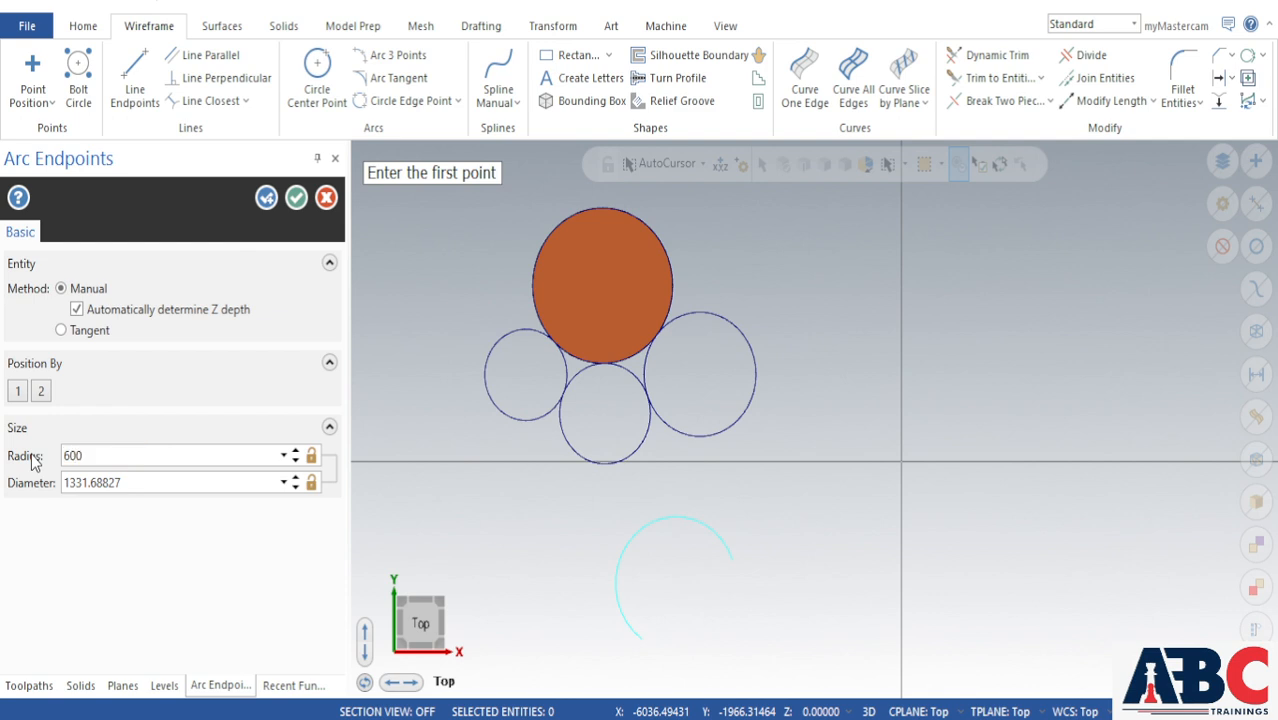
{"action": "type", "text": "00"}
{"action": "key", "text": "Return"}
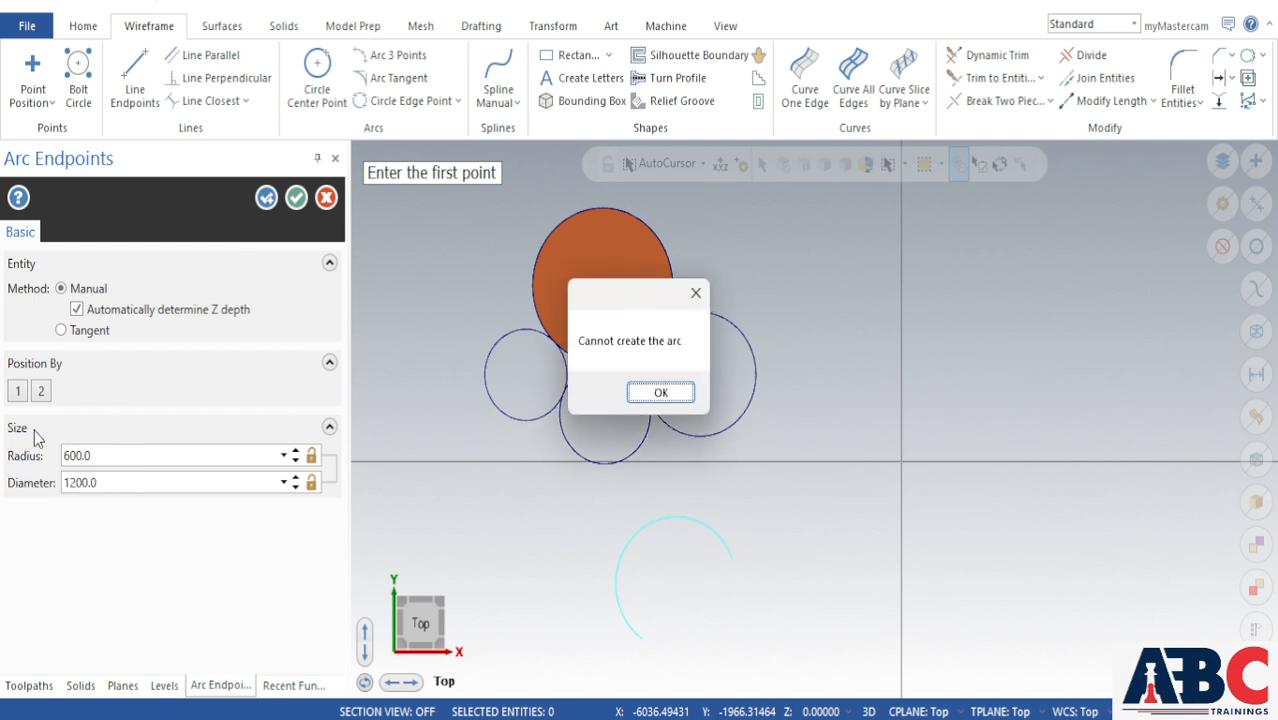
{"action": "left_click", "coordinate": [659, 393]}
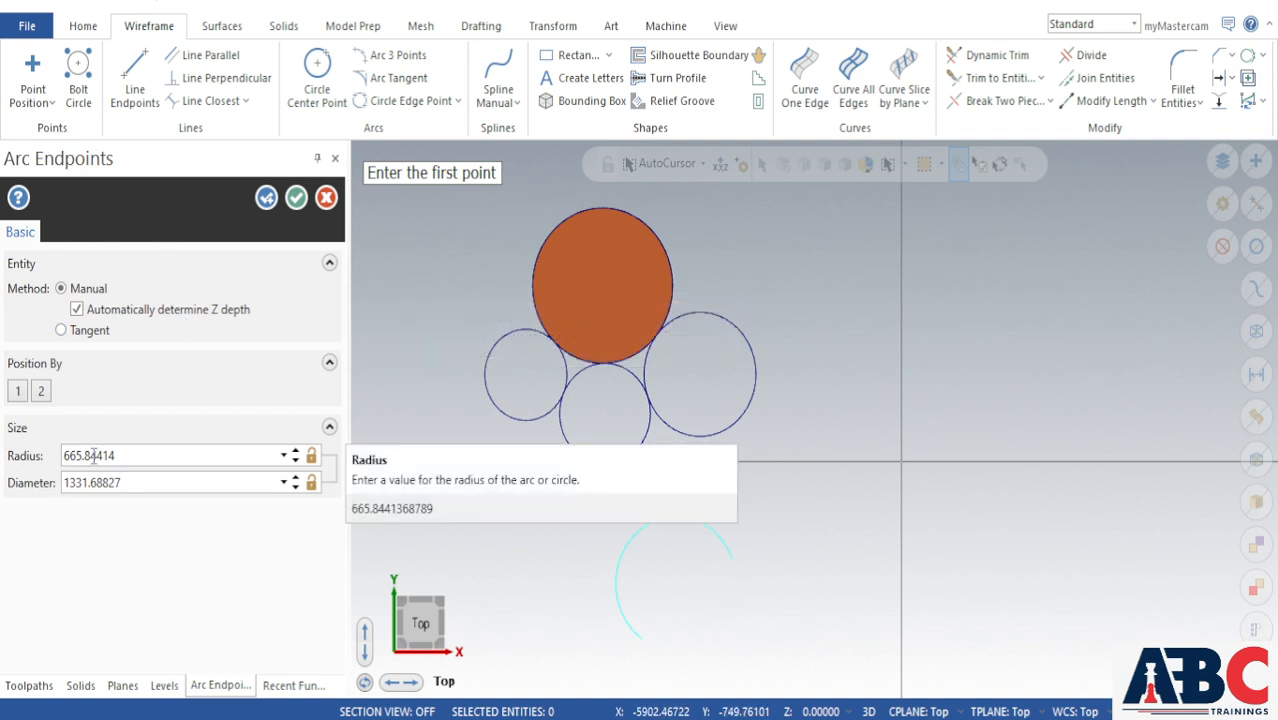
Step: Accept the arc as drawn and look over the remaining Circle Edge Point command variants
{"action": "left_click", "coordinate": [296, 198]}
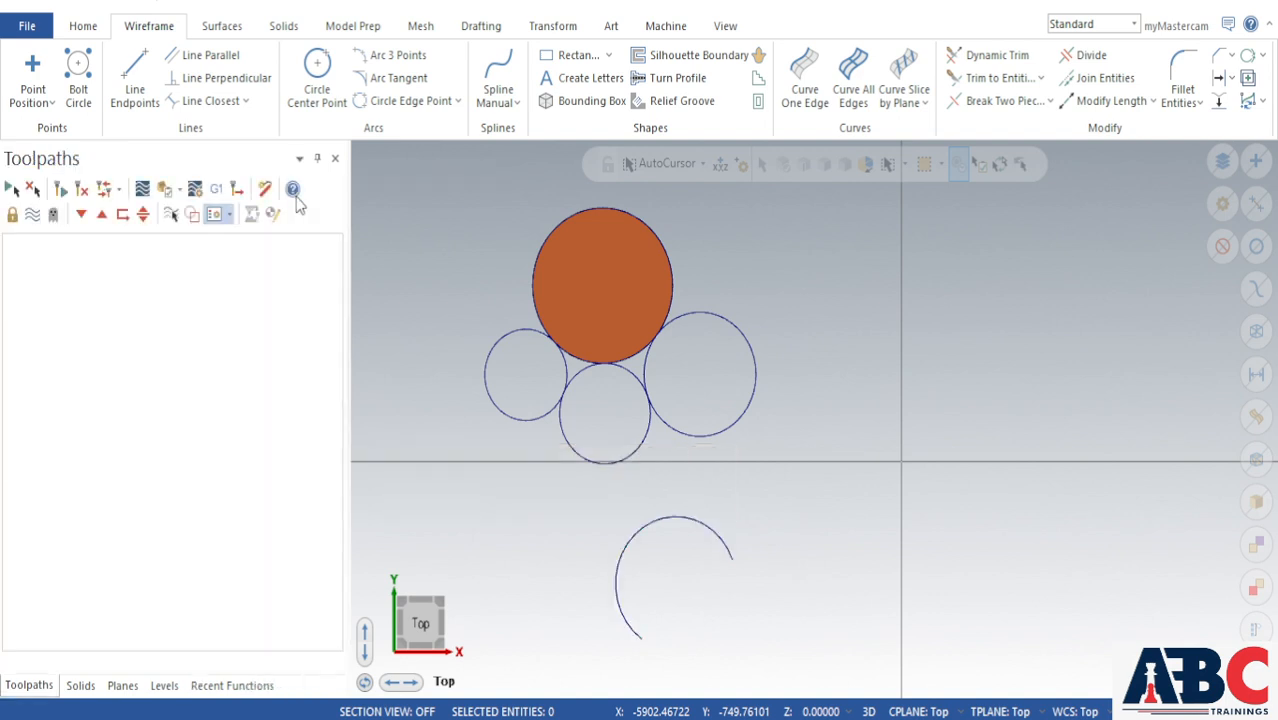
{"action": "left_click", "coordinate": [458, 102]}
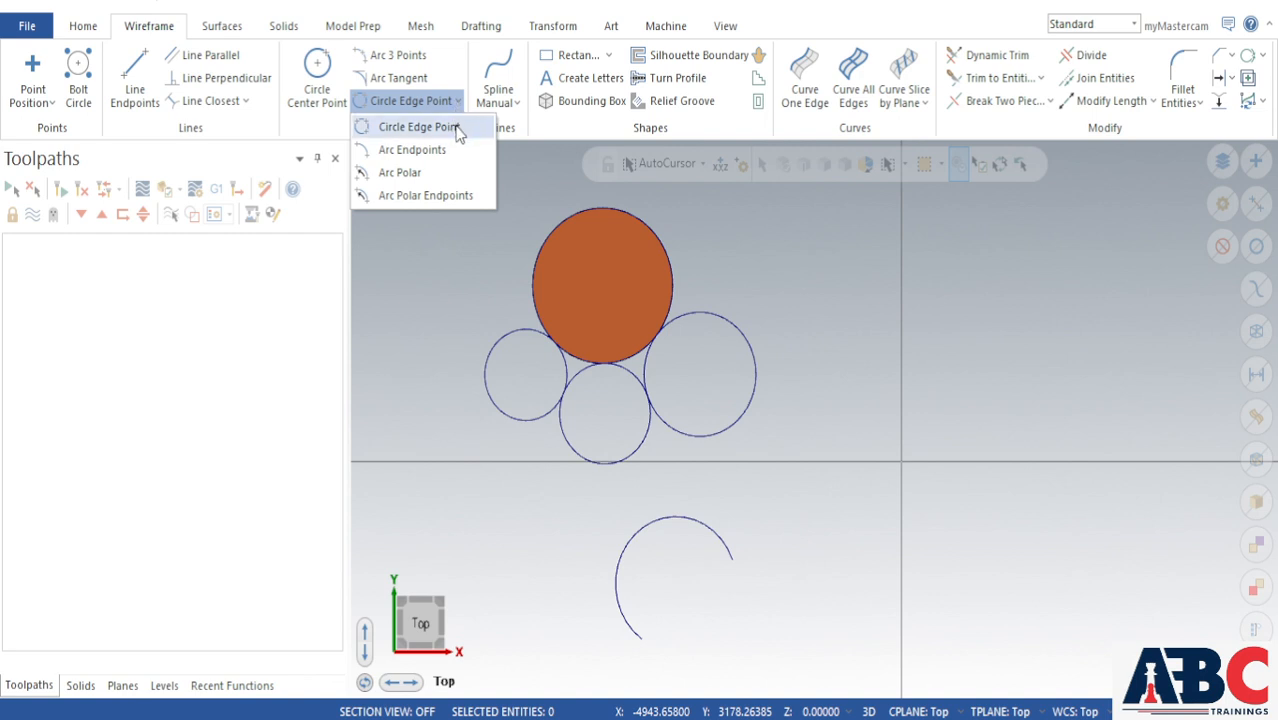
{"action": "left_click", "coordinate": [431, 289]}
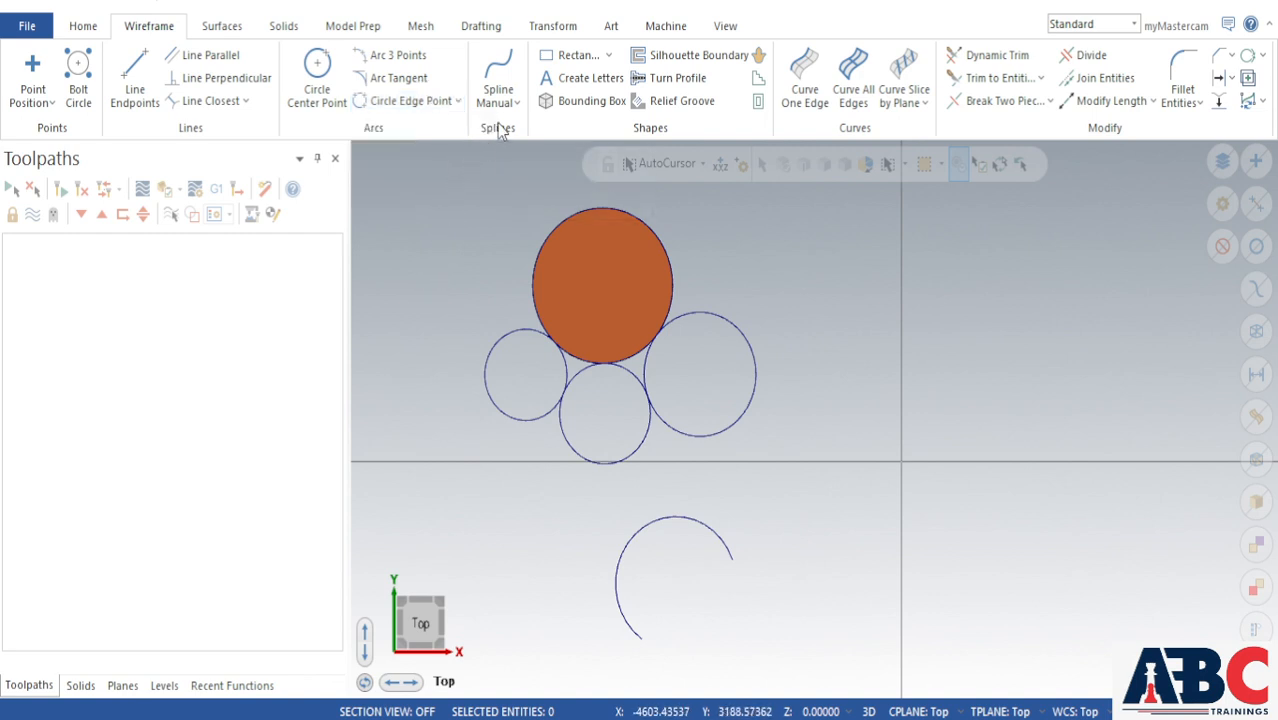
Step: Start a Spline Manual curve and place eight points in a wave to the right of the vertical axis
{"action": "left_click", "coordinate": [497, 77]}
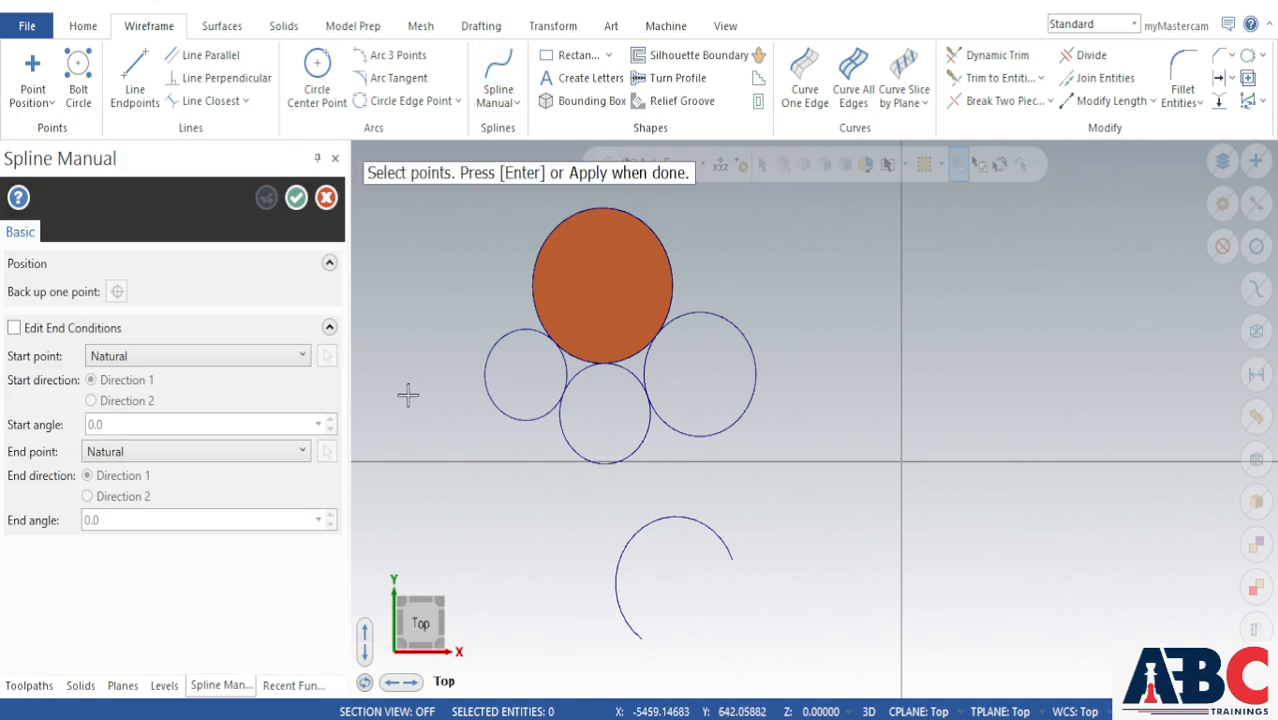
{"action": "scroll", "coordinate": [407, 410], "scroll_direction": "down", "scroll_amount": 4}
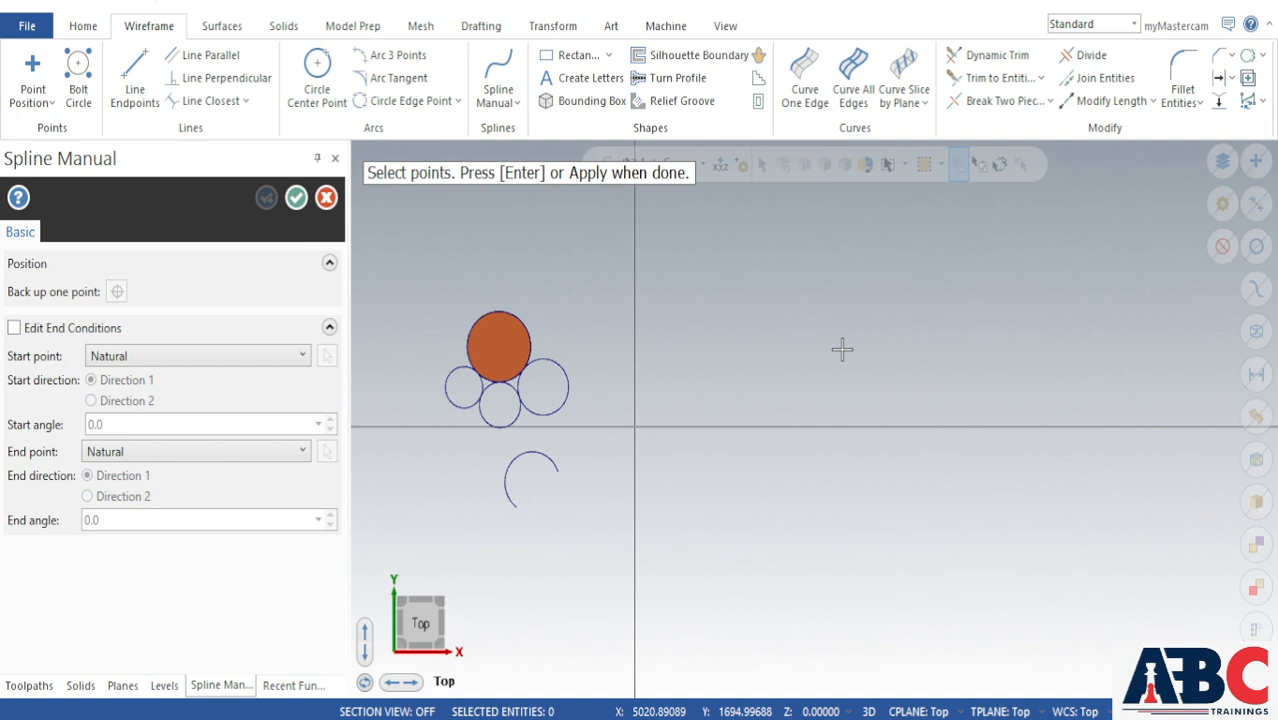
{"action": "left_click", "coordinate": [842, 348]}
{"action": "left_click", "coordinate": [934, 262]}
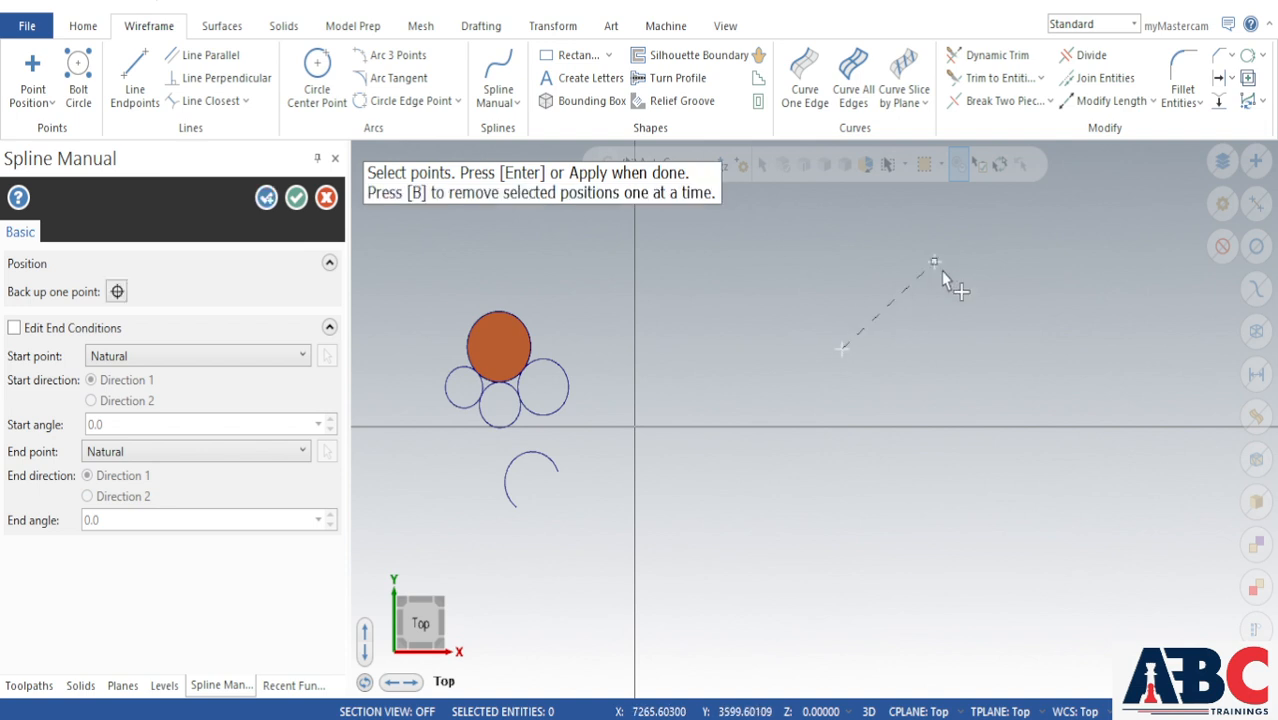
{"action": "left_click", "coordinate": [1011, 348]}
{"action": "left_click", "coordinate": [1084, 484]}
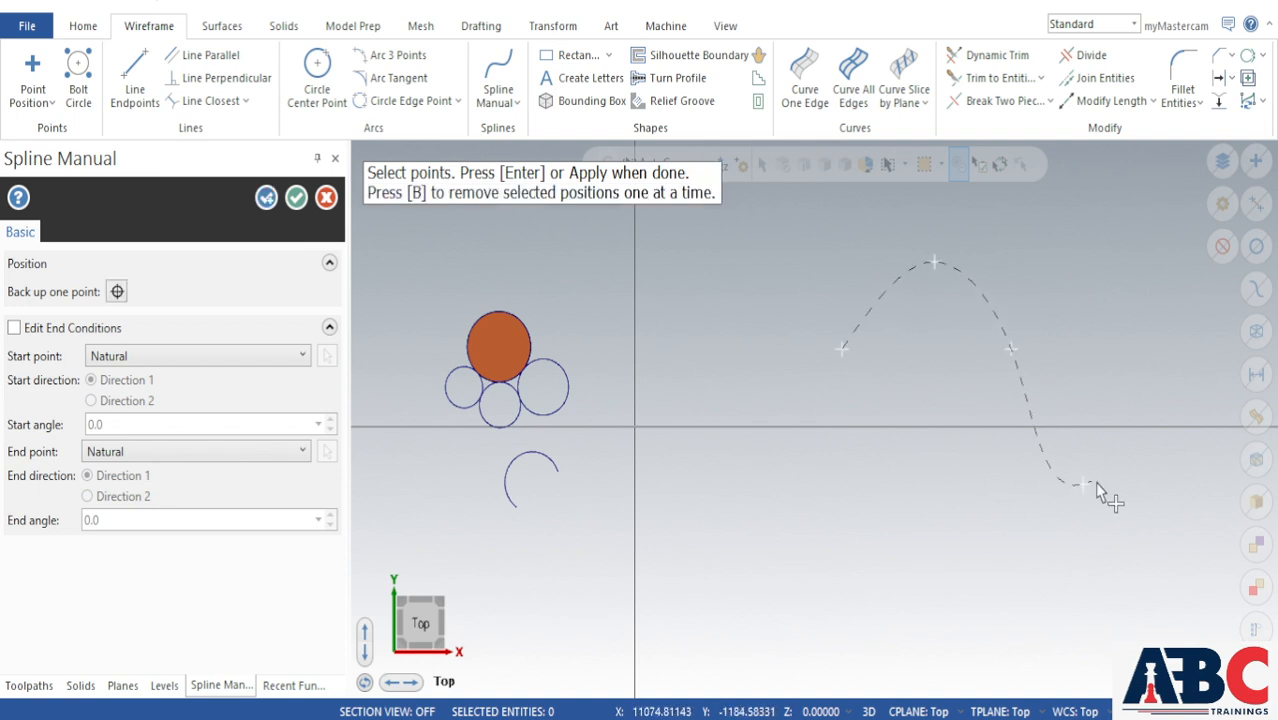
{"action": "left_click", "coordinate": [1181, 443]}
{"action": "left_click", "coordinate": [1194, 306]}
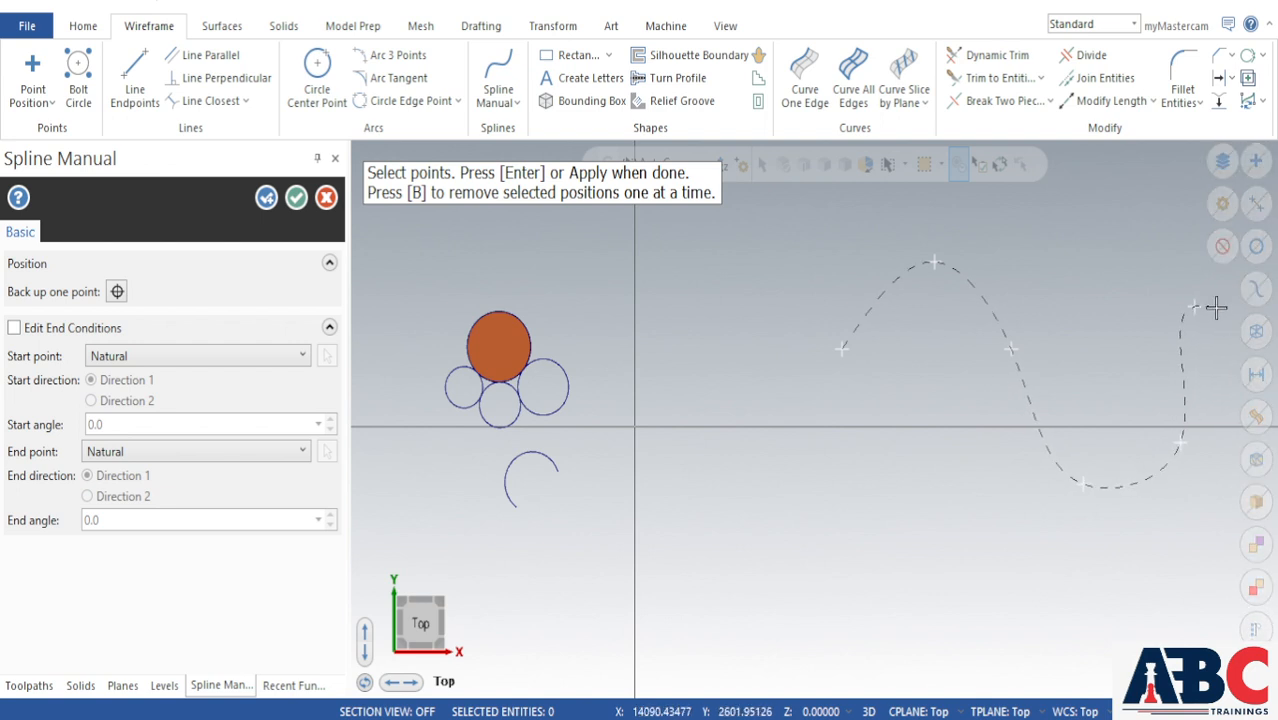
{"action": "scroll", "coordinate": [1041, 420], "scroll_direction": "down", "scroll_amount": 3}
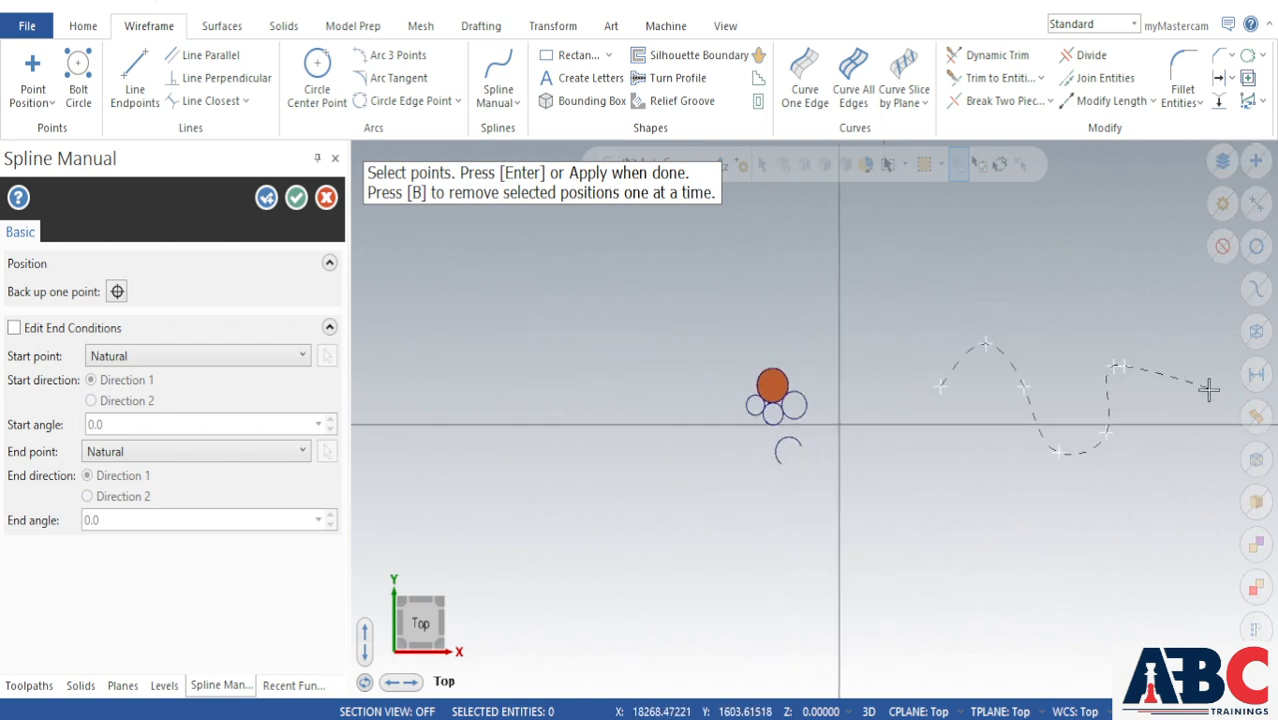
{"action": "scroll", "coordinate": [1205, 395], "scroll_direction": "up", "scroll_amount": 4}
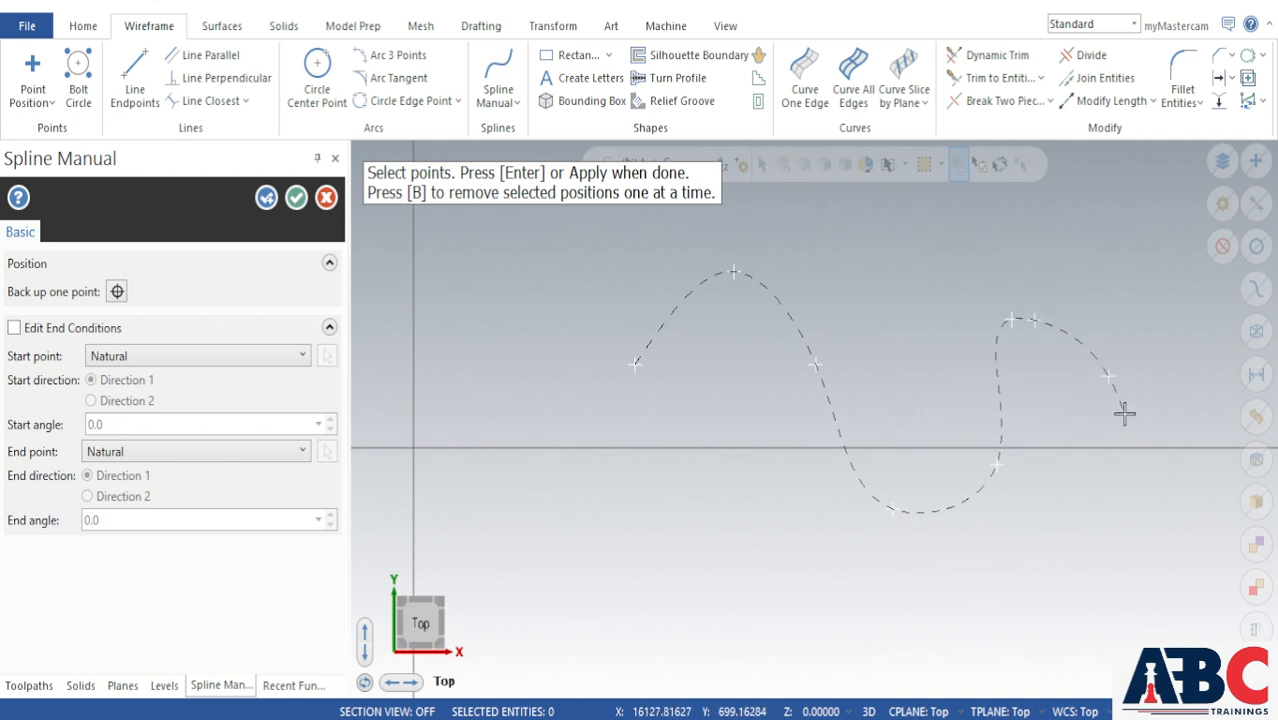
Step: Back up the spline's last two points and place a new final point farther right and slightly higher
{"action": "left_click", "coordinate": [116, 291]}
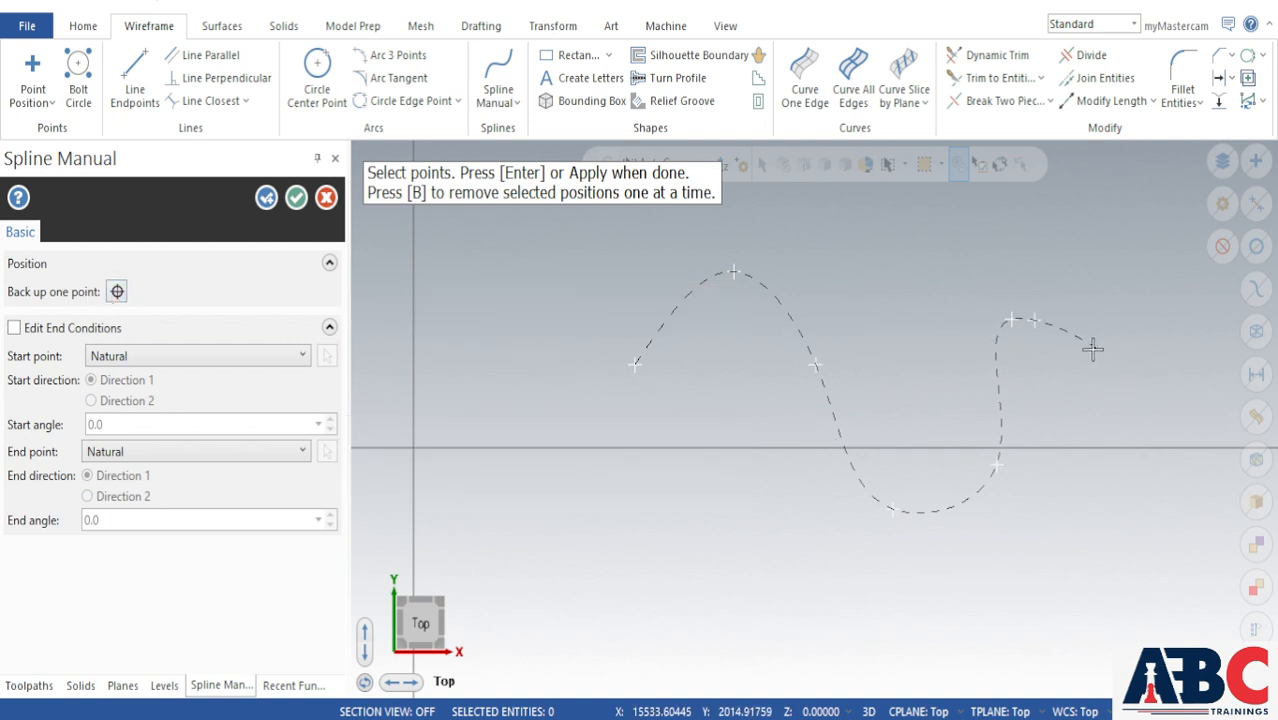
{"action": "left_click", "coordinate": [116, 291]}
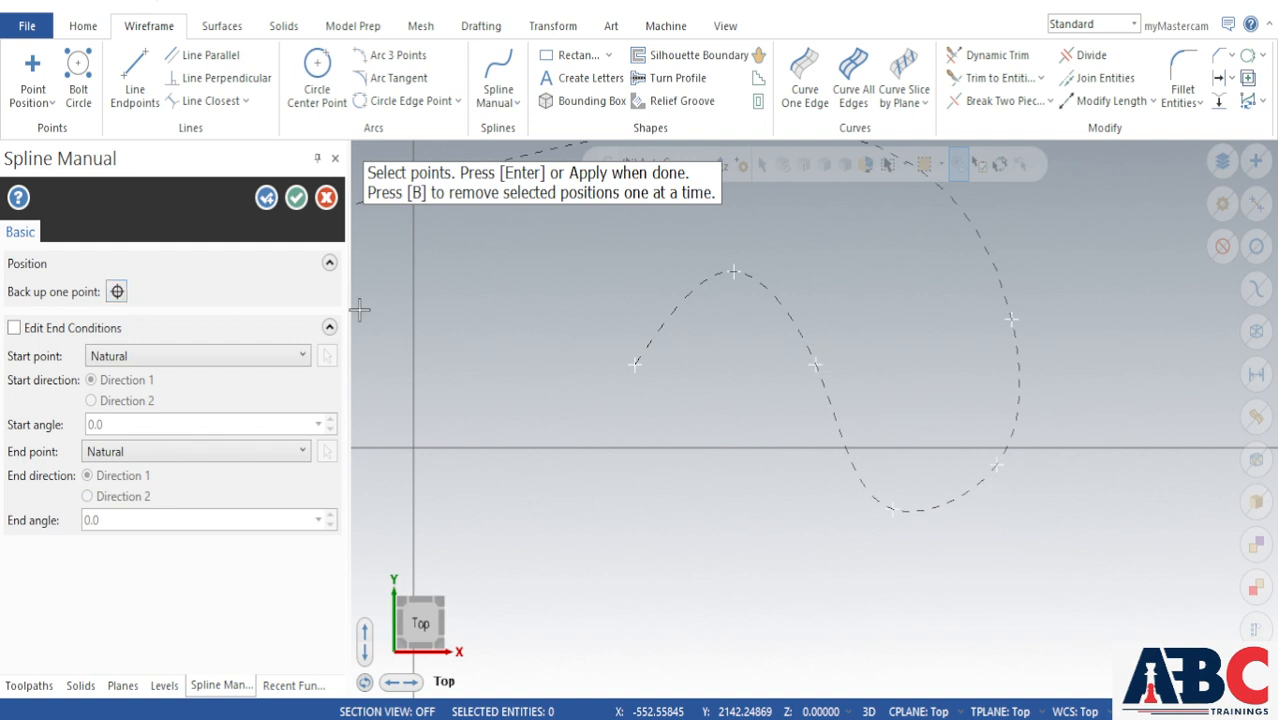
{"action": "left_click", "coordinate": [1141, 266]}
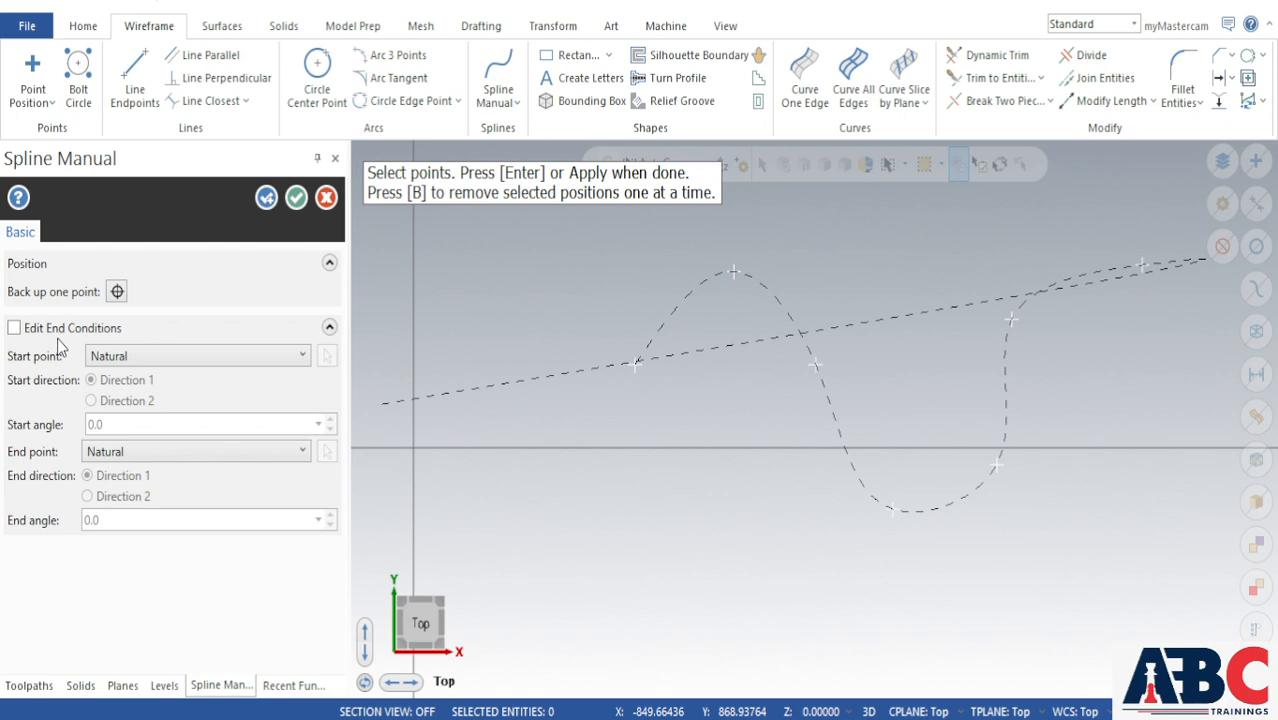
Step: Review the spline's start point methods, keep Natural end conditions, and accept the spline
{"action": "left_click", "coordinate": [141, 356]}
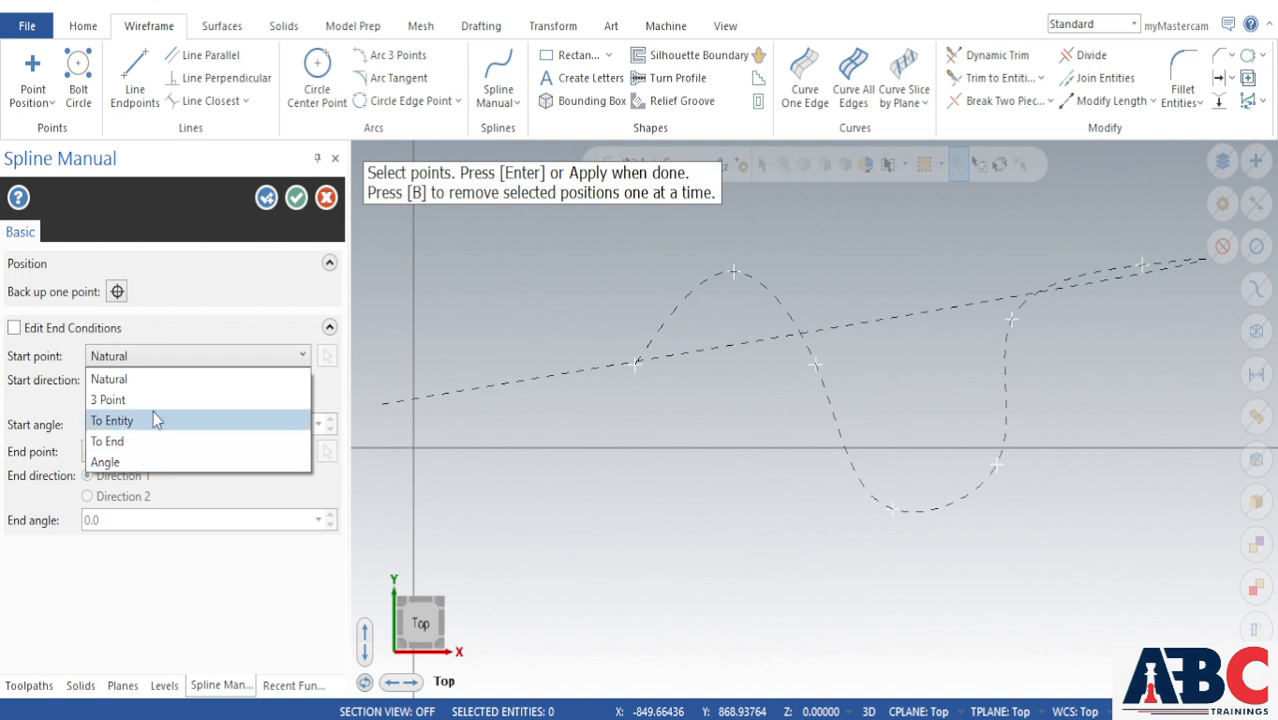
{"action": "left_click", "coordinate": [154, 358]}
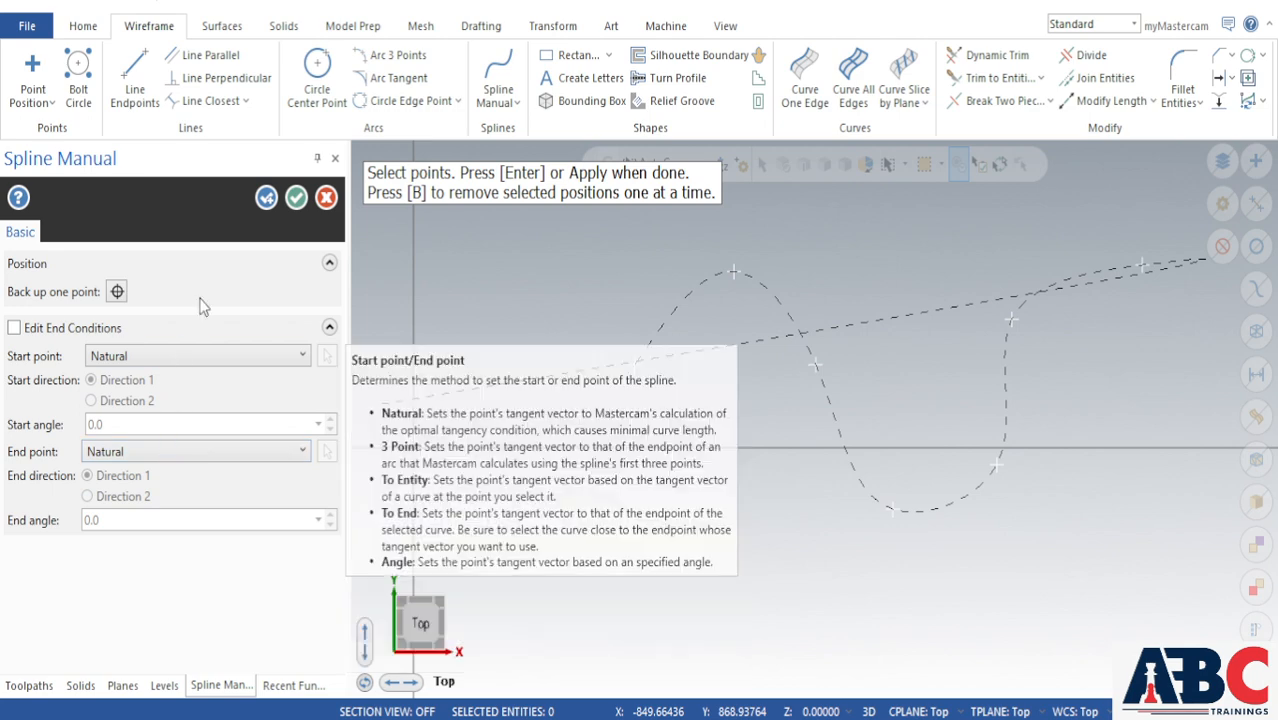
{"action": "left_click", "coordinate": [296, 197]}
{"action": "scroll", "coordinate": [852, 385], "scroll_direction": "down", "scroll_amount": 1}
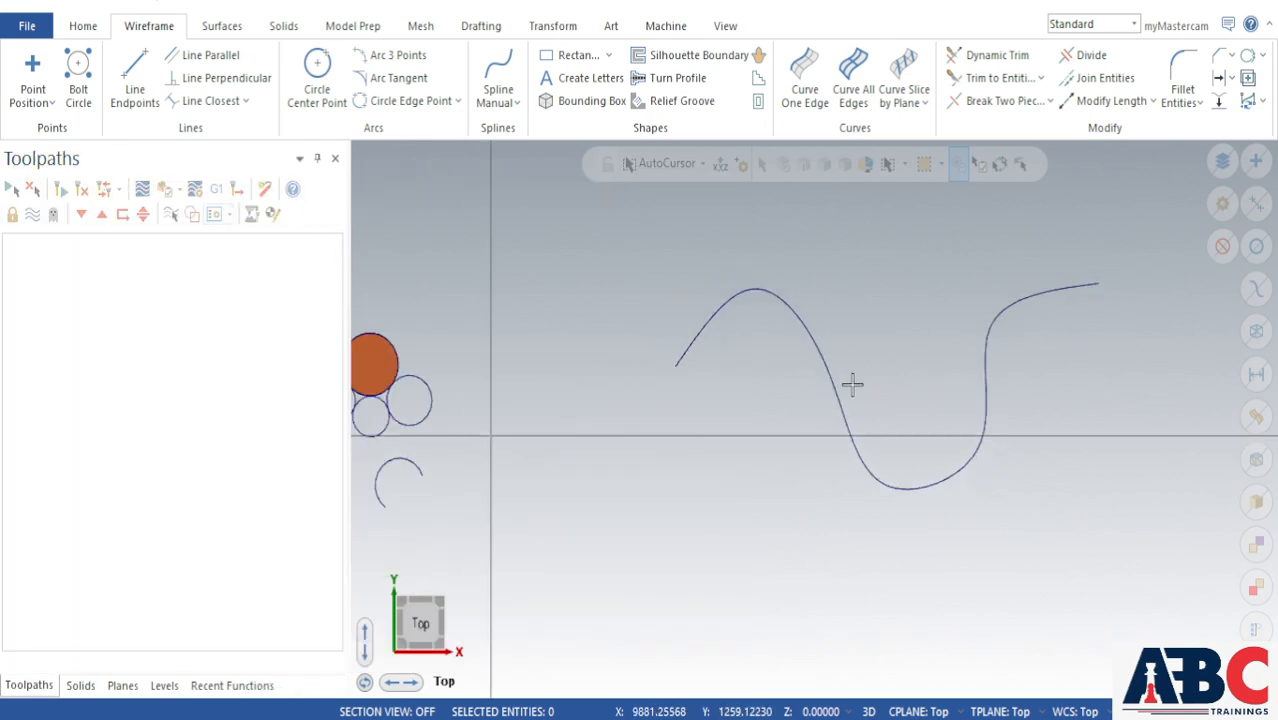
{"action": "scroll", "coordinate": [852, 385], "scroll_direction": "down", "scroll_amount": 1}
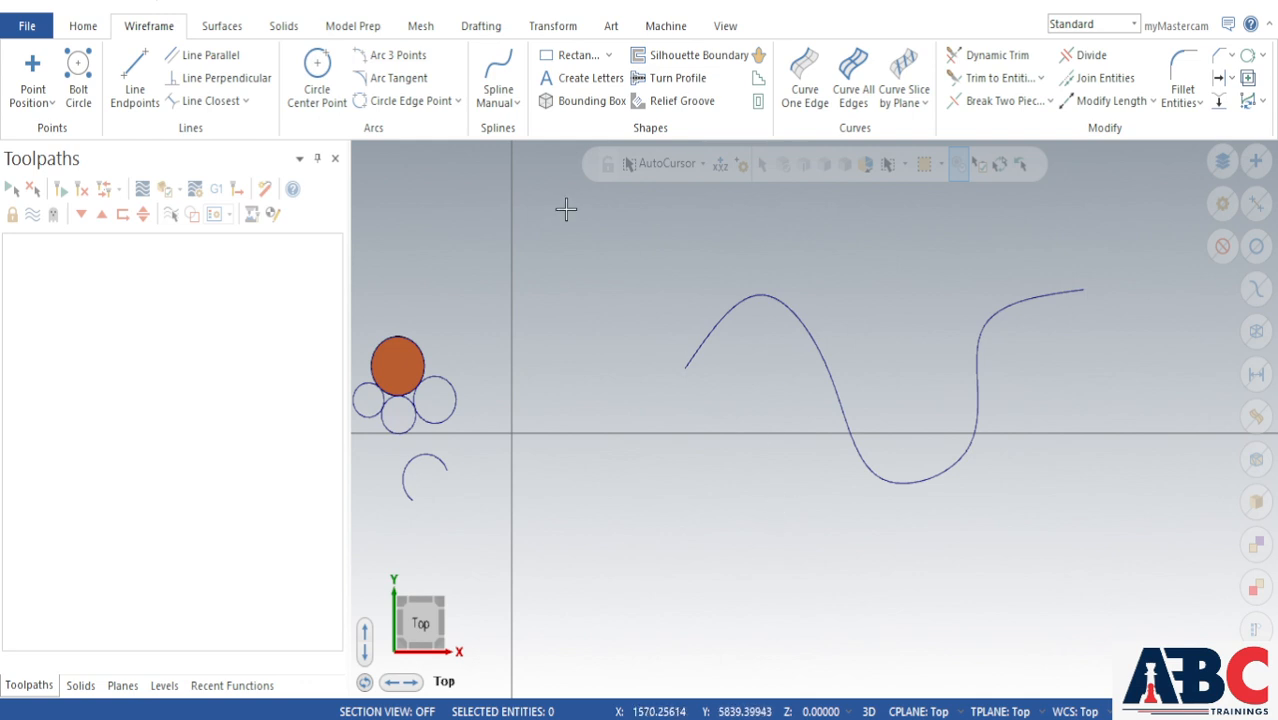
{"action": "scroll", "coordinate": [836, 420], "scroll_direction": "down", "scroll_amount": 1}
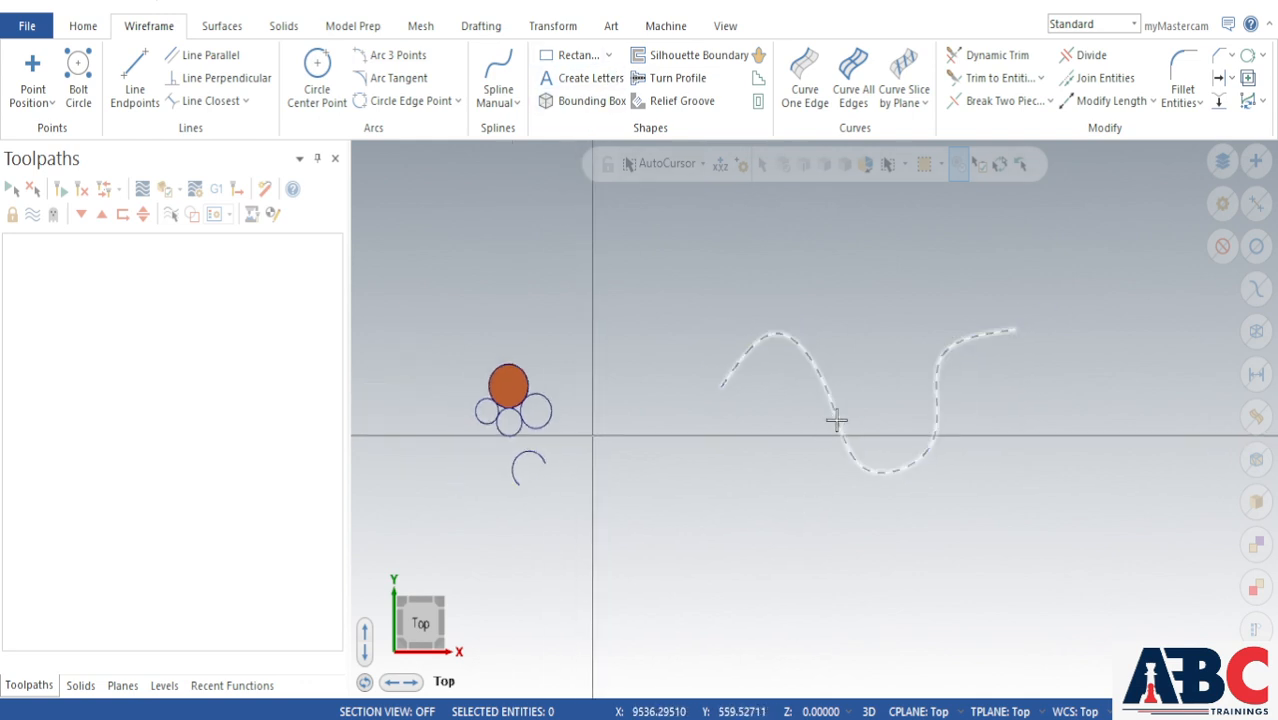
{"action": "scroll", "coordinate": [836, 420], "scroll_direction": "down", "scroll_amount": 2}
{"action": "scroll", "coordinate": [822, 422], "scroll_direction": "down", "scroll_amount": 1}
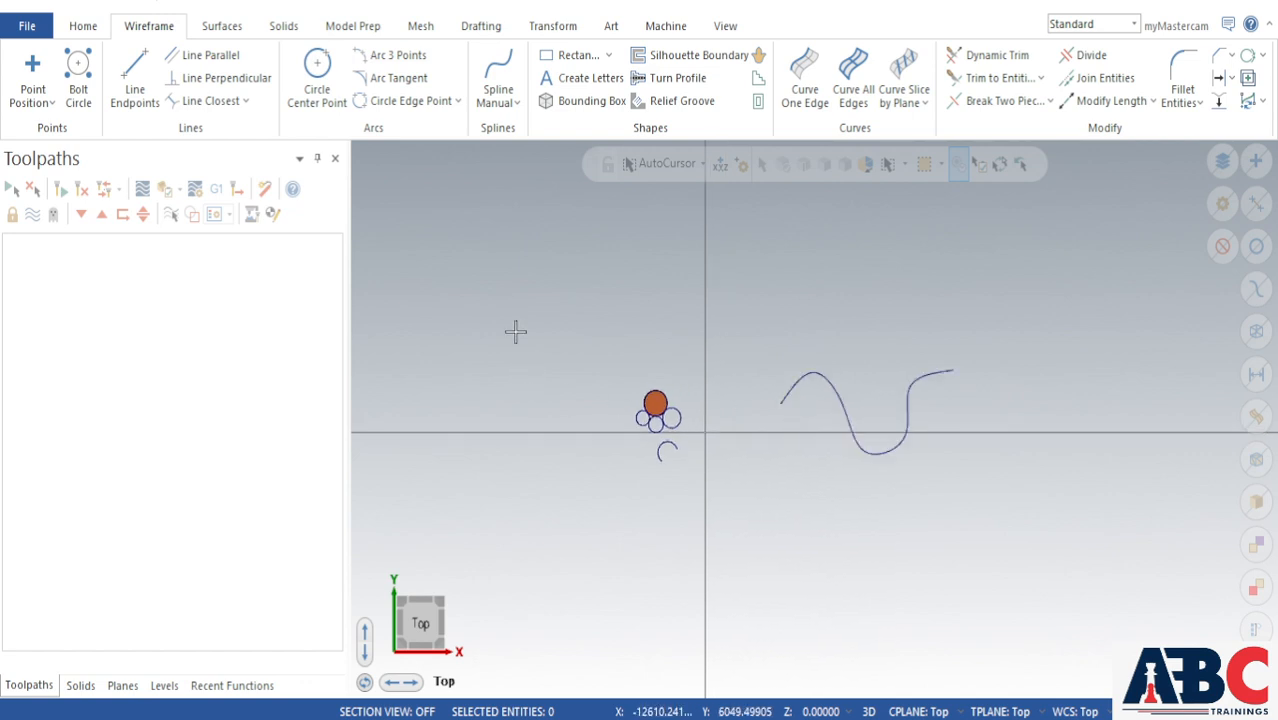
Step: Delete all the existing arcs, circles and the spline from the drawing
{"action": "left_click_drag", "start_coordinate": [515, 332], "coordinate": [1016, 543]}
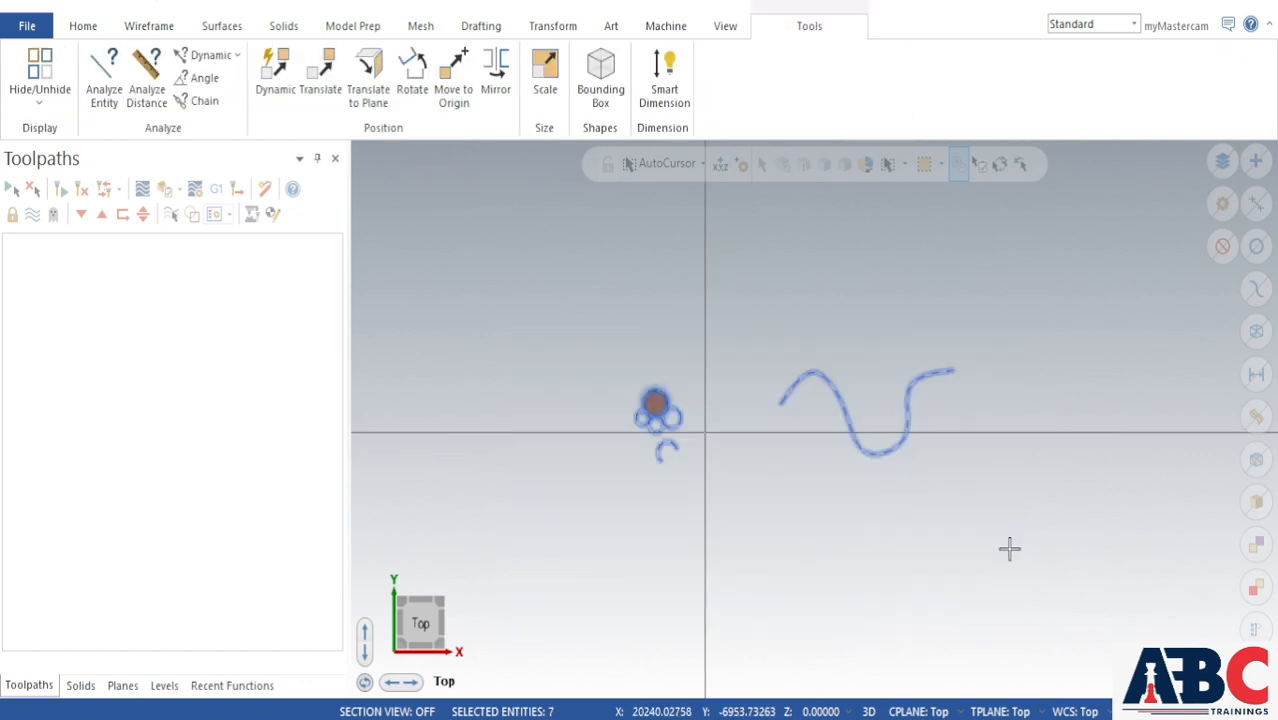
{"action": "key", "text": "Delete"}
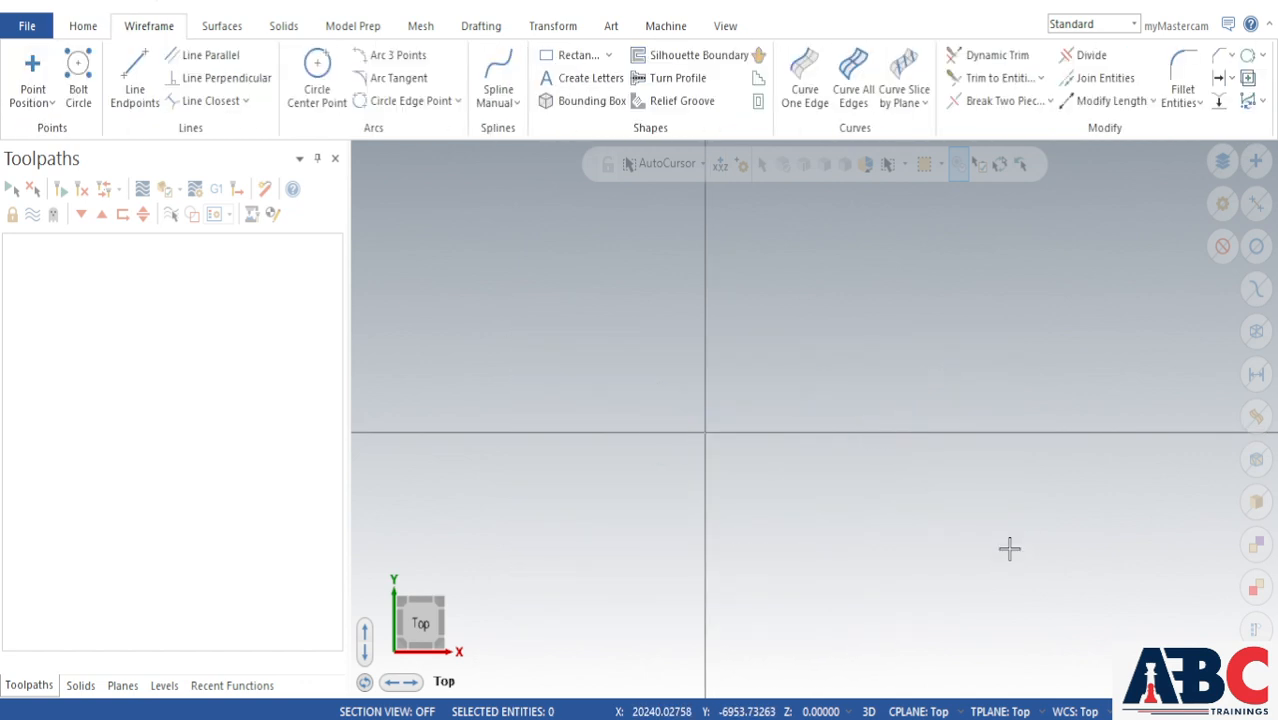
Step: Create a rectangle 50 wide and 100 high with its first corner in the upper-right quadrant of the axes
{"action": "left_click", "coordinate": [608, 56]}
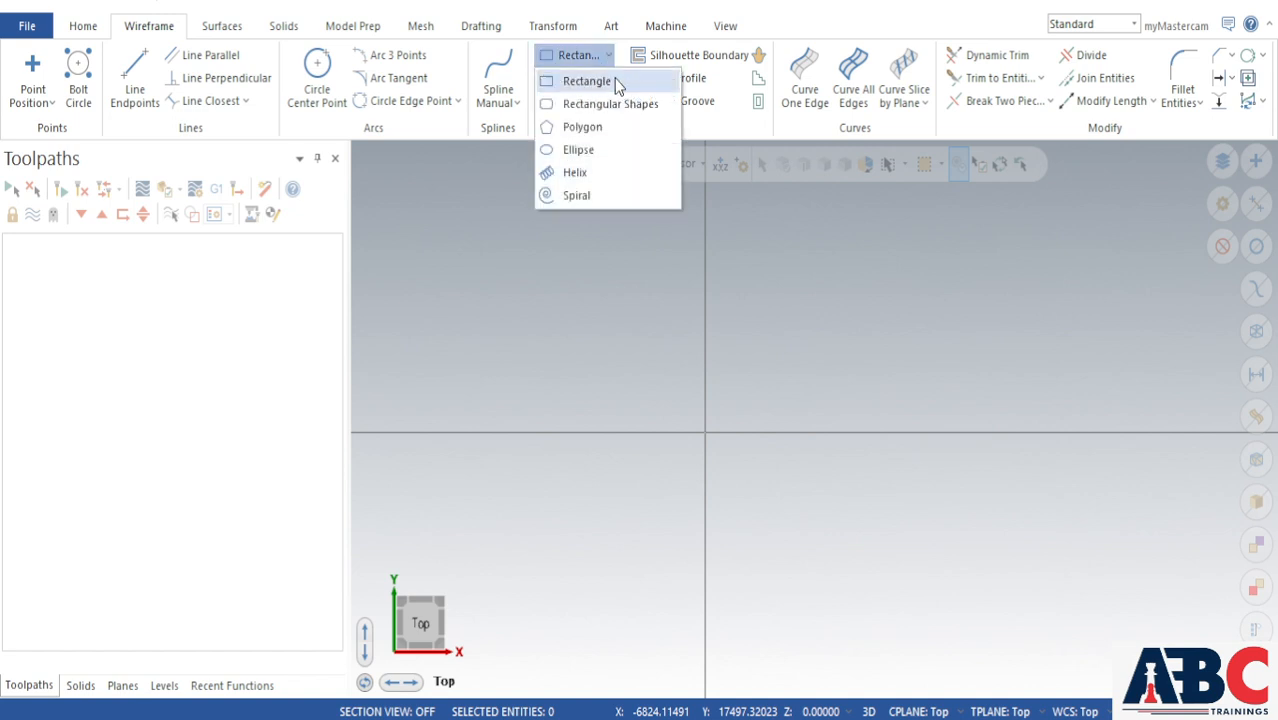
{"action": "left_click", "coordinate": [610, 82]}
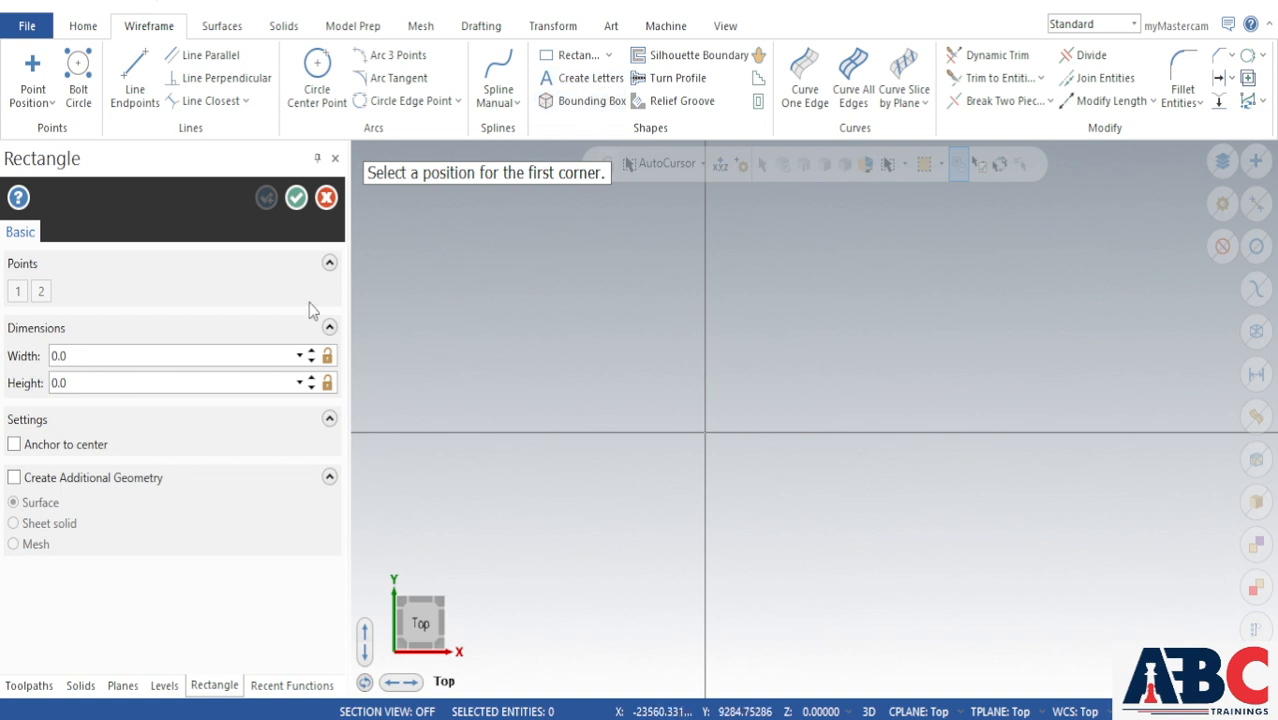
{"action": "left_click", "coordinate": [86, 357]}
{"action": "left_click", "coordinate": [90, 387]}
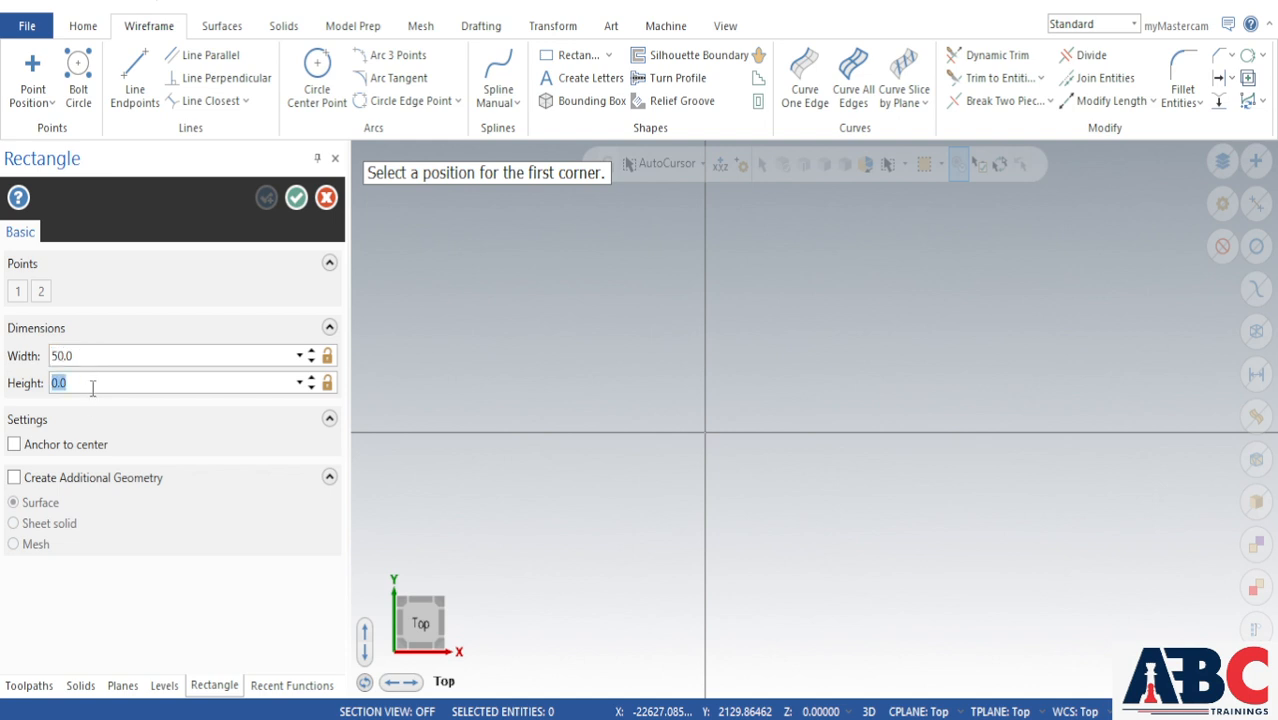
{"action": "key", "text": "Return"}
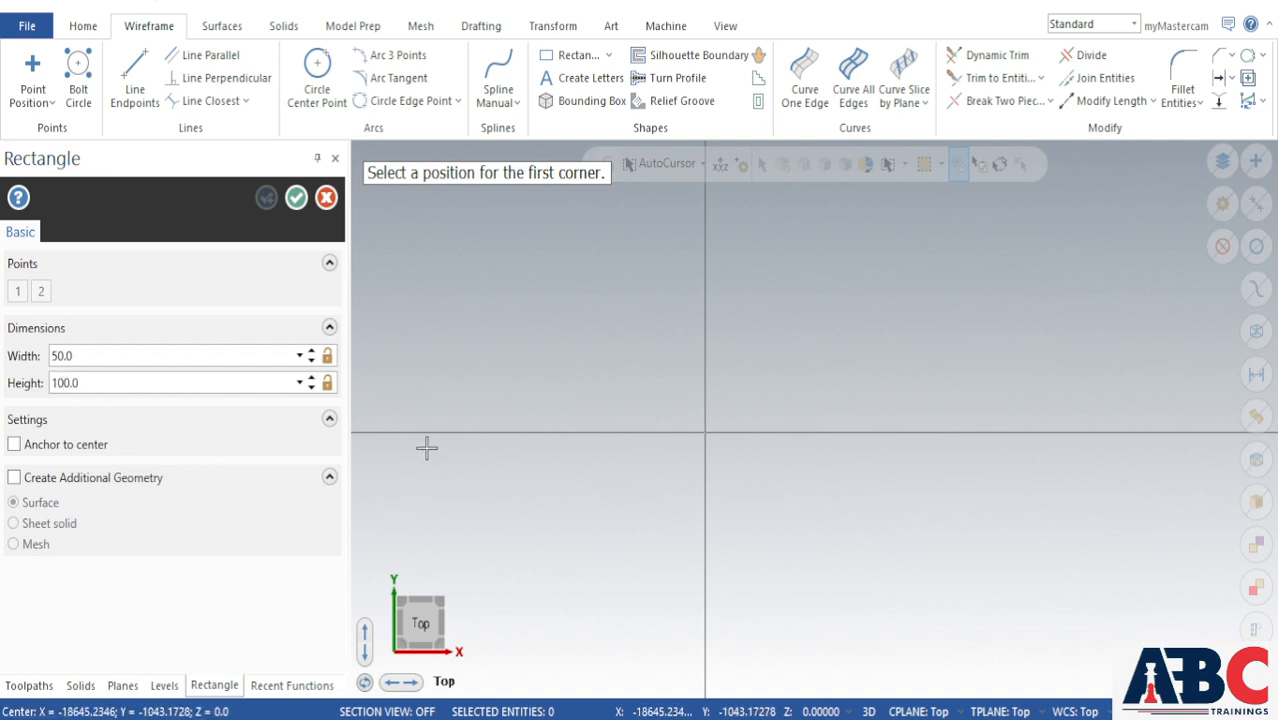
{"action": "left_click", "coordinate": [871, 371]}
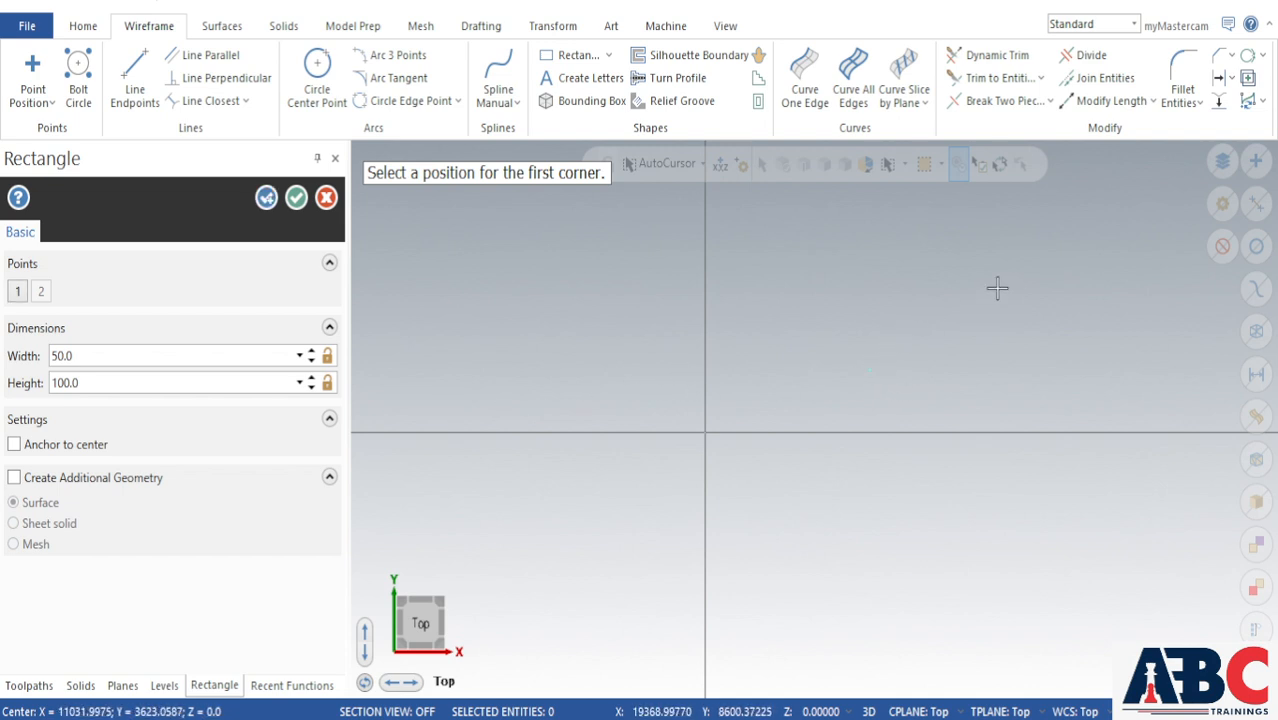
Step: Move the rectangle's first corner farther right and higher, to about X 11048, Y 3755
{"action": "scroll", "coordinate": [892, 375], "scroll_direction": "up", "scroll_amount": 8}
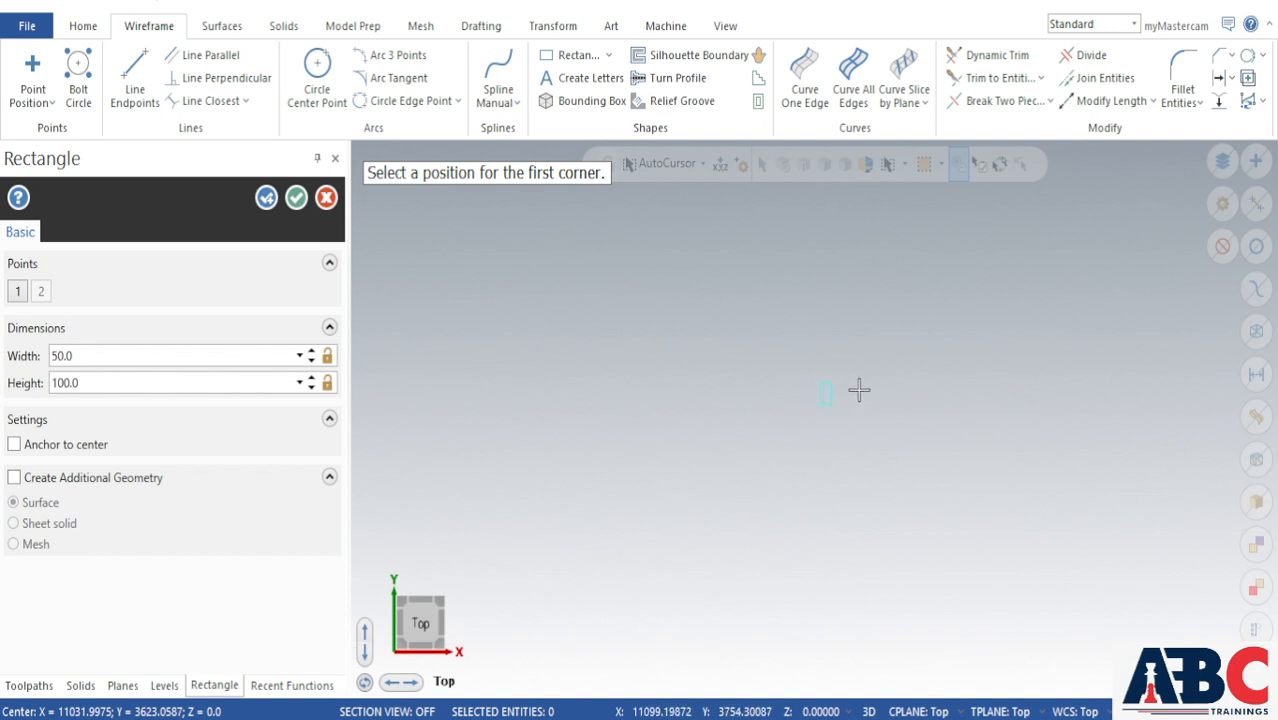
{"action": "scroll", "coordinate": [830, 400], "scroll_direction": "up", "scroll_amount": 5}
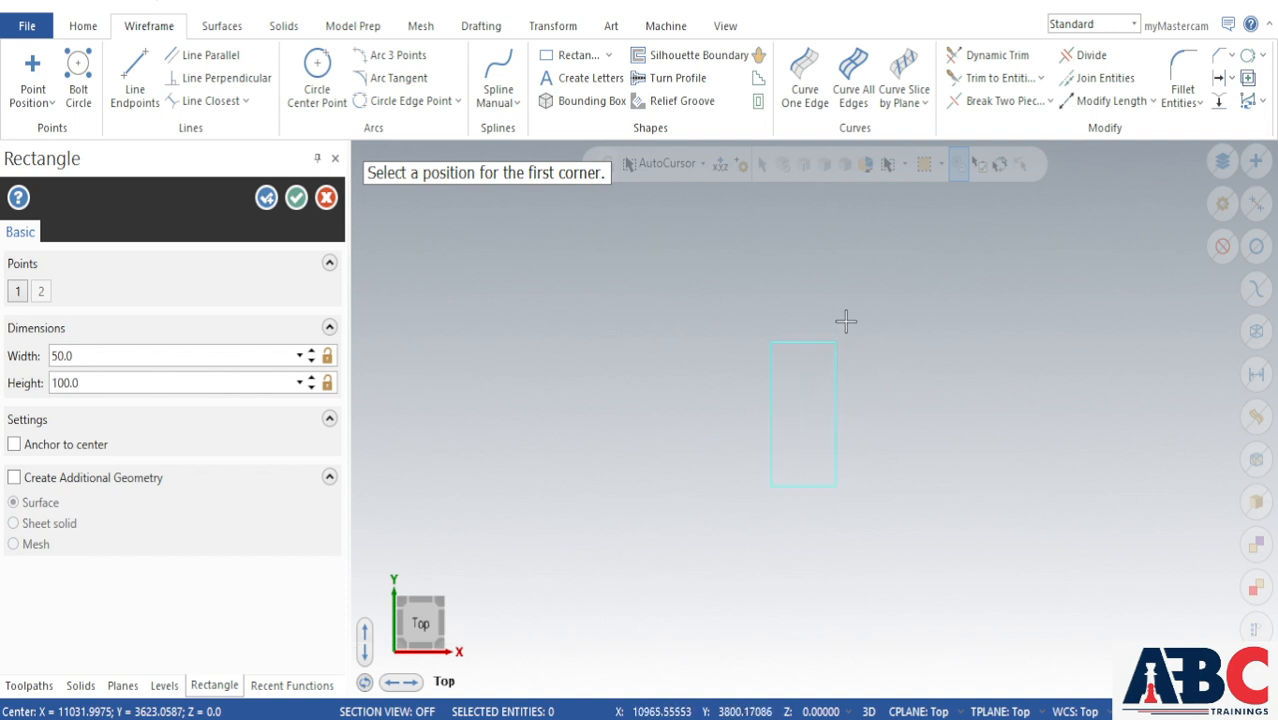
{"action": "scroll", "coordinate": [822, 362], "scroll_direction": "up", "scroll_amount": 4}
{"action": "scroll", "coordinate": [668, 510], "scroll_direction": "down", "scroll_amount": 1}
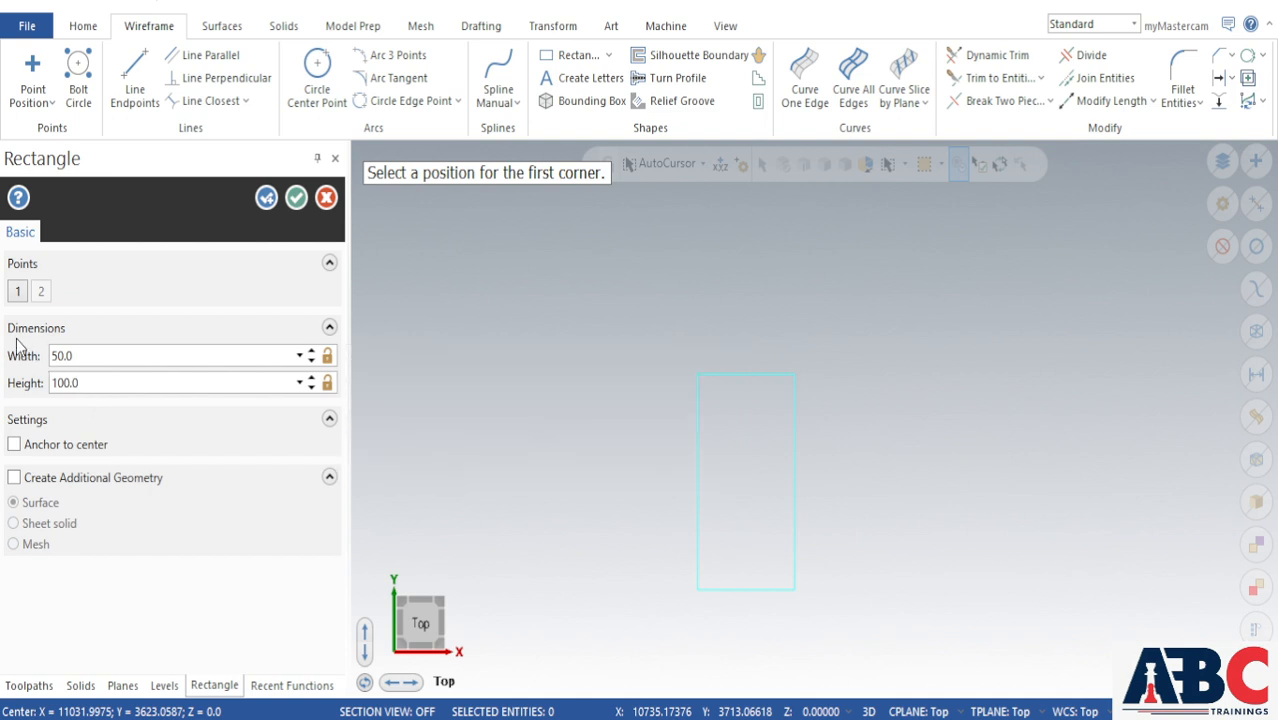
{"action": "left_click", "coordinate": [16, 301]}
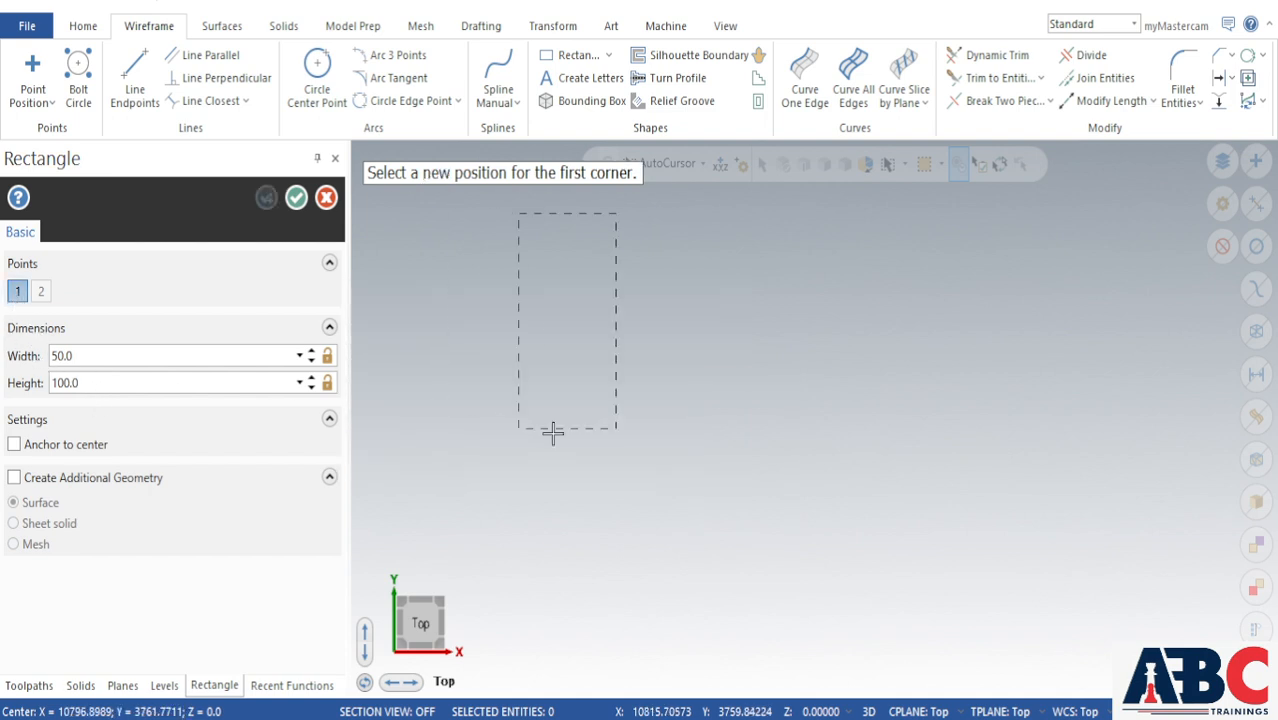
{"action": "left_click", "coordinate": [976, 437]}
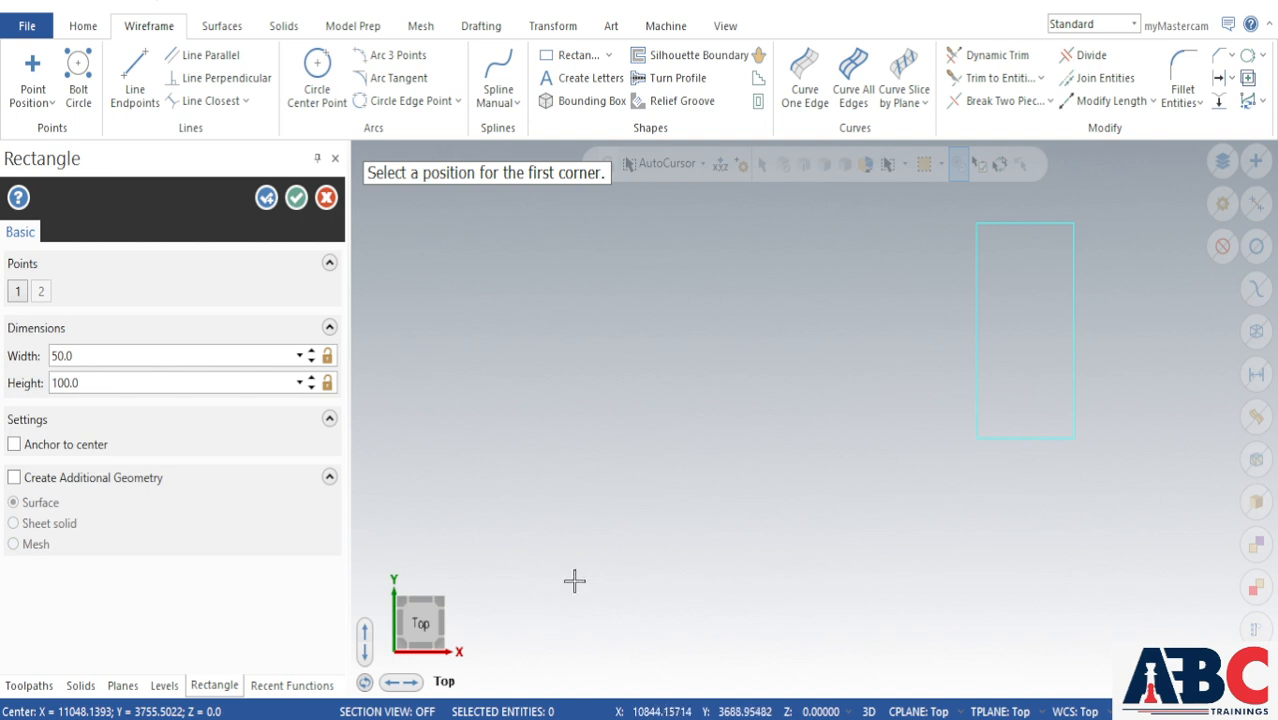
Step: Try Anchor to center on the rectangle, turn it back off, and accept the rectangle
{"action": "left_click", "coordinate": [47, 456]}
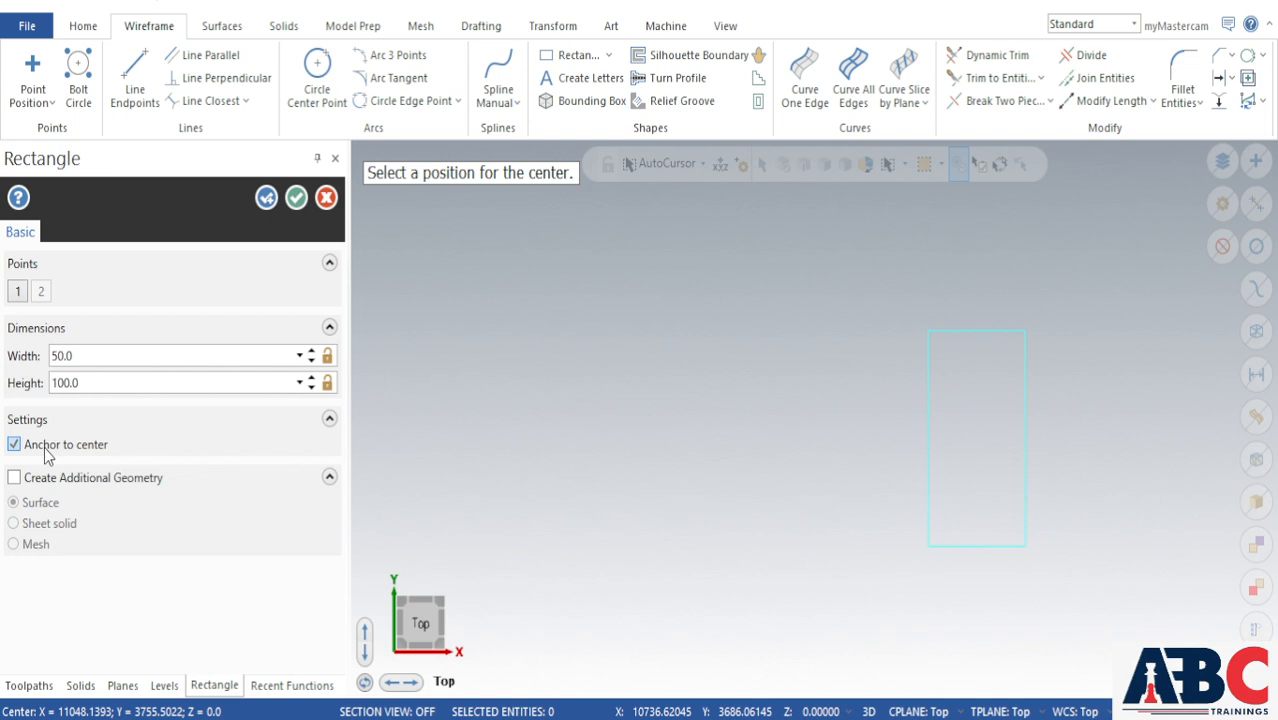
{"action": "left_click", "coordinate": [44, 457]}
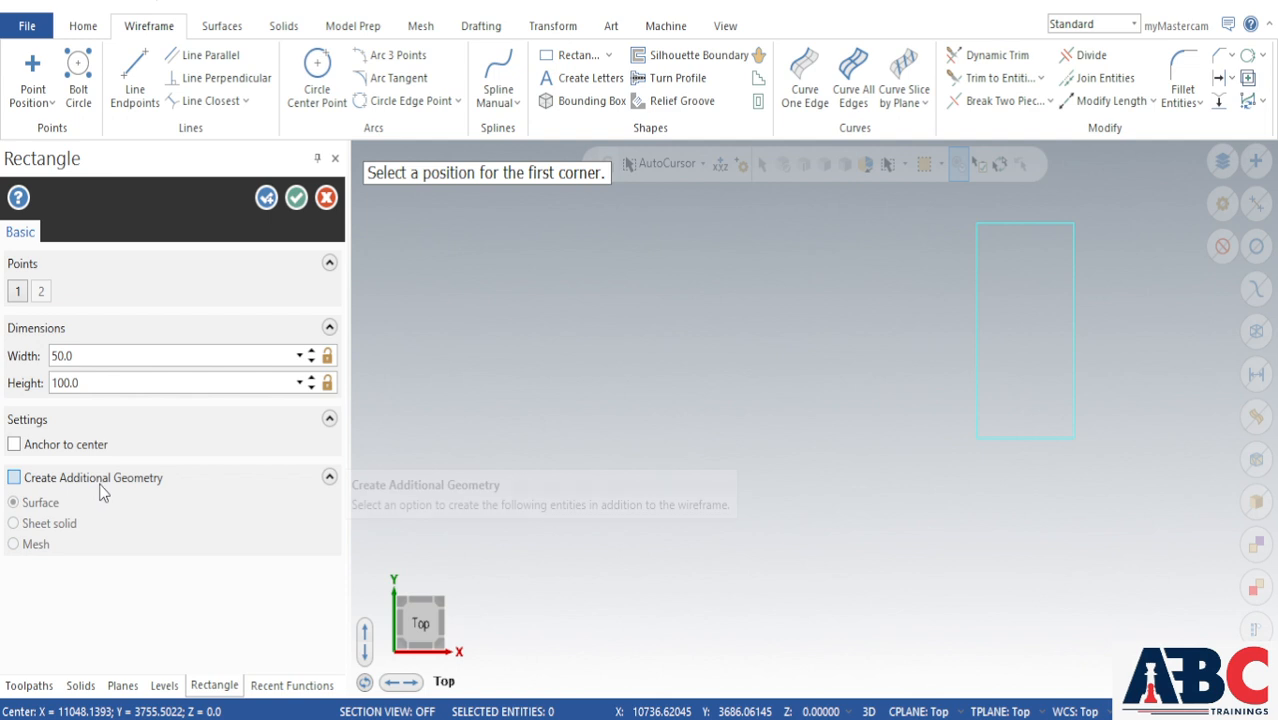
{"action": "left_click", "coordinate": [295, 199]}
{"action": "scroll", "coordinate": [748, 460], "scroll_direction": "down", "scroll_amount": 2}
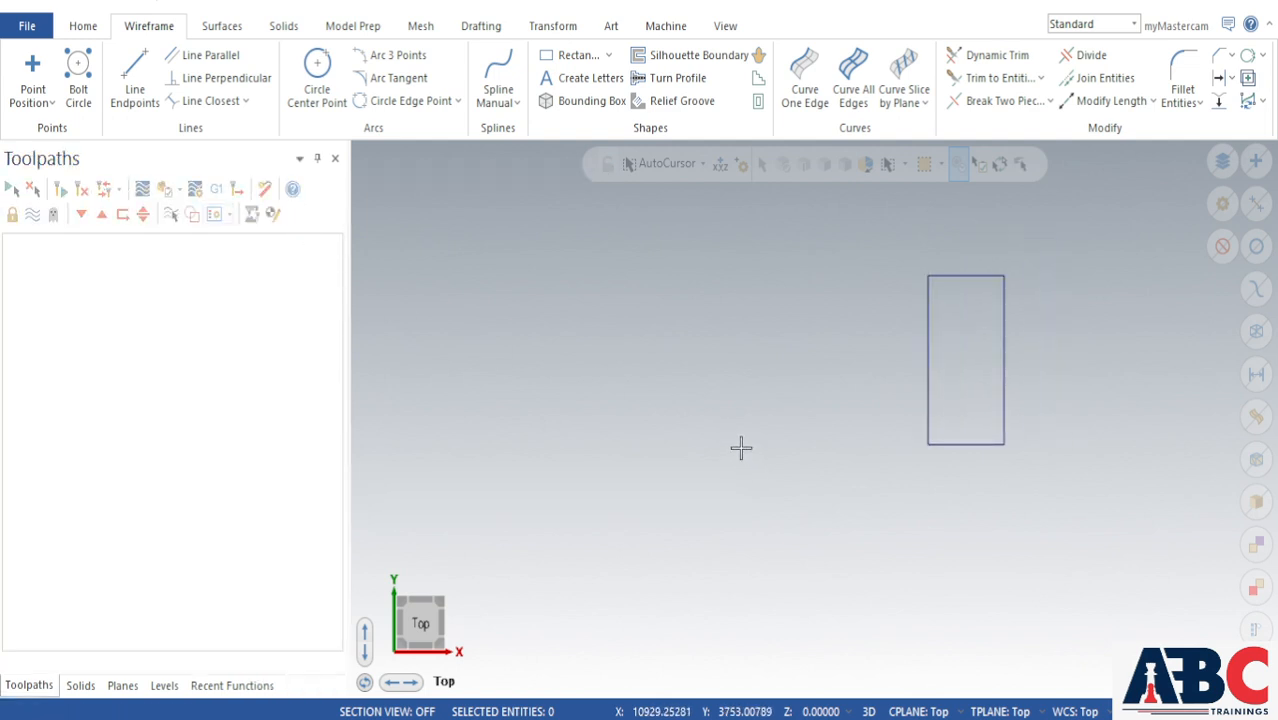
Step: Draw a base-point rectangular shape about 126 wide and 104 high from its lower-left corner, left of the existing rectangle
{"action": "left_click", "coordinate": [580, 55]}
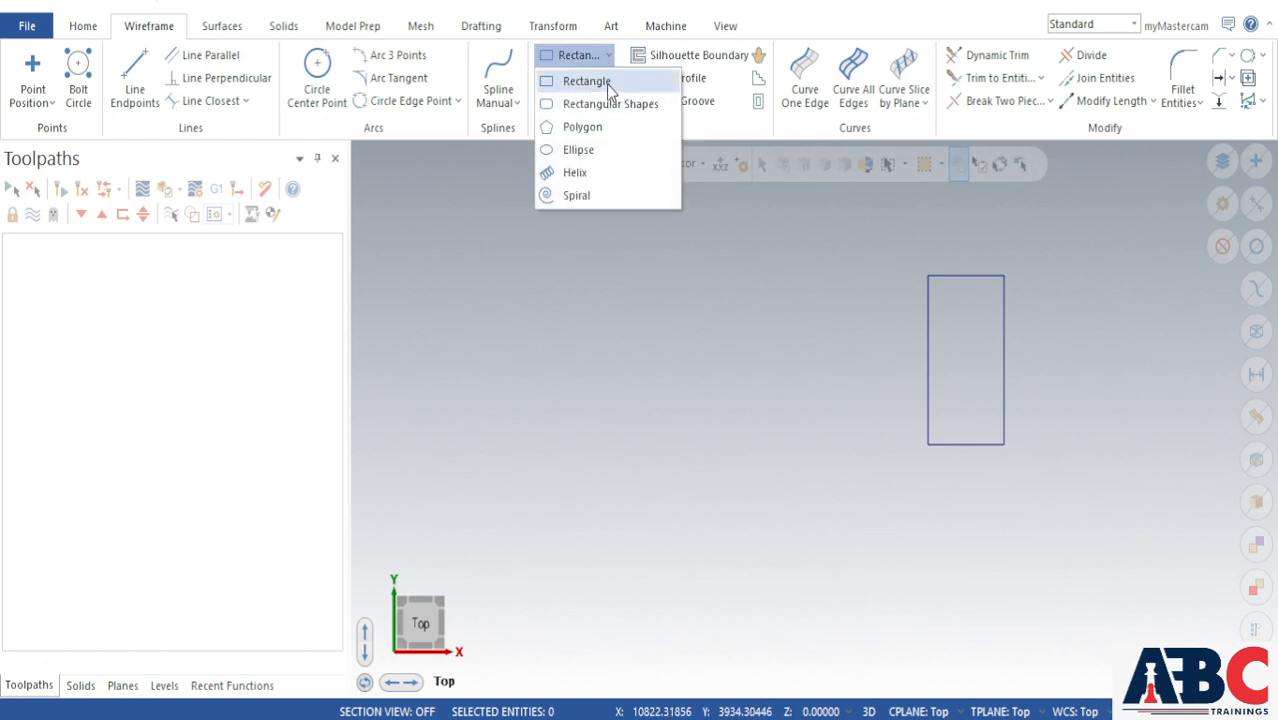
{"action": "left_click", "coordinate": [609, 105]}
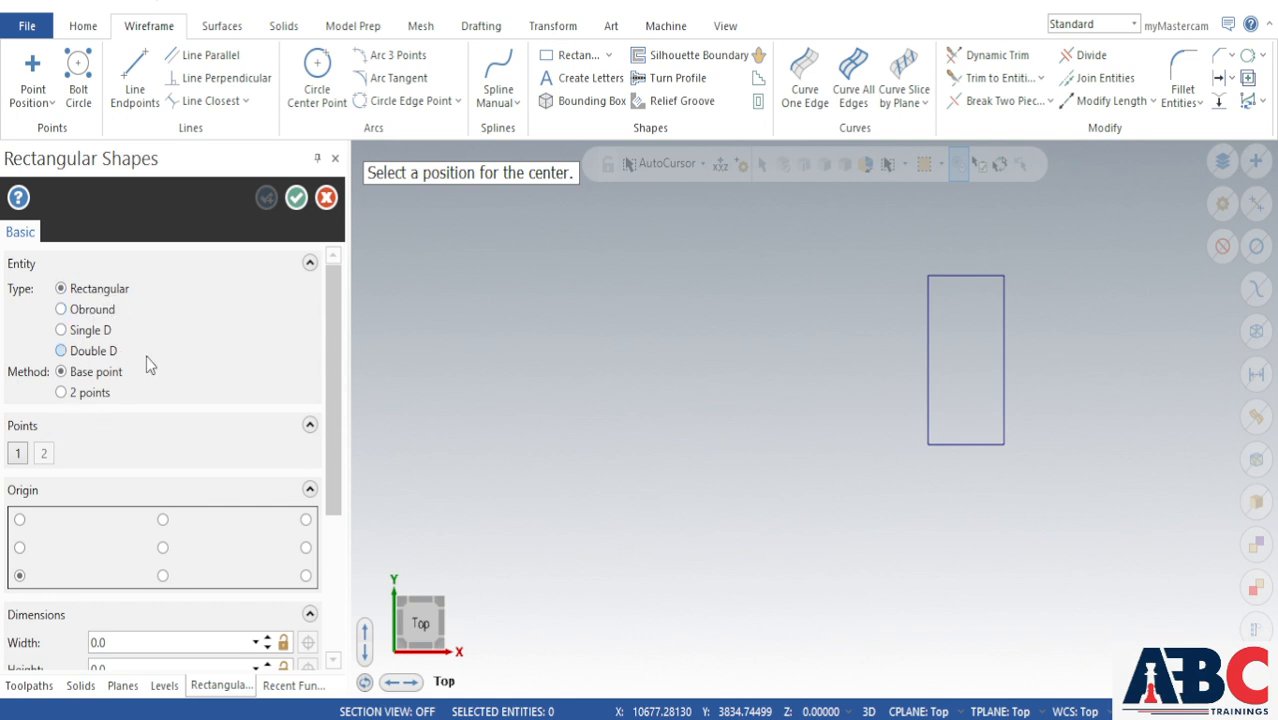
{"action": "left_click", "coordinate": [638, 455]}
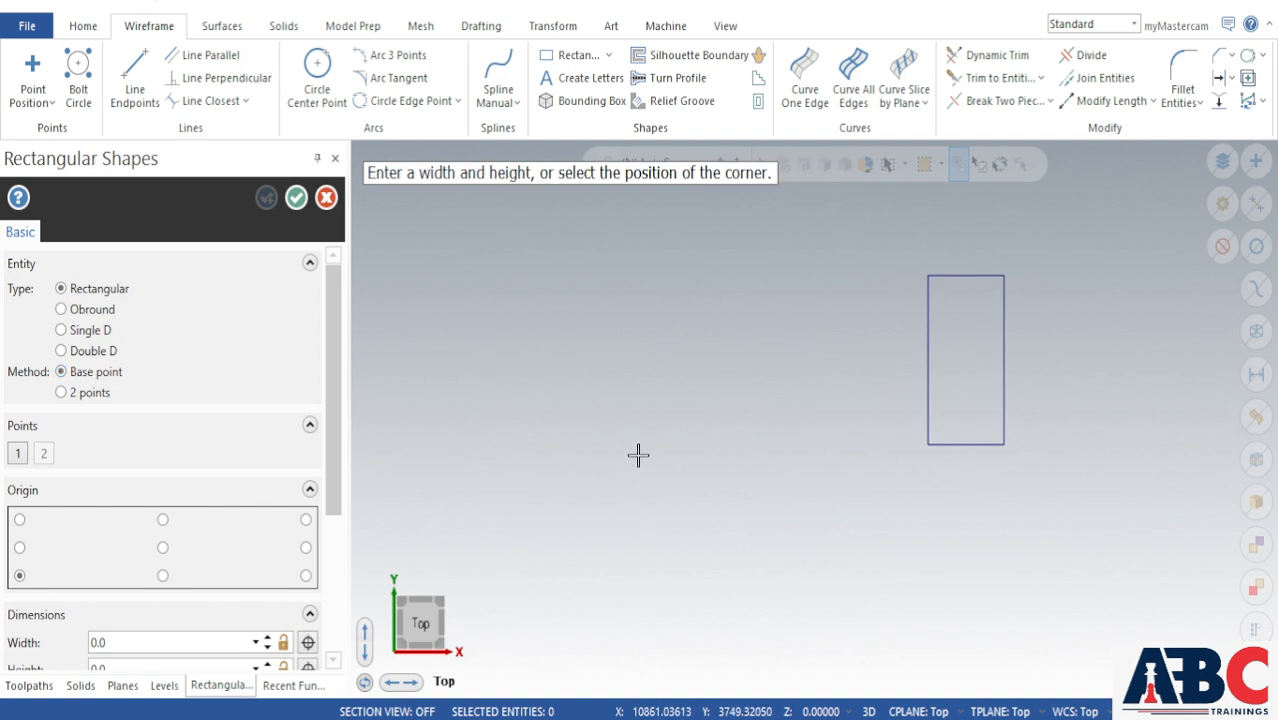
{"action": "left_click", "coordinate": [830, 279]}
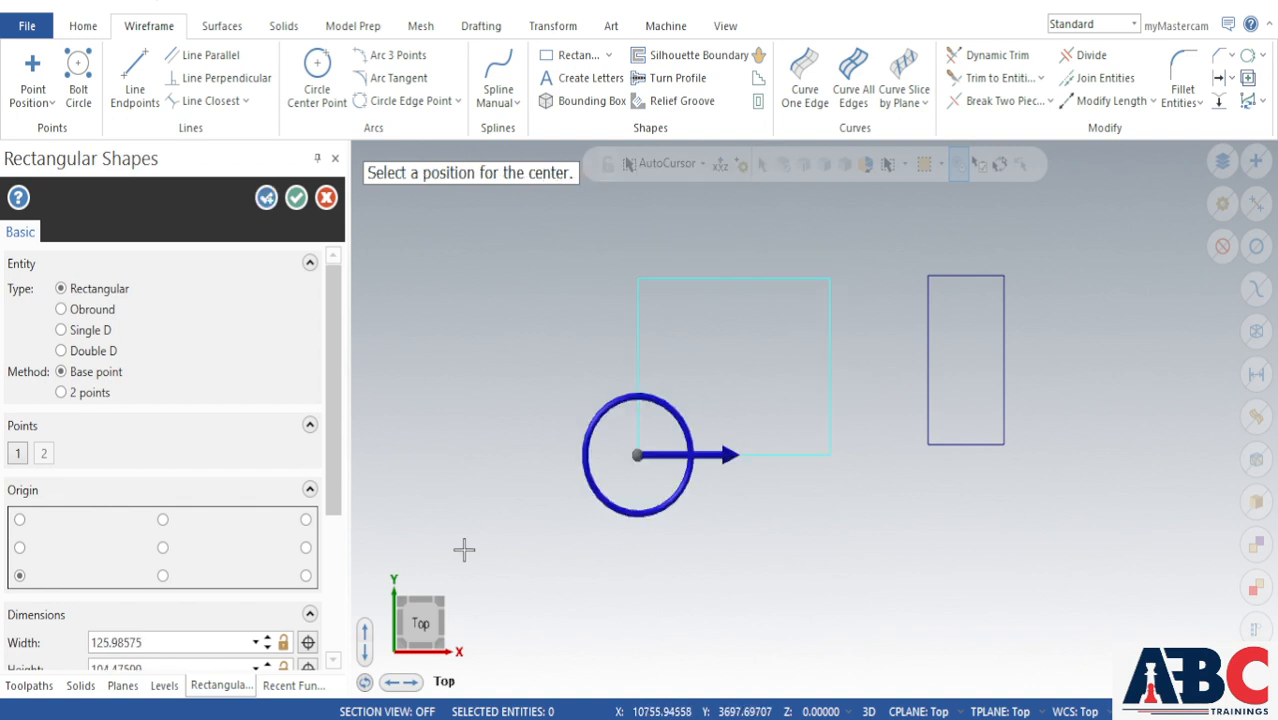
Step: Set the rectangular shape's width to 125 and its height to 100
{"action": "scroll", "coordinate": [157, 644], "scroll_direction": "down", "scroll_amount": 2}
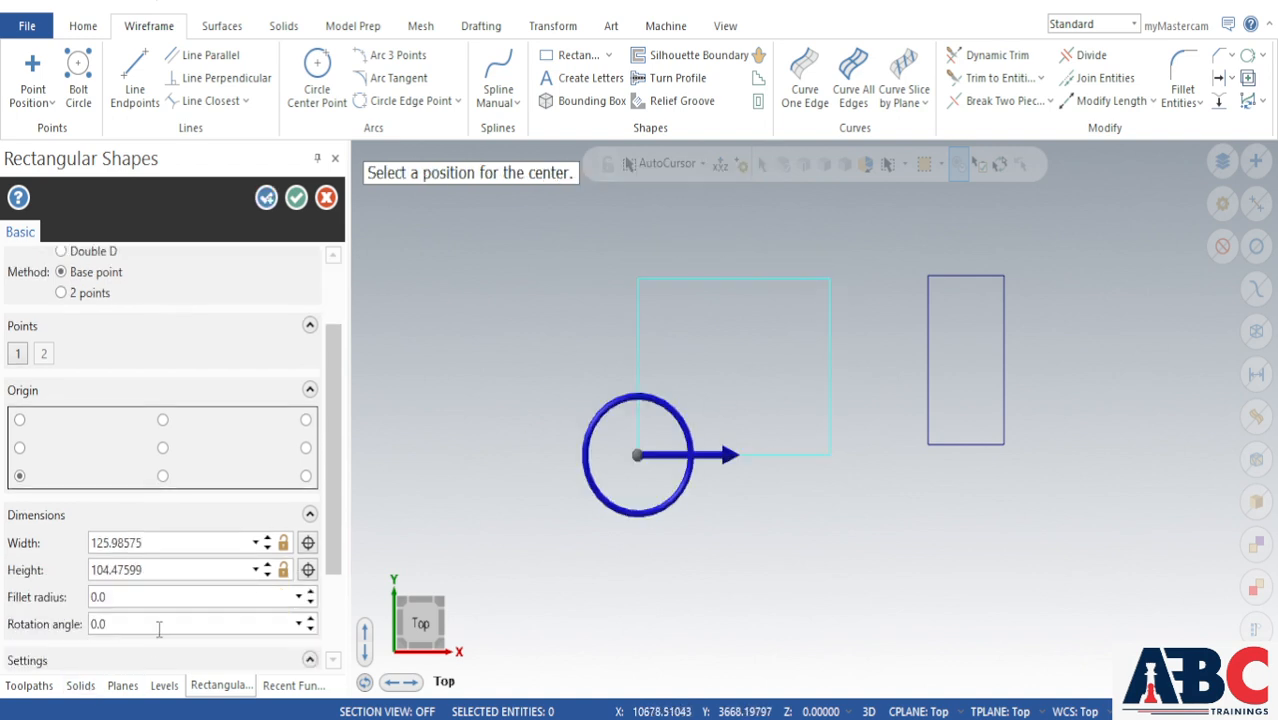
{"action": "left_click", "coordinate": [168, 543]}
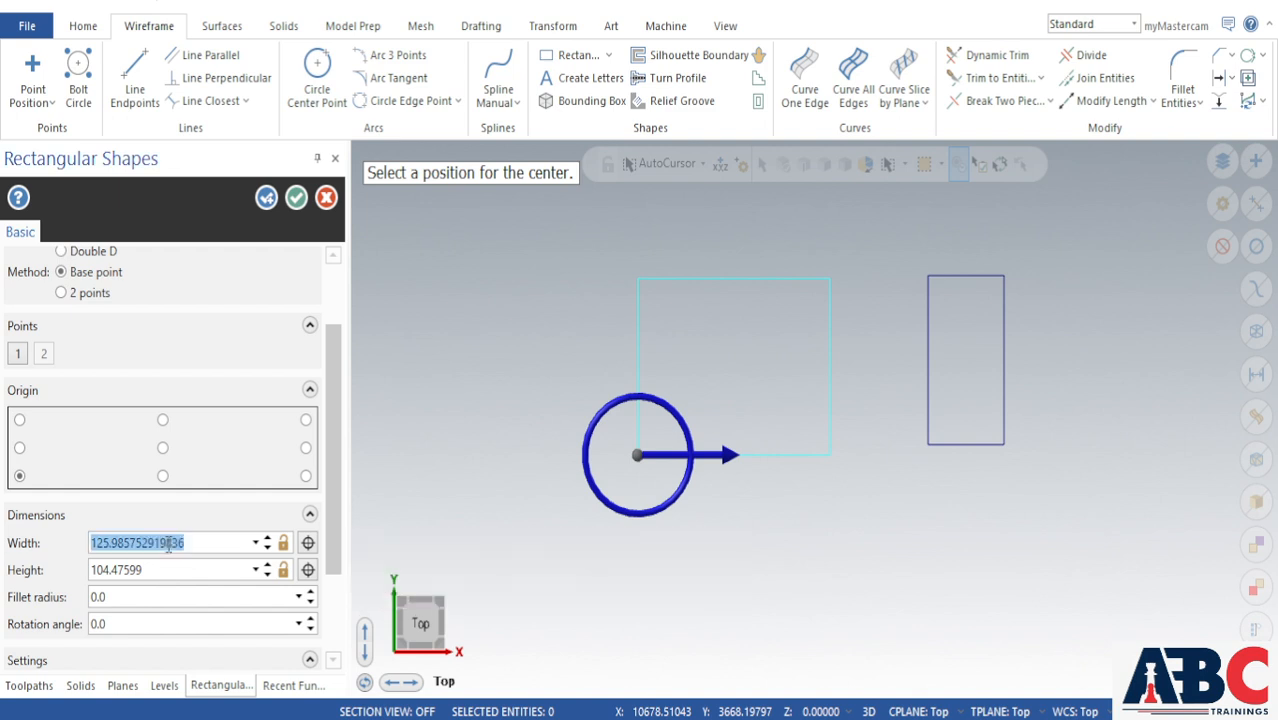
{"action": "type", "text": "125.0"}
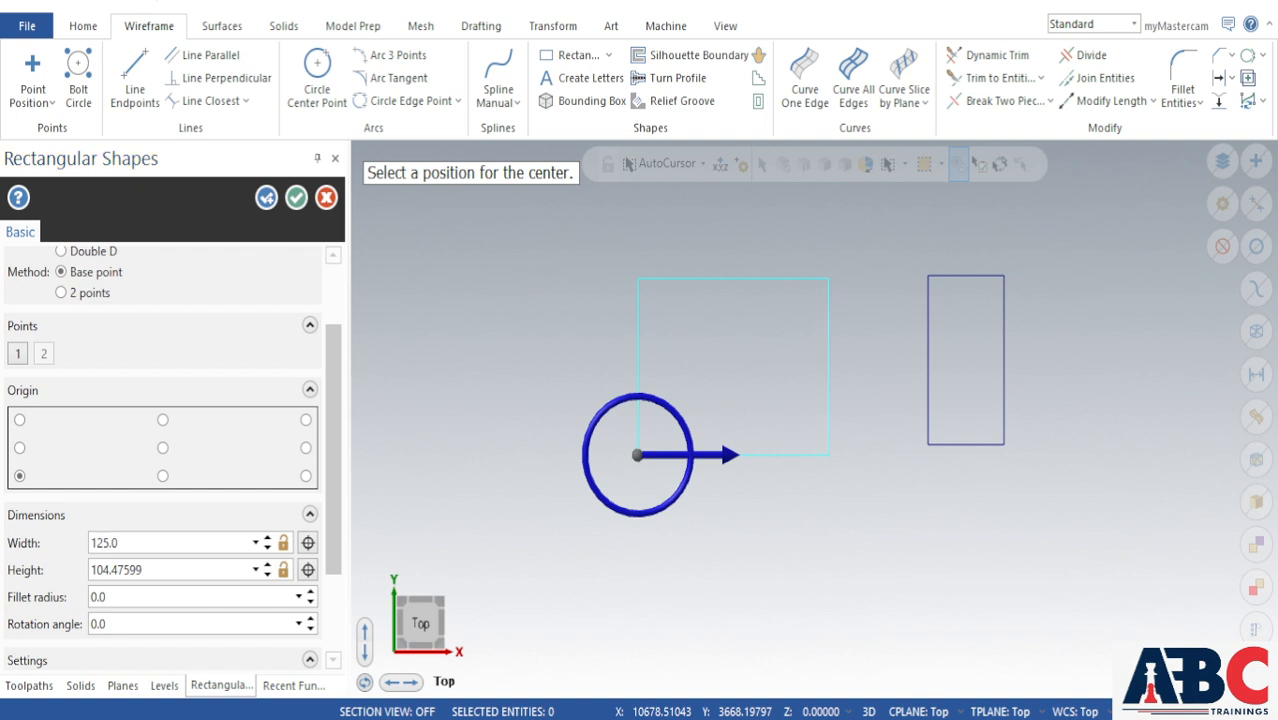
{"action": "left_click", "coordinate": [162, 570]}
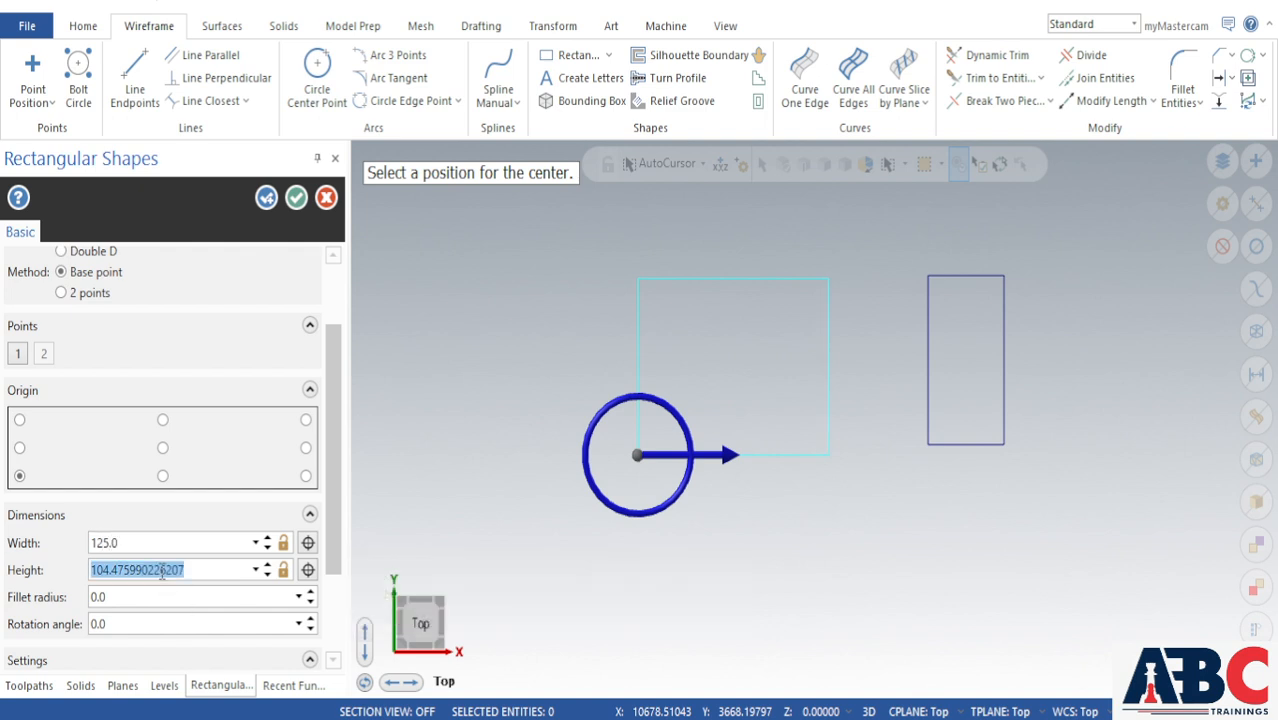
{"action": "type", "text": "100"}
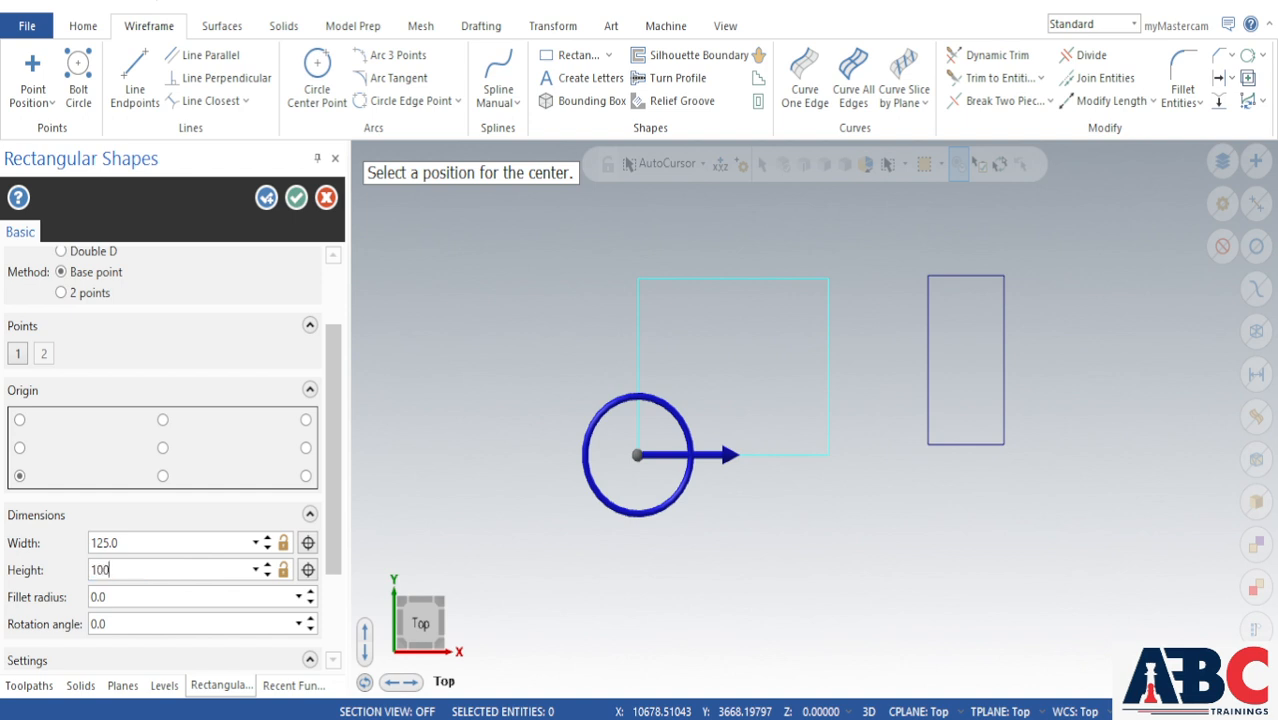
{"action": "key", "text": "Return"}
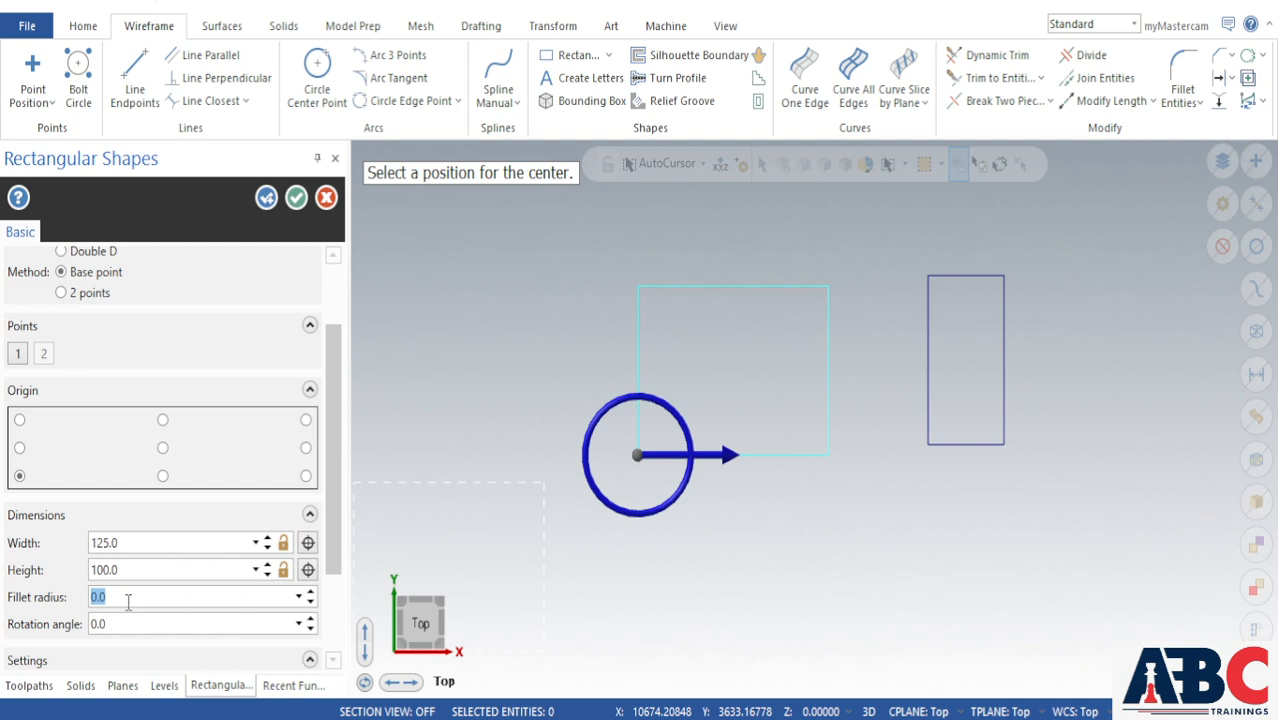
Step: Give the rectangular shape a fillet radius of 25 and a rotation angle of 30 degrees
{"action": "type", "text": "25"}
{"action": "key", "text": "Return"}
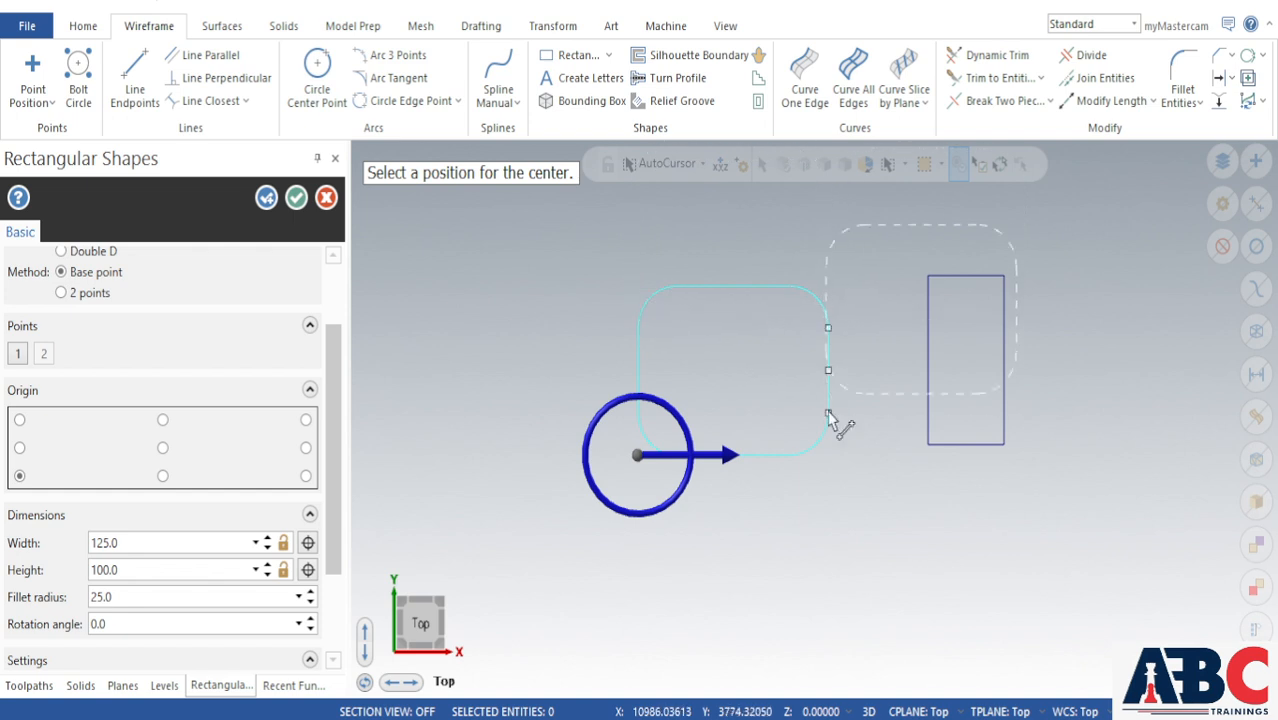
{"action": "left_click", "coordinate": [114, 624]}
{"action": "left_click_drag", "start_coordinate": [114, 624], "coordinate": [72, 628]}
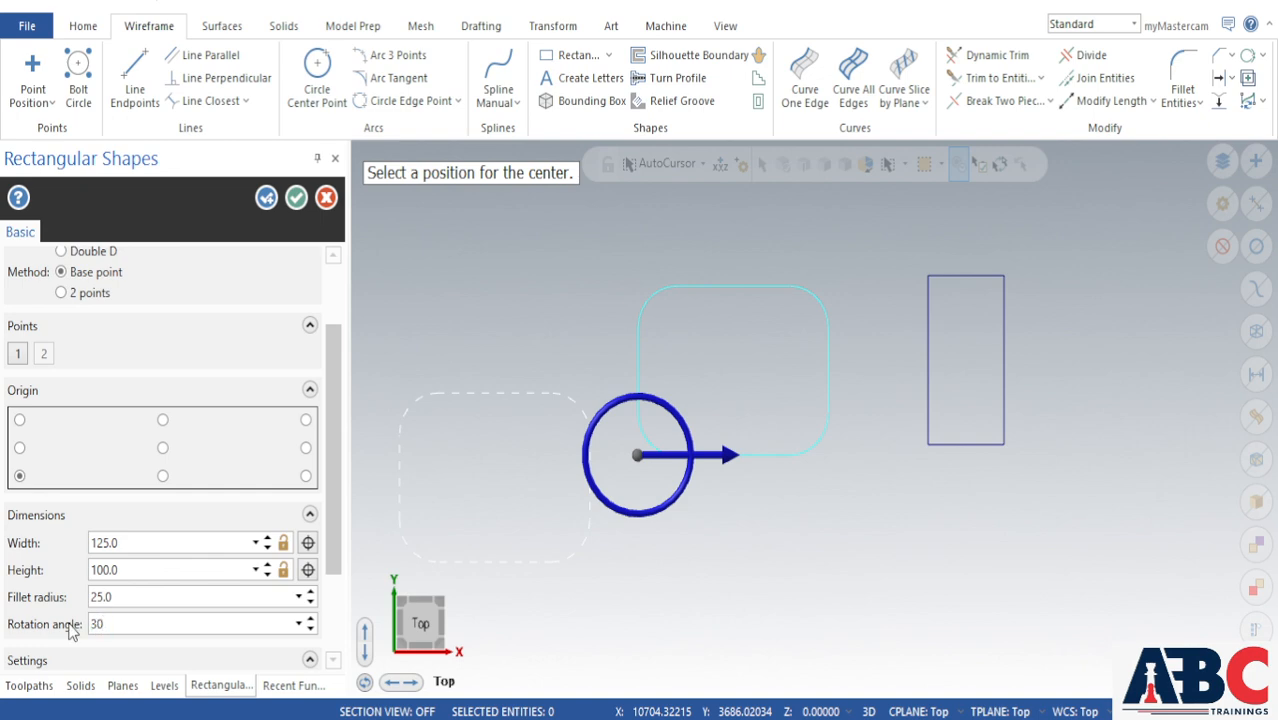
{"action": "type", "text": "30"}
{"action": "key", "text": "Return"}
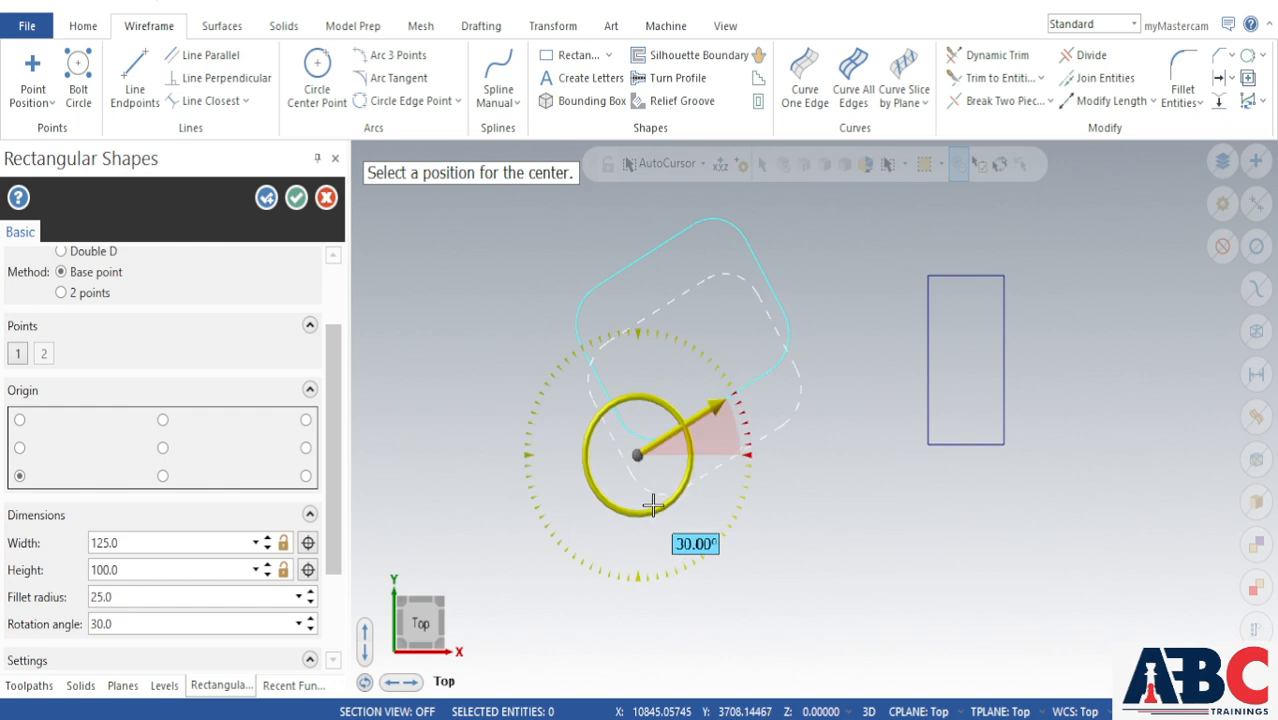
Step: Try several origin positions for the rectangular shape, ending with the lower-right corner as its origin
{"action": "scroll", "coordinate": [132, 600], "scroll_direction": "down", "scroll_amount": 2}
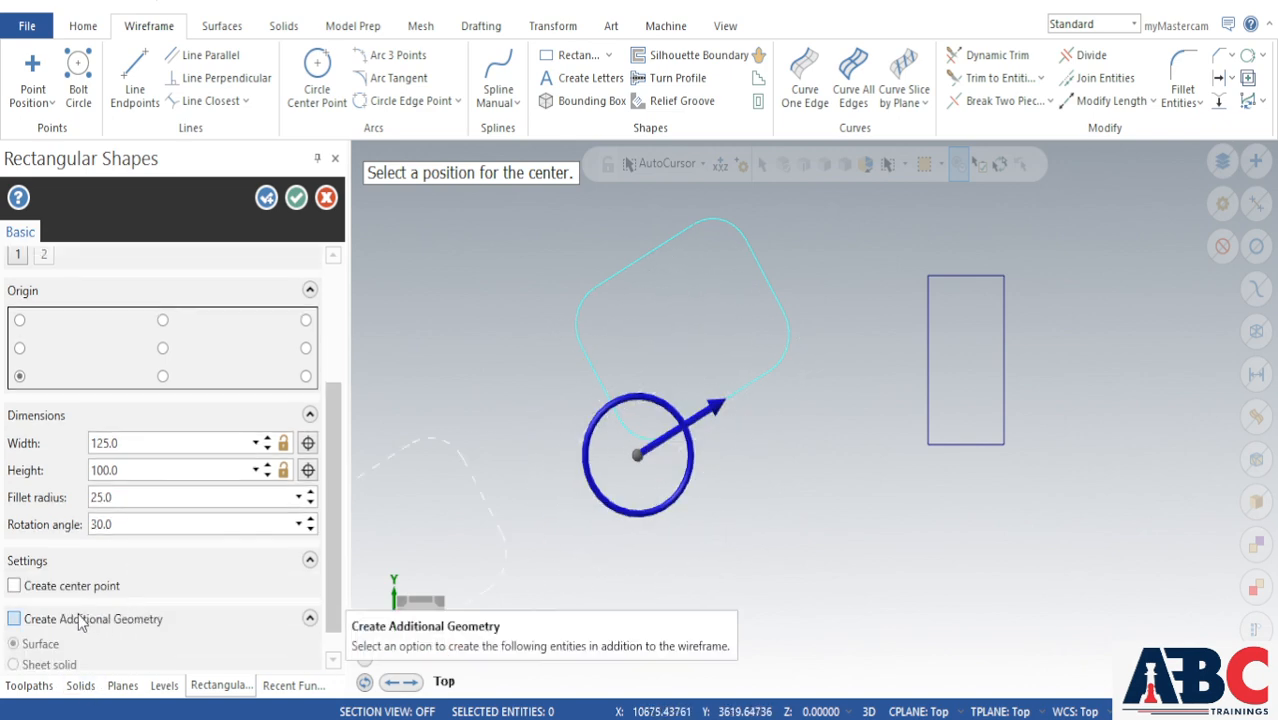
{"action": "scroll", "coordinate": [85, 615], "scroll_direction": "up", "scroll_amount": 3}
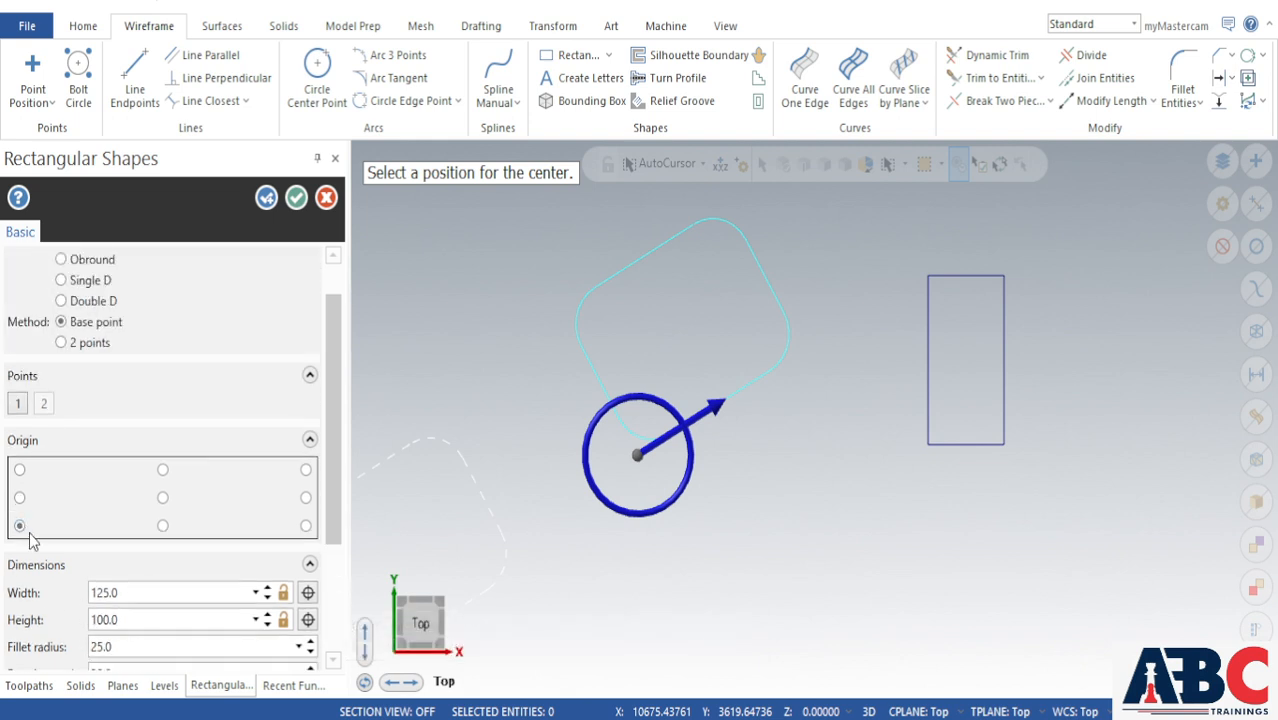
{"action": "left_click", "coordinate": [19, 498]}
{"action": "left_click", "coordinate": [163, 527]}
{"action": "left_click", "coordinate": [306, 471]}
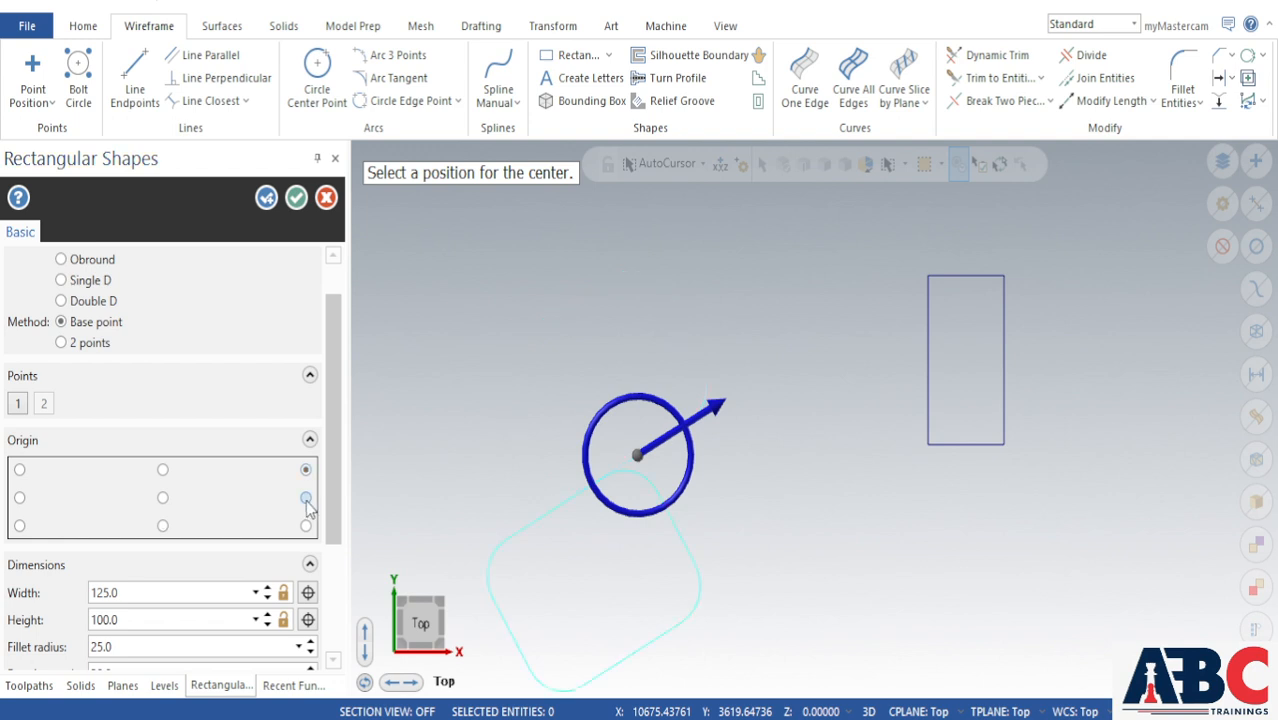
{"action": "left_click", "coordinate": [306, 497]}
{"action": "left_click", "coordinate": [306, 526]}
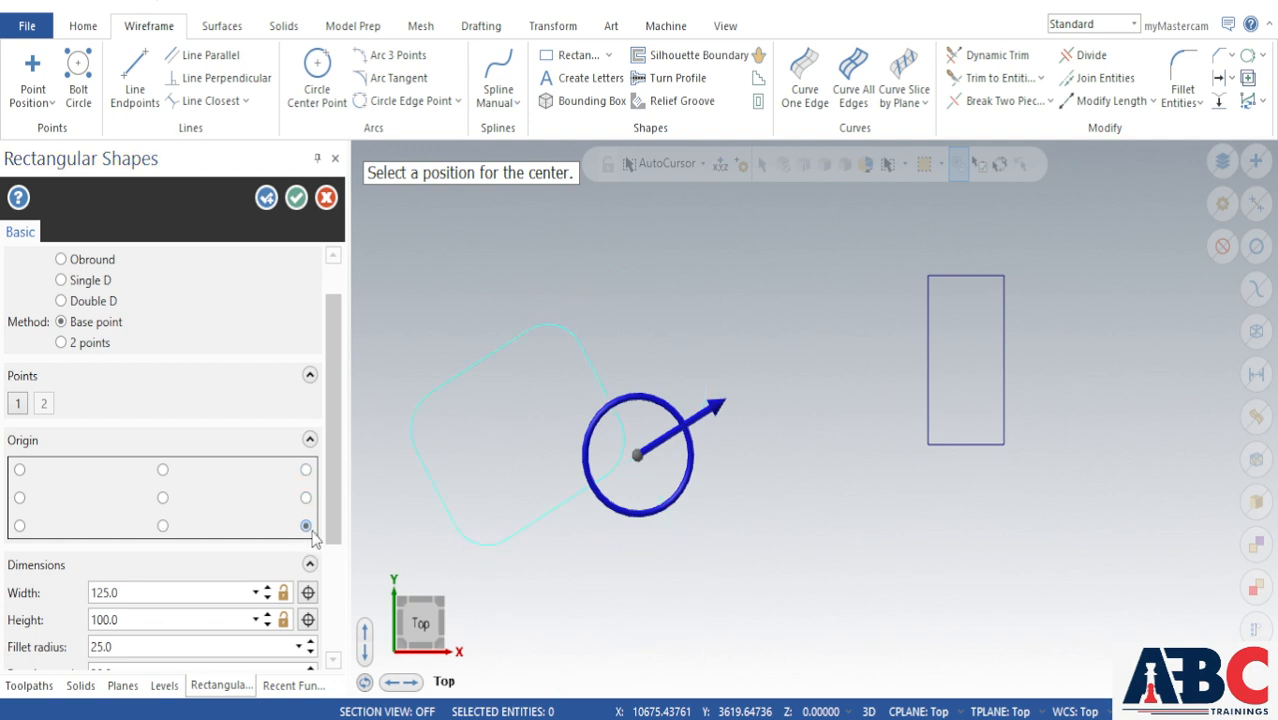
Step: Reset the rectangular shape's fillet radius to 0 and its rotation angle to 0
{"action": "scroll", "coordinate": [177, 543], "scroll_direction": "down", "scroll_amount": 3}
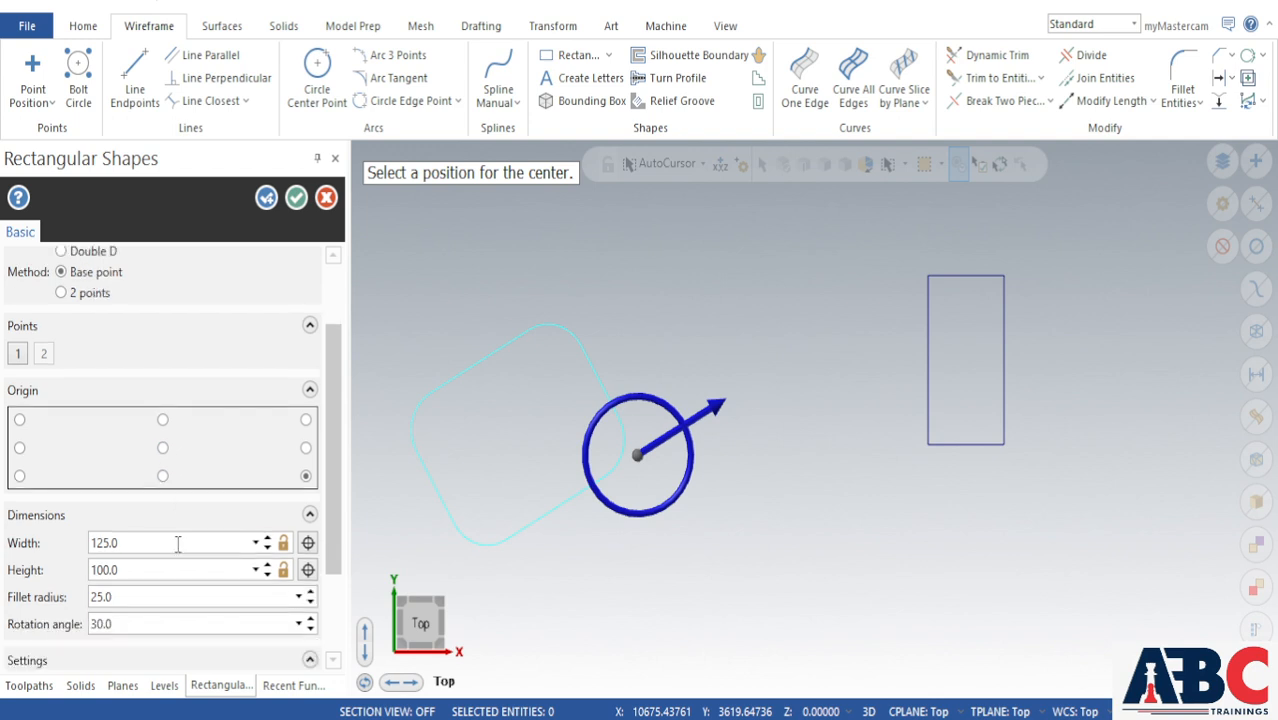
{"action": "double_click", "coordinate": [155, 497]}
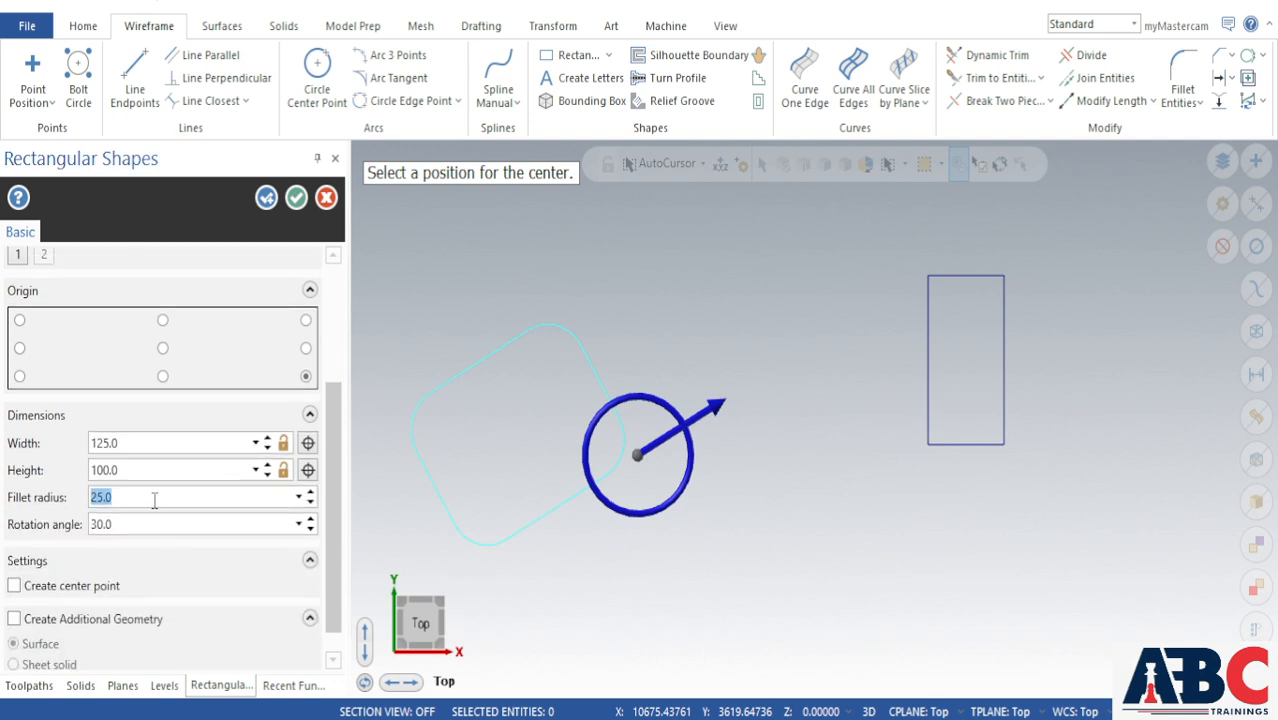
{"action": "type", "text": "0"}
{"action": "double_click", "coordinate": [133, 525]}
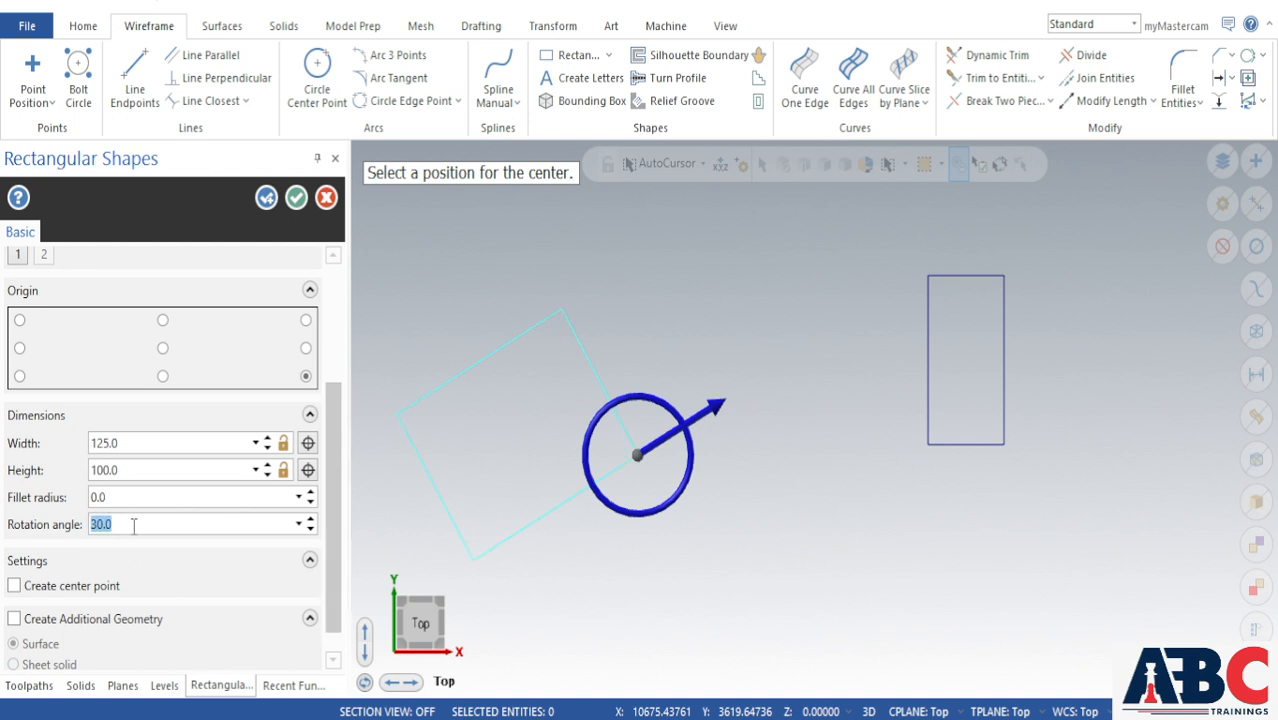
{"action": "type", "text": "0"}
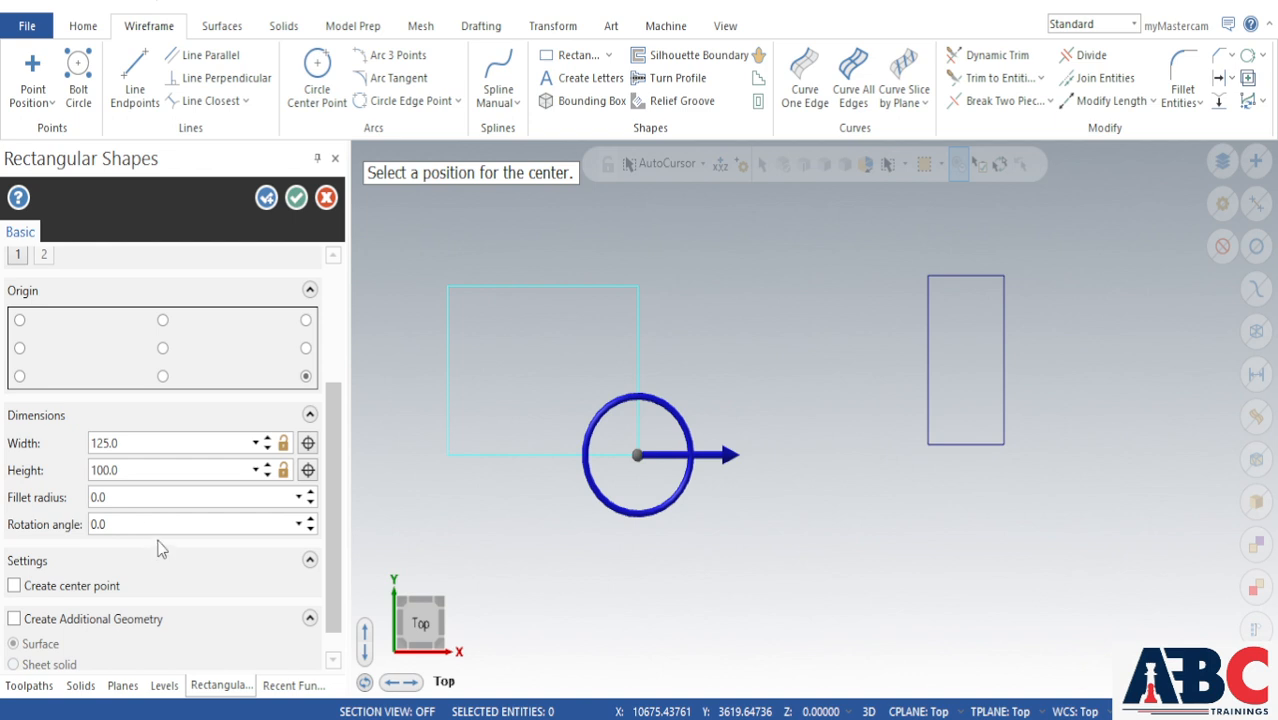
Step: Set the shape's origin to its center, move its base point to the upper left of the existing narrow rectangle, and create it
{"action": "left_click", "coordinate": [162, 348]}
{"action": "scroll", "coordinate": [160, 497], "scroll_direction": "up", "scroll_amount": 3}
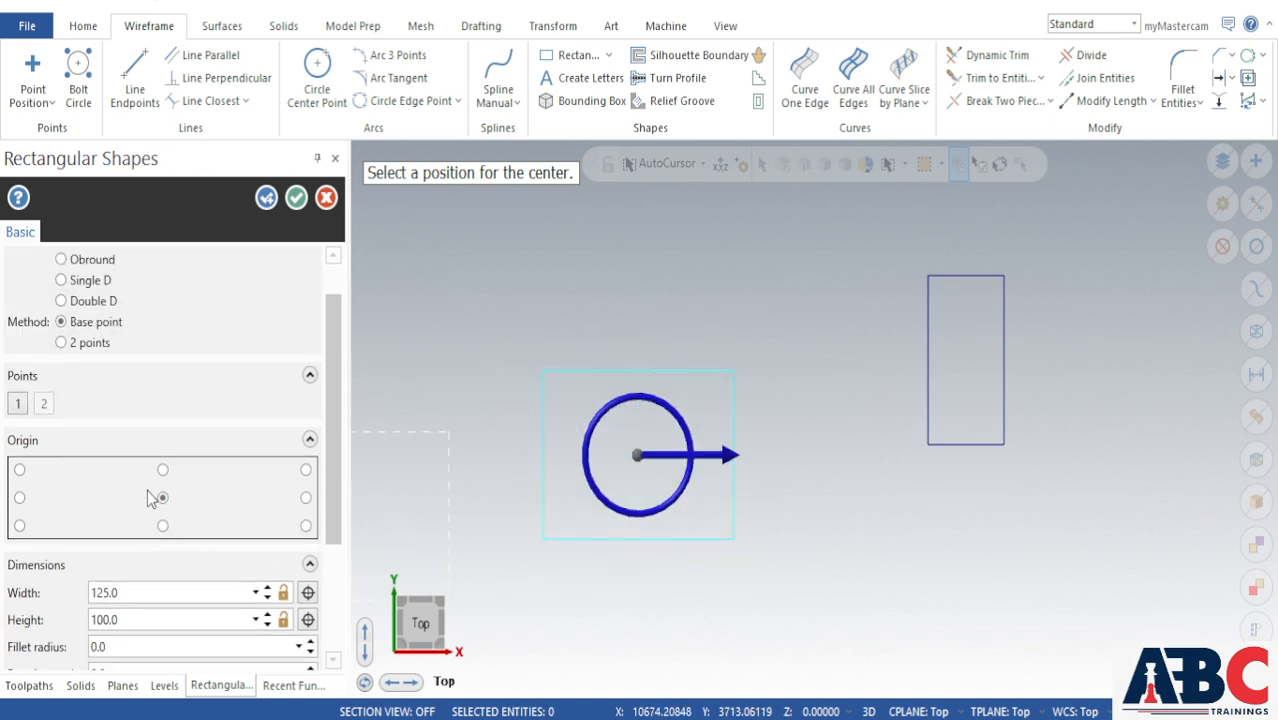
{"action": "left_click", "coordinate": [17, 405]}
{"action": "left_click", "coordinate": [770, 323]}
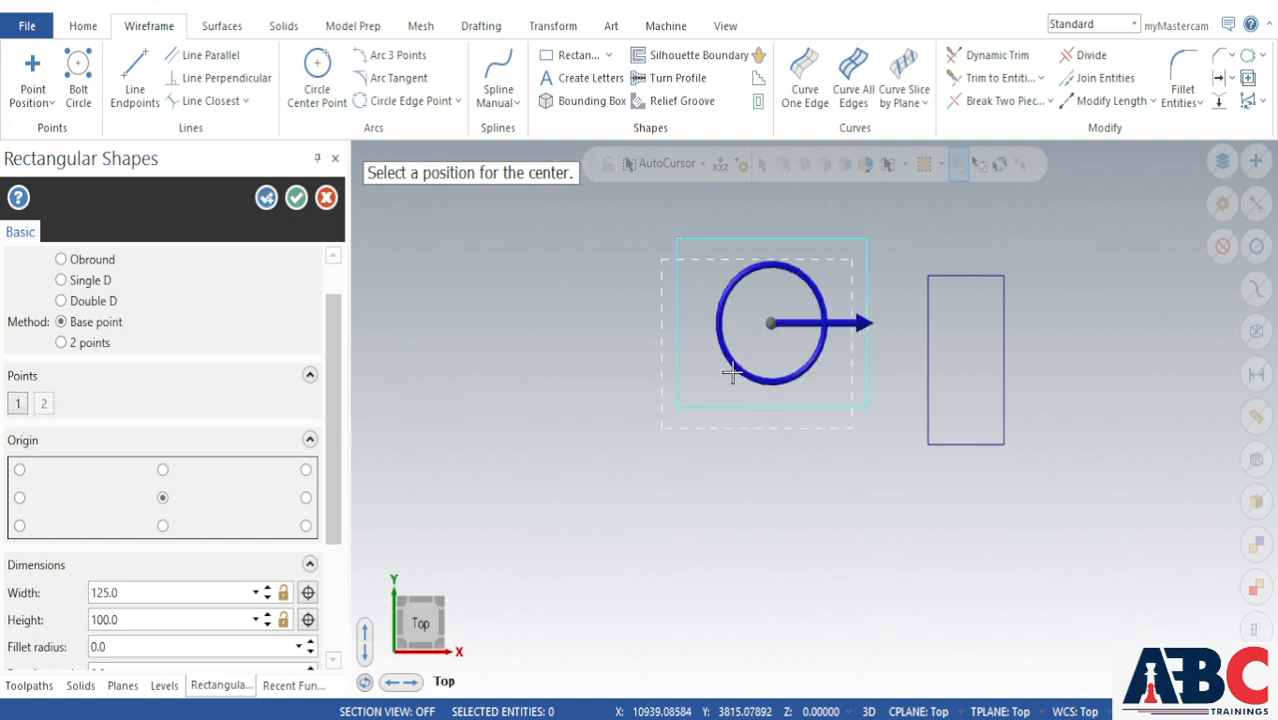
{"action": "left_click", "coordinate": [266, 198]}
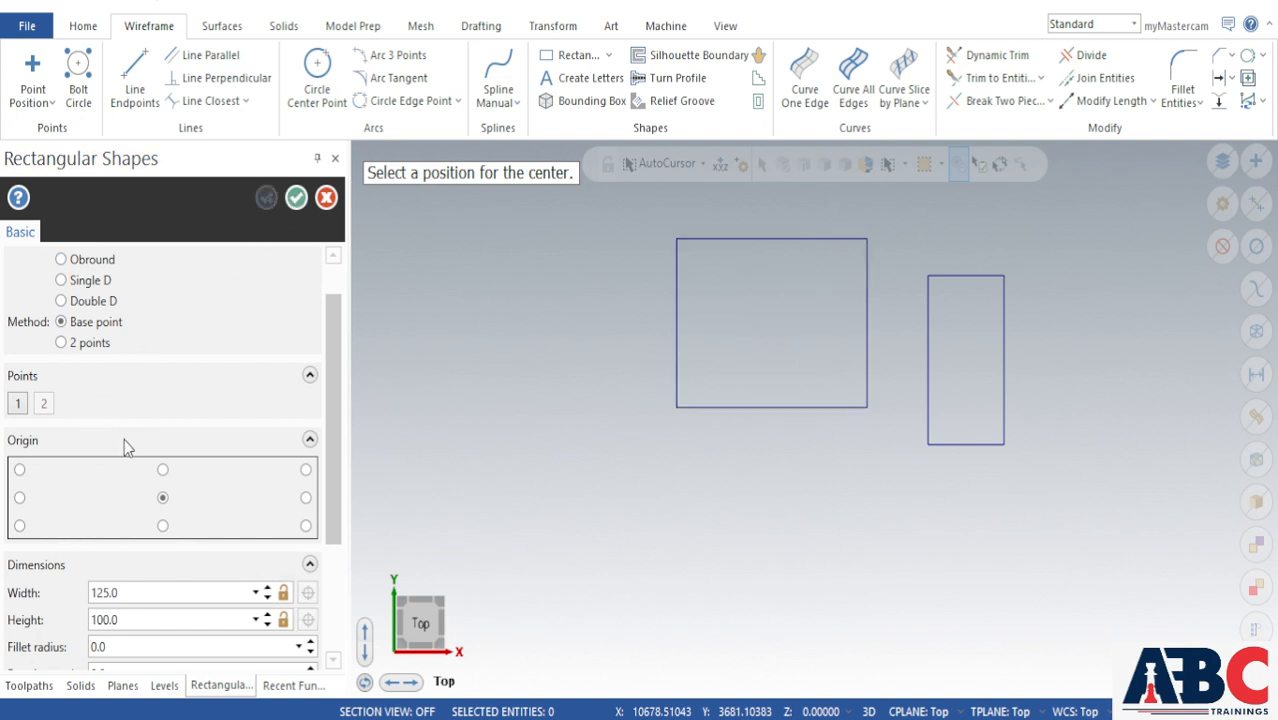
Step: Start an obround shape by base point, placing its center below the lower-left corner of the 125 by 100 rectangle
{"action": "scroll", "coordinate": [124, 439], "scroll_direction": "up", "scroll_amount": 1}
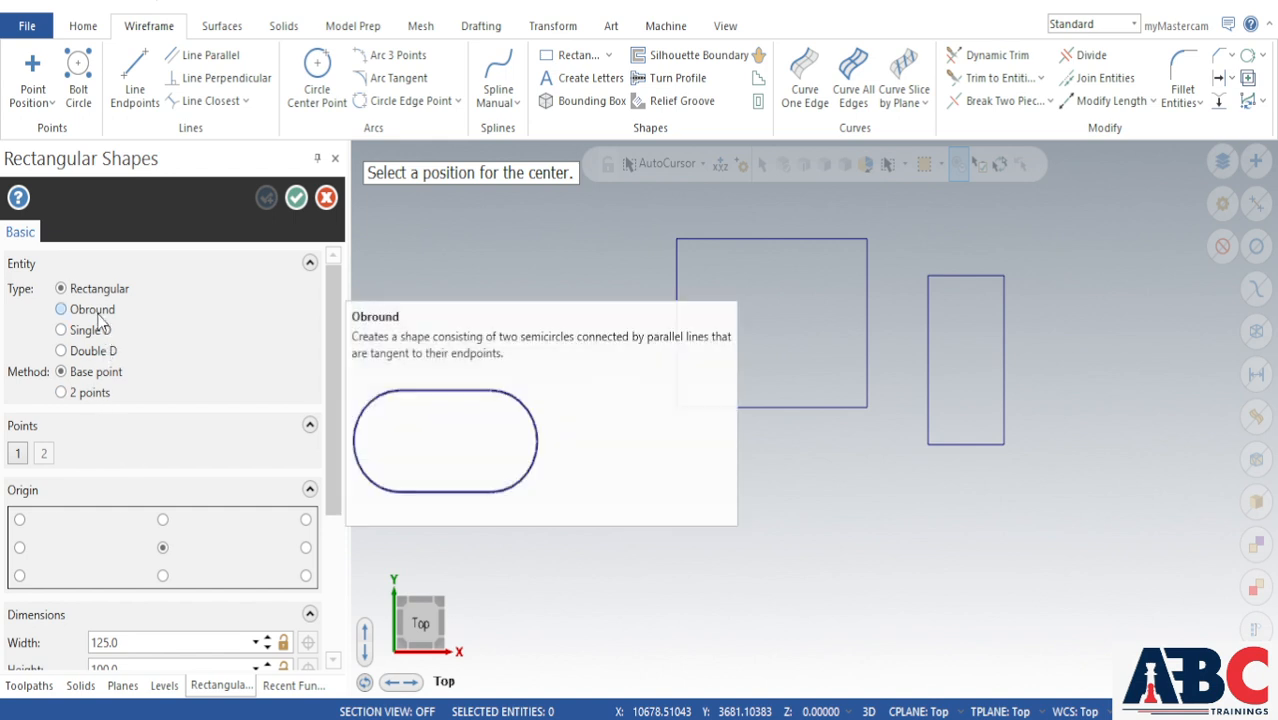
{"action": "left_click", "coordinate": [96, 312]}
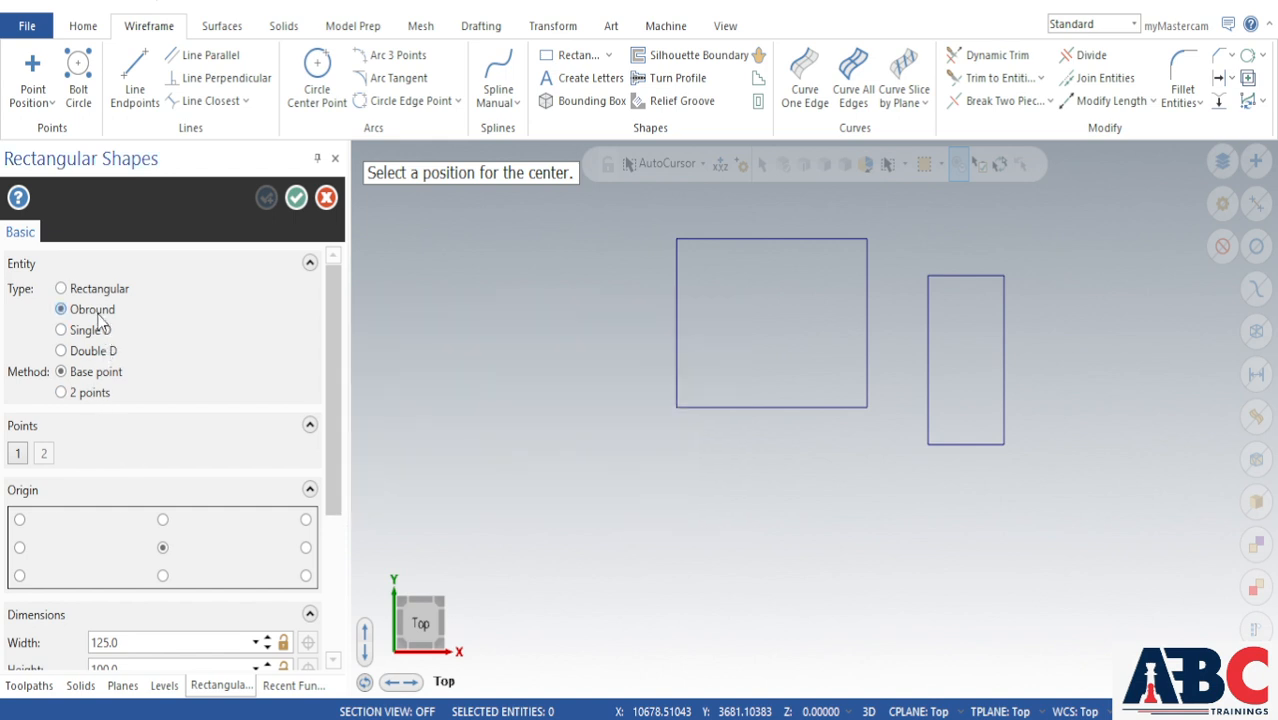
{"action": "left_click", "coordinate": [674, 540]}
{"action": "left_click", "coordinate": [676, 537]}
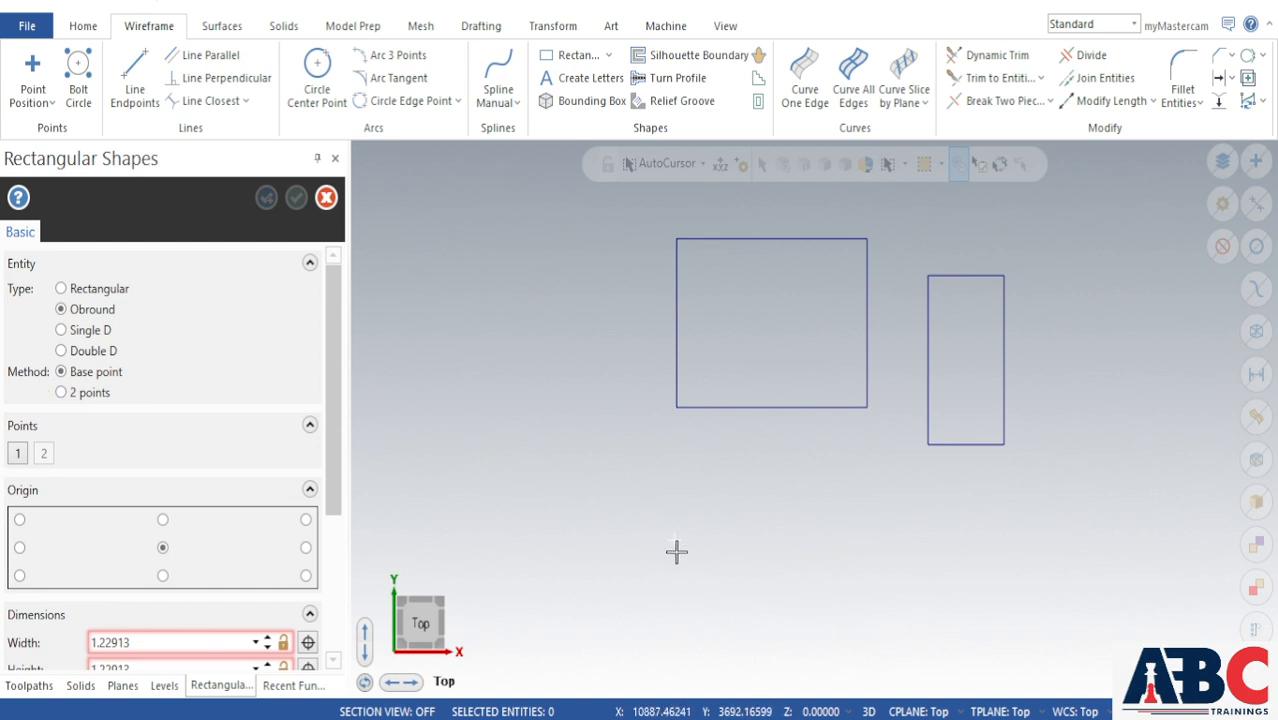
Step: Set the obround's width to 125 and its height to 100
{"action": "scroll", "coordinate": [676, 551], "scroll_direction": "up", "scroll_amount": 3}
{"action": "scroll", "coordinate": [100, 558], "scroll_direction": "down", "scroll_amount": 3}
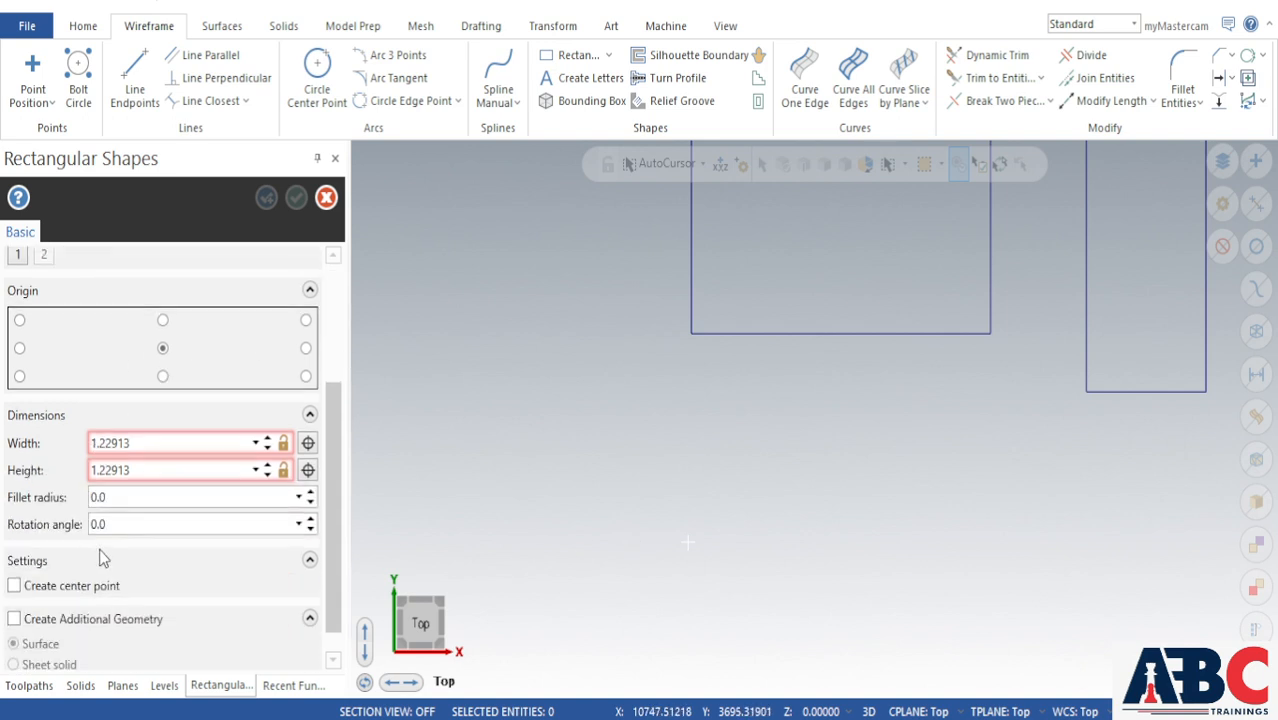
{"action": "left_click", "coordinate": [150, 443]}
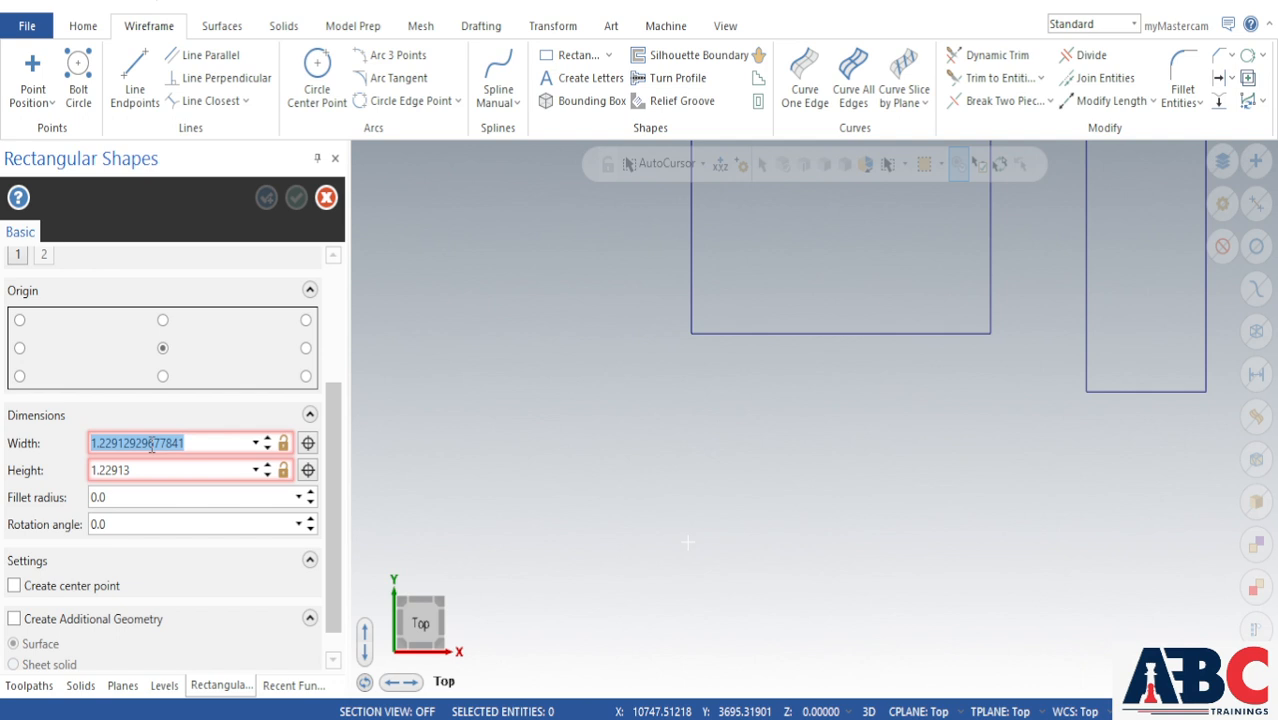
{"action": "type", "text": "125"}
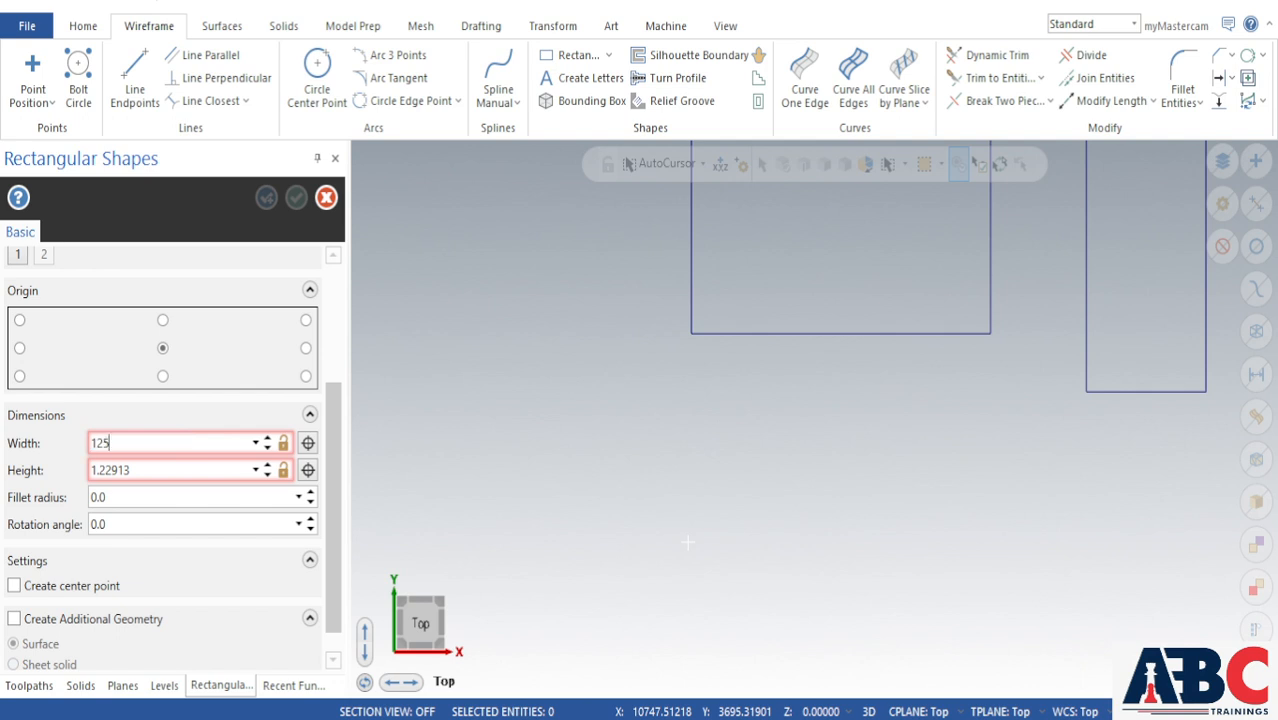
{"action": "key", "text": "Return"}
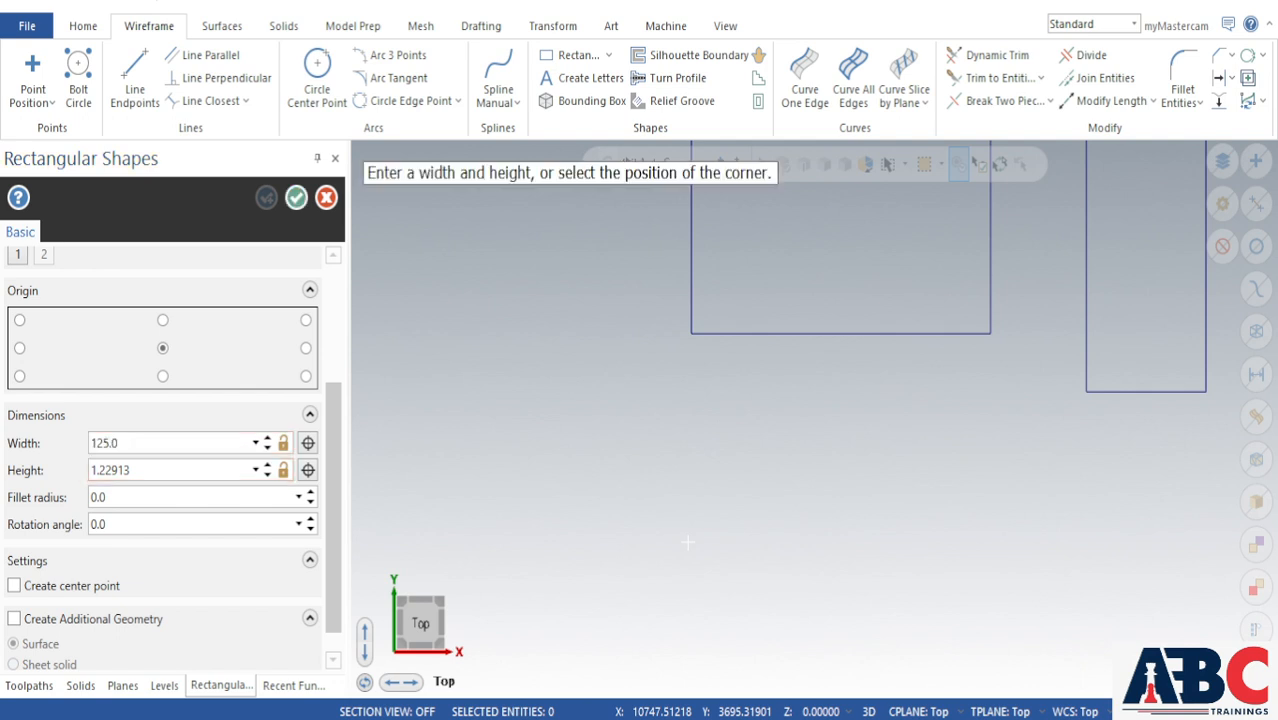
{"action": "left_click", "coordinate": [148, 476]}
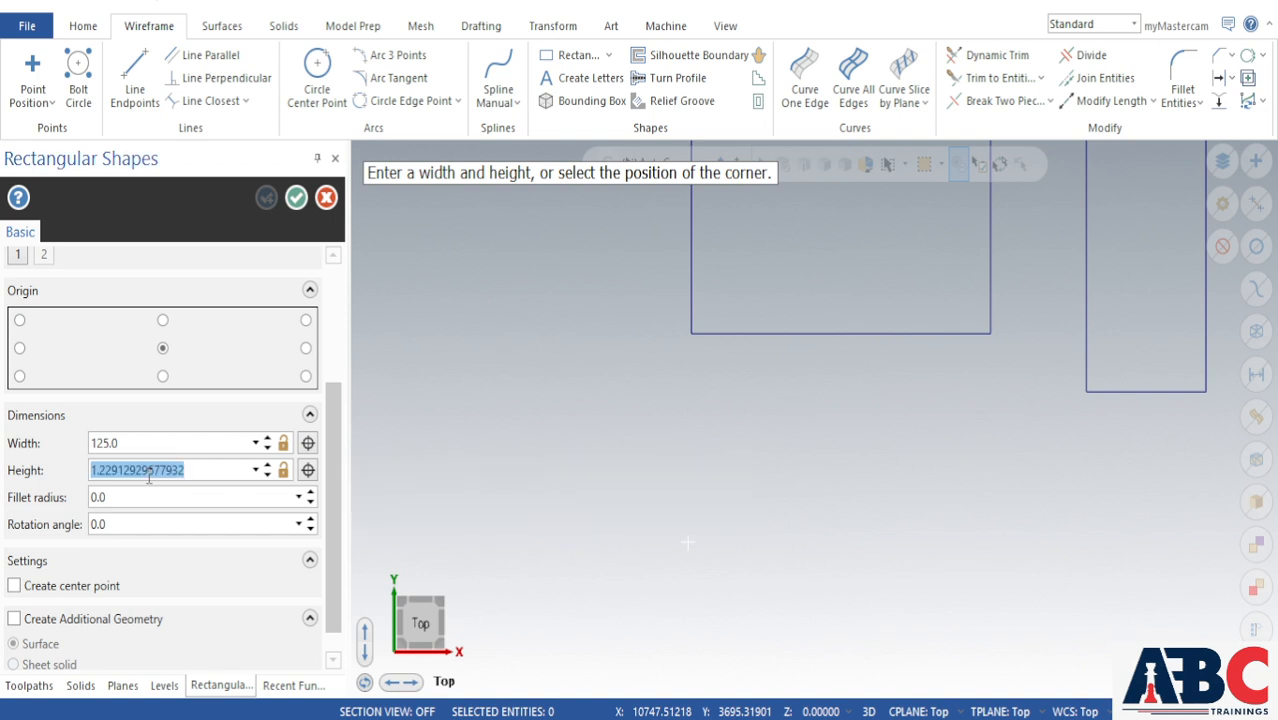
{"action": "type", "text": "100"}
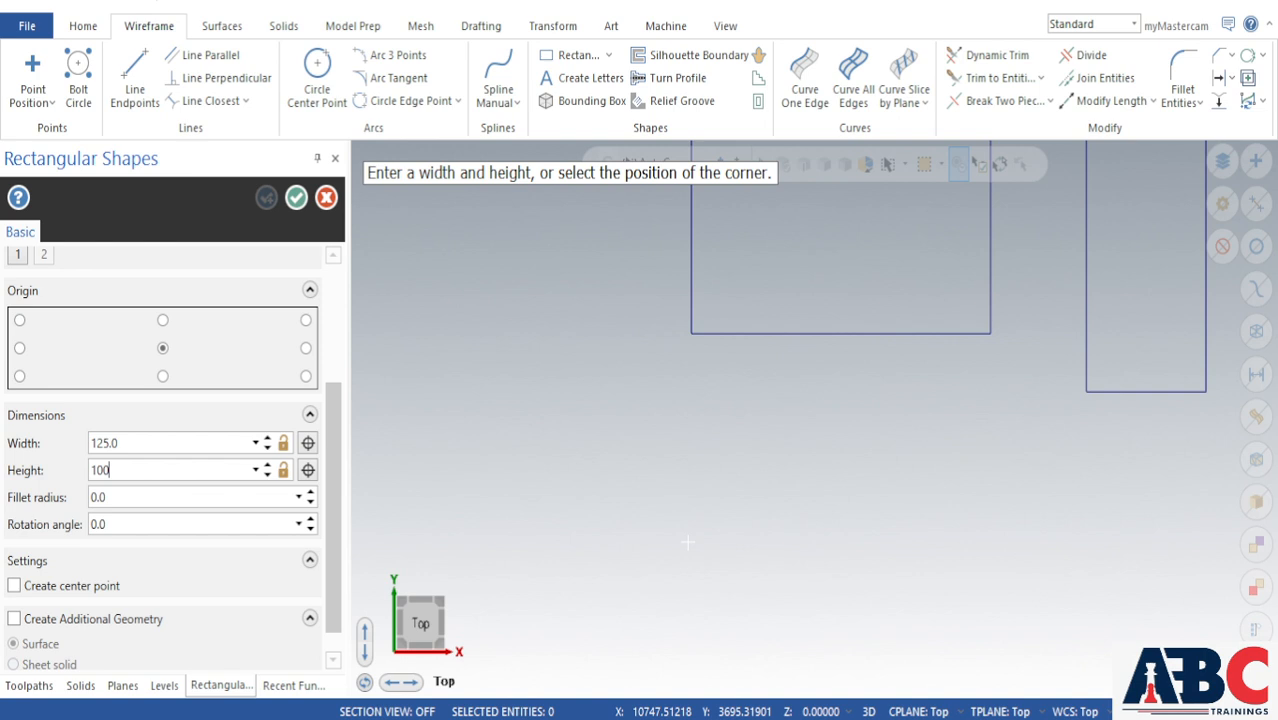
{"action": "key", "text": "Return"}
{"action": "scroll", "coordinate": [650, 525], "scroll_direction": "down", "scroll_amount": 2}
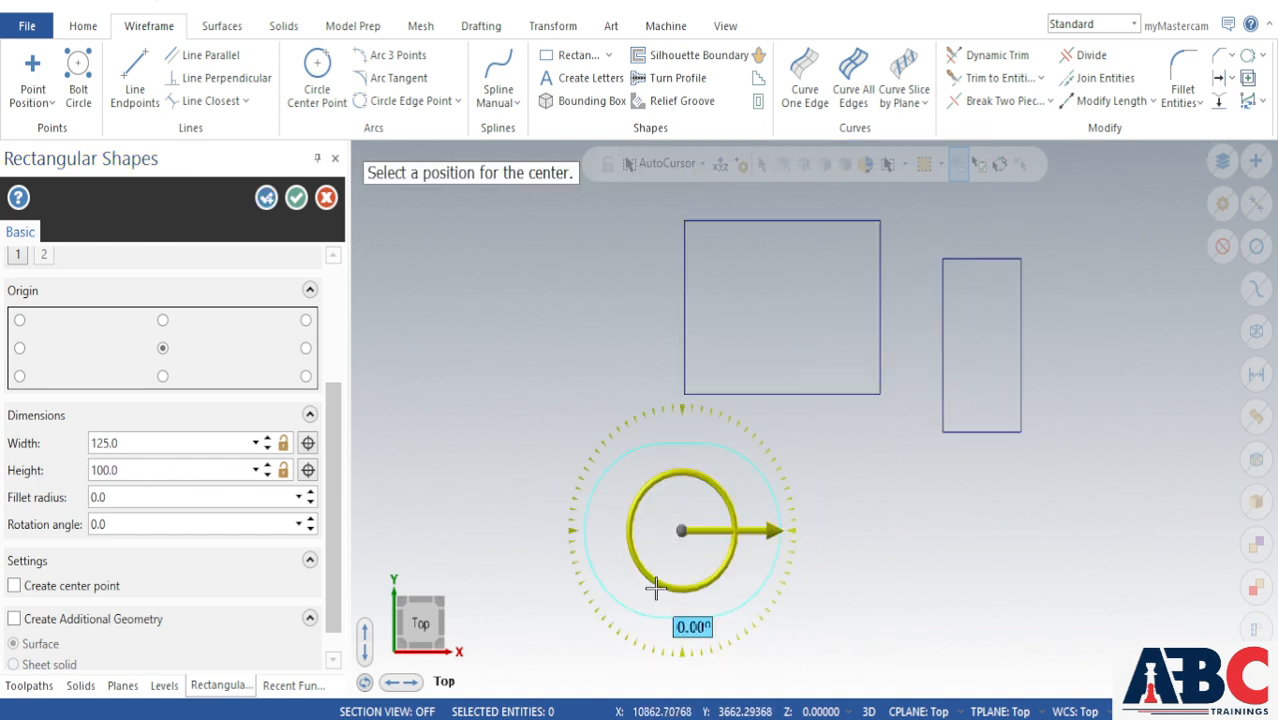
Step: Try the upper-left, middle-left and lower-left origin positions for the obround, ending with the center as its origin
{"action": "left_click", "coordinate": [19, 320]}
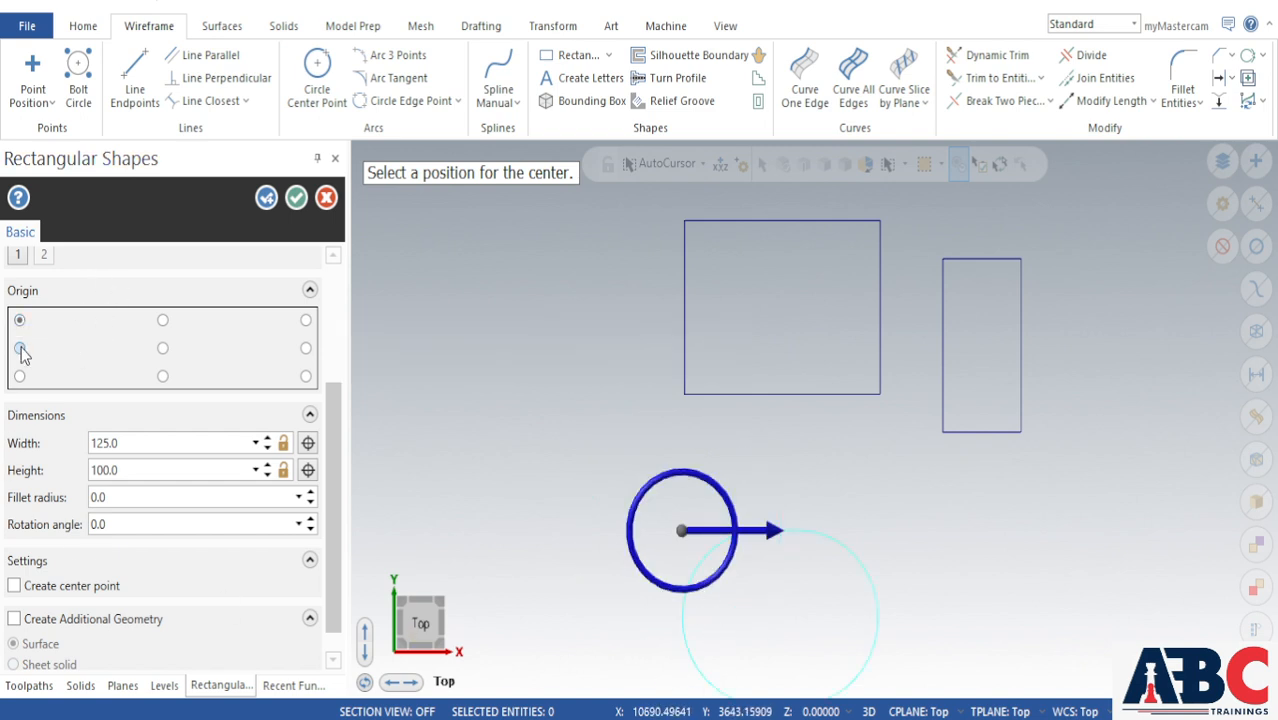
{"action": "left_click", "coordinate": [20, 348]}
{"action": "left_click", "coordinate": [20, 377]}
{"action": "left_click", "coordinate": [163, 349]}
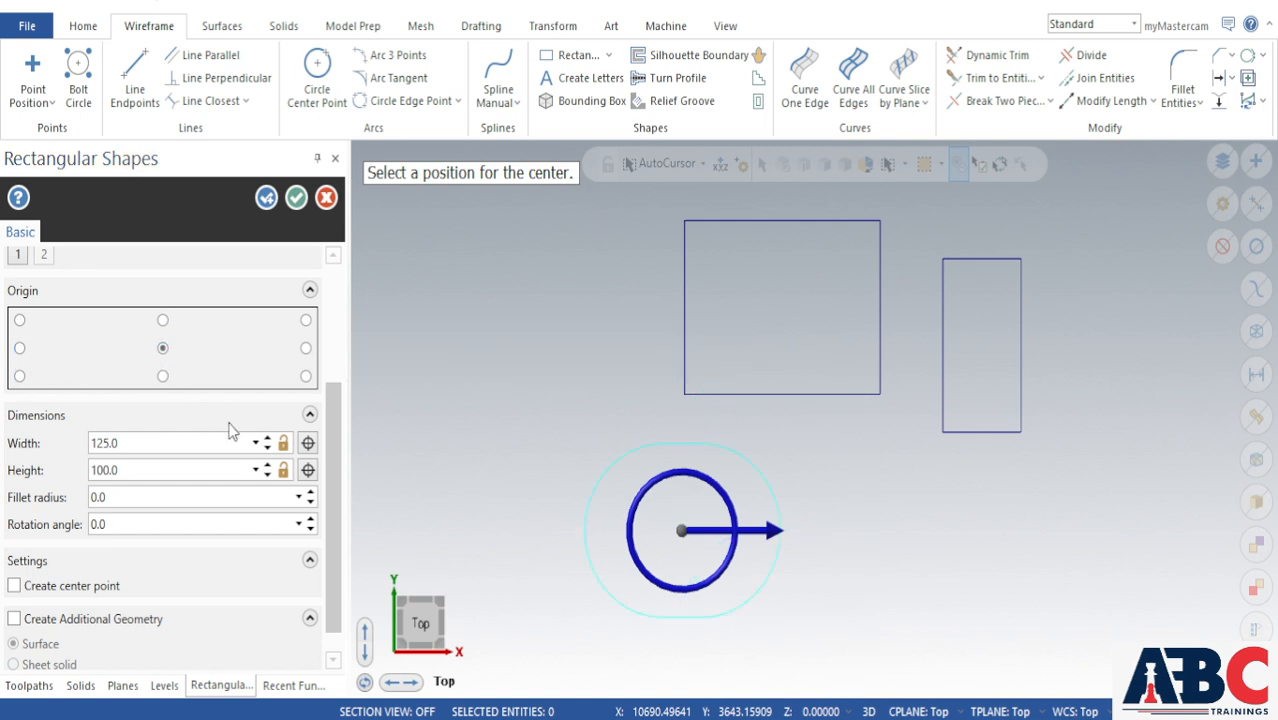
Step: Reposition the obround's base point to below the narrow rectangle
{"action": "scroll", "coordinate": [250, 442], "scroll_direction": "up", "scroll_amount": 2}
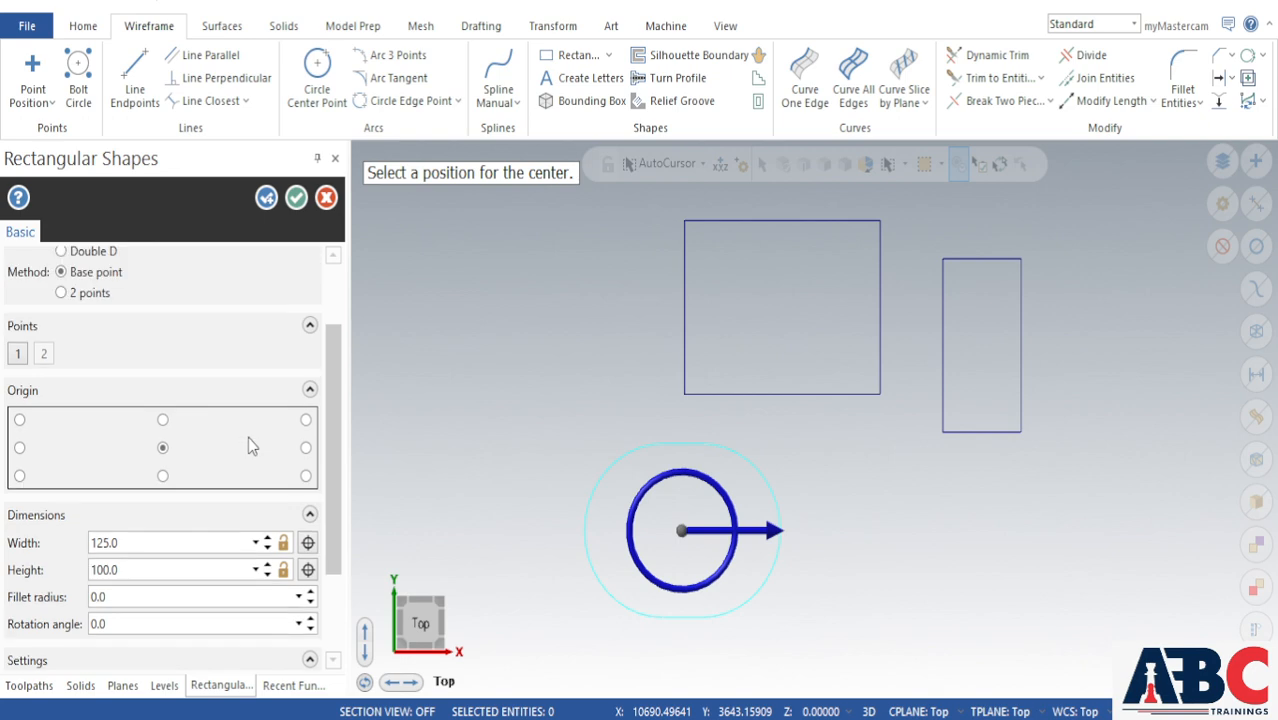
{"action": "left_click", "coordinate": [19, 356]}
{"action": "left_click", "coordinate": [1039, 565]}
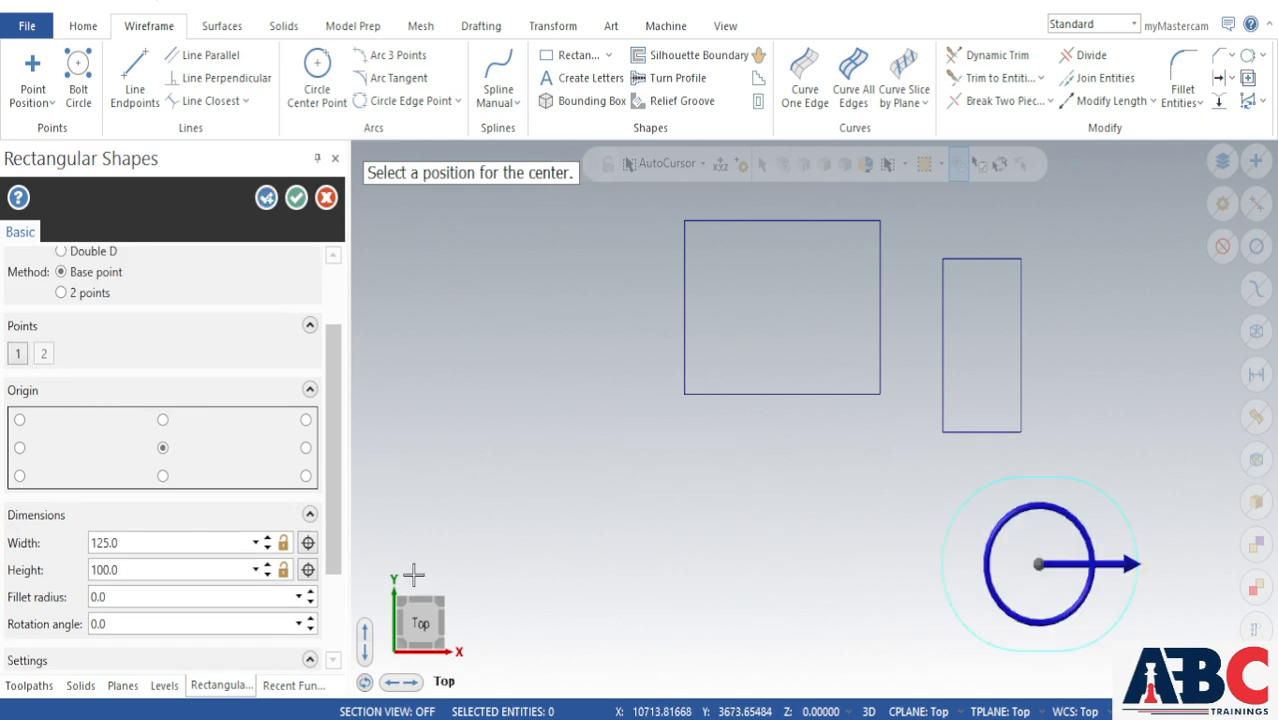
Step: Enable center point creation for the obround and create the shape
{"action": "scroll", "coordinate": [159, 545], "scroll_direction": "up", "scroll_amount": 2}
{"action": "scroll", "coordinate": [159, 546], "scroll_direction": "down", "scroll_amount": 3}
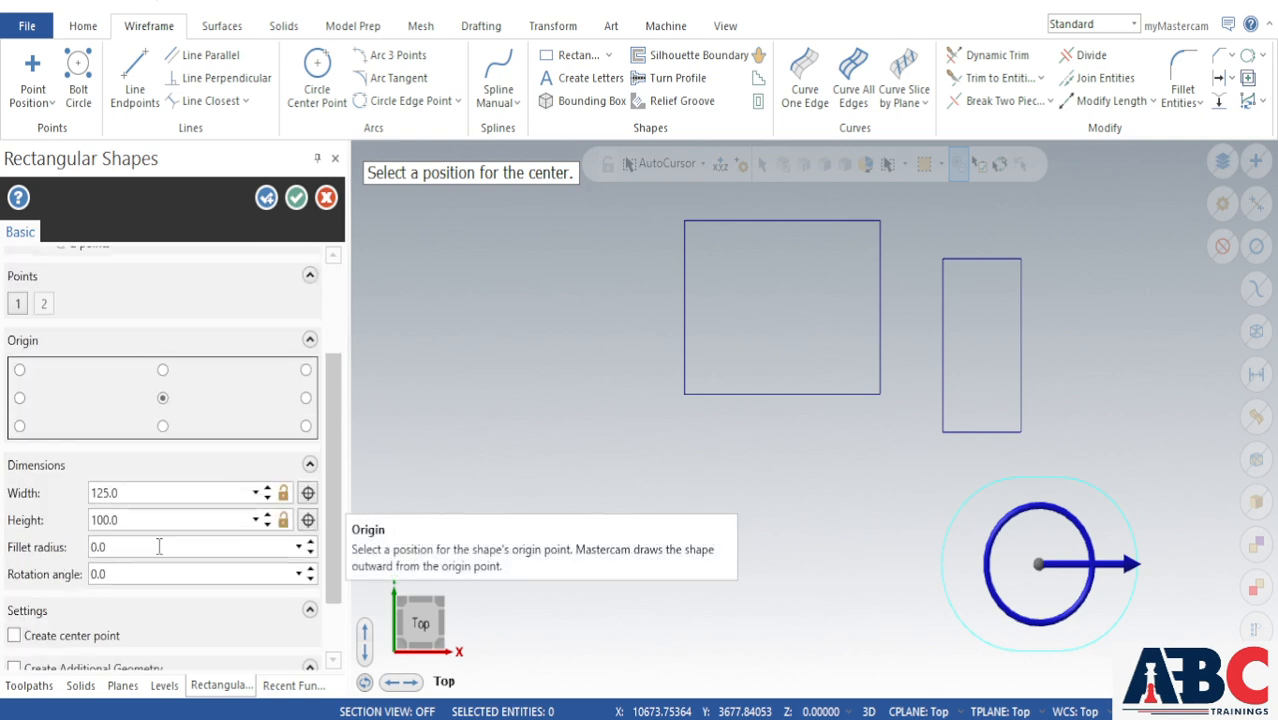
{"action": "scroll", "coordinate": [159, 546], "scroll_direction": "down", "scroll_amount": 2}
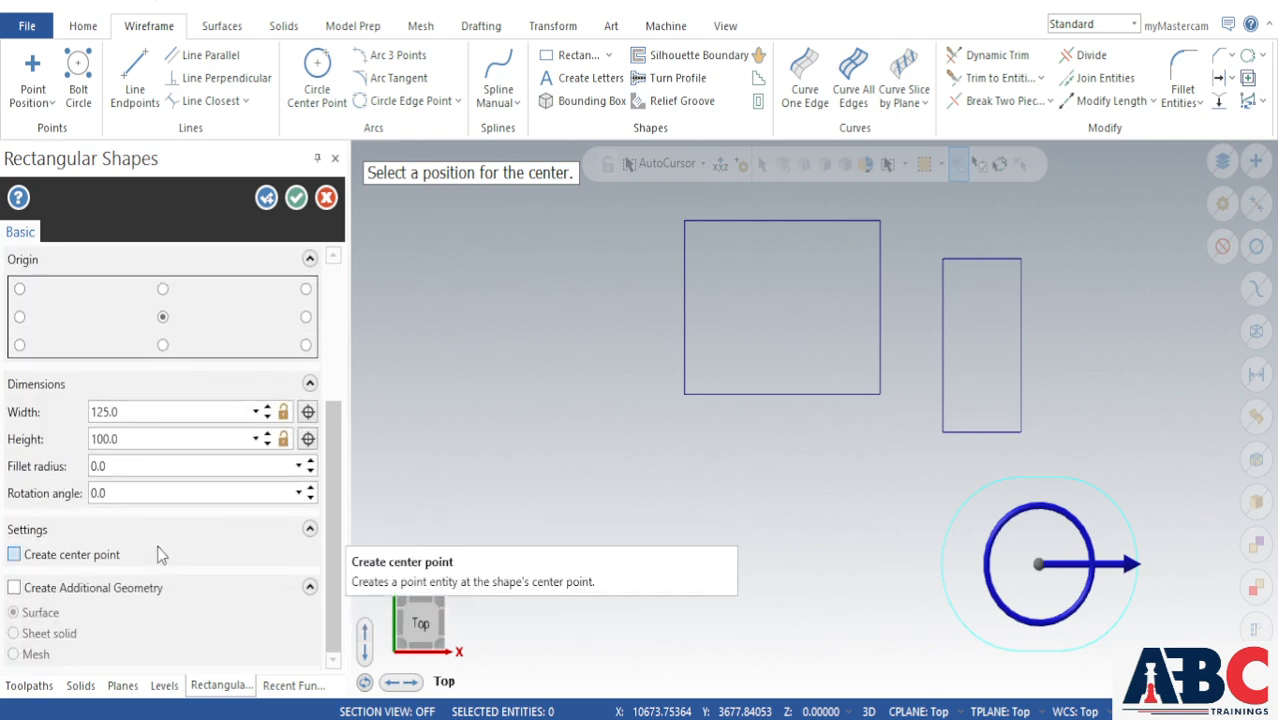
{"action": "left_click", "coordinate": [89, 563]}
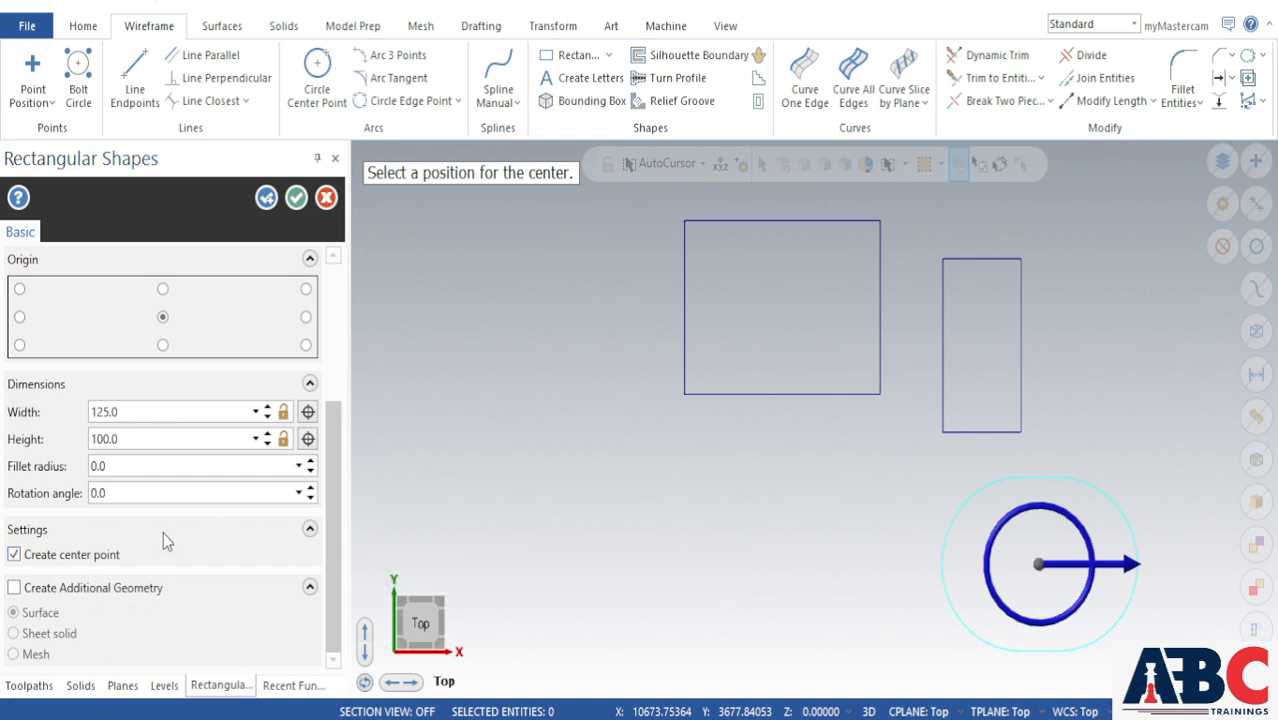
{"action": "scroll", "coordinate": [163, 520], "scroll_direction": "up", "scroll_amount": 6}
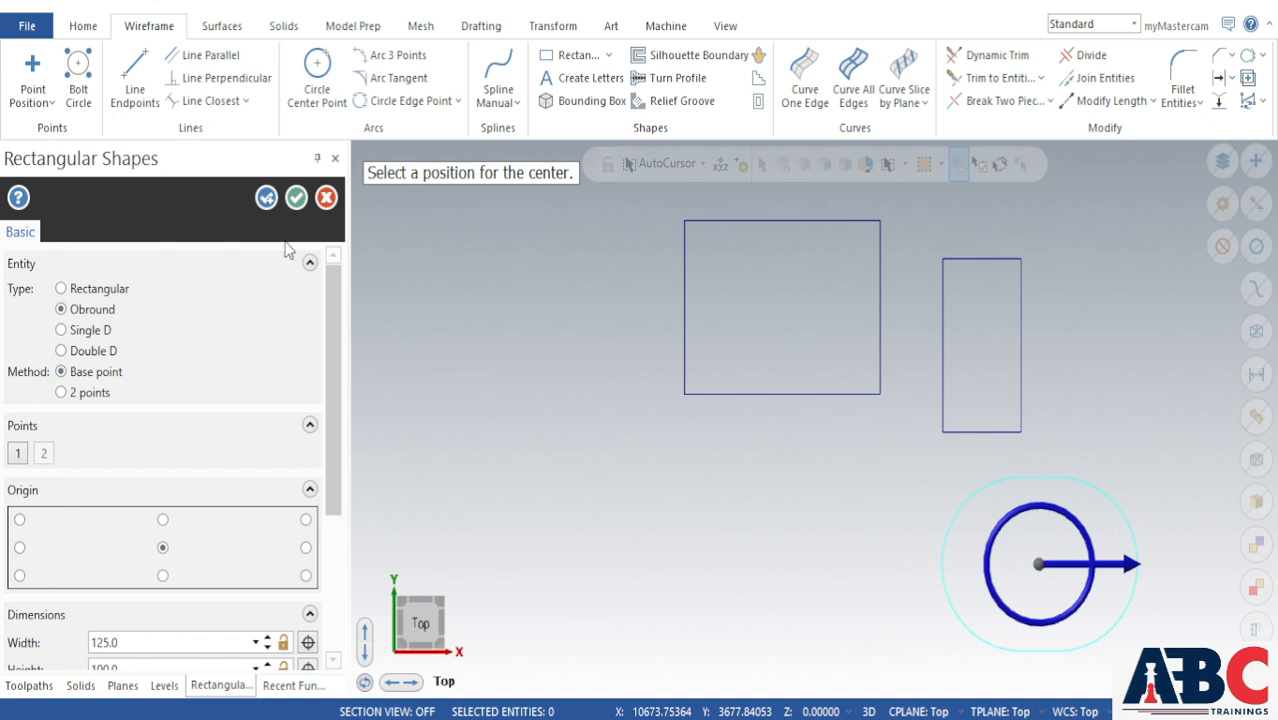
{"action": "left_click", "coordinate": [296, 197]}
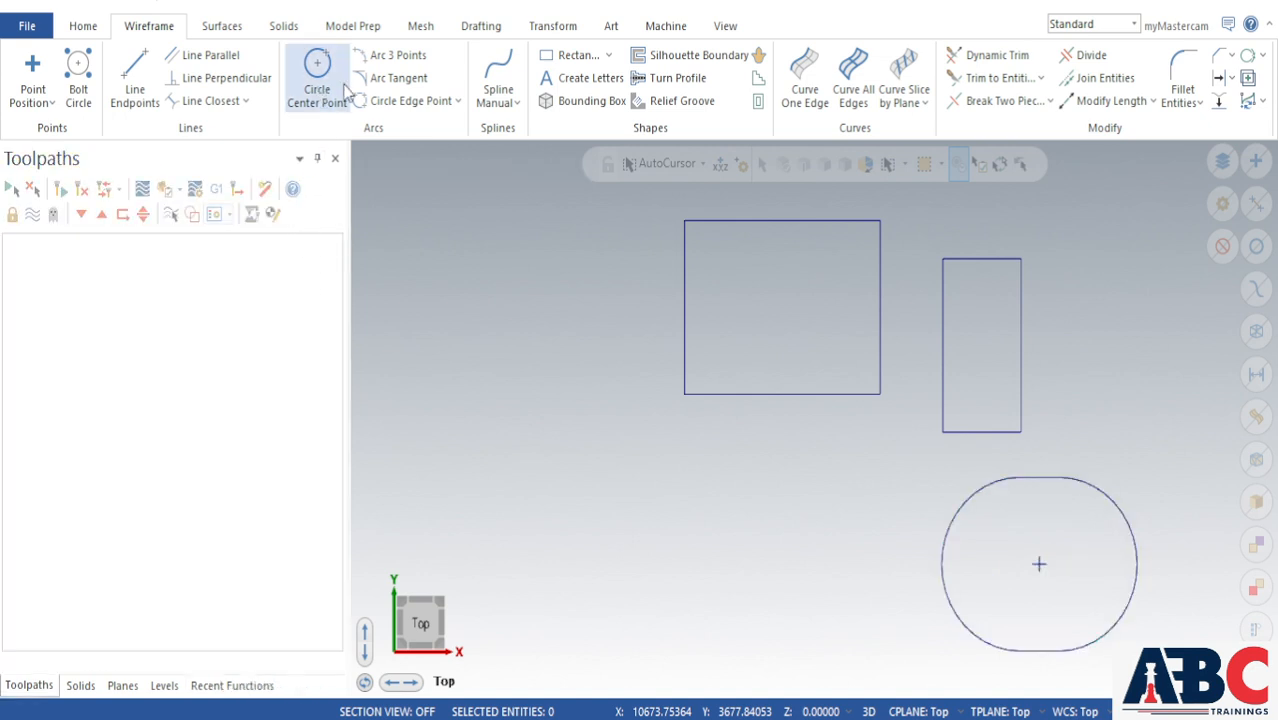
Step: Start a Single D rectangular shape by base point, placing its center in the empty area left of the obround
{"action": "left_click", "coordinate": [609, 56]}
{"action": "left_click", "coordinate": [605, 104]}
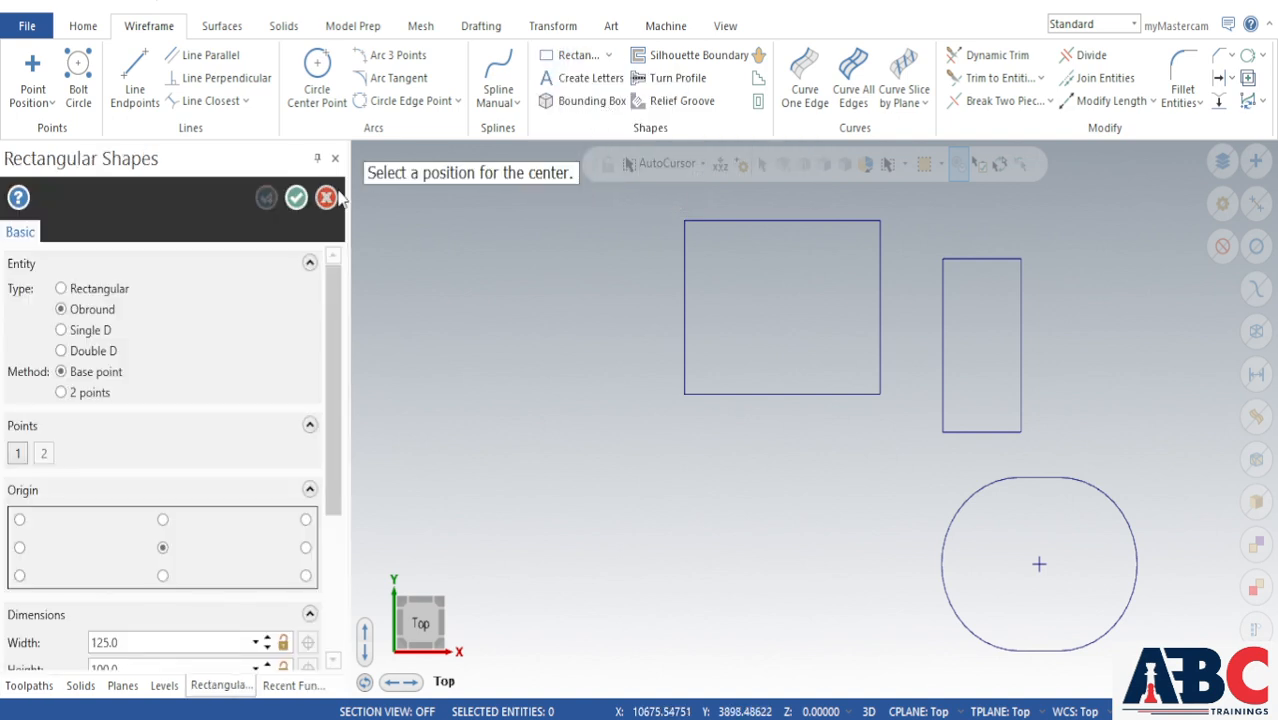
{"action": "left_click", "coordinate": [92, 330]}
{"action": "left_click", "coordinate": [572, 541]}
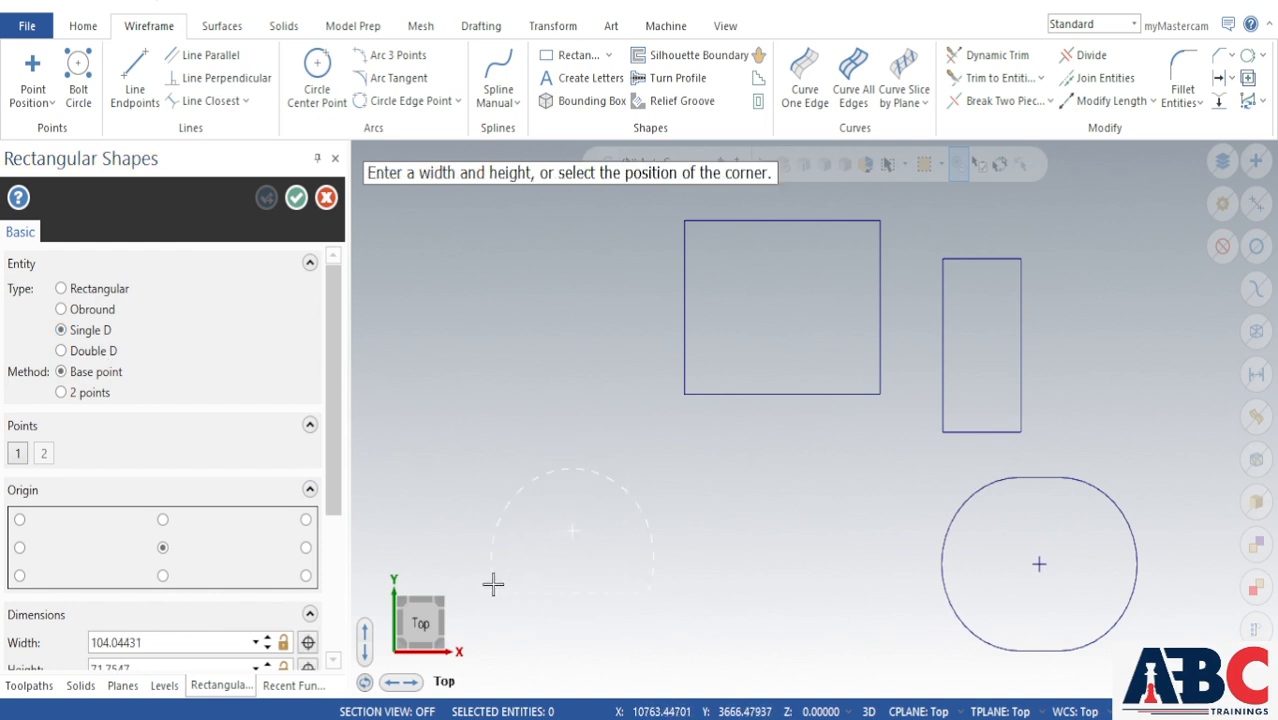
{"action": "left_click", "coordinate": [568, 503]}
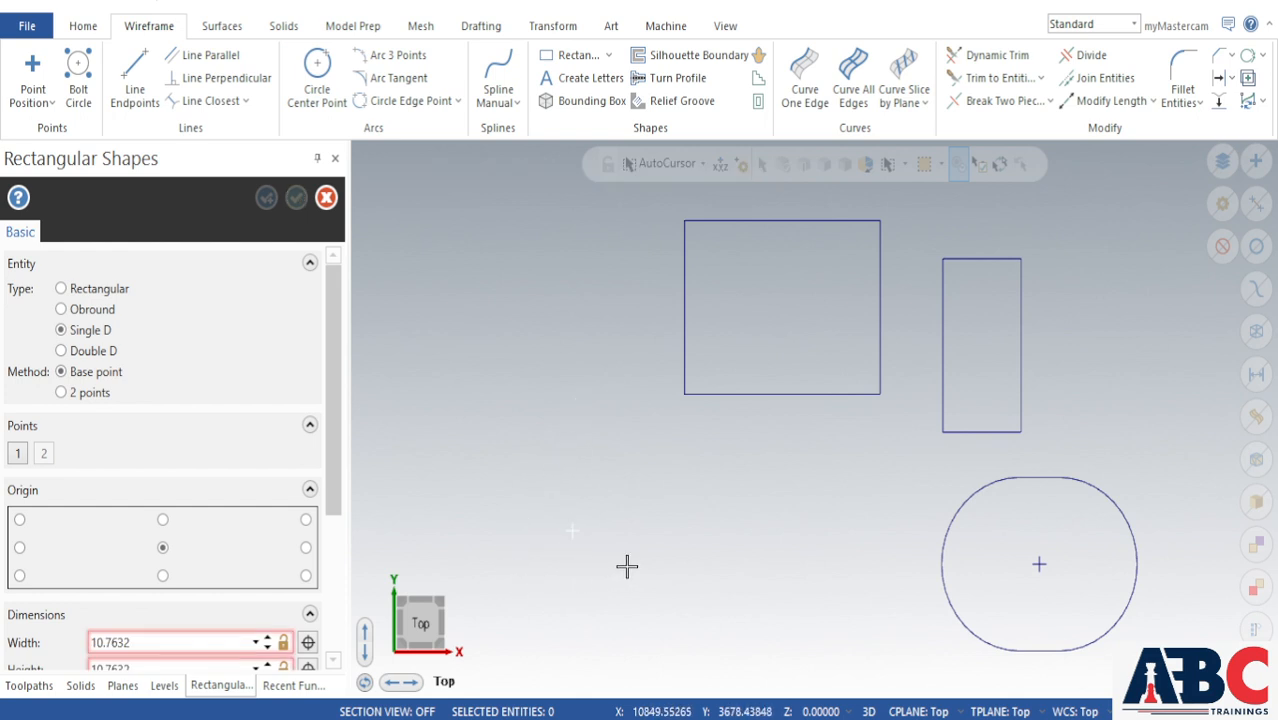
Step: Set the Single D shape's width to 100 and its height to 125
{"action": "scroll", "coordinate": [166, 622], "scroll_direction": "down", "scroll_amount": 3}
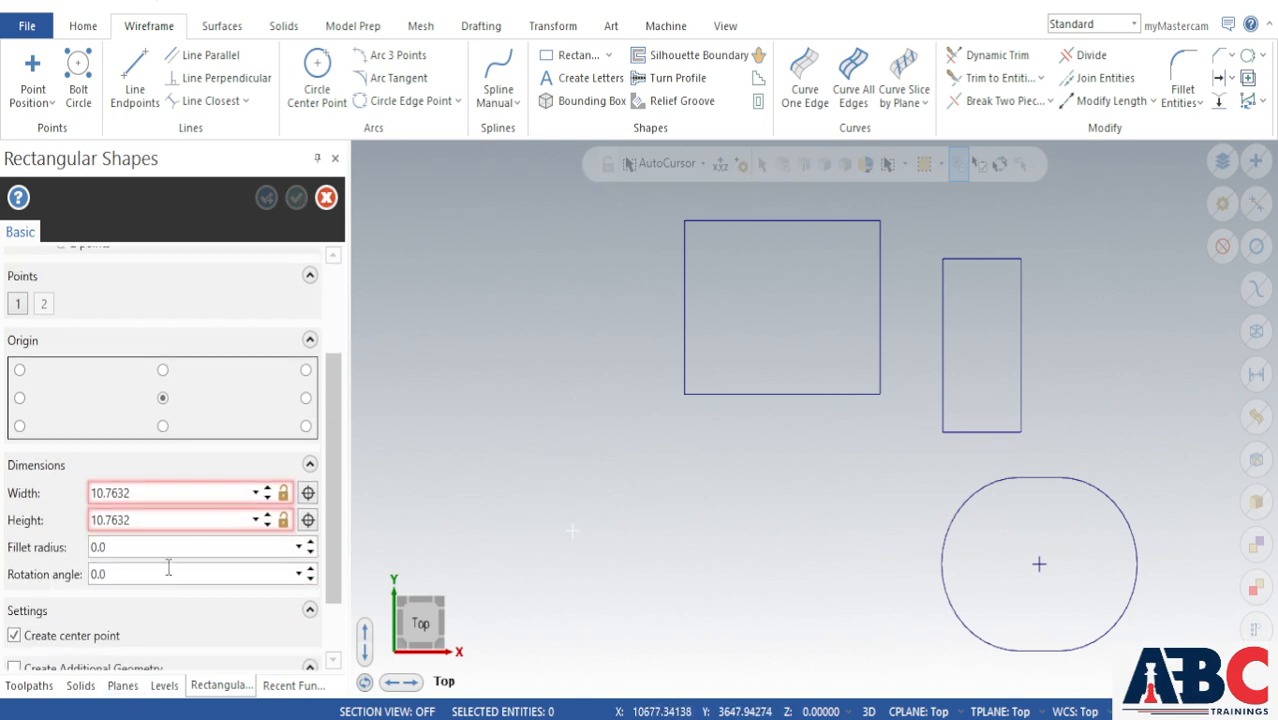
{"action": "left_click", "coordinate": [165, 492]}
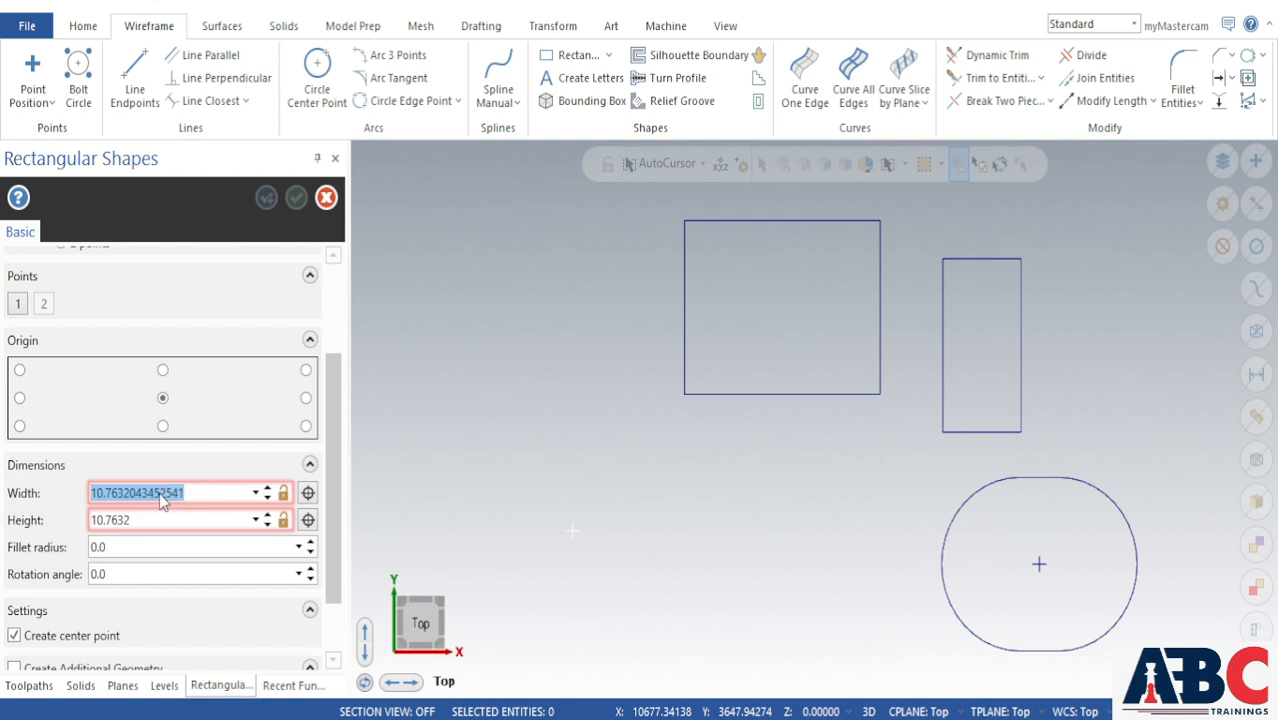
{"action": "type", "text": "100"}
{"action": "key", "text": "Return"}
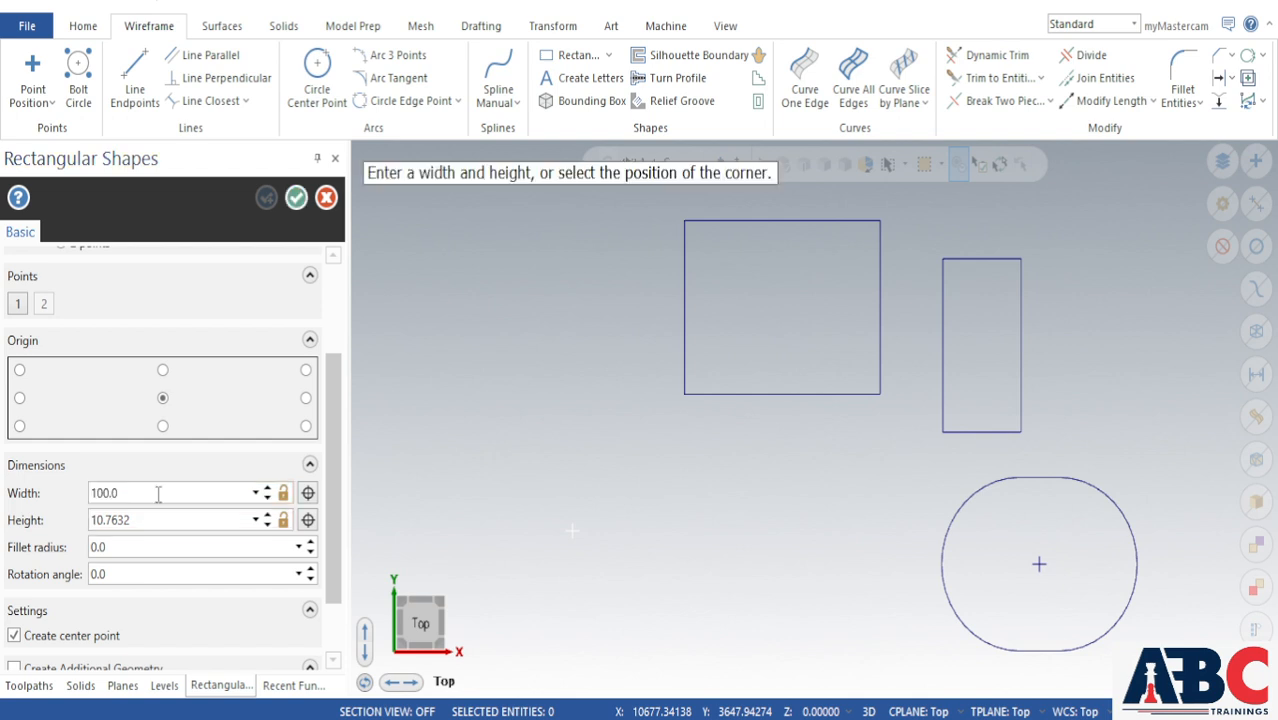
{"action": "left_click", "coordinate": [141, 520]}
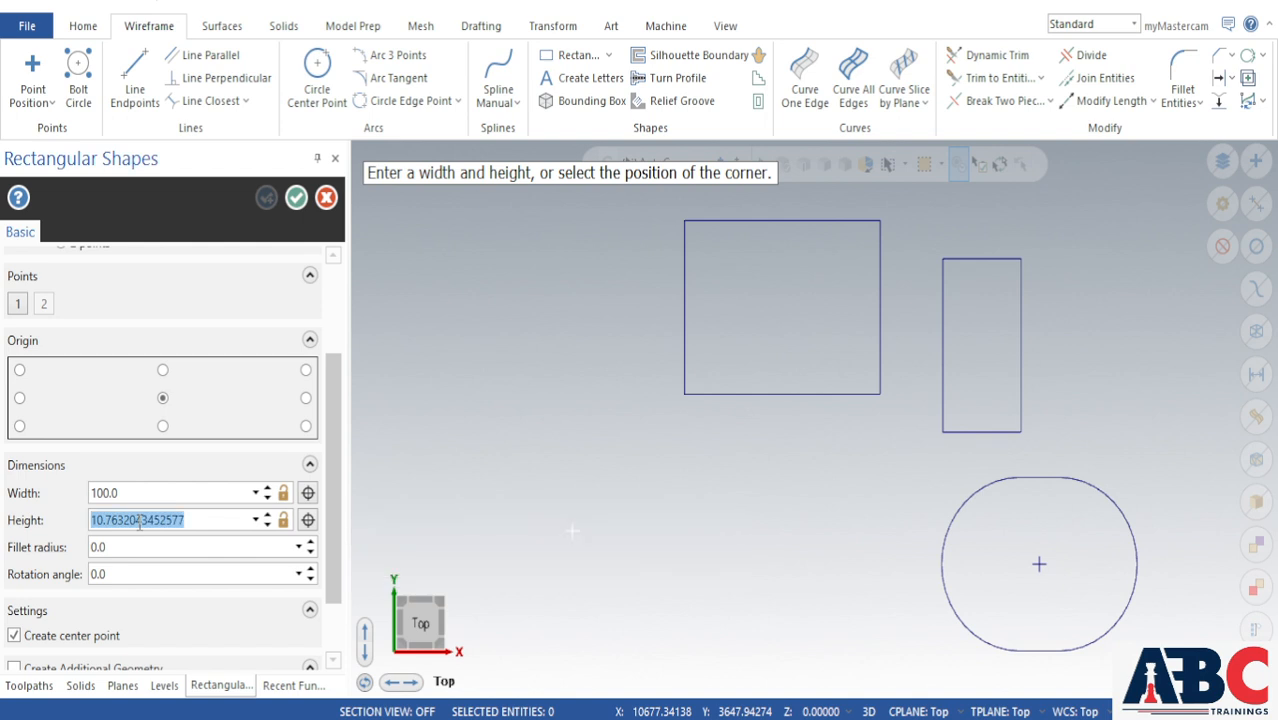
{"action": "type", "text": "125"}
{"action": "key", "text": "Return"}
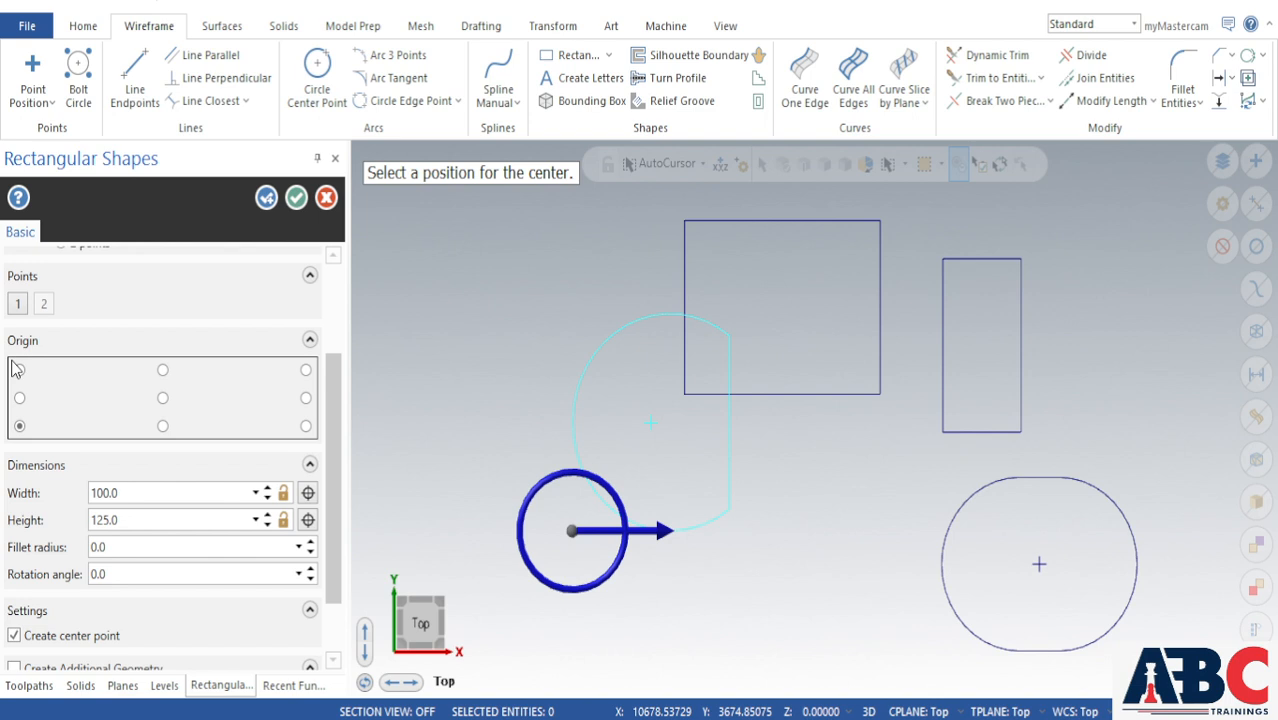
Step: Set the Single D shape's origin to its center and create the shape with its center point
{"action": "left_click", "coordinate": [305, 426]}
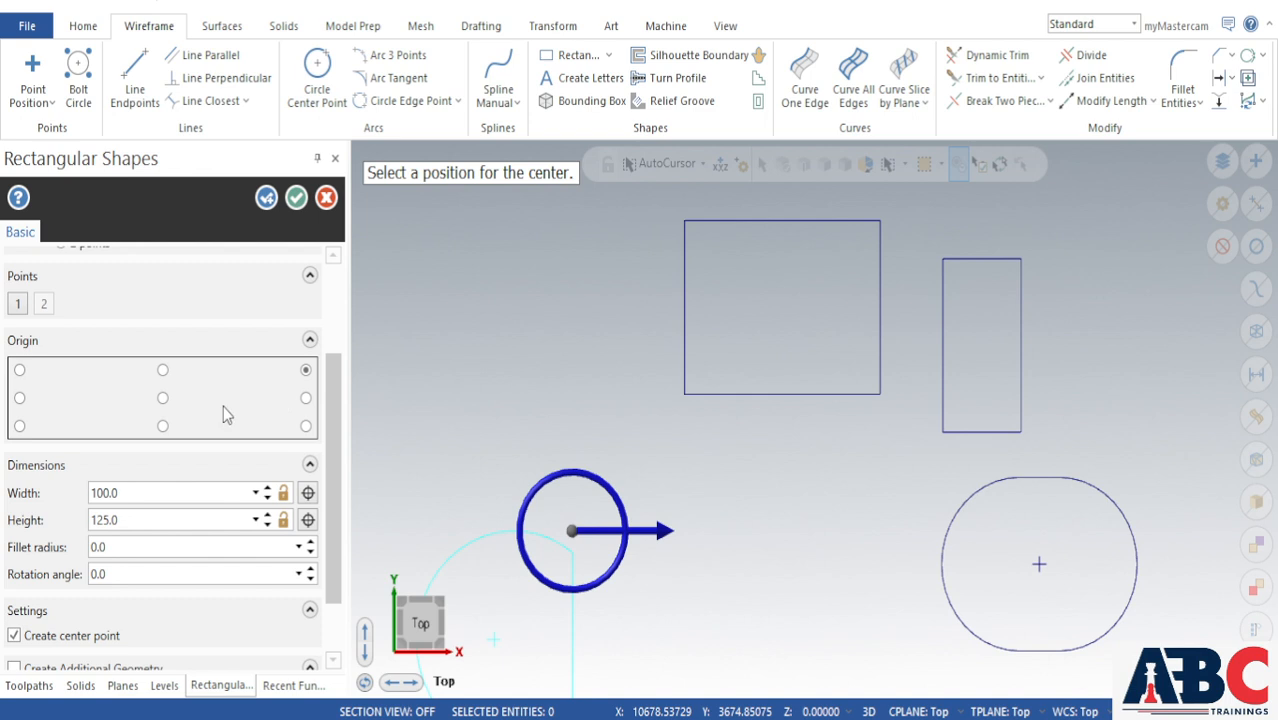
{"action": "left_click", "coordinate": [162, 399]}
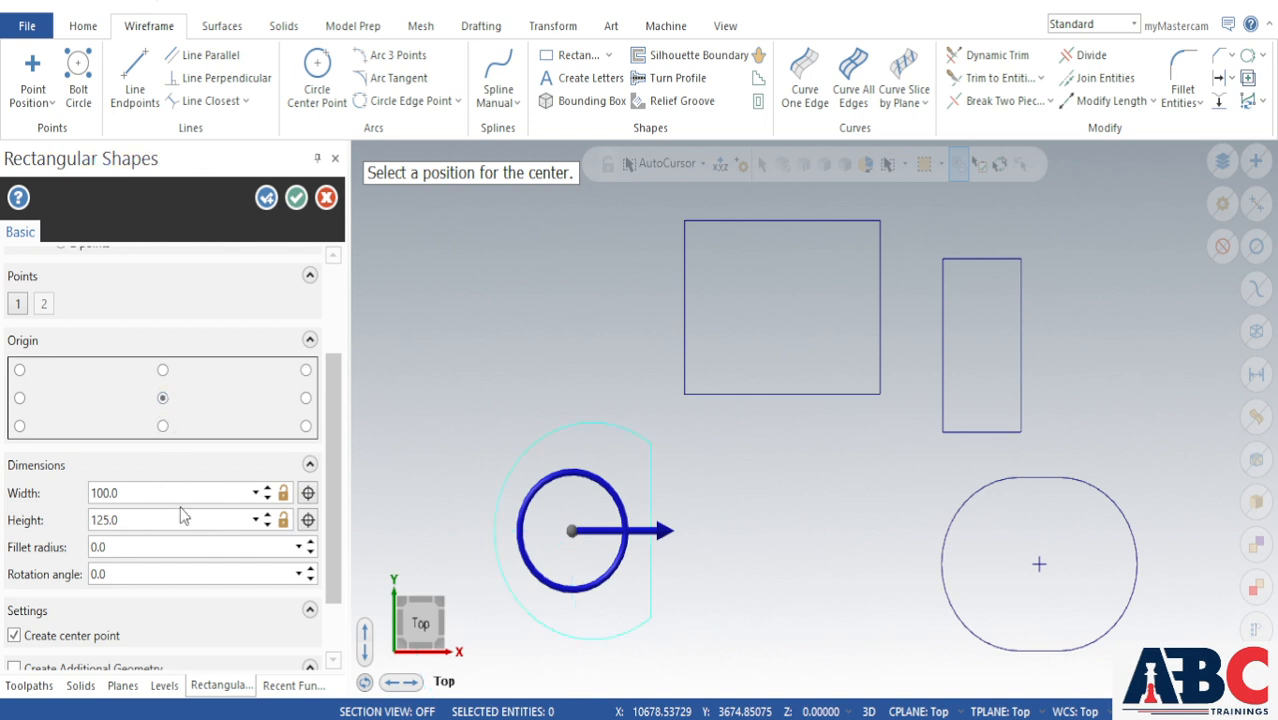
{"action": "scroll", "coordinate": [190, 628], "scroll_direction": "down", "scroll_amount": 1}
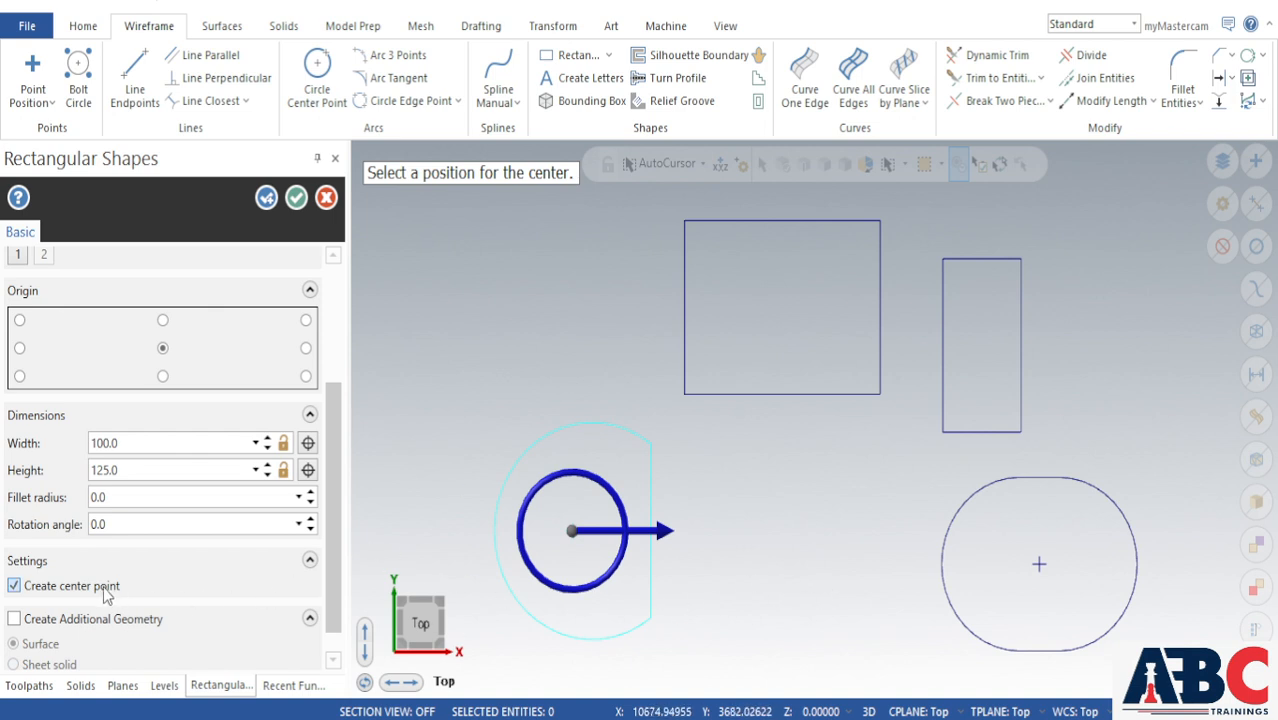
{"action": "scroll", "coordinate": [103, 588], "scroll_direction": "up", "scroll_amount": 4}
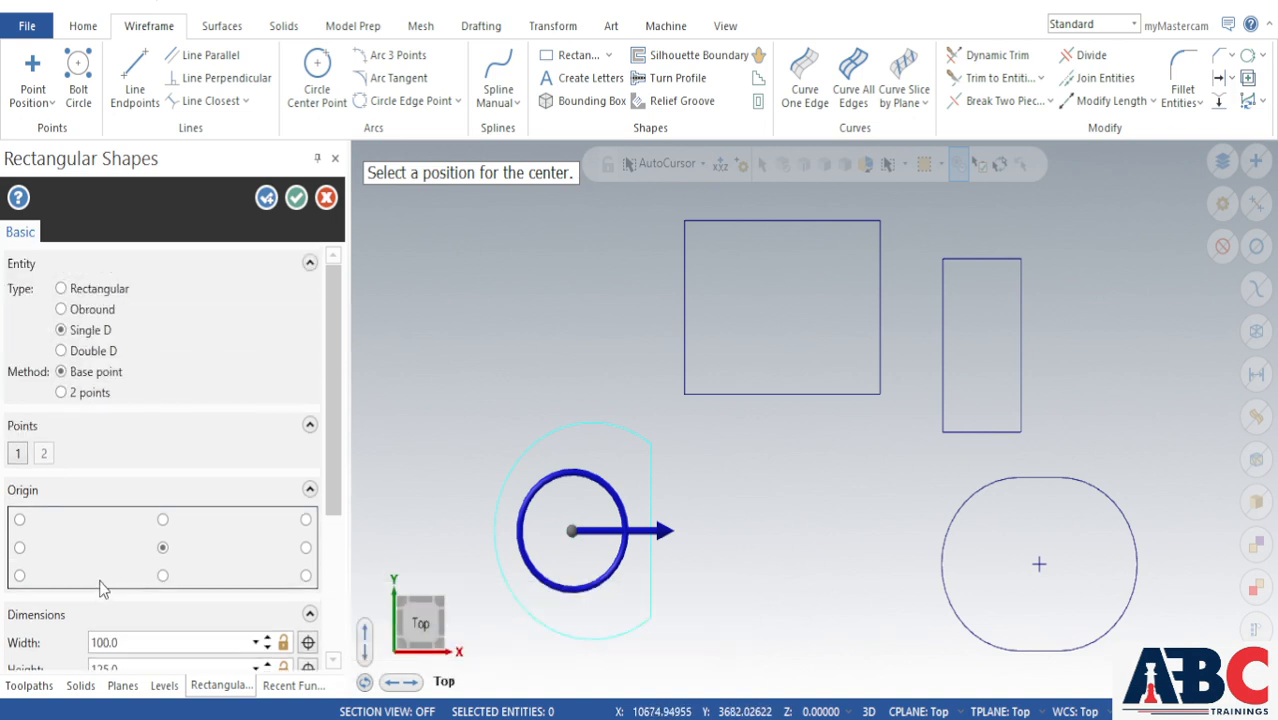
{"action": "left_click", "coordinate": [296, 197]}
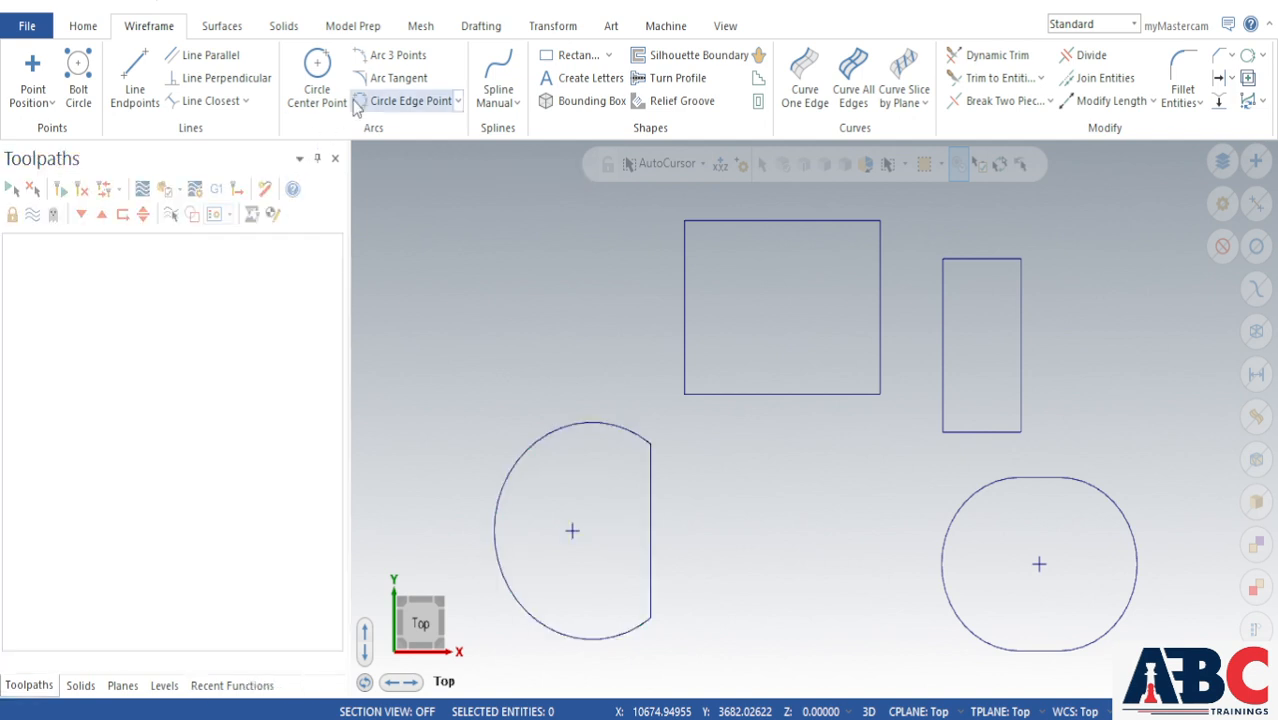
Step: Draw a Double D rectangular shape by base point, about 404 wide and 220 high, in the empty area right of the obround
{"action": "left_click", "coordinate": [608, 55]}
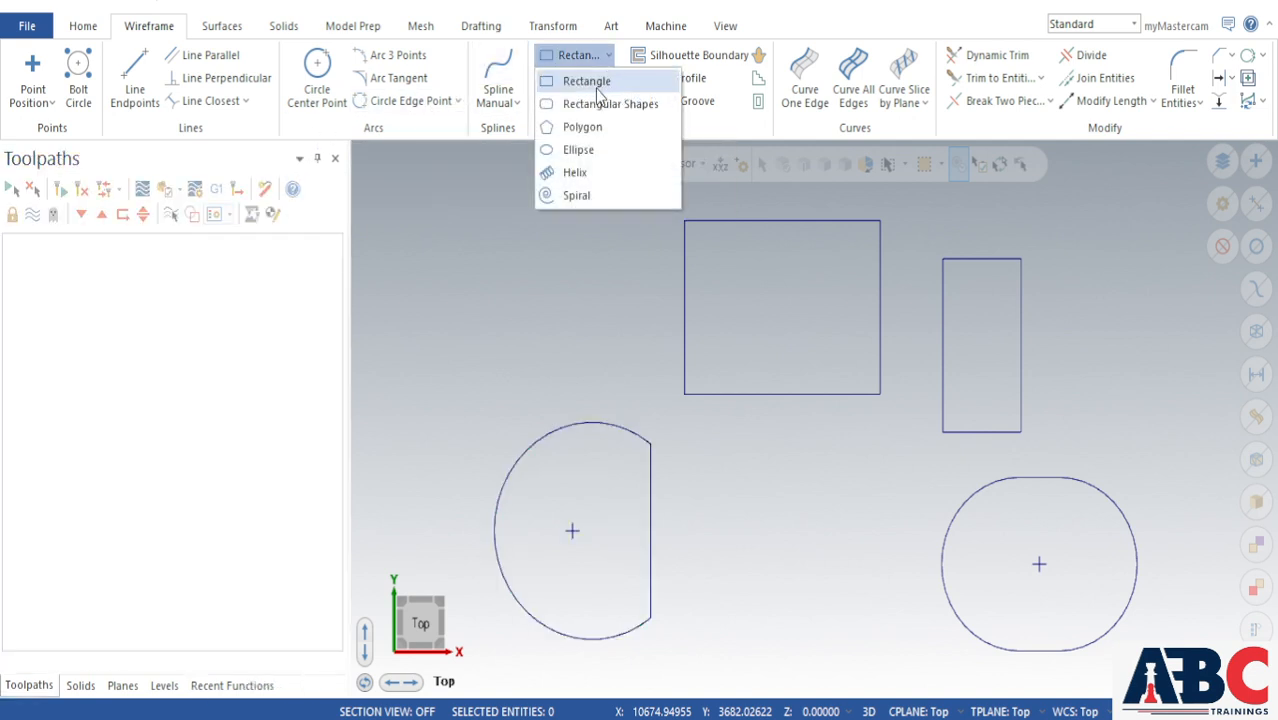
{"action": "left_click", "coordinate": [600, 104]}
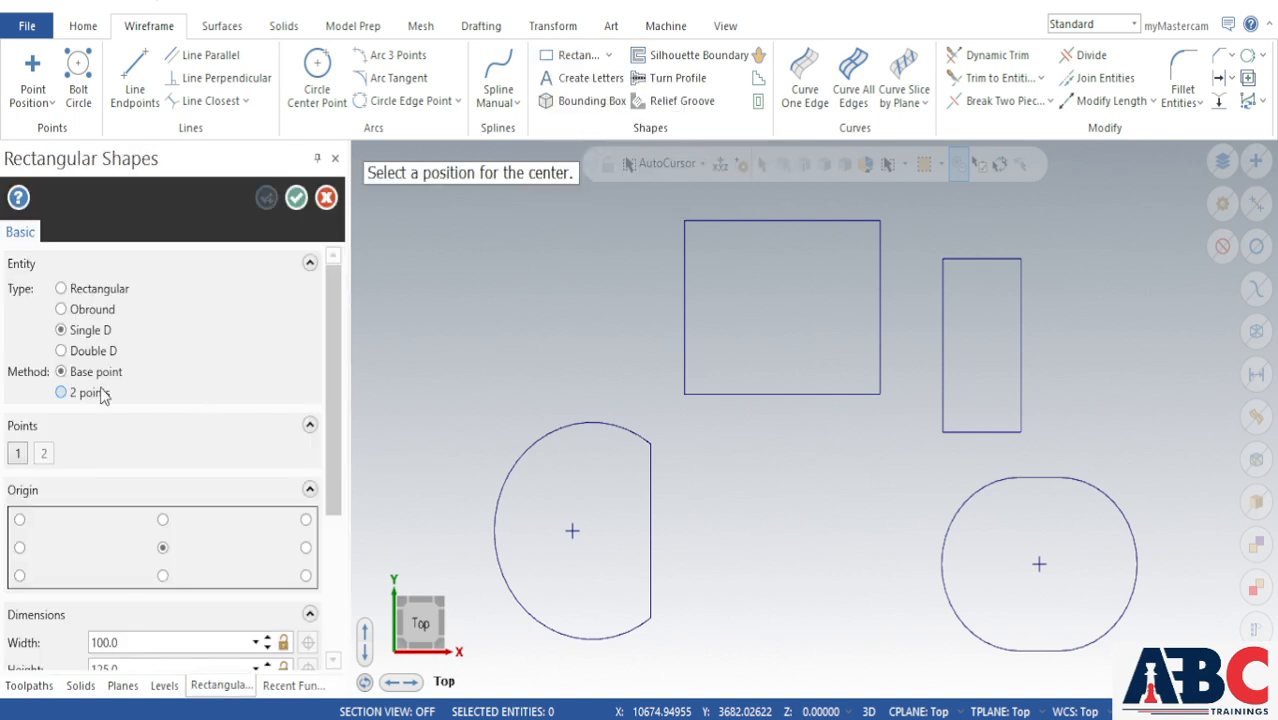
{"action": "left_click", "coordinate": [88, 350]}
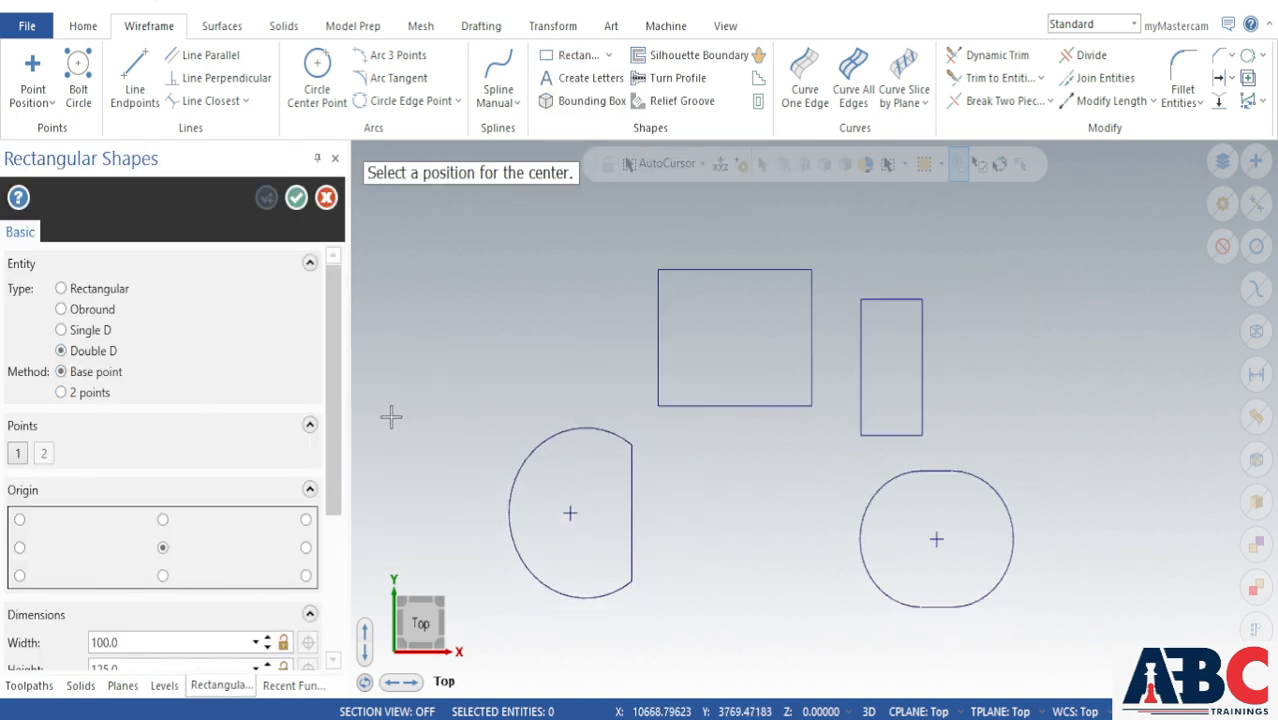
{"action": "scroll", "coordinate": [390, 417], "scroll_direction": "down", "scroll_amount": 4}
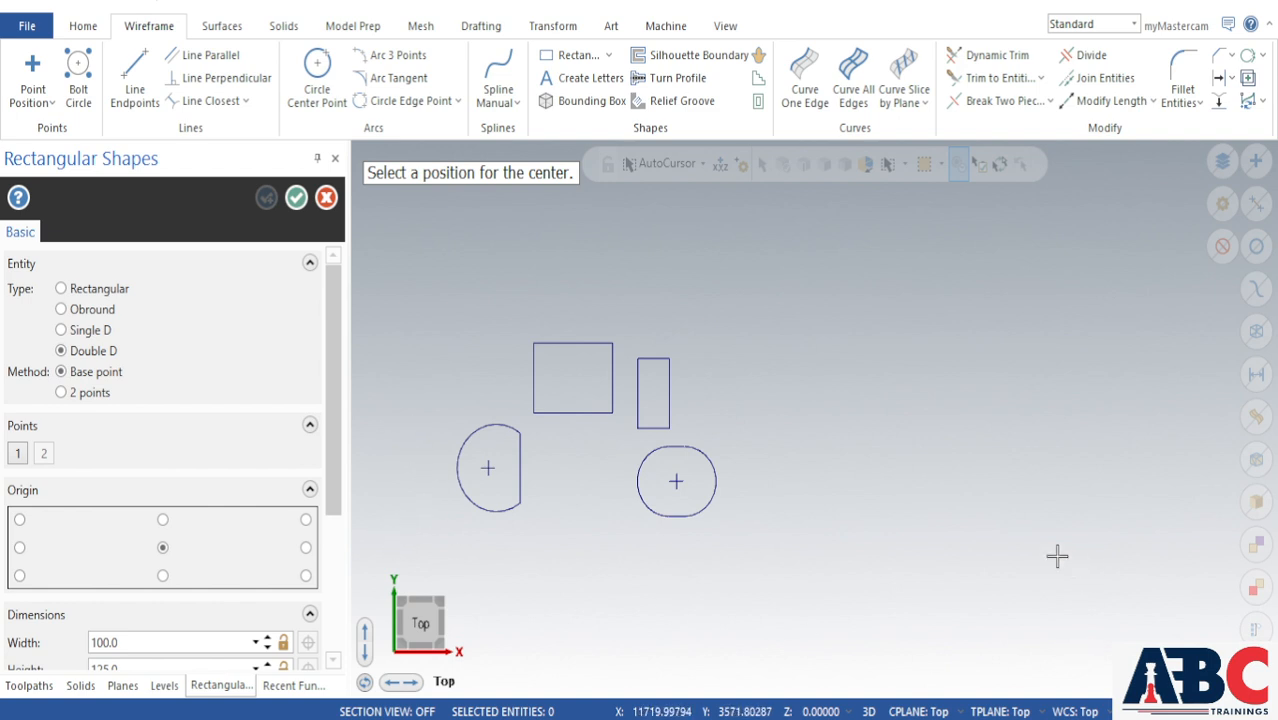
{"action": "left_click", "coordinate": [908, 536]}
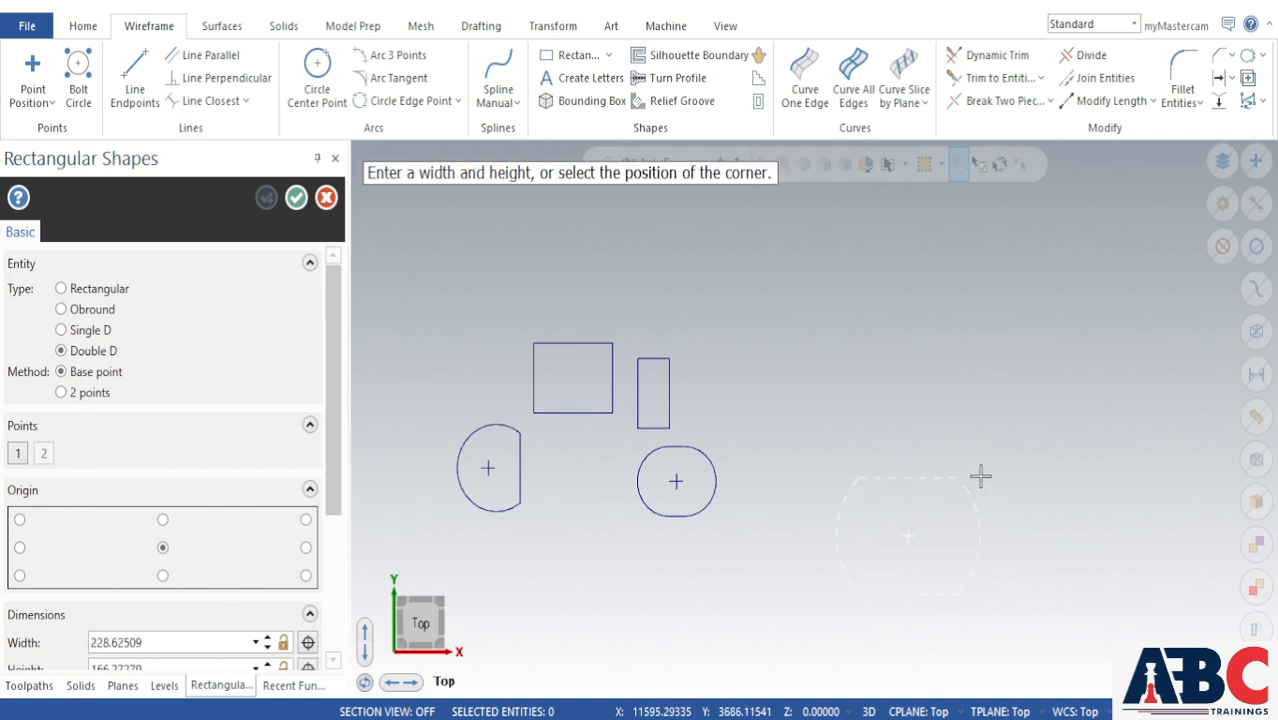
{"action": "left_click", "coordinate": [1036, 460]}
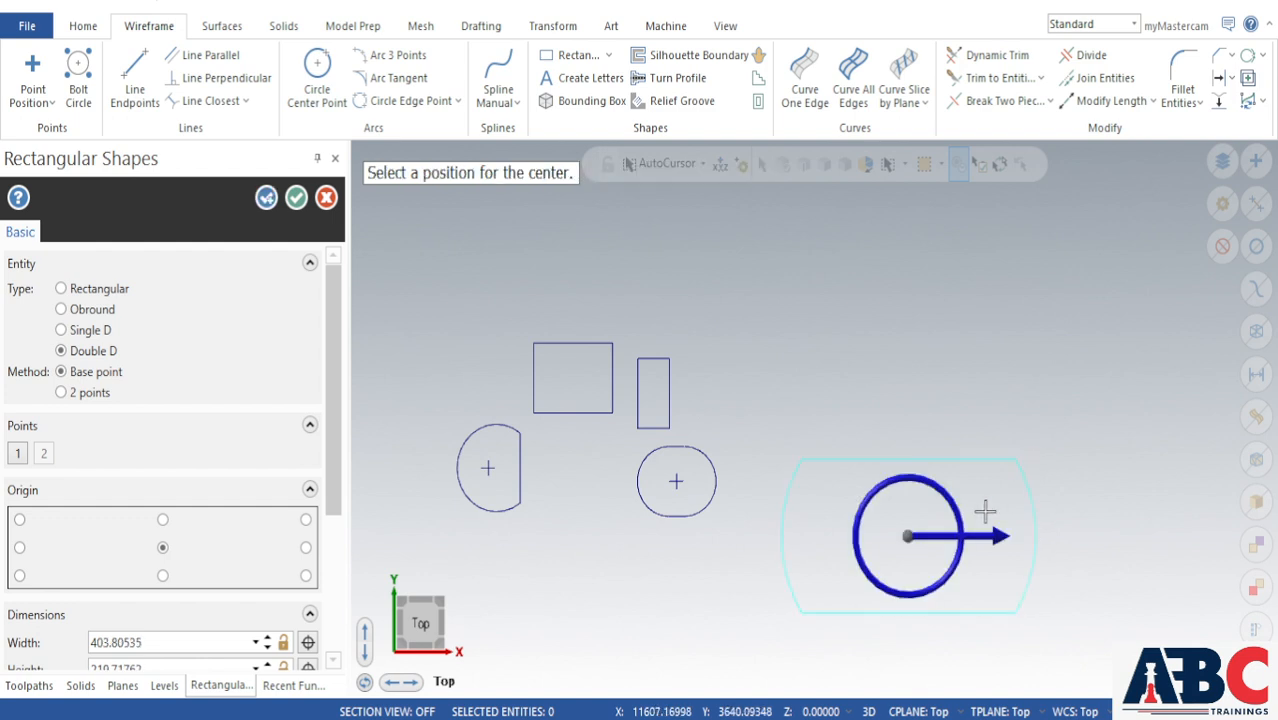
Step: Reposition the Double D shape's base point to the area right of the narrow rectangle and create the shape
{"action": "scroll", "coordinate": [908, 612], "scroll_direction": "up", "scroll_amount": 2}
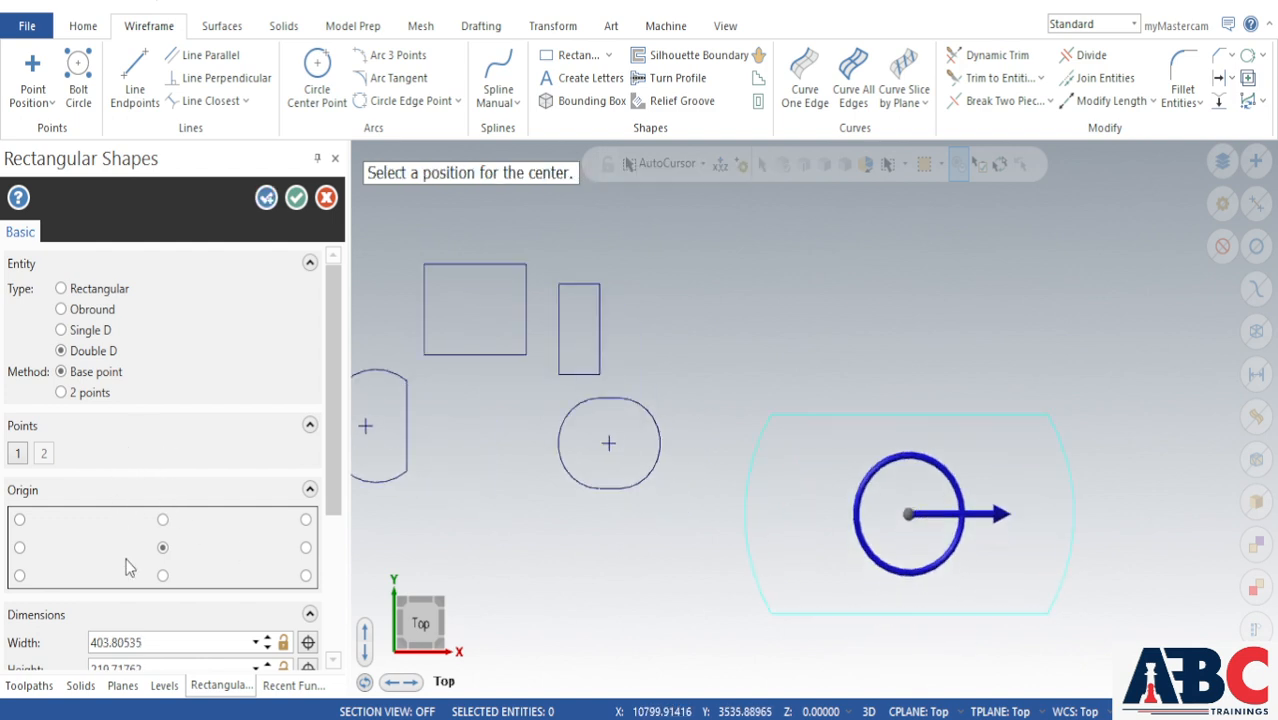
{"action": "scroll", "coordinate": [157, 602], "scroll_direction": "down", "scroll_amount": 3}
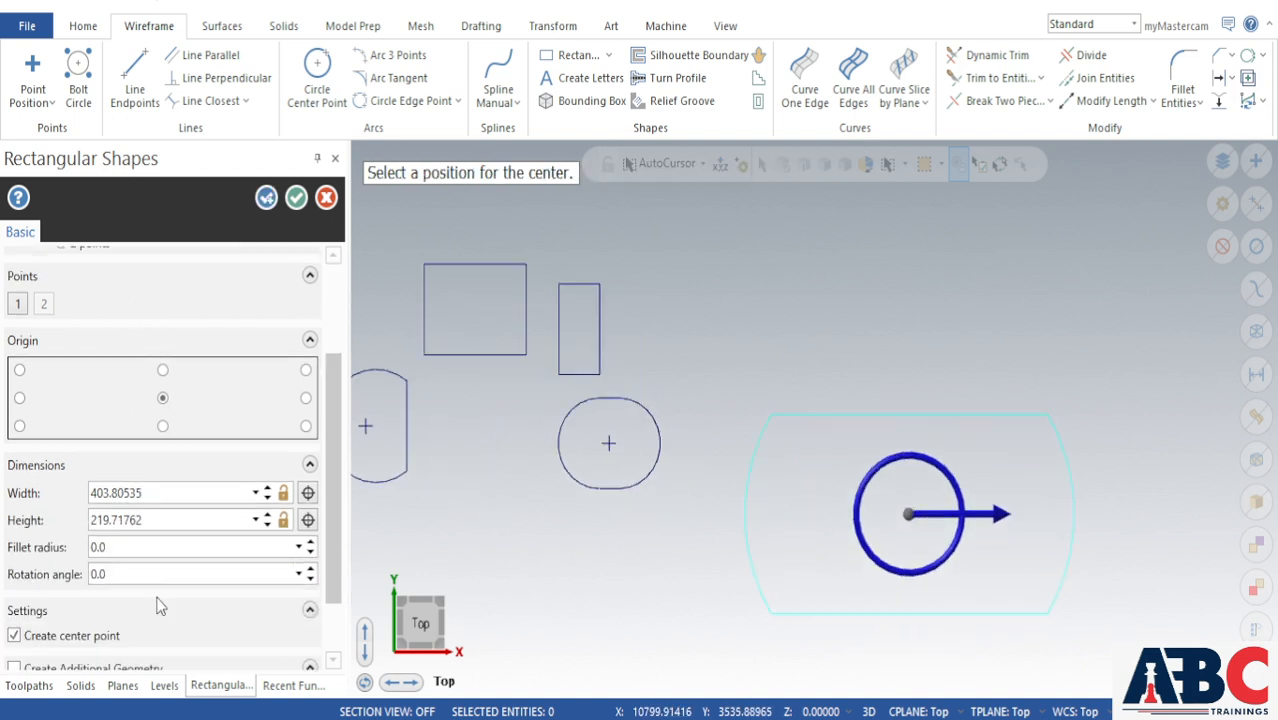
{"action": "left_click", "coordinate": [17, 305]}
{"action": "left_click", "coordinate": [872, 326]}
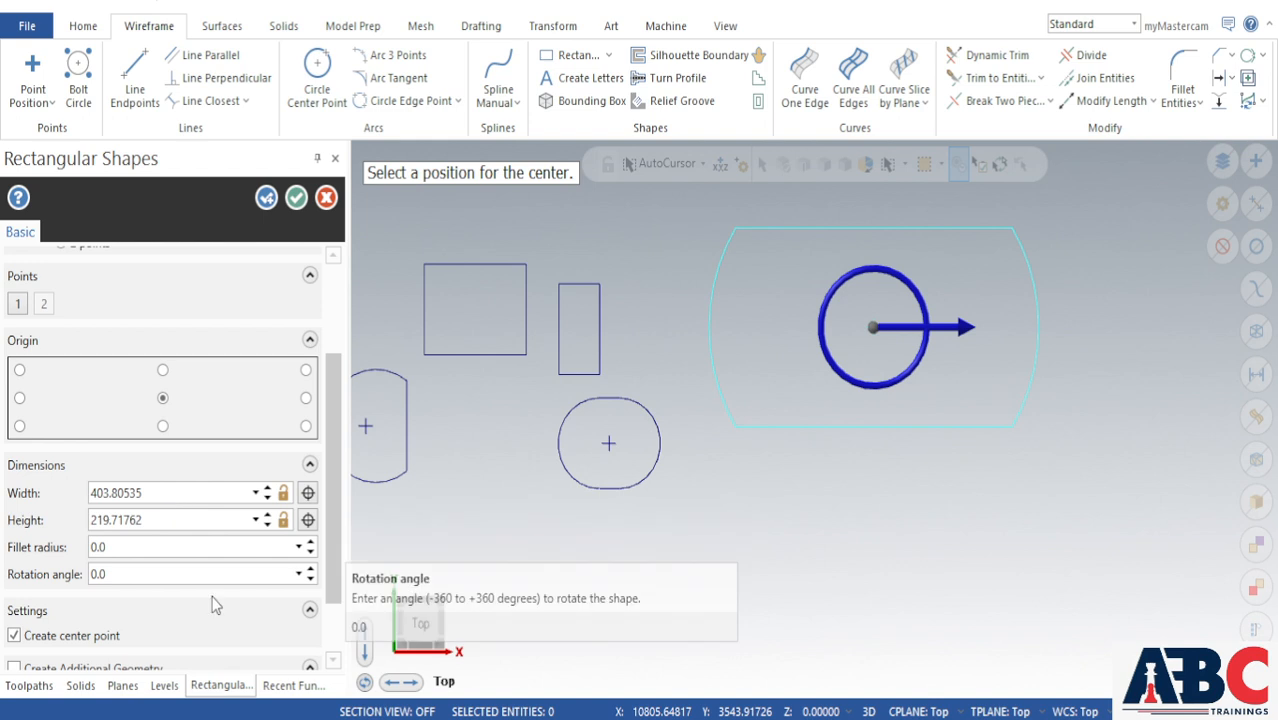
{"action": "scroll", "coordinate": [214, 602], "scroll_direction": "down", "scroll_amount": 3}
{"action": "scroll", "coordinate": [216, 590], "scroll_direction": "up", "scroll_amount": 5}
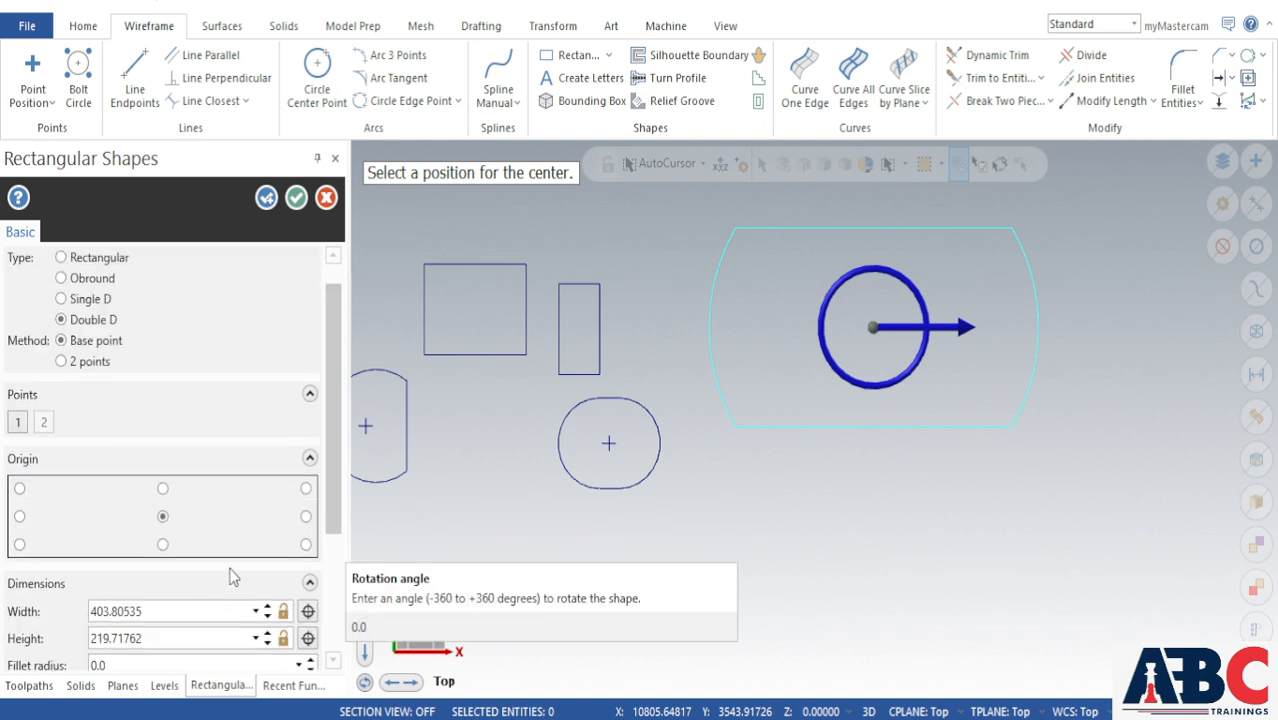
{"action": "left_click", "coordinate": [296, 198]}
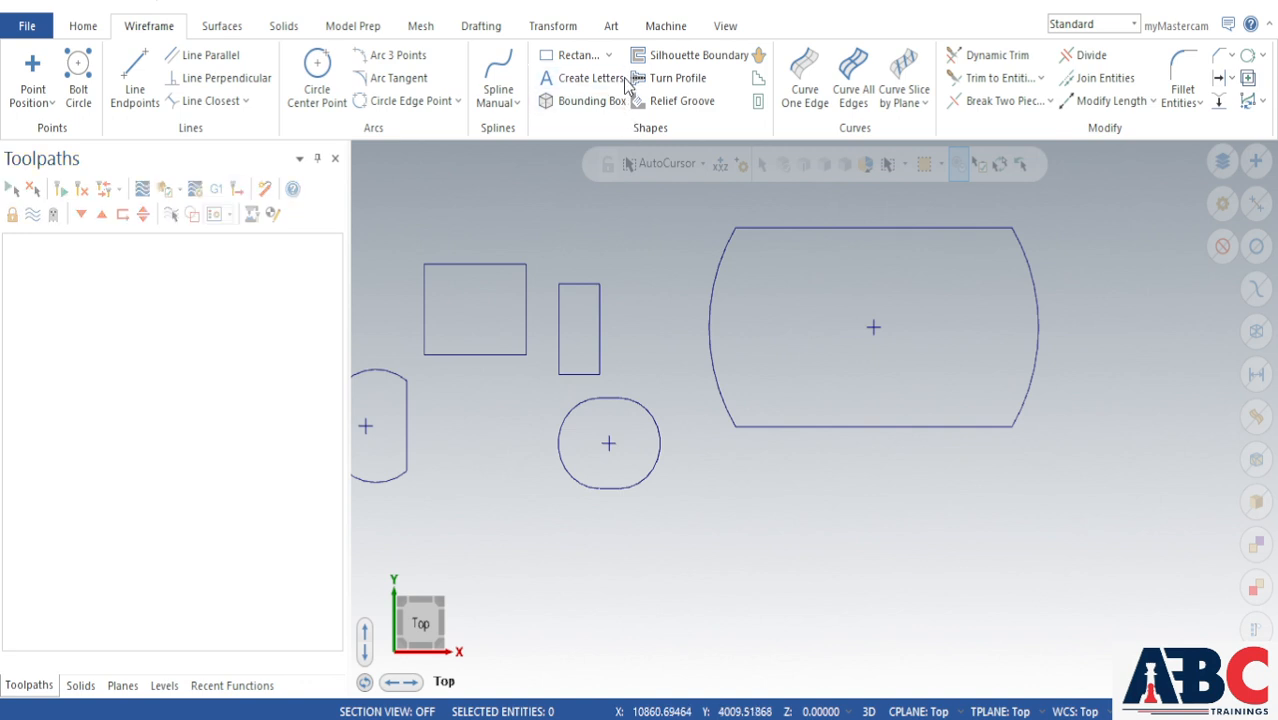
Step: Start a polygon with 8 sides and a radius of 100, placing its base point below the Double D shape
{"action": "left_click", "coordinate": [576, 56]}
{"action": "left_click", "coordinate": [608, 56]}
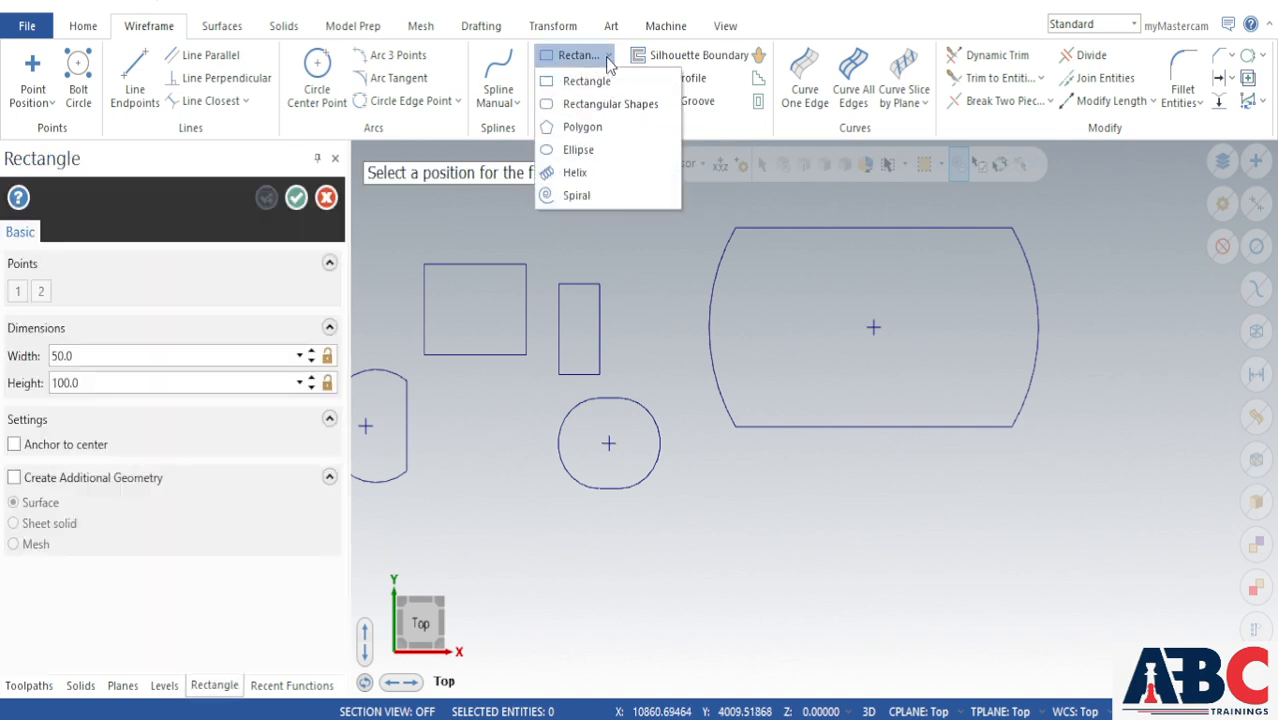
{"action": "left_click", "coordinate": [584, 128]}
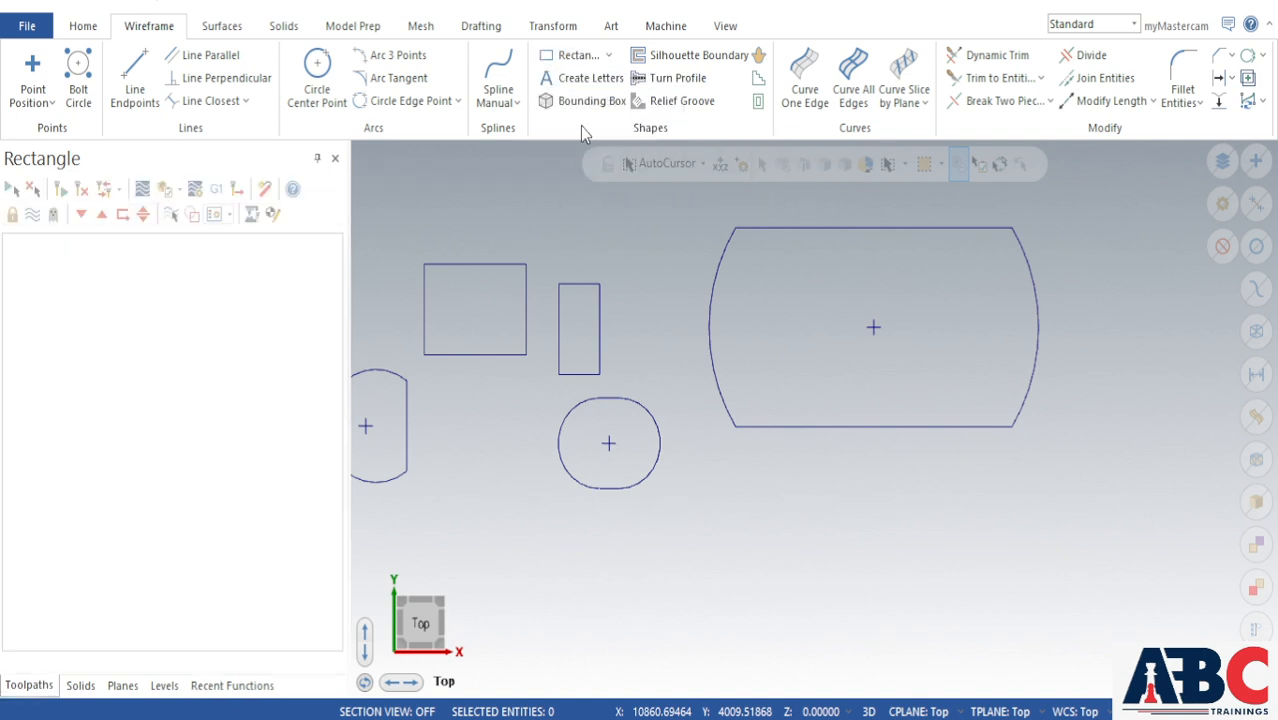
{"action": "double_click", "coordinate": [81, 291]}
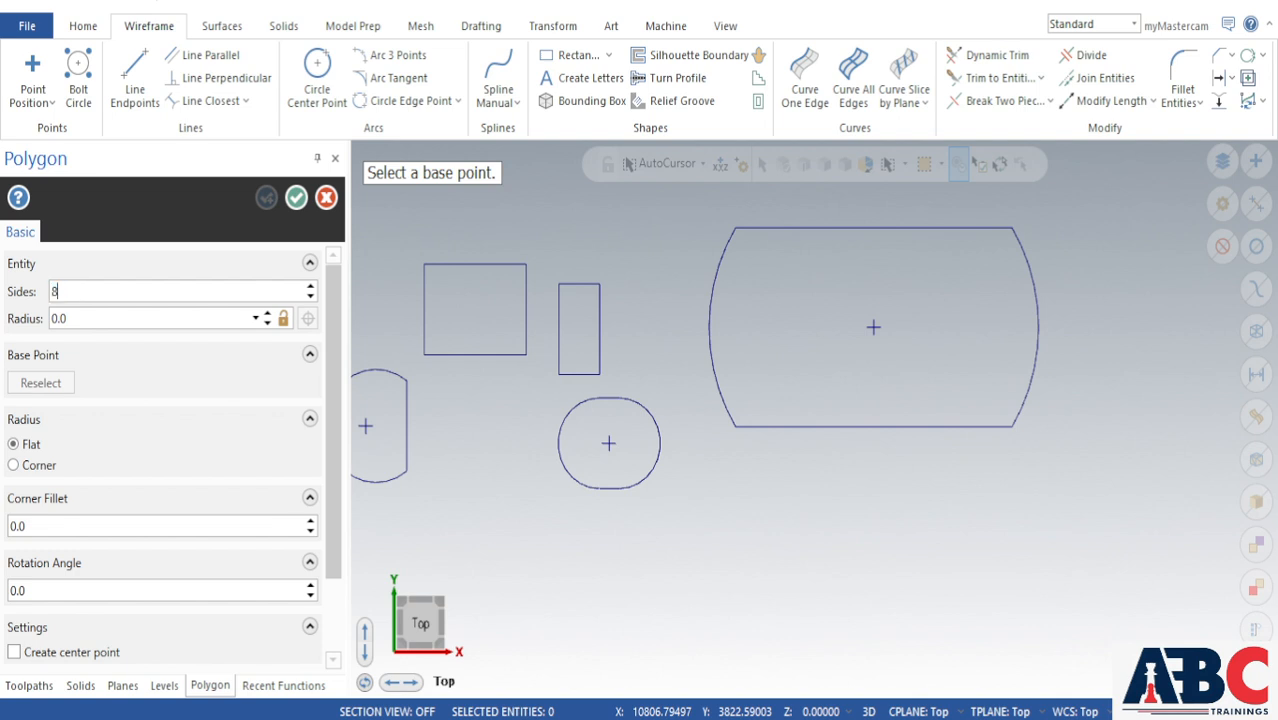
{"action": "double_click", "coordinate": [100, 318]}
{"action": "type", "text": "10"}
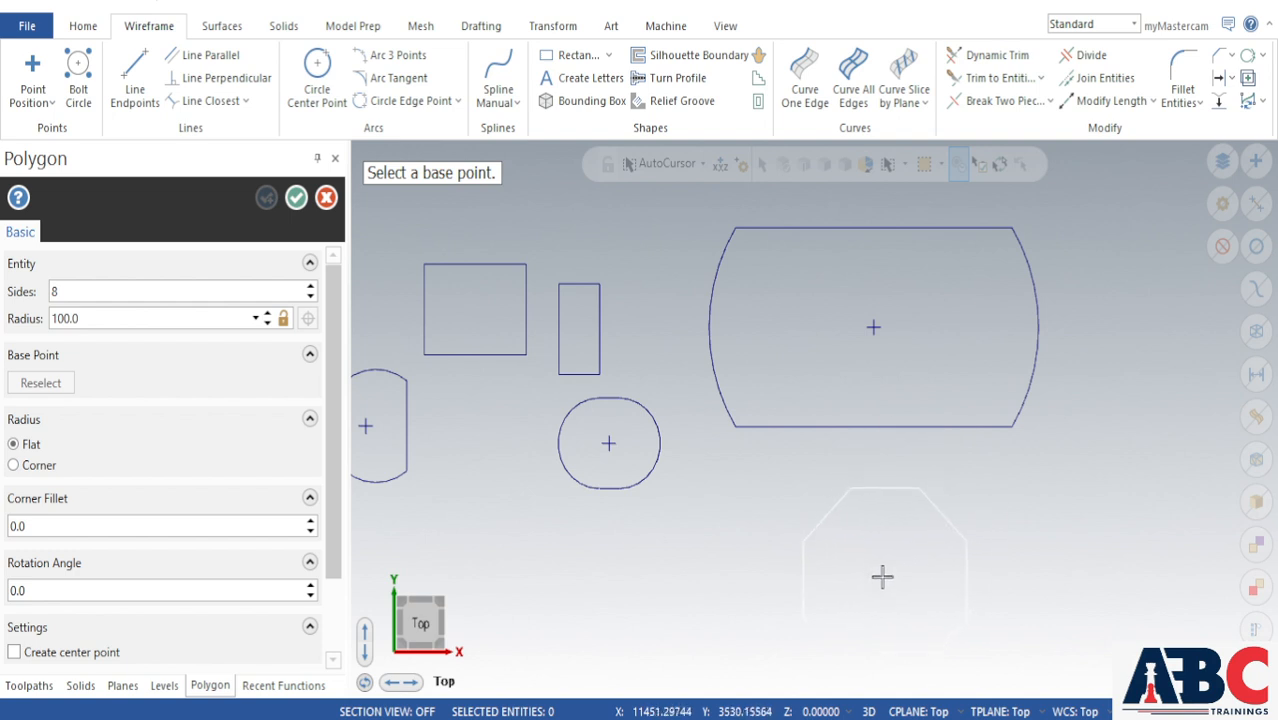
{"action": "left_click", "coordinate": [877, 565]}
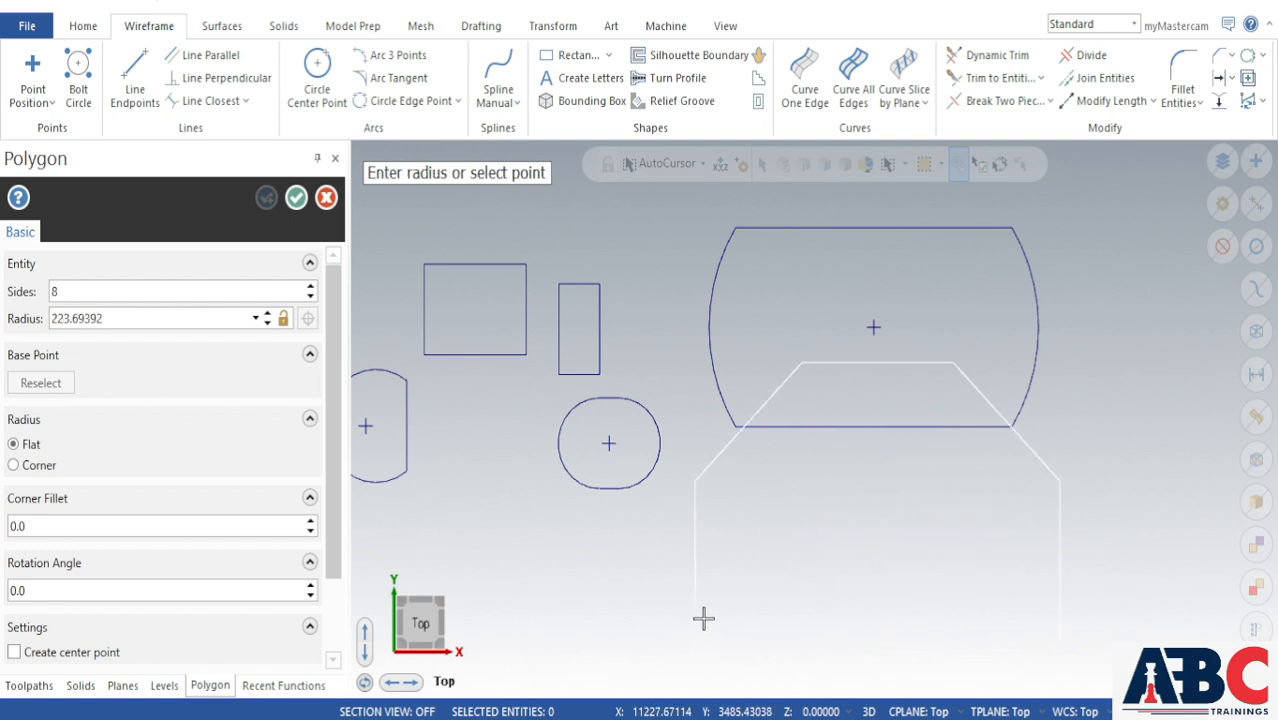
Step: Set the polygon's radius to 100 and lock it
{"action": "left_click", "coordinate": [128, 318]}
{"action": "type", "text": "1"}
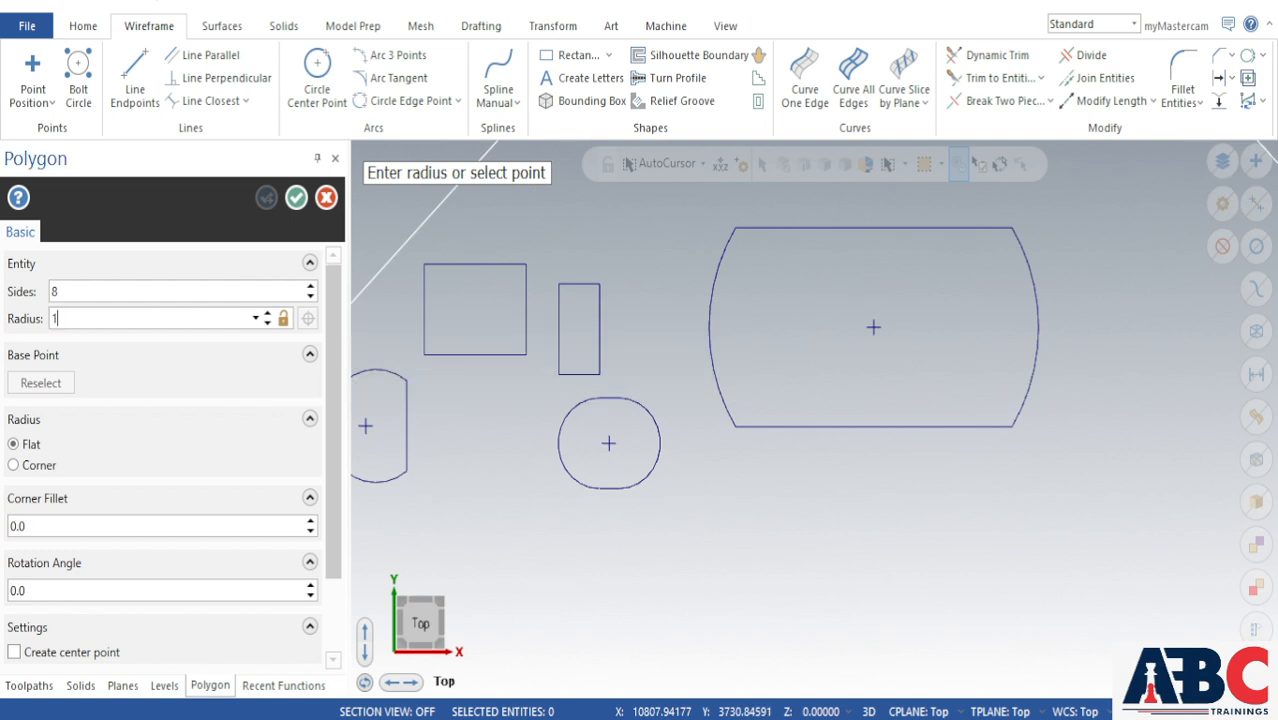
{"action": "type", "text": "00"}
{"action": "left_click", "coordinate": [283, 318]}
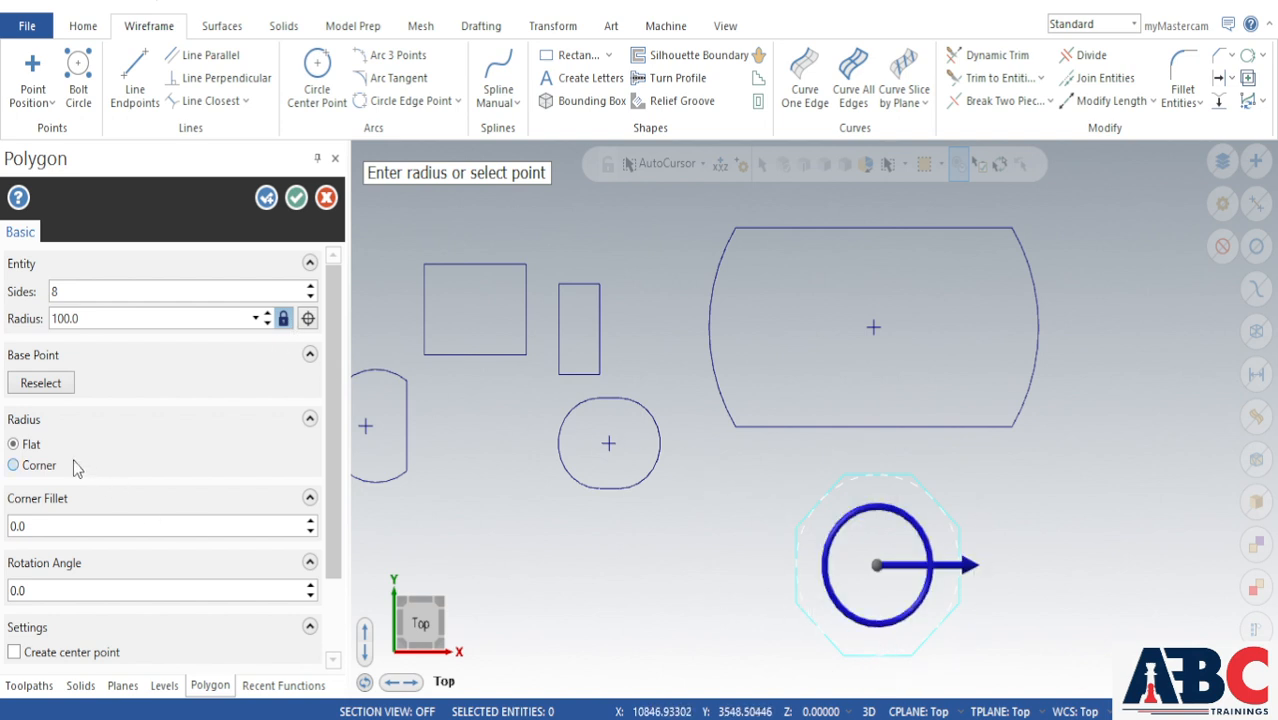
Step: Reposition the polygon's base point below the Double D's right end, and try the Corner radius option before restoring Flat
{"action": "left_click", "coordinate": [40, 394]}
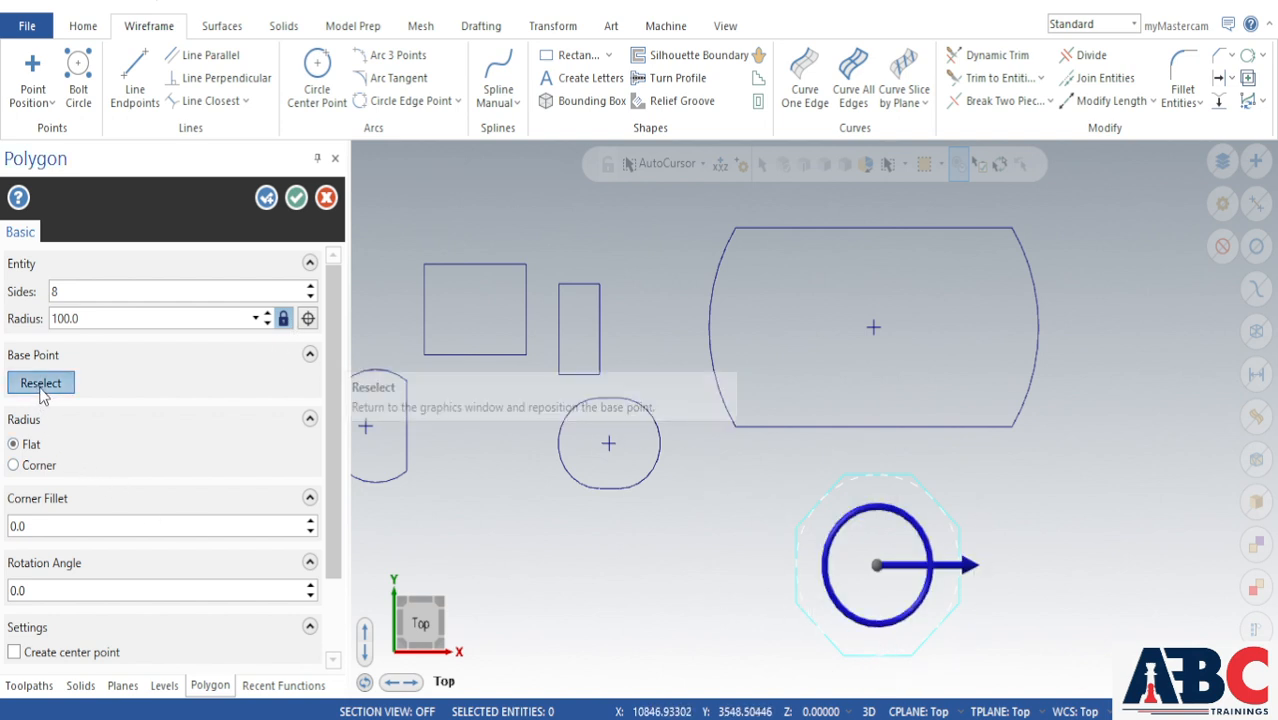
{"action": "left_click", "coordinate": [1096, 515]}
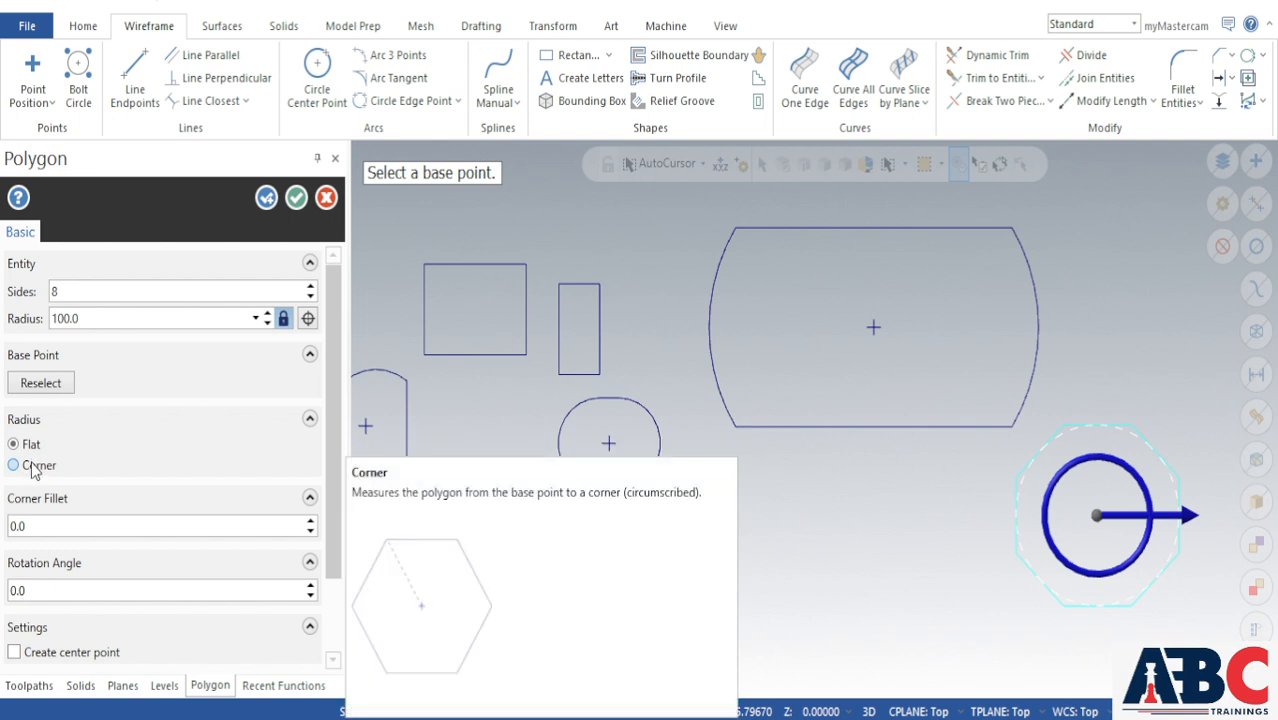
{"action": "left_click", "coordinate": [15, 465]}
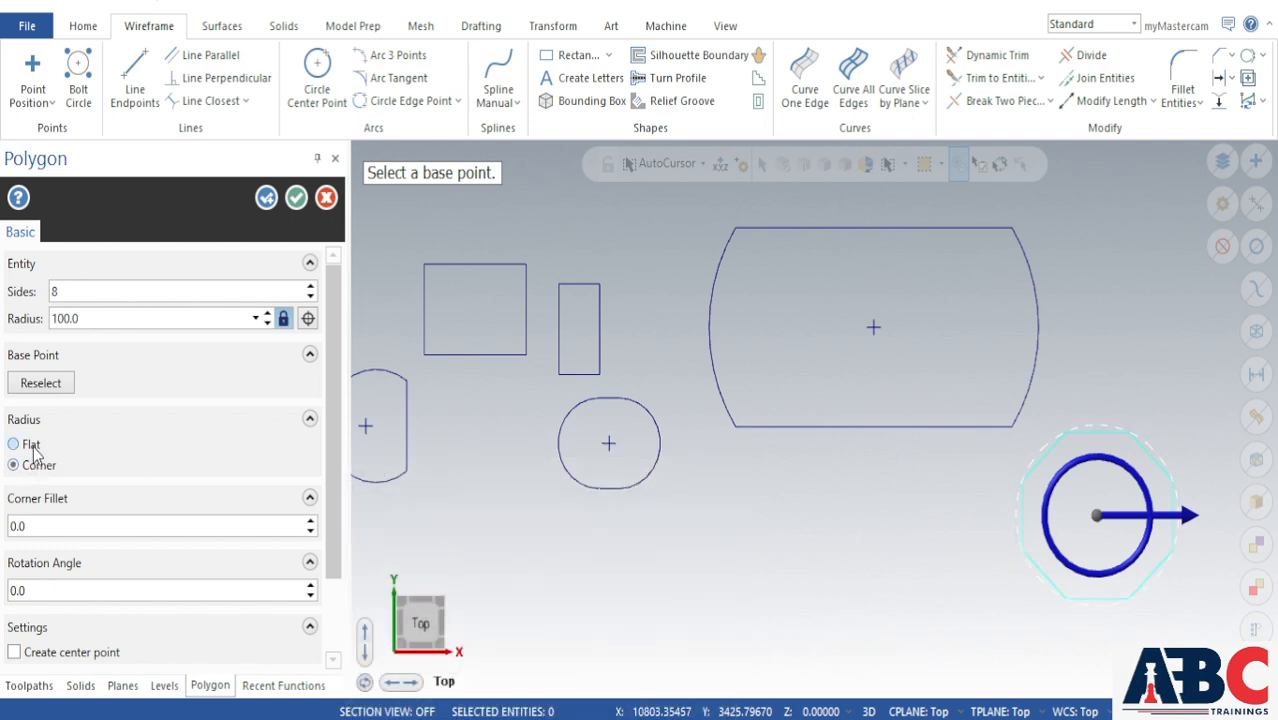
{"action": "left_click", "coordinate": [32, 447]}
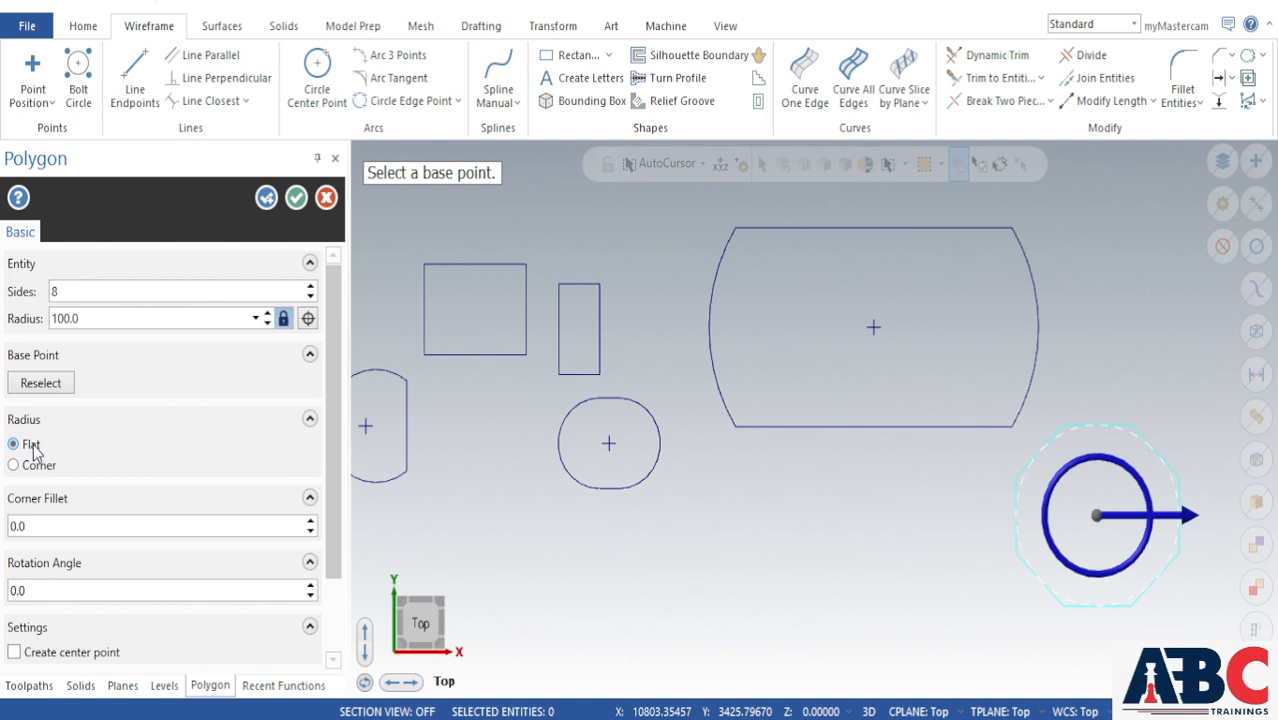
Step: Try a corner fillet of 50 on the polygon and reset the fillet to 0
{"action": "left_click", "coordinate": [101, 528]}
{"action": "left_click_drag", "start_coordinate": [101, 528], "coordinate": [2, 548]}
{"action": "left_click", "coordinate": [54, 531]}
{"action": "type", "text": "5"}
{"action": "scroll", "coordinate": [1044, 590], "scroll_direction": "up", "scroll_amount": 6}
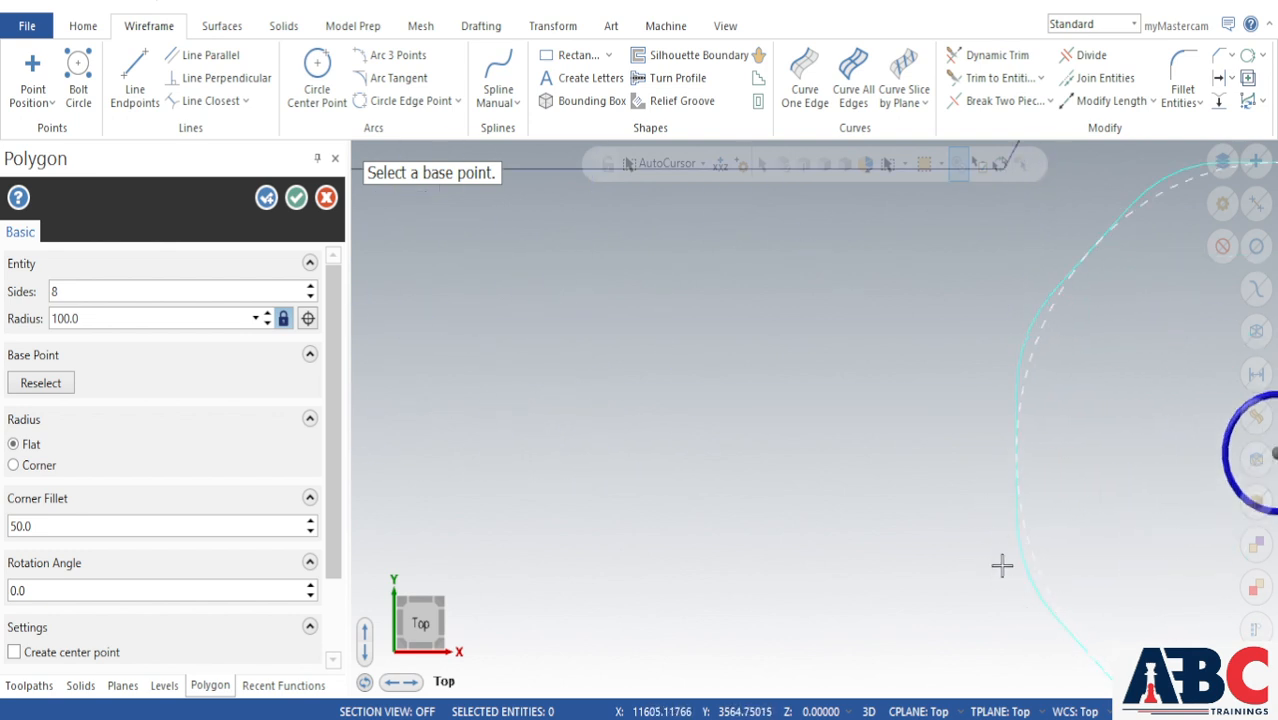
{"action": "left_click", "coordinate": [100, 527]}
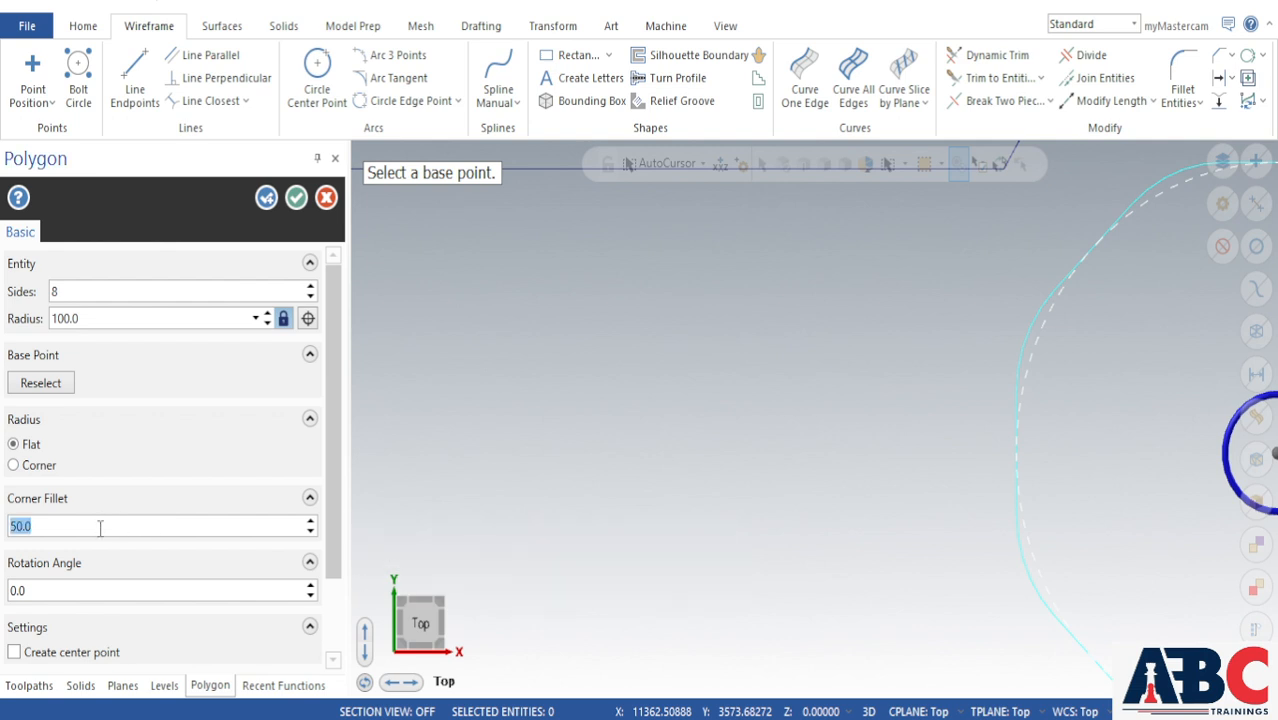
{"action": "type", "text": "0"}
{"action": "key", "text": "Return"}
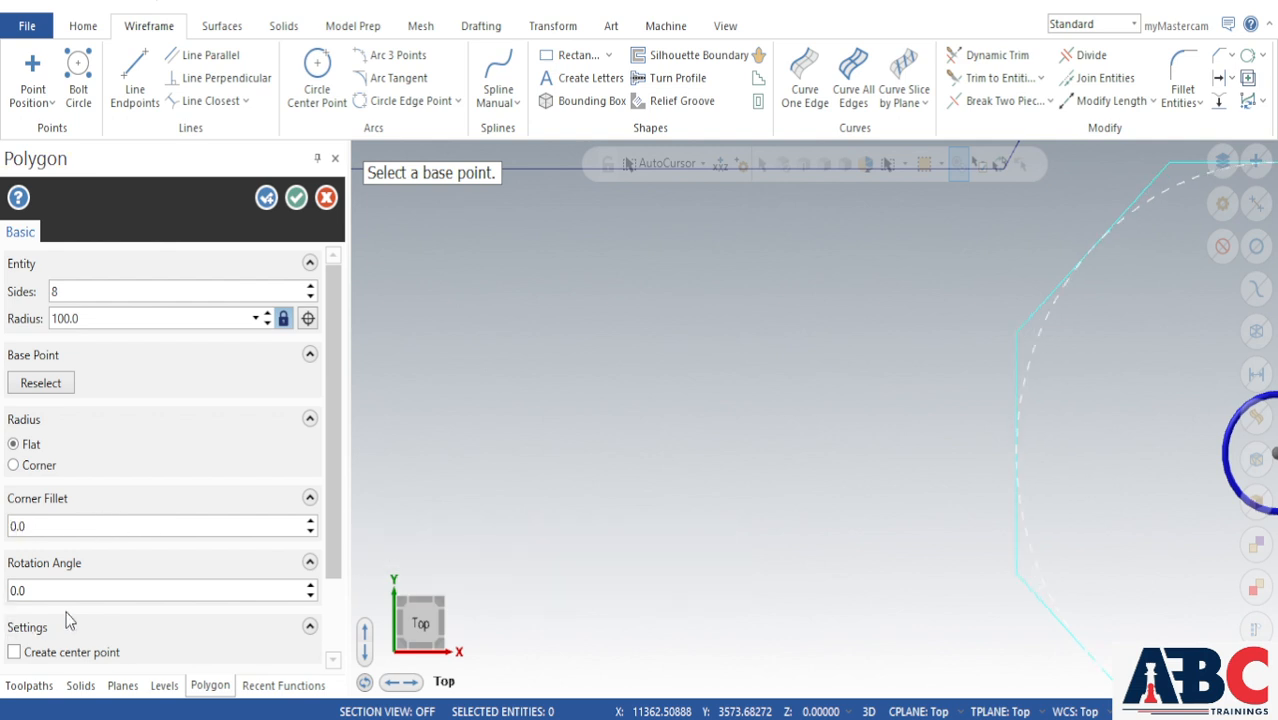
Step: Set the polygon's rotation angle to 90 and enable center point creation
{"action": "scroll", "coordinate": [116, 580], "scroll_direction": "down", "scroll_amount": 1}
{"action": "left_click", "coordinate": [94, 541]}
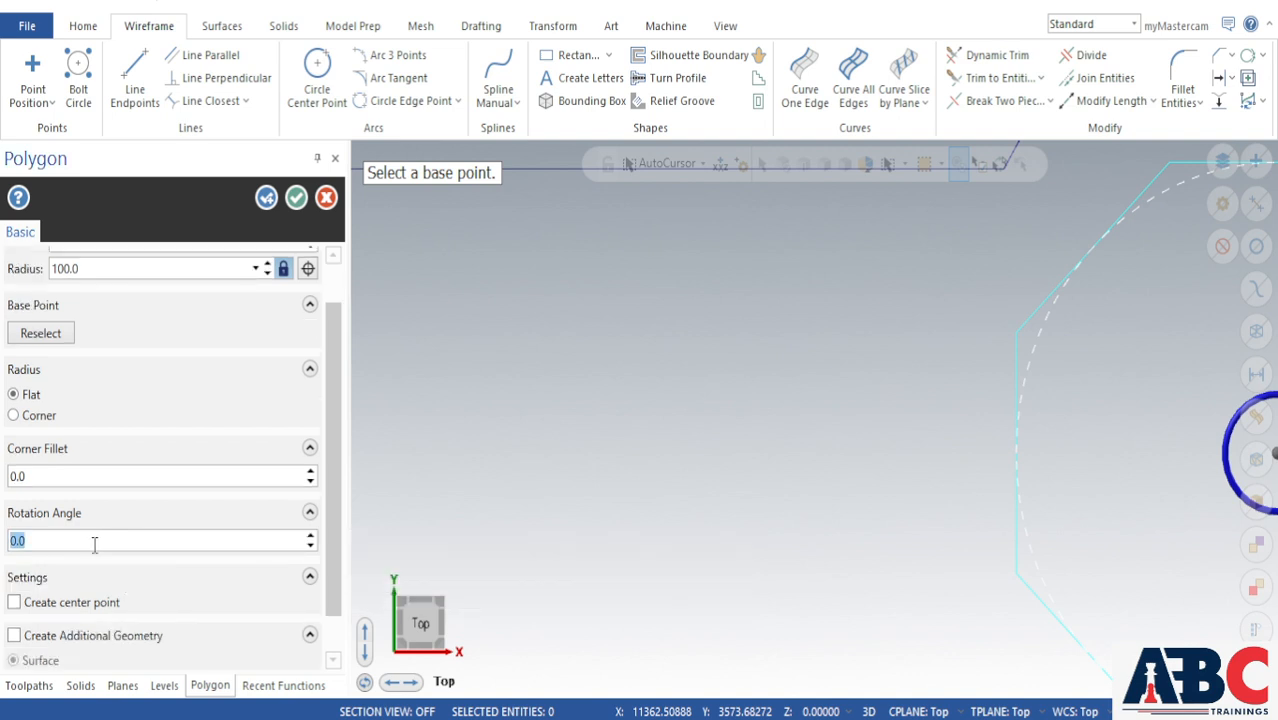
{"action": "type", "text": "90"}
{"action": "key", "text": "Return"}
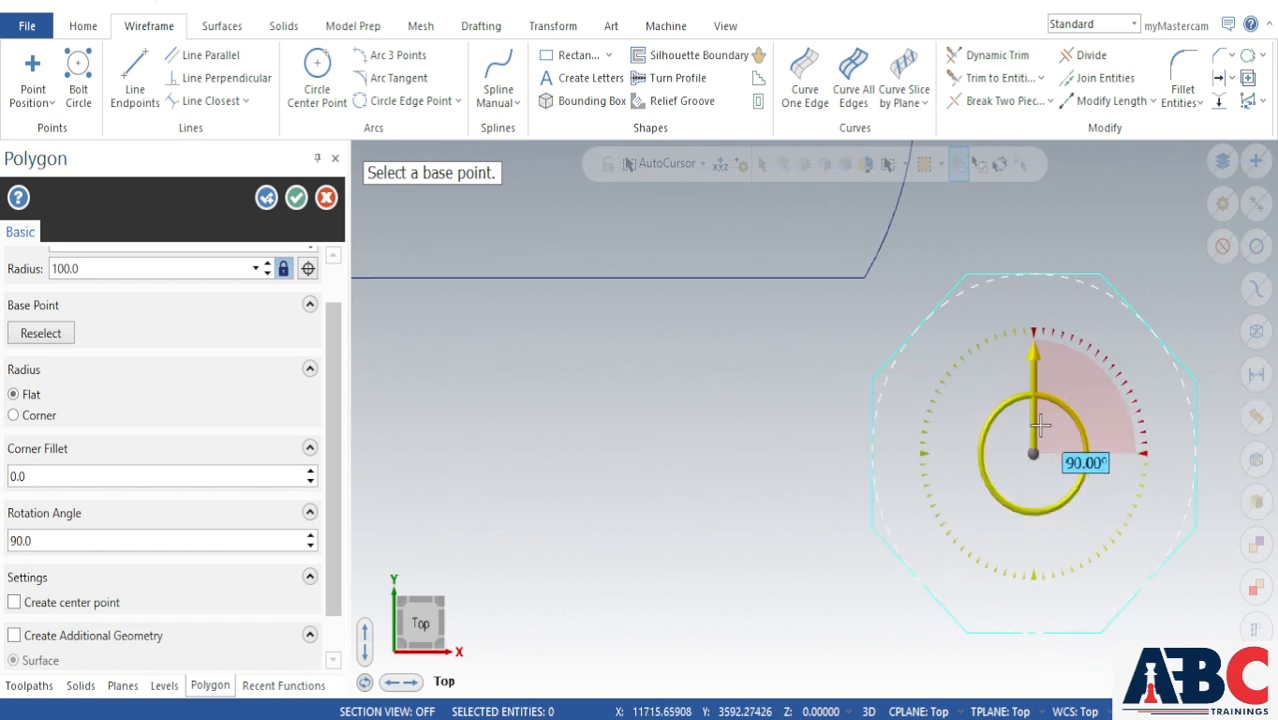
{"action": "left_click", "coordinate": [88, 603]}
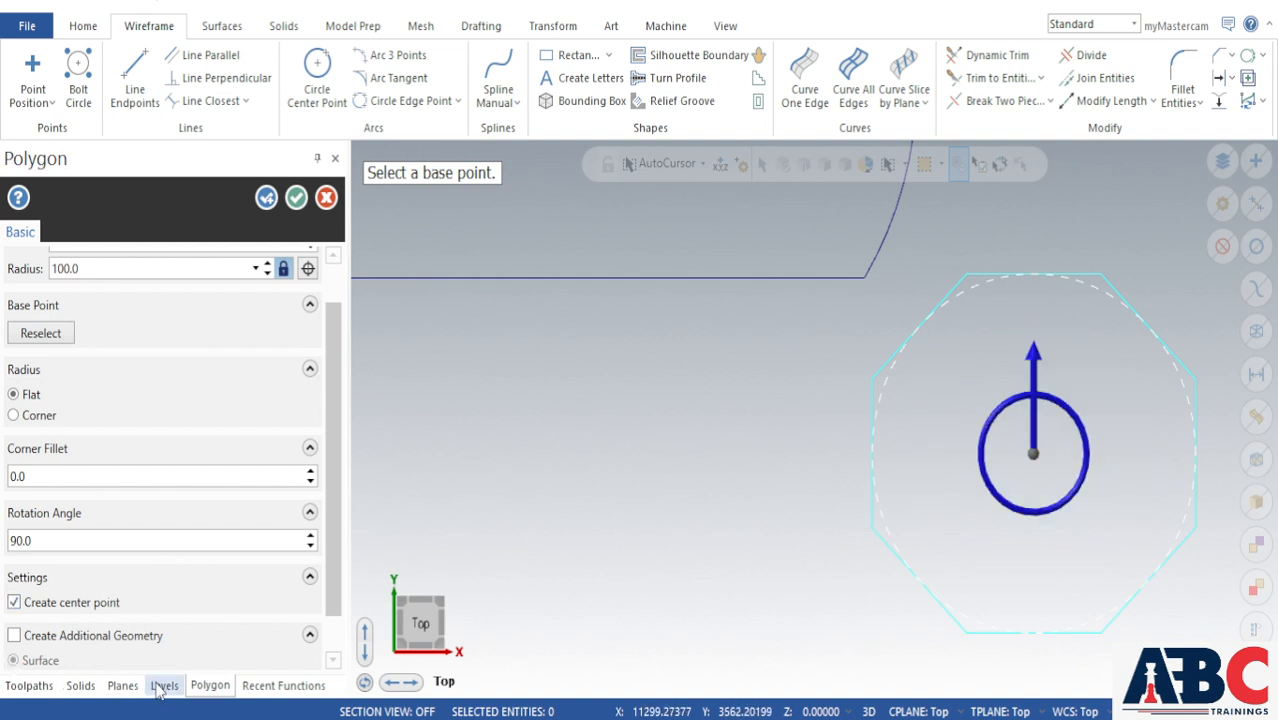
{"action": "scroll", "coordinate": [141, 658], "scroll_direction": "down", "scroll_amount": 1}
{"action": "scroll", "coordinate": [130, 618], "scroll_direction": "up", "scroll_amount": 1}
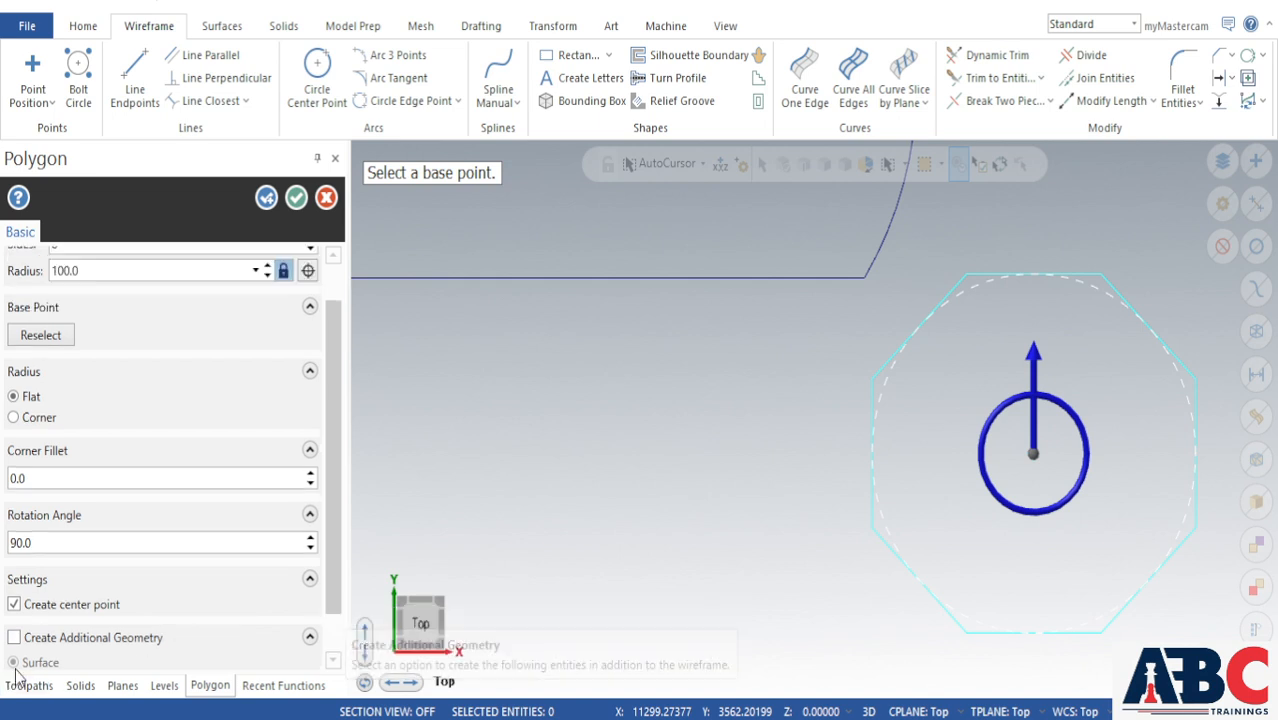
{"action": "scroll", "coordinate": [125, 612], "scroll_direction": "up", "scroll_amount": 1}
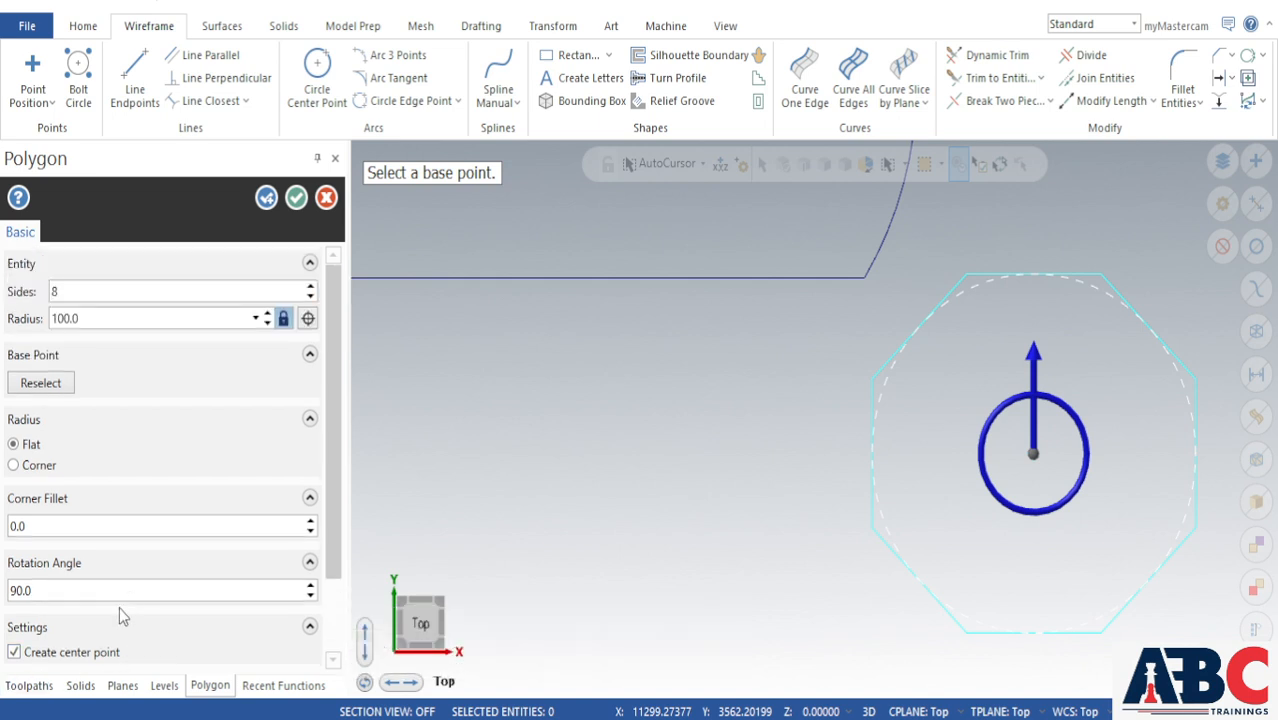
Step: Create the eight-sided polygon with its center point and finish the Polygon command
{"action": "left_click", "coordinate": [296, 199]}
{"action": "scroll", "coordinate": [915, 333], "scroll_direction": "down", "scroll_amount": 1}
{"action": "scroll", "coordinate": [1035, 450], "scroll_direction": "down", "scroll_amount": 3}
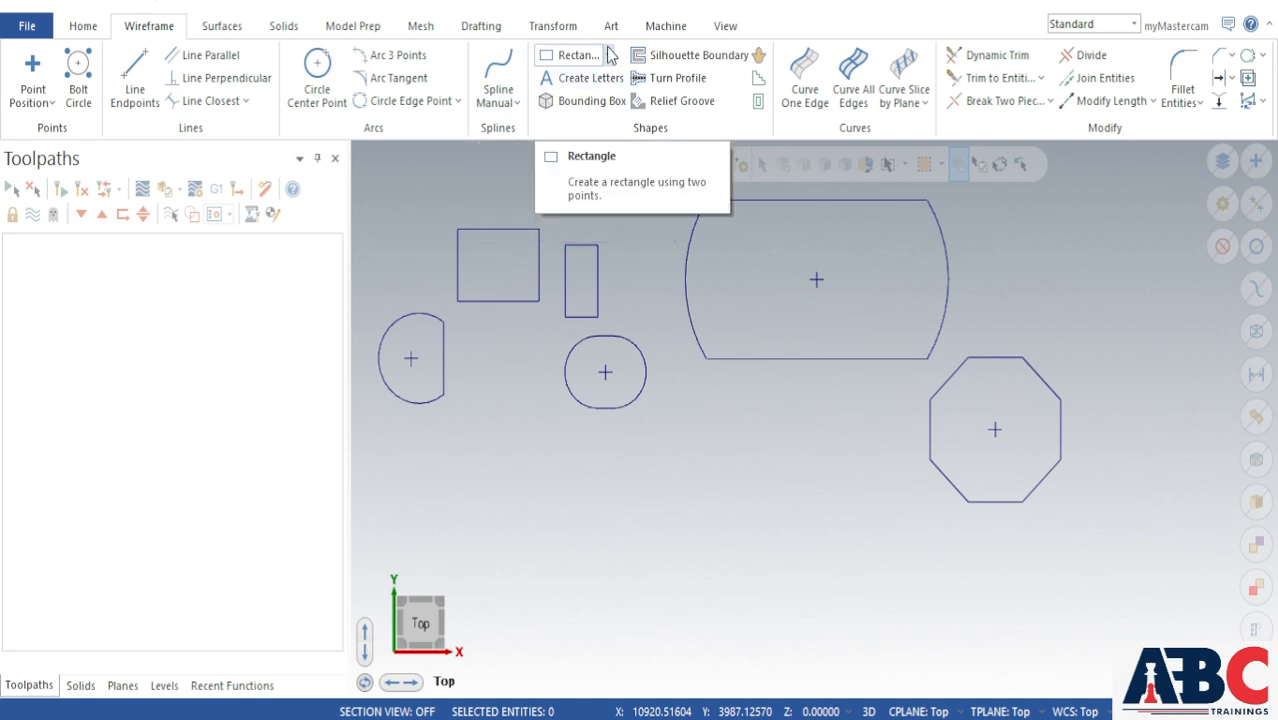
Step: Start a NURBS ellipse with radius A 200 and radius B 100, placing its base point below the Double D shape
{"action": "left_click", "coordinate": [583, 55]}
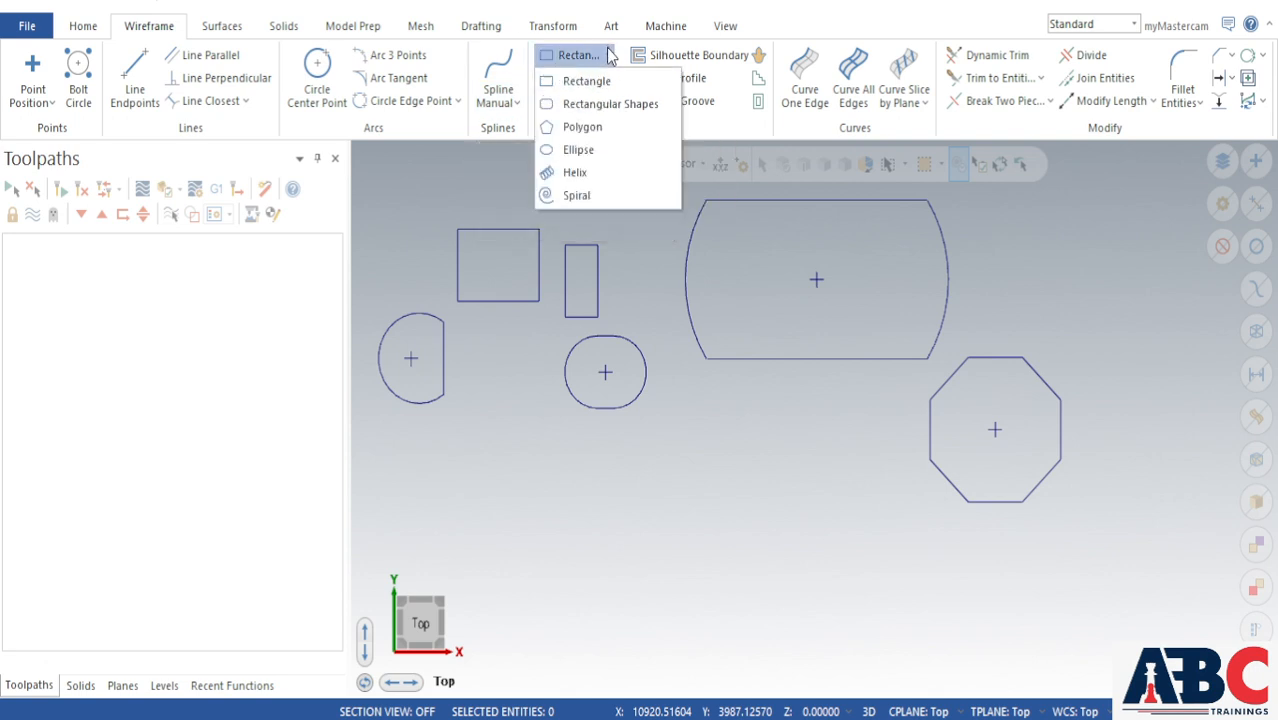
{"action": "left_click", "coordinate": [579, 149]}
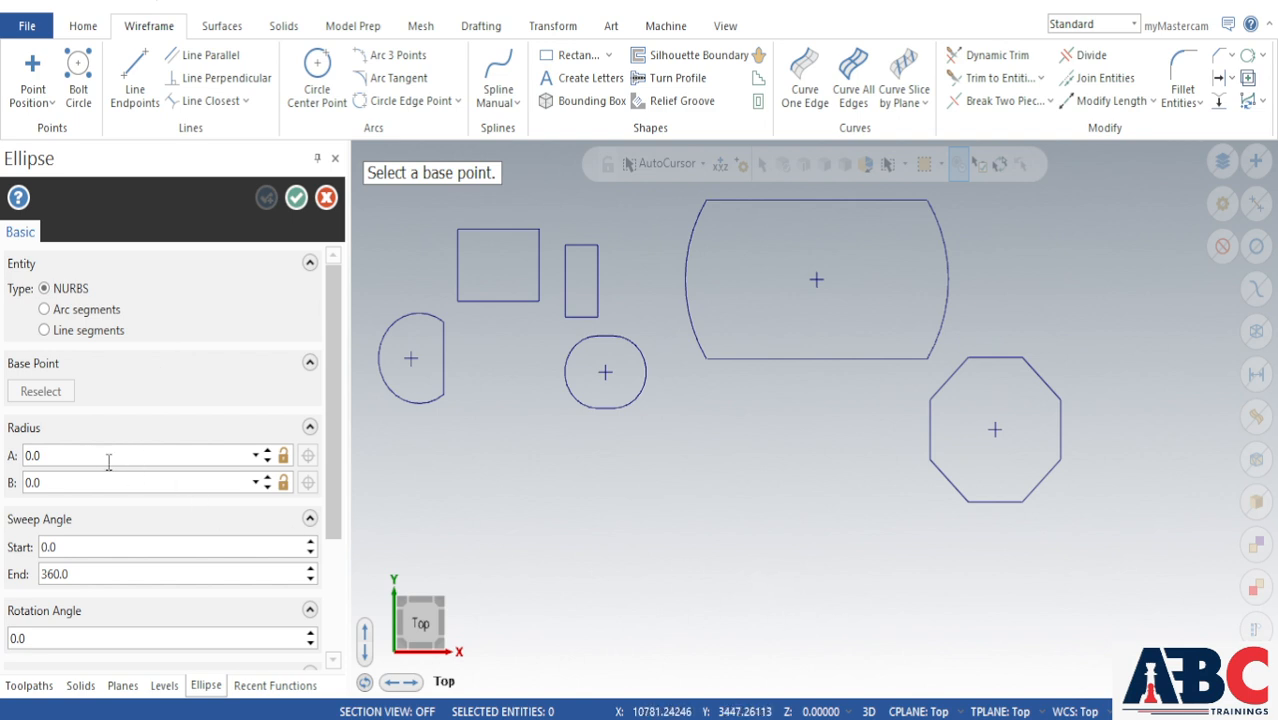
{"action": "left_click", "coordinate": [71, 459]}
{"action": "type", "text": "20"}
{"action": "left_click", "coordinate": [72, 481]}
{"action": "type", "text": "10"}
{"action": "left_click", "coordinate": [712, 535]}
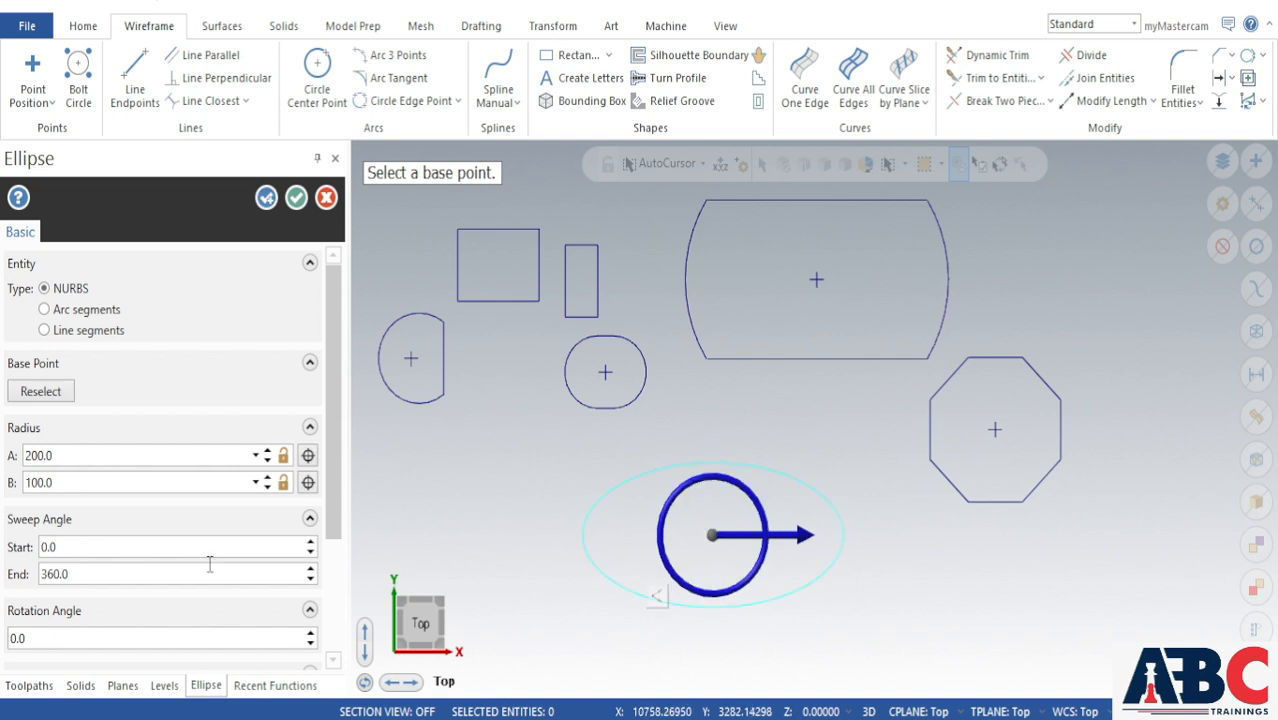
Step: Try a sweep start angle of 30 on the ellipse and reset it to 0
{"action": "left_click", "coordinate": [88, 549]}
{"action": "type", "text": "30"}
{"action": "scroll", "coordinate": [138, 610], "scroll_direction": "down", "scroll_amount": 1}
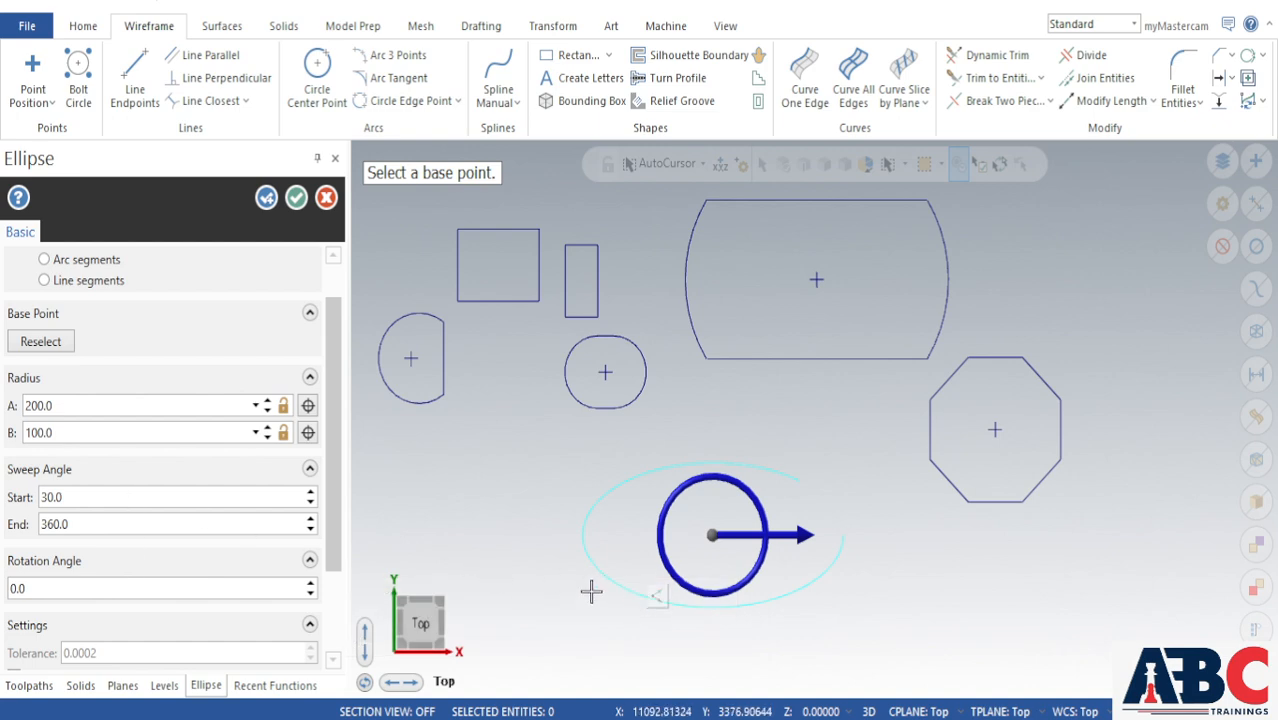
{"action": "double_click", "coordinate": [132, 503]}
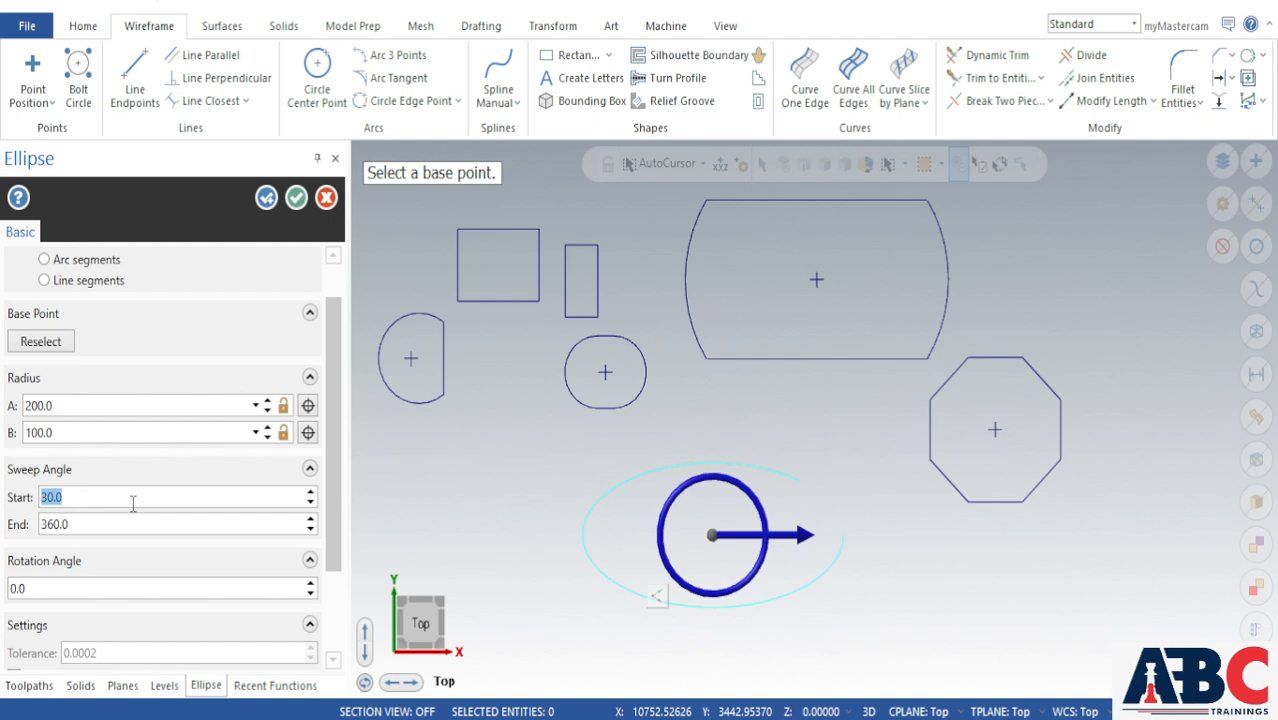
{"action": "type", "text": "0"}
Step: Set the ellipse's rotation angle to 30 and create it without a center point
{"action": "double_click", "coordinate": [47, 589]}
{"action": "type", "text": "30"}
{"action": "key", "text": "Tab"}
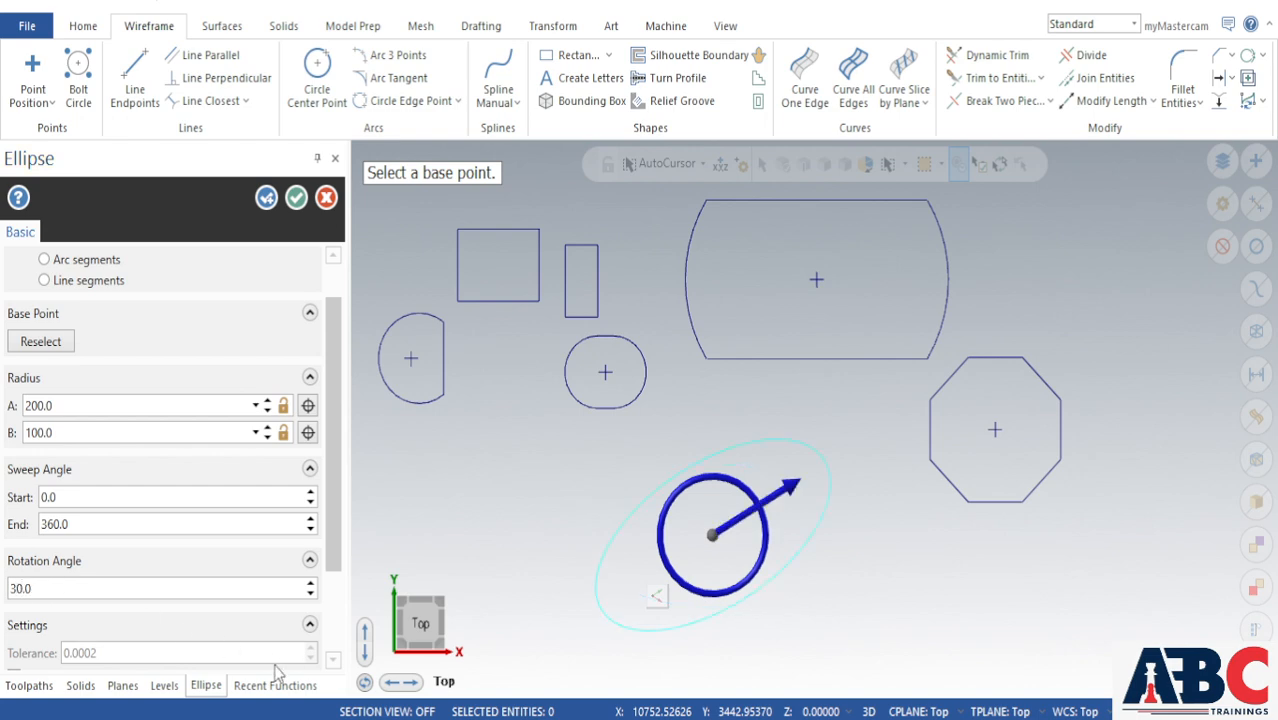
{"action": "scroll", "coordinate": [182, 570], "scroll_direction": "up", "scroll_amount": 1}
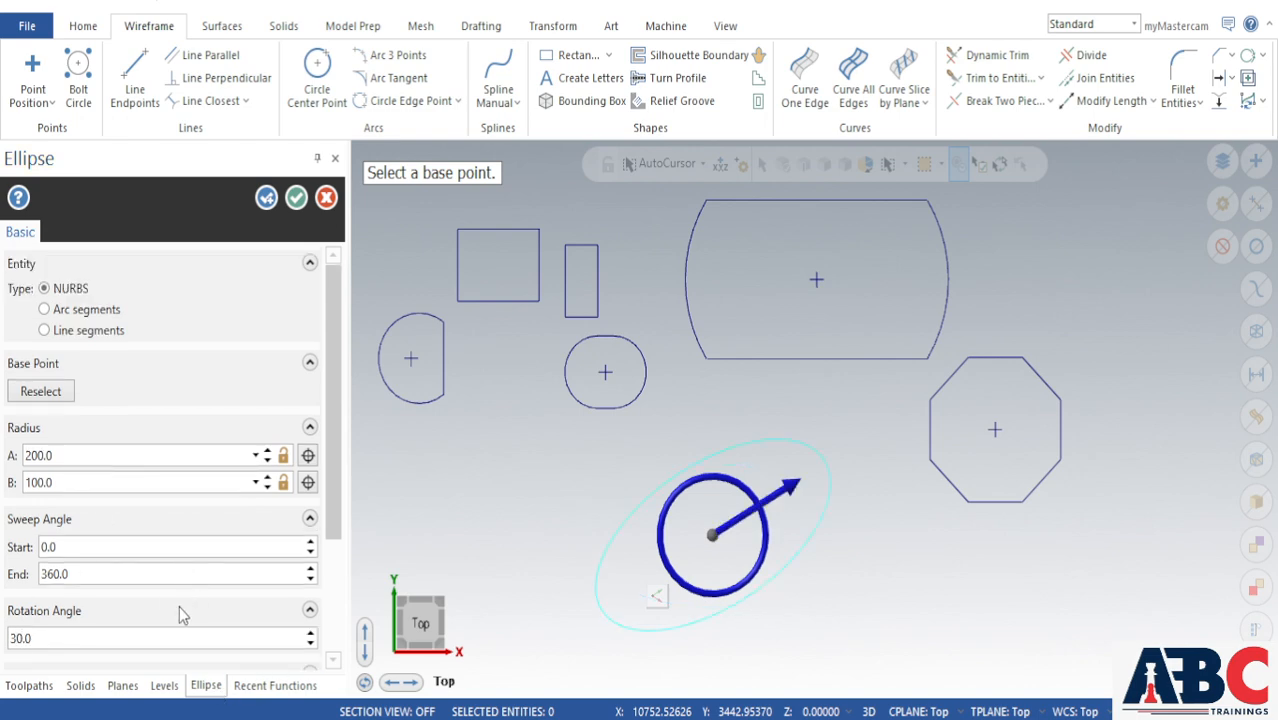
{"action": "scroll", "coordinate": [147, 665], "scroll_direction": "down", "scroll_amount": 5}
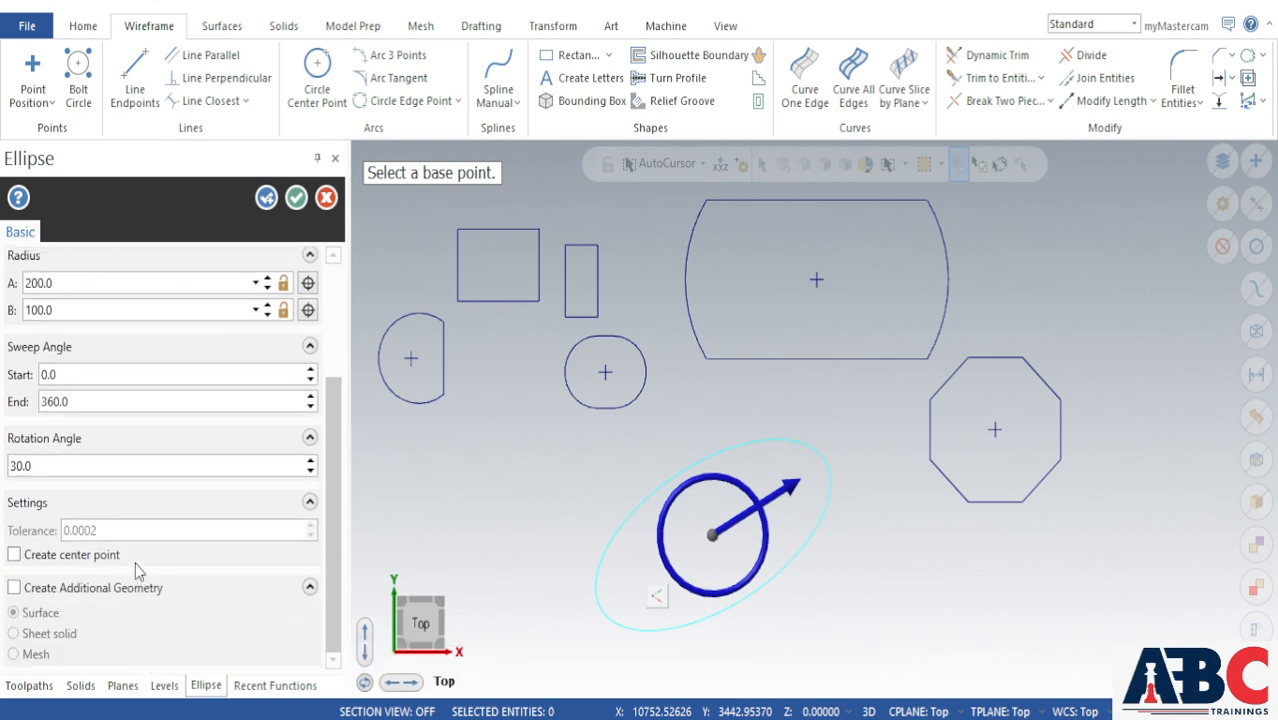
{"action": "scroll", "coordinate": [139, 572], "scroll_direction": "up", "scroll_amount": 5}
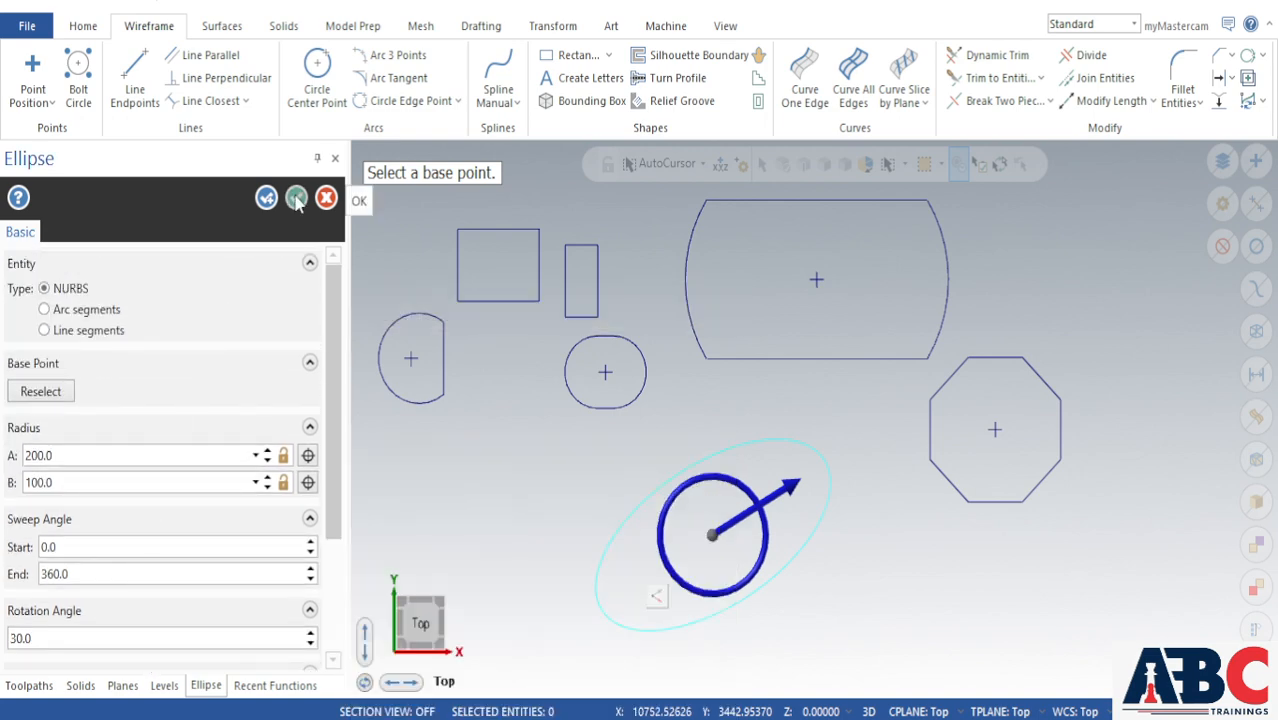
{"action": "left_click", "coordinate": [296, 197]}
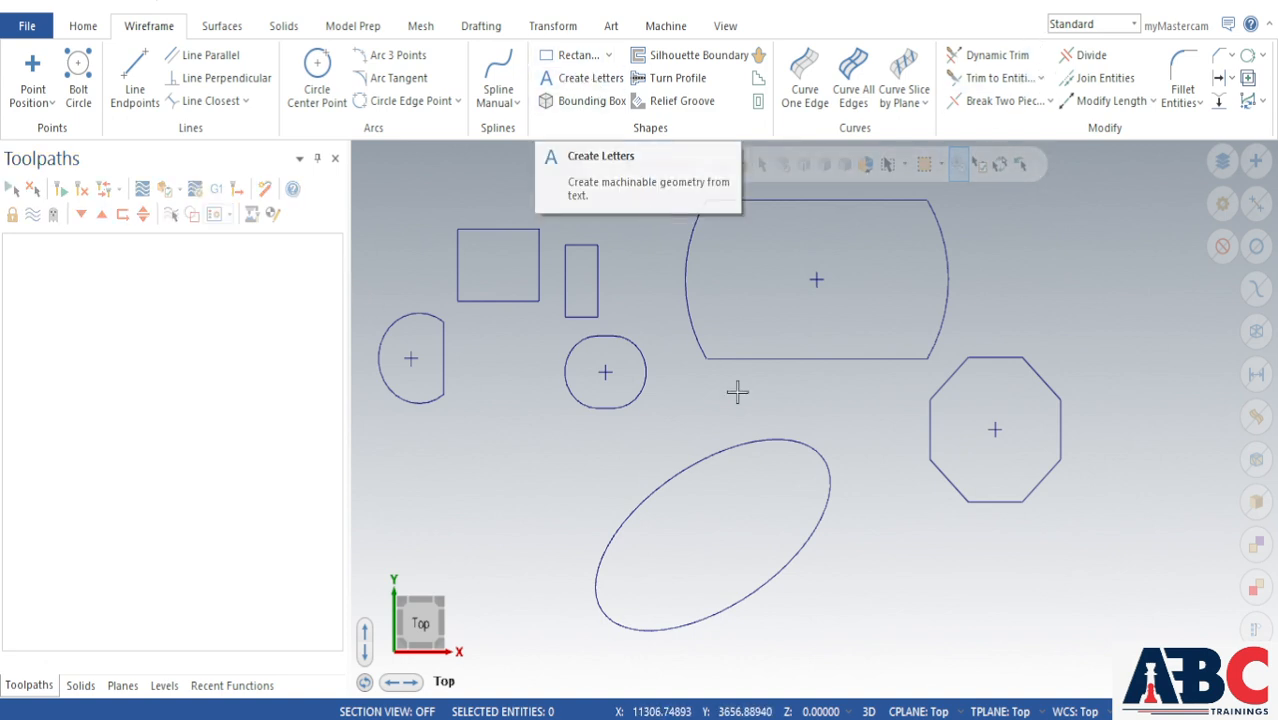
Step: Select all the wireframe shapes in the graphics window and delete them
{"action": "scroll", "coordinate": [817, 398], "scroll_direction": "down", "scroll_amount": 1}
{"action": "scroll", "coordinate": [817, 398], "scroll_direction": "down", "scroll_amount": 3}
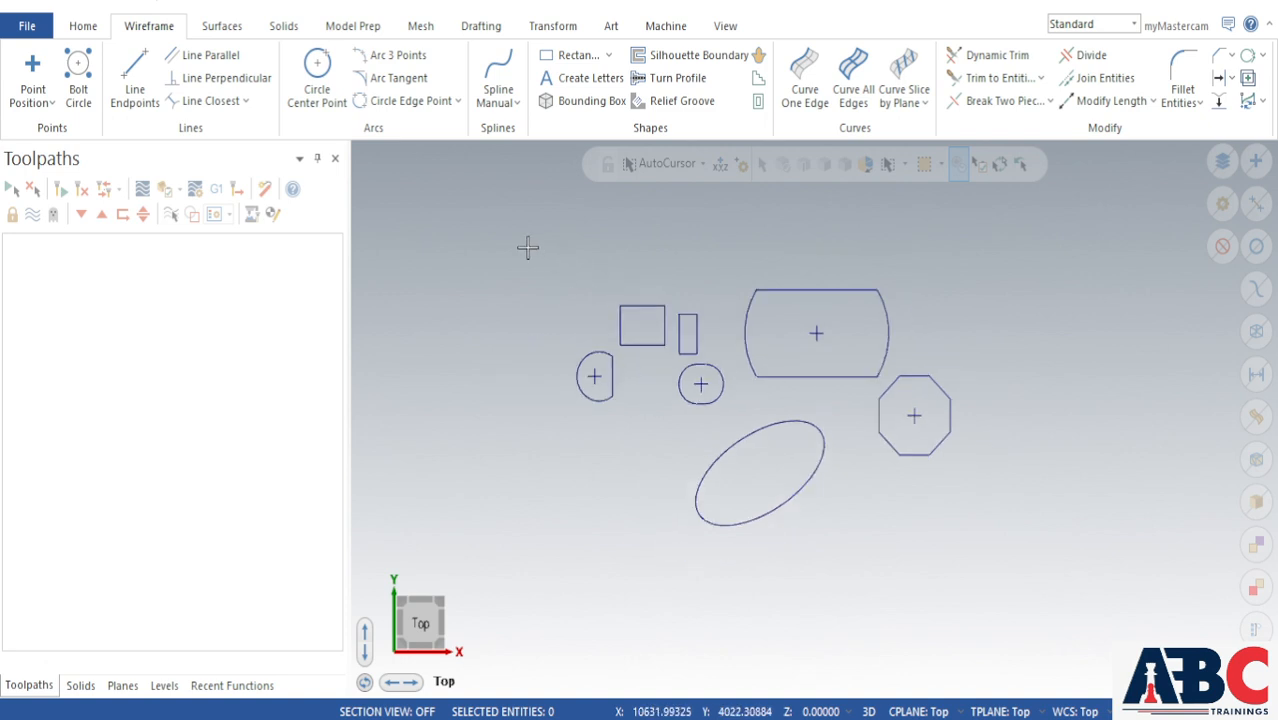
{"action": "left_click_drag", "start_coordinate": [502, 232], "coordinate": [1026, 556]}
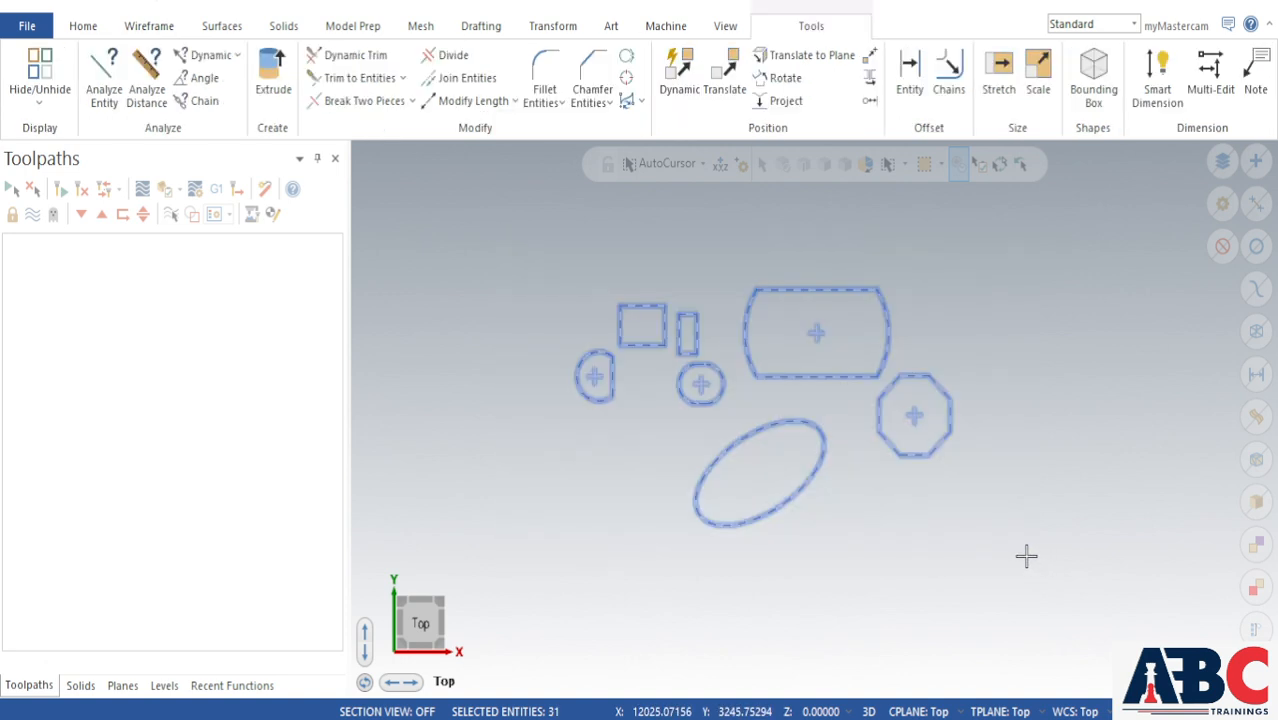
{"action": "key", "text": "Delete"}
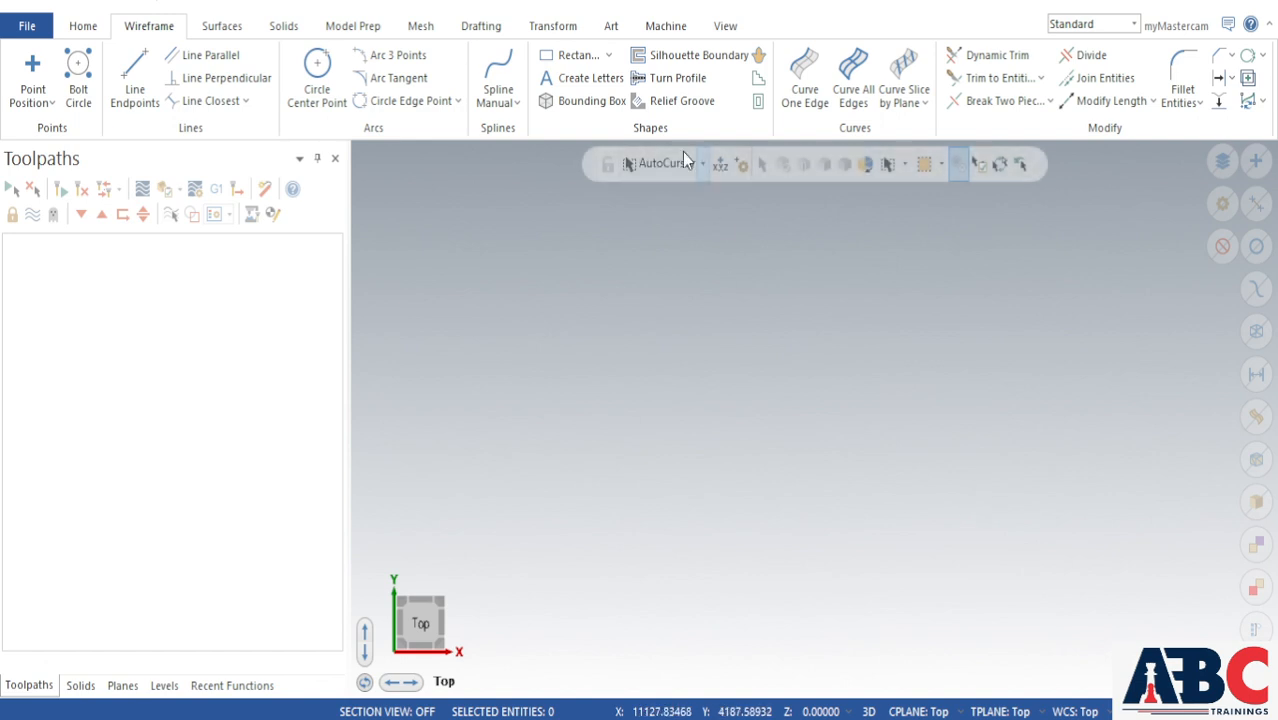
Step: Start Create Letters with the text "ABC Trainings" and review the font styles, keeping OLF SimpleSansCJK OC
{"action": "left_click", "coordinate": [575, 80]}
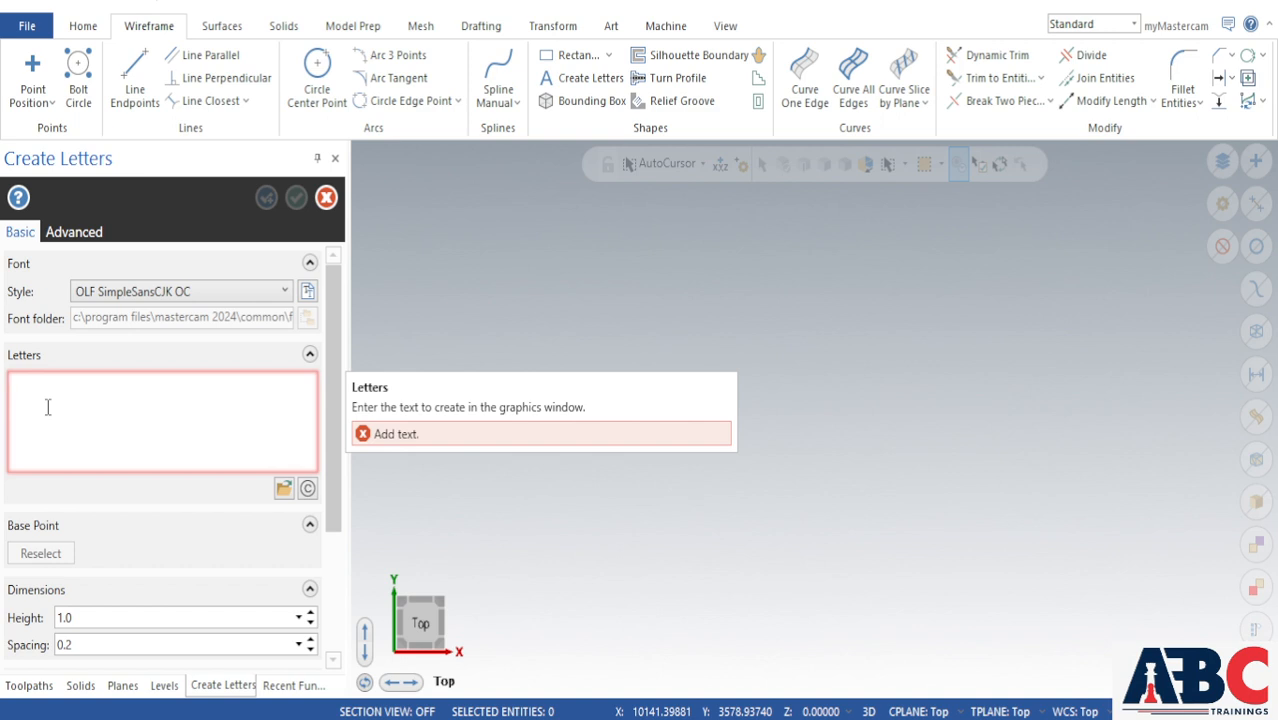
{"action": "type", "text": "ABC Trainings"}
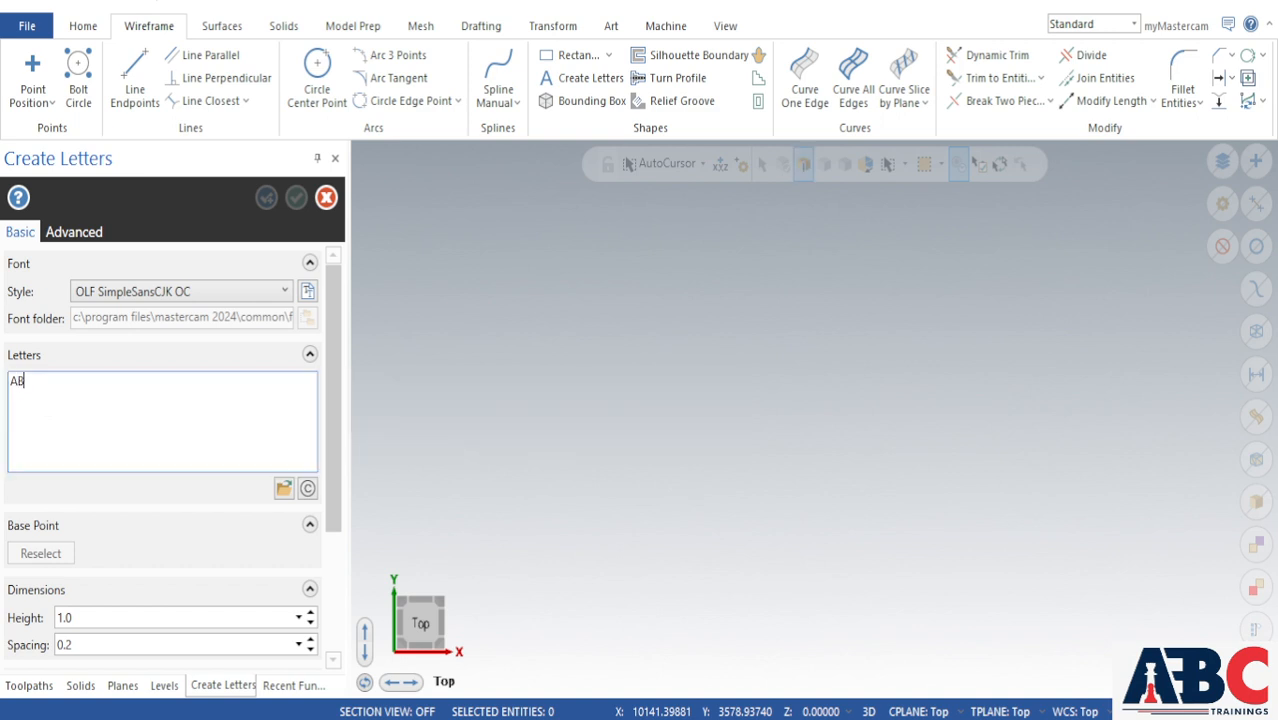
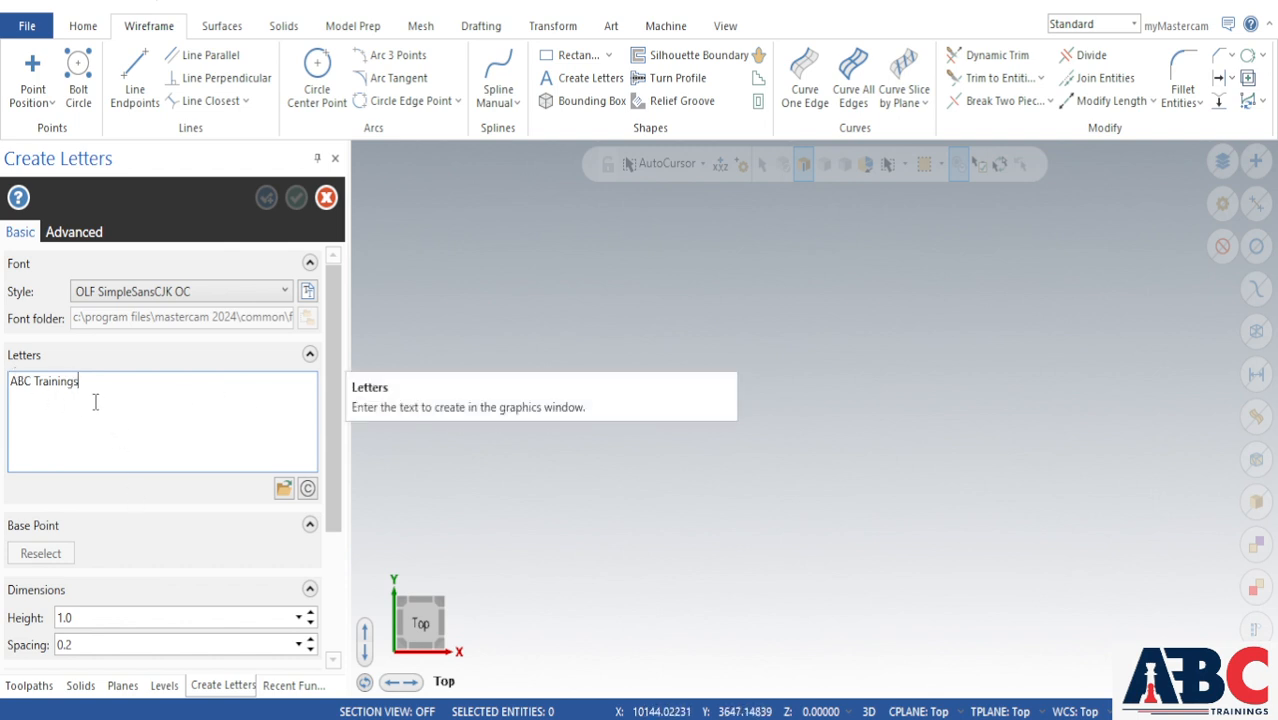
{"action": "left_click_drag", "start_coordinate": [100, 387], "coordinate": [2, 387]}
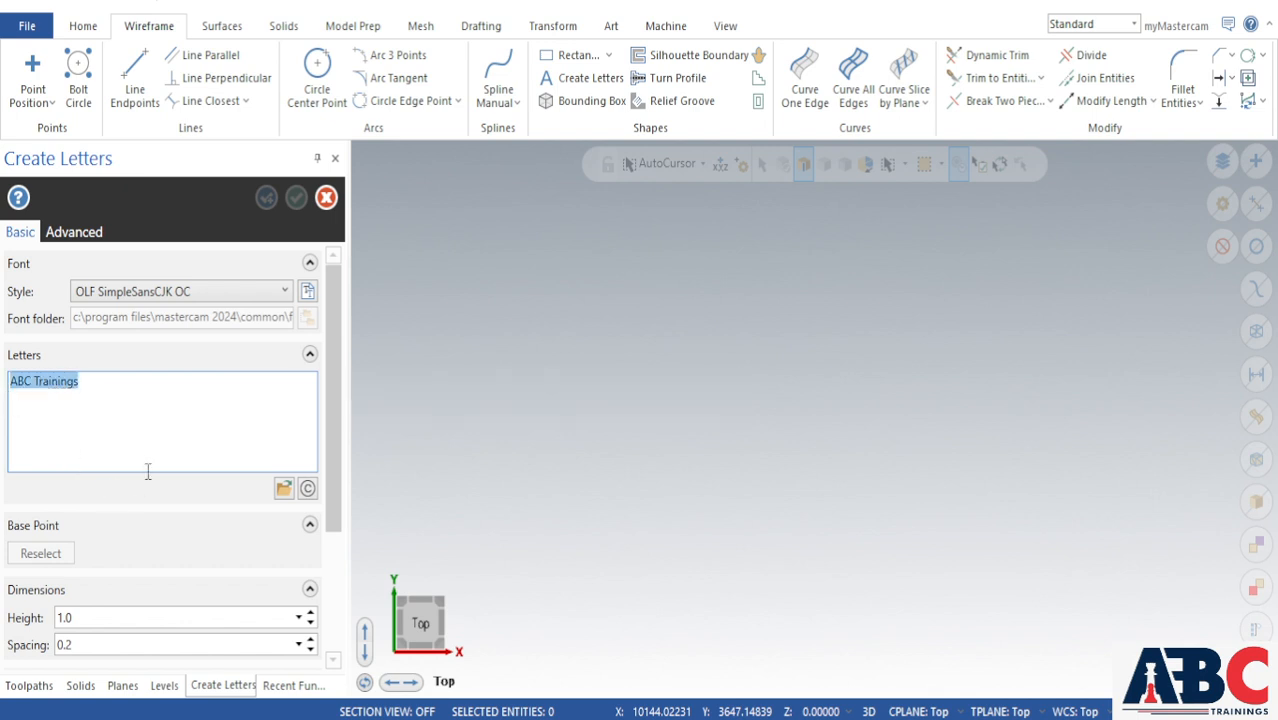
{"action": "left_click", "coordinate": [207, 292]}
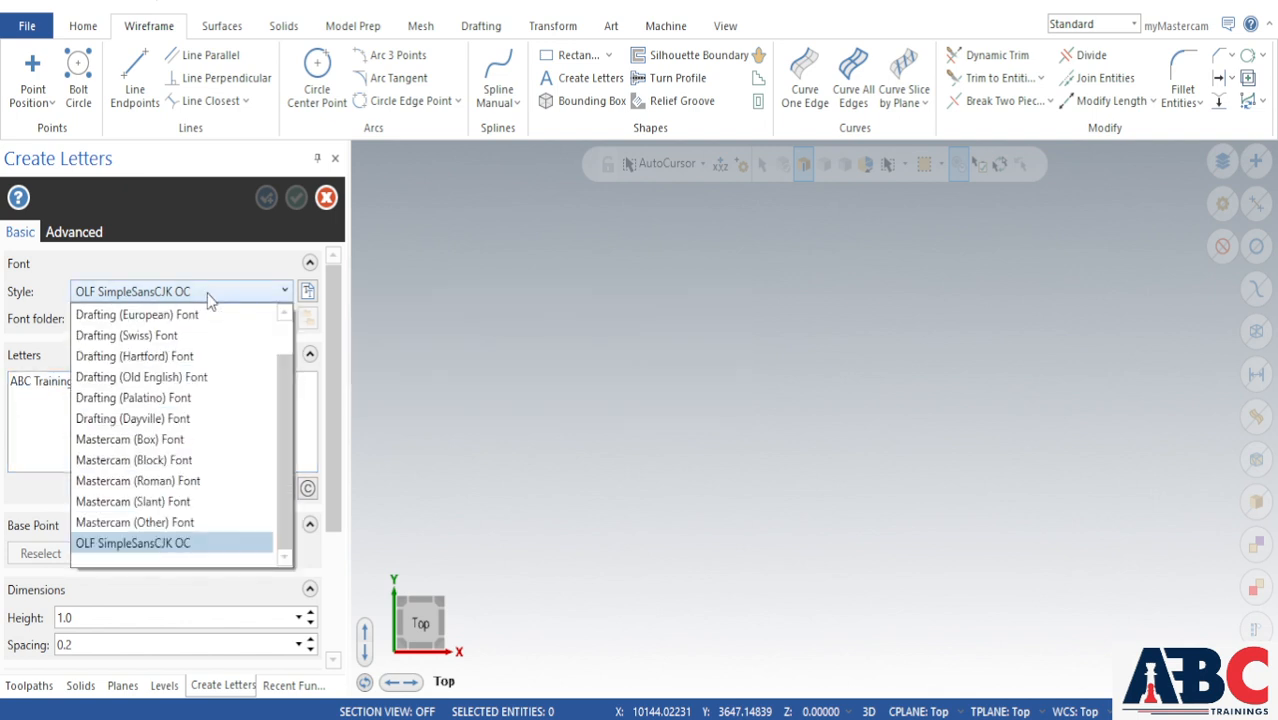
{"action": "left_click", "coordinate": [207, 293]}
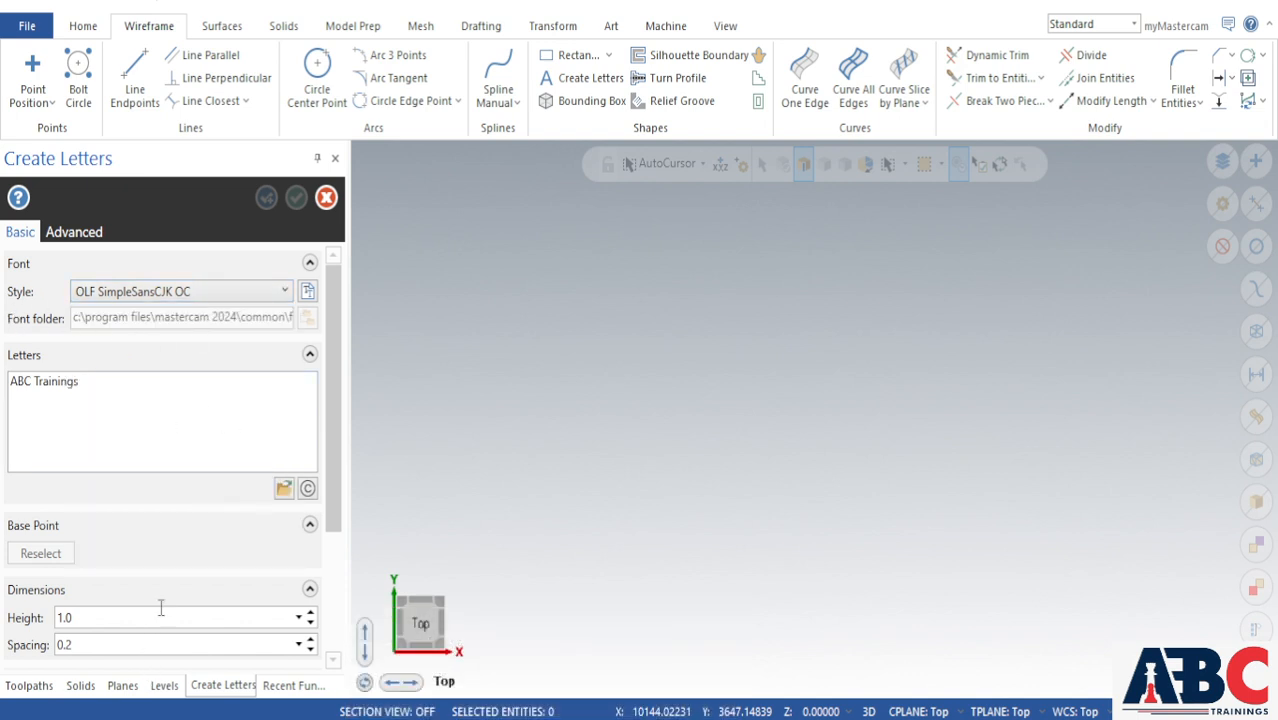
Step: Set the letter height to 100 and preview the text in the graphics window
{"action": "scroll", "coordinate": [172, 535], "scroll_direction": "down", "scroll_amount": 1}
{"action": "scroll", "coordinate": [160, 535], "scroll_direction": "down", "scroll_amount": 2}
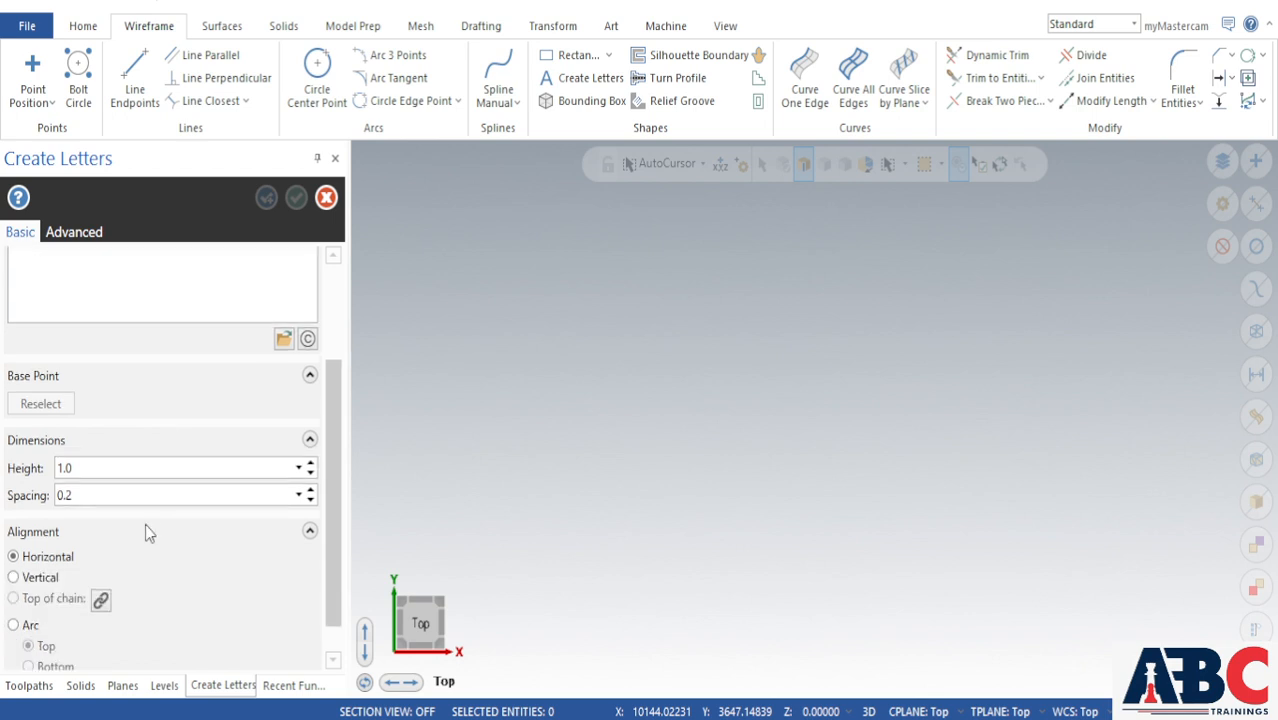
{"action": "double_click", "coordinate": [85, 468]}
{"action": "type", "text": "1"}
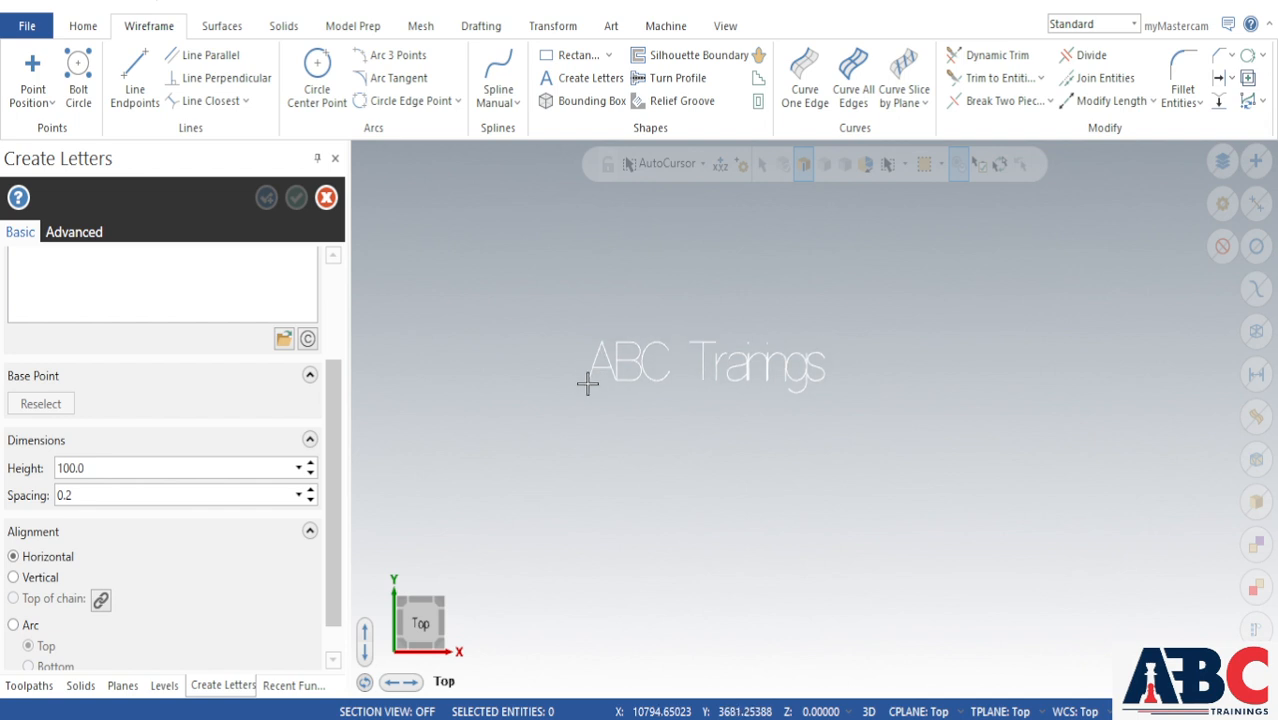
Step: Try a letter height of 50 and restore it to 100
{"action": "left_click", "coordinate": [106, 471]}
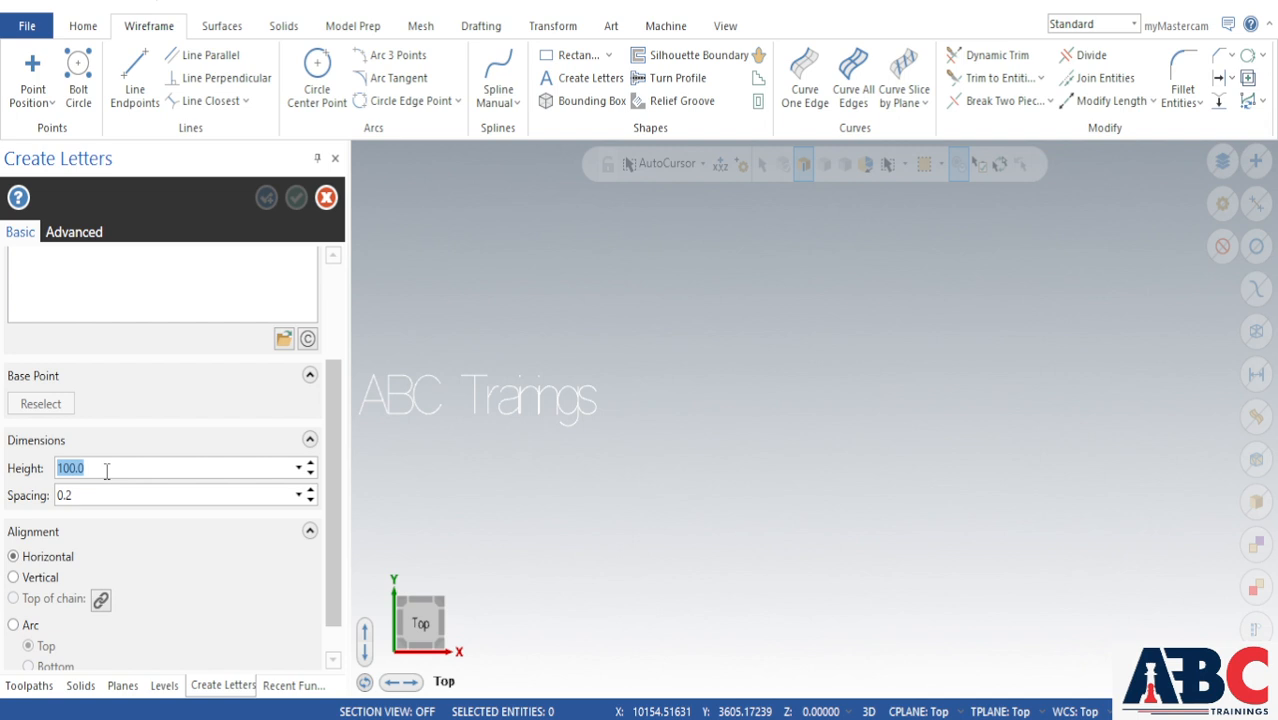
{"action": "type", "text": "50.0"}
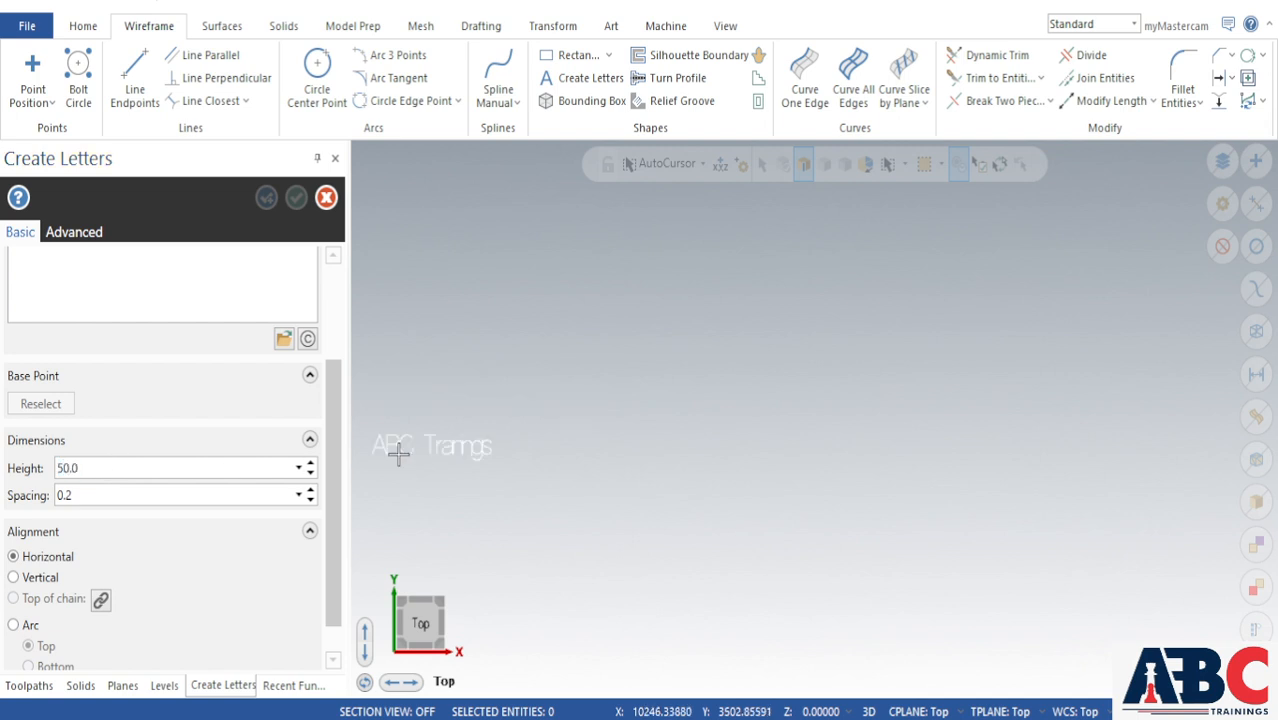
{"action": "left_click", "coordinate": [149, 470]}
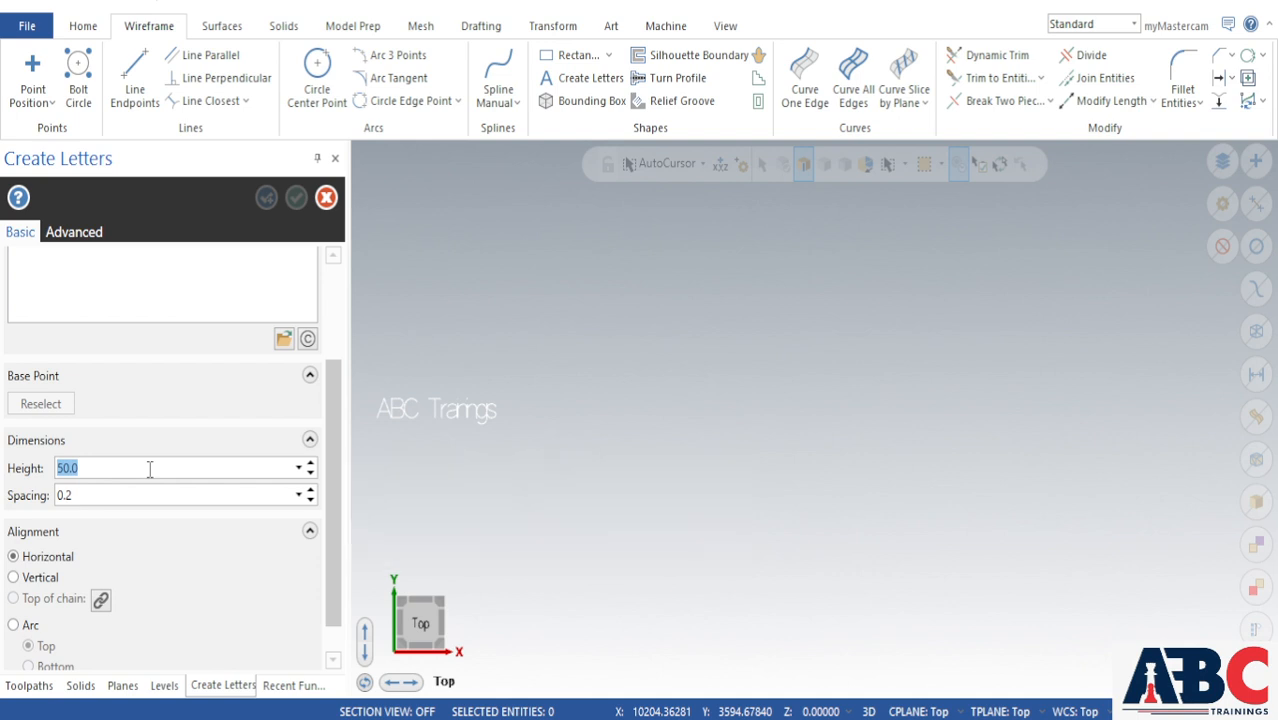
{"action": "type", "text": "1"}
{"action": "key", "text": "Return"}
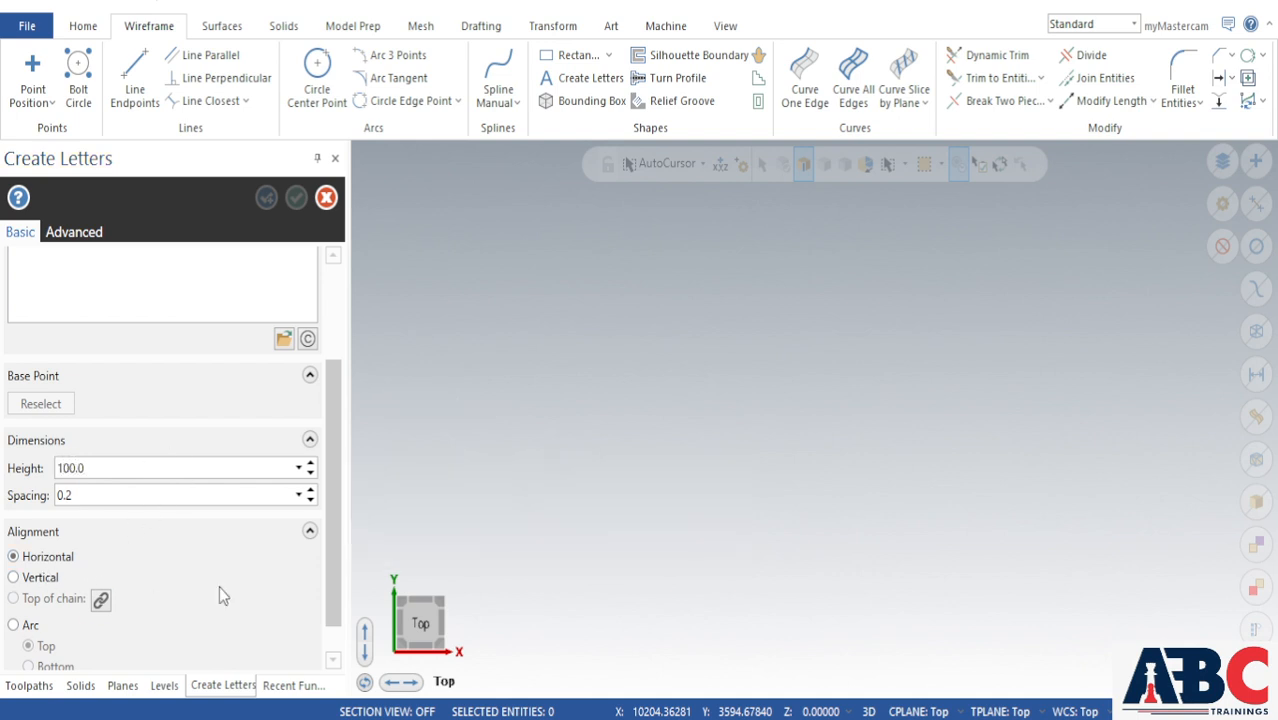
Step: Try the Vertical and Arc alignments on the letters and restore Horizontal
{"action": "left_click", "coordinate": [30, 578]}
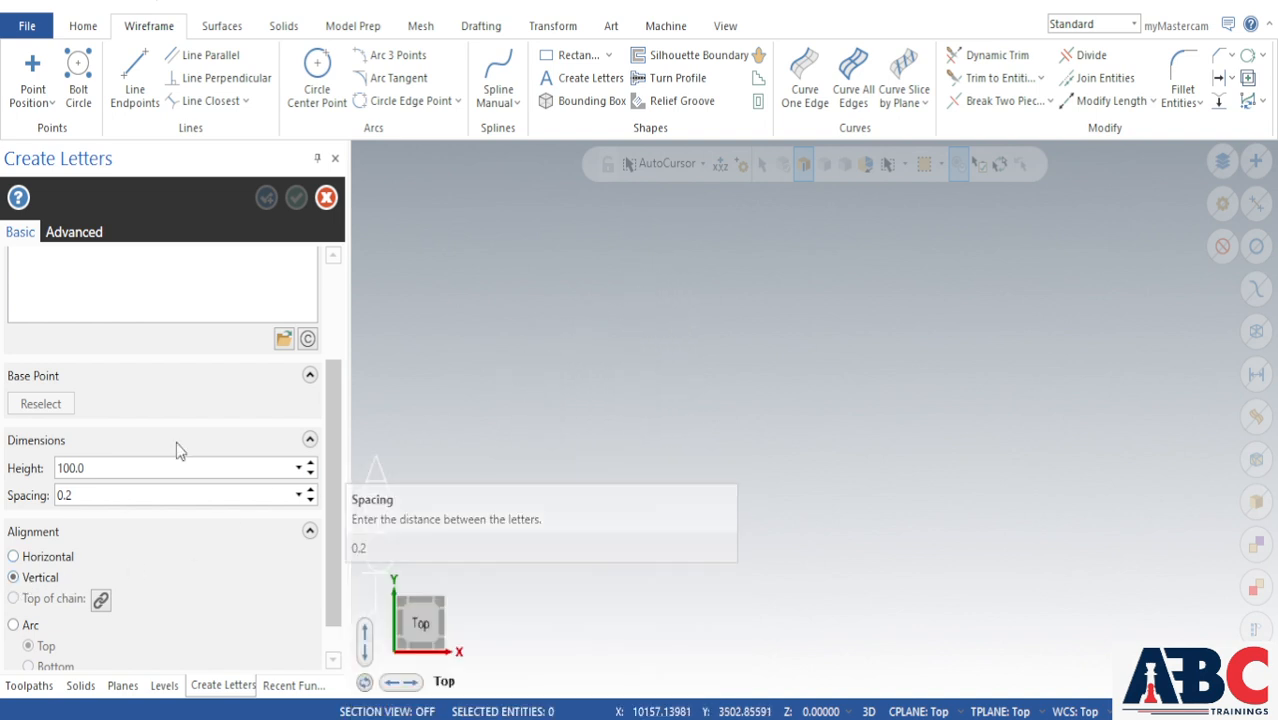
{"action": "scroll", "coordinate": [177, 446], "scroll_direction": "up", "scroll_amount": 3}
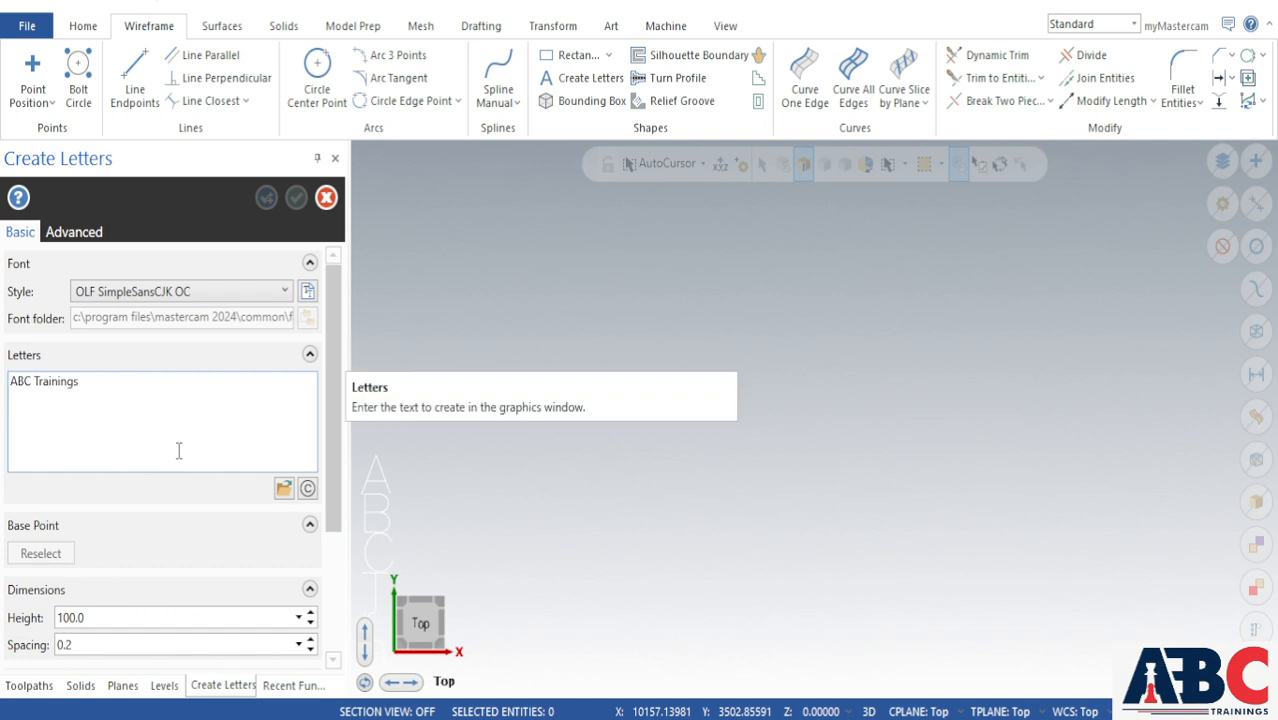
{"action": "scroll", "coordinate": [174, 460], "scroll_direction": "down", "scroll_amount": 2}
{"action": "scroll", "coordinate": [56, 606], "scroll_direction": "down", "scroll_amount": 2}
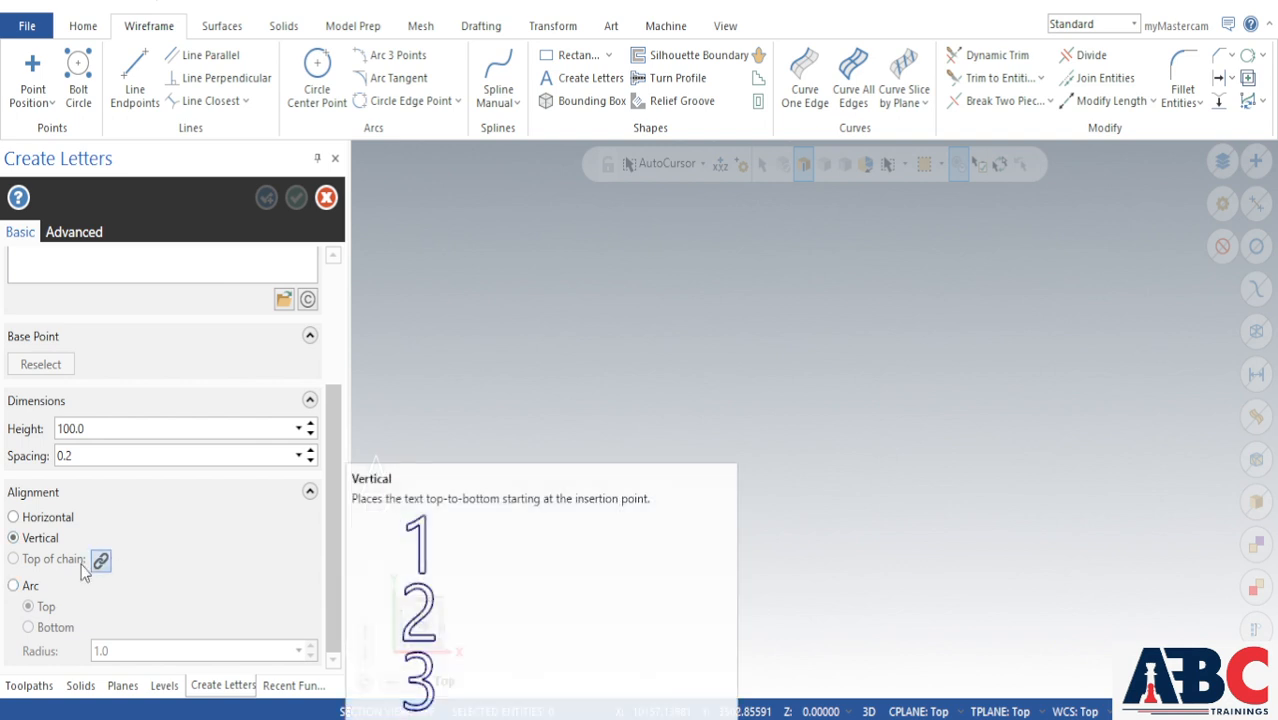
{"action": "left_click", "coordinate": [14, 585]}
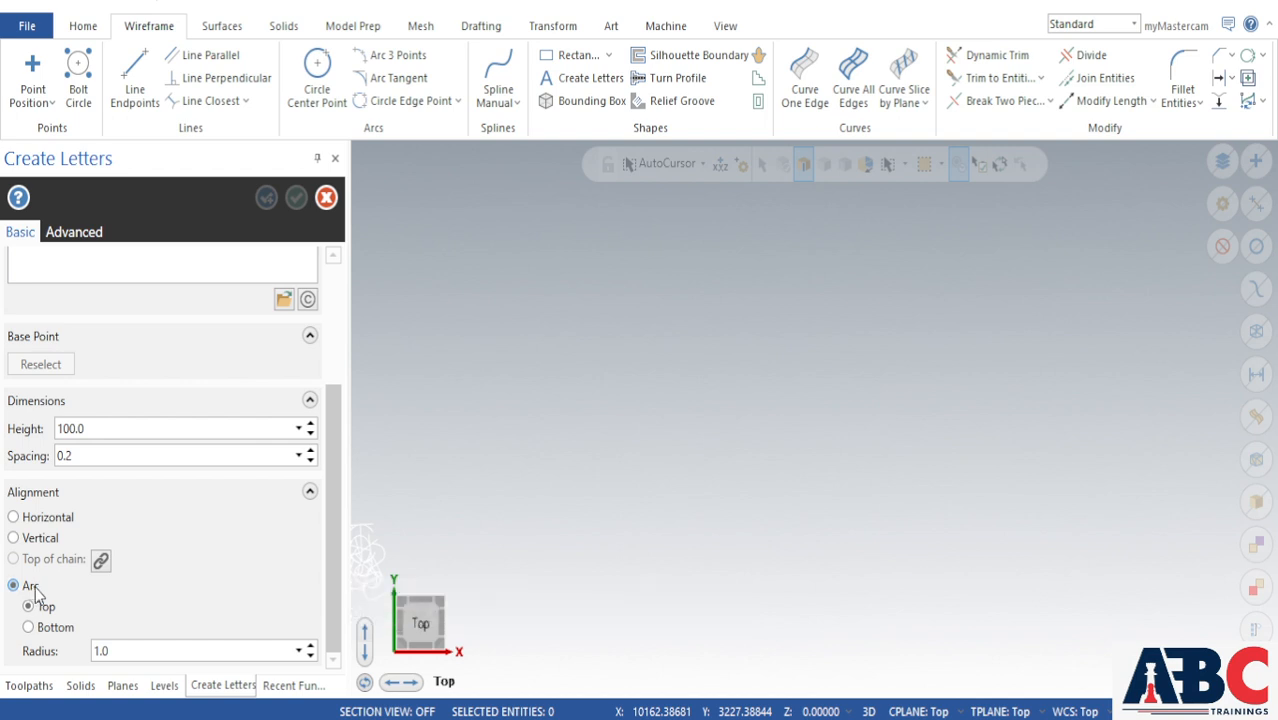
{"action": "left_click", "coordinate": [13, 517]}
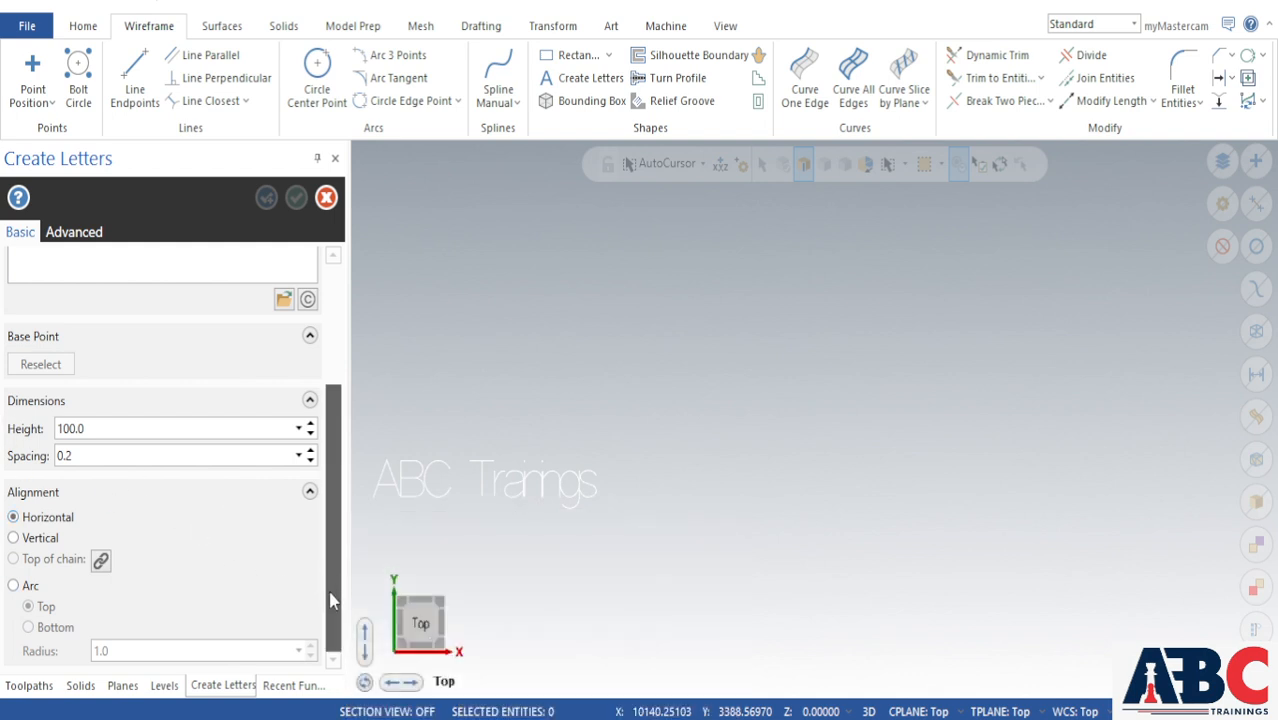
Step: Change the letters' font style to Drafting (Swiss) Font
{"action": "left_click_drag", "start_coordinate": [330, 600], "coordinate": [334, 437]}
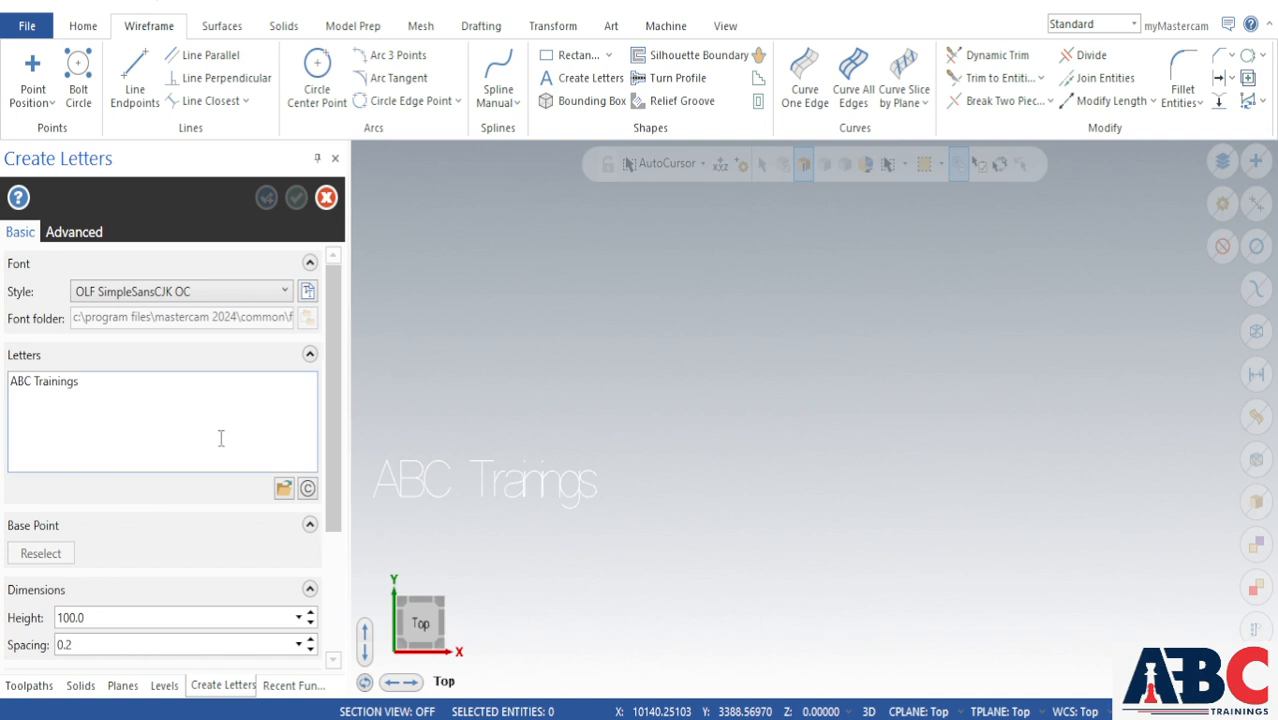
{"action": "left_click", "coordinate": [40, 553]}
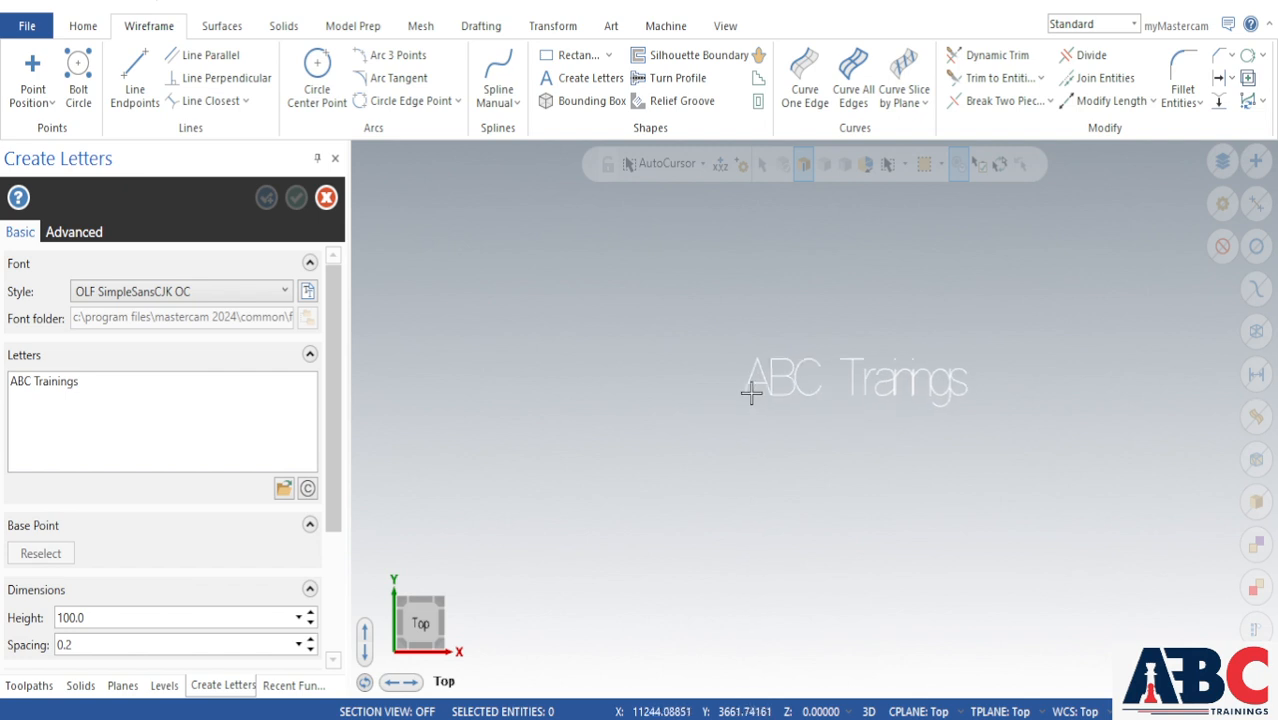
{"action": "left_click", "coordinate": [213, 292]}
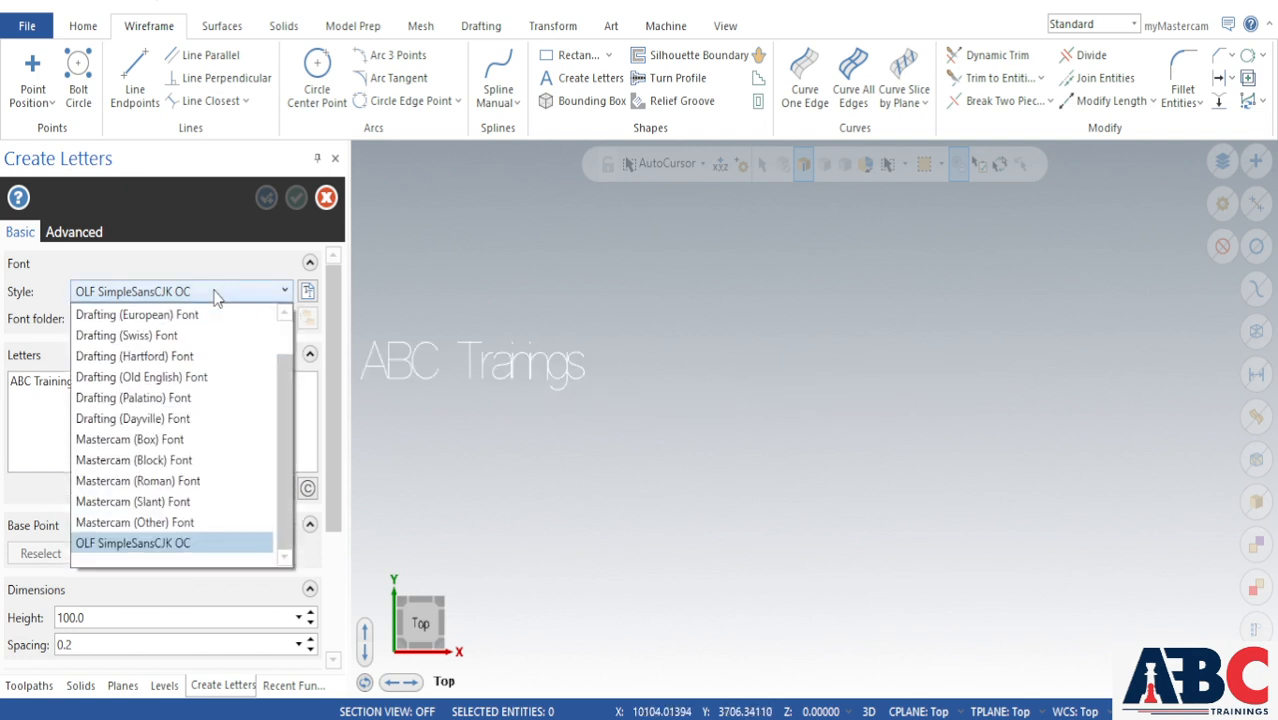
{"action": "left_click", "coordinate": [193, 330]}
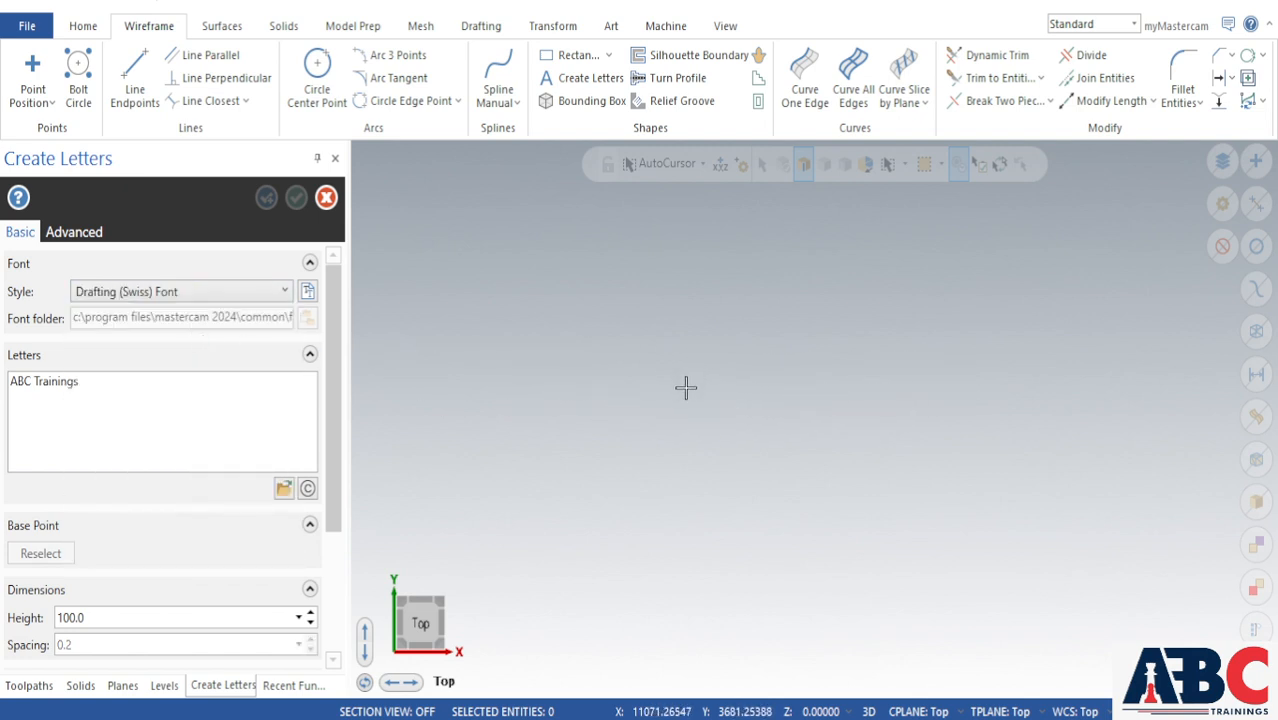
Step: Try the Drafting (European) Font and switch the letters' font style to OLF SimpleSansCJK OC
{"action": "left_click", "coordinate": [195, 295]}
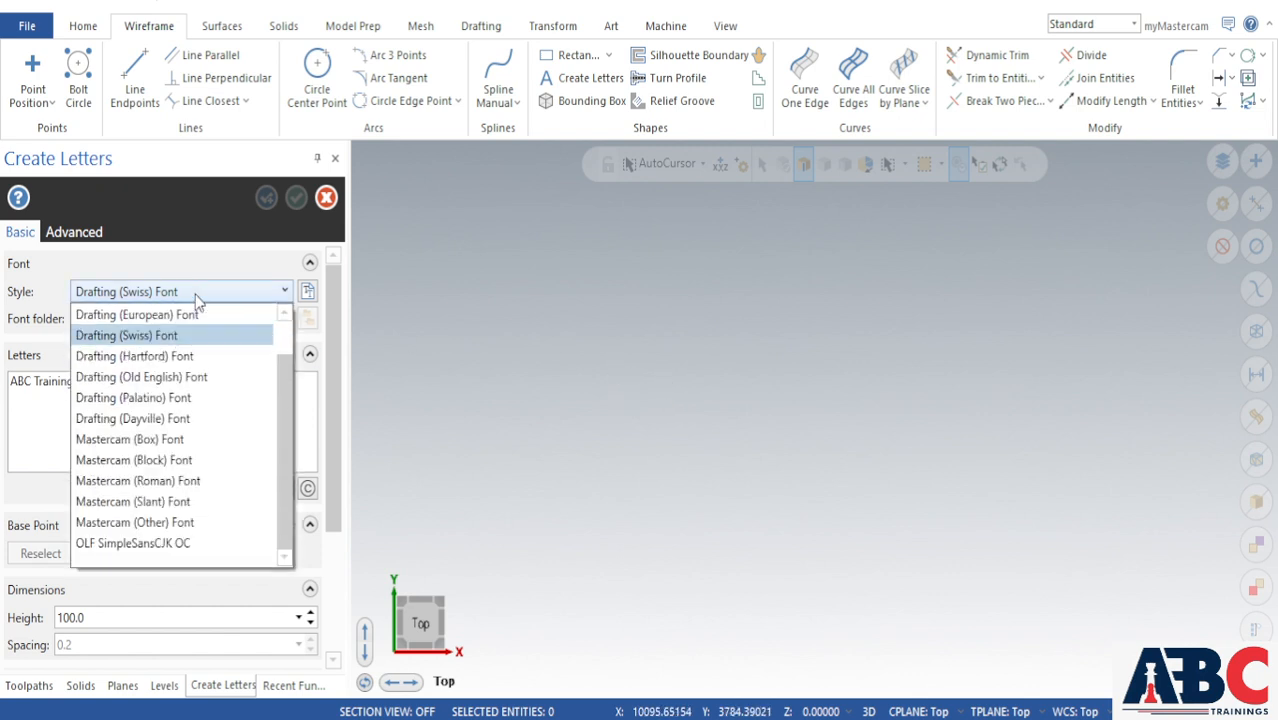
{"action": "left_click", "coordinate": [195, 311]}
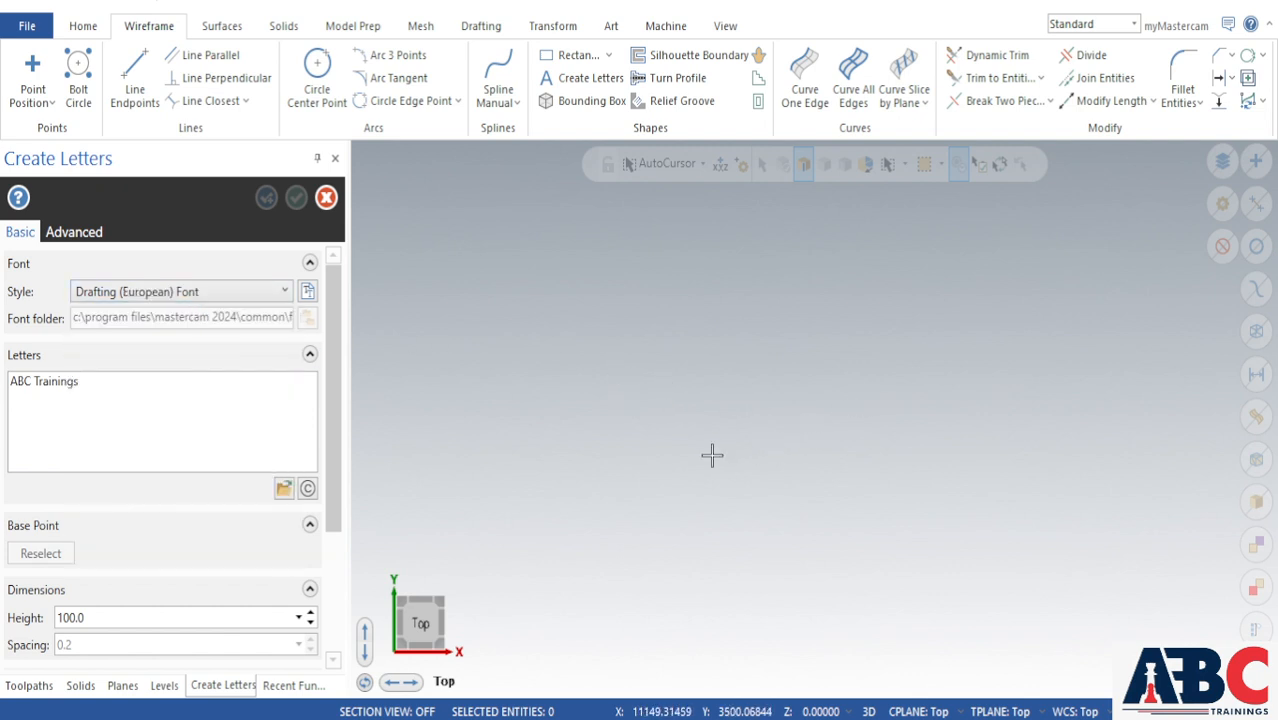
{"action": "left_click", "coordinate": [124, 617]}
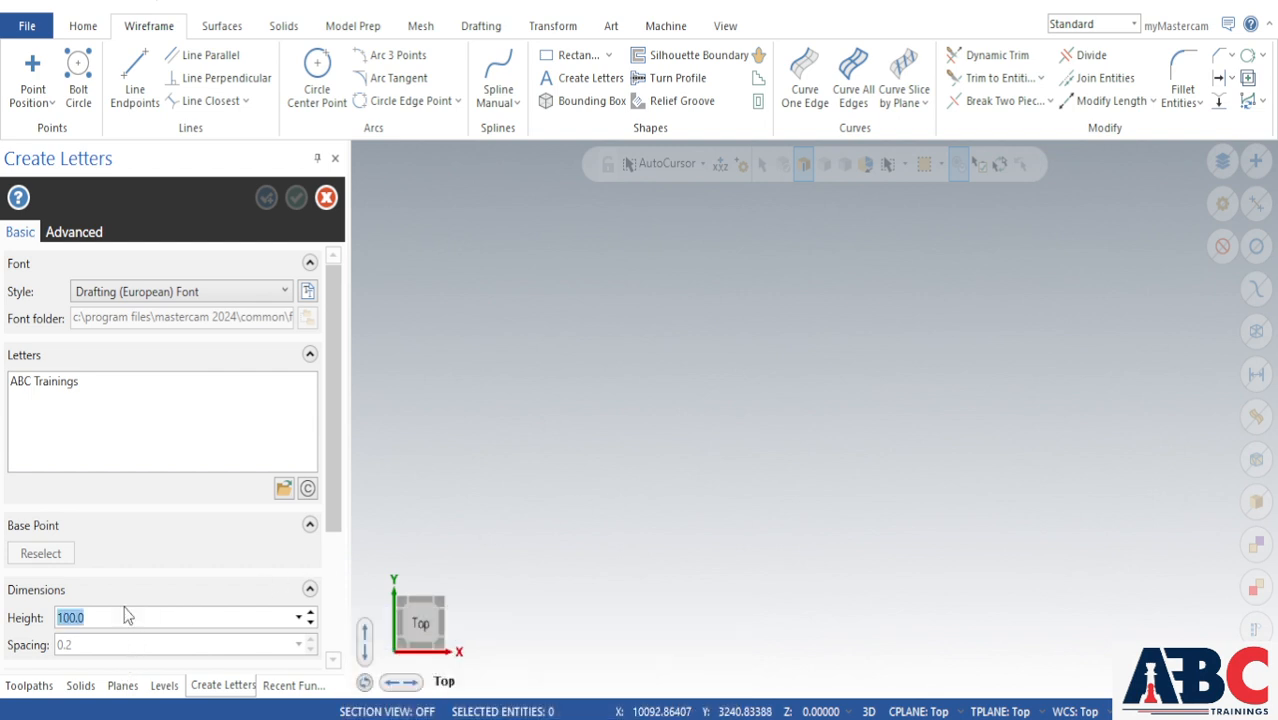
{"action": "left_click", "coordinate": [180, 291]}
{"action": "left_click", "coordinate": [160, 543]}
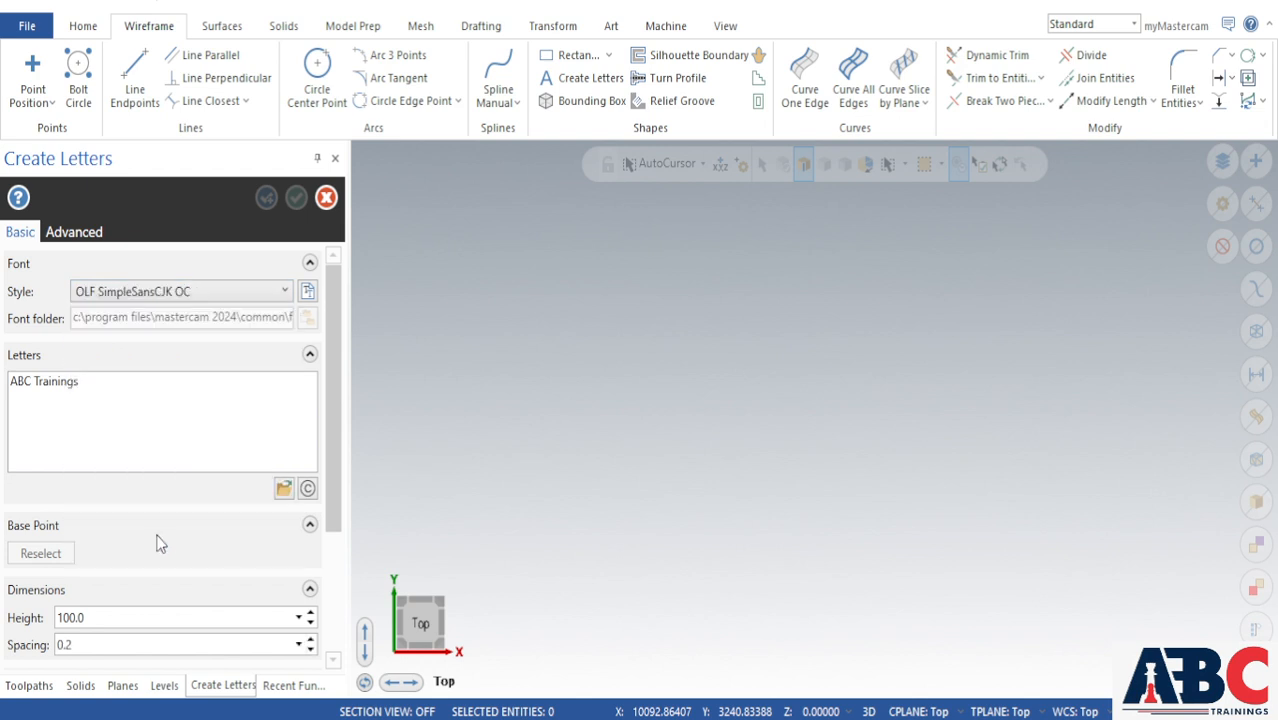
Step: Try letter spacings of 1, 5 and 25 on the ABC Trainings text preview
{"action": "left_click", "coordinate": [122, 645]}
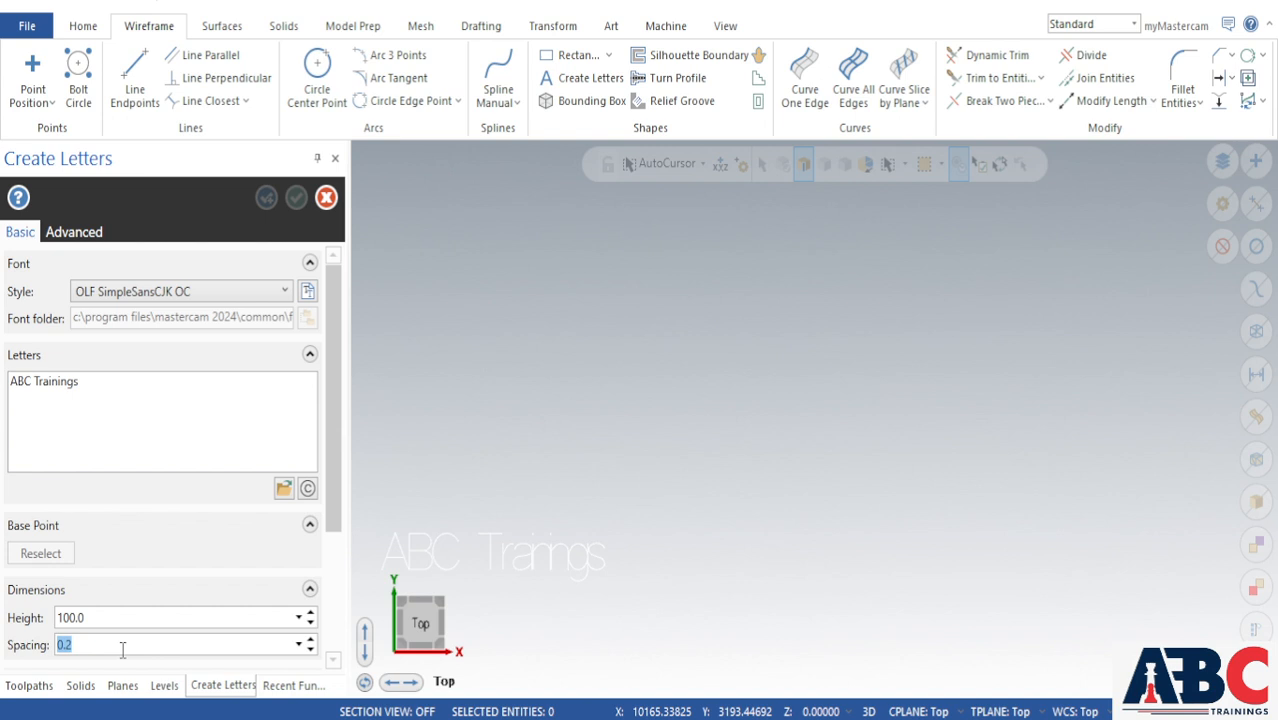
{"action": "type", "text": "1"}
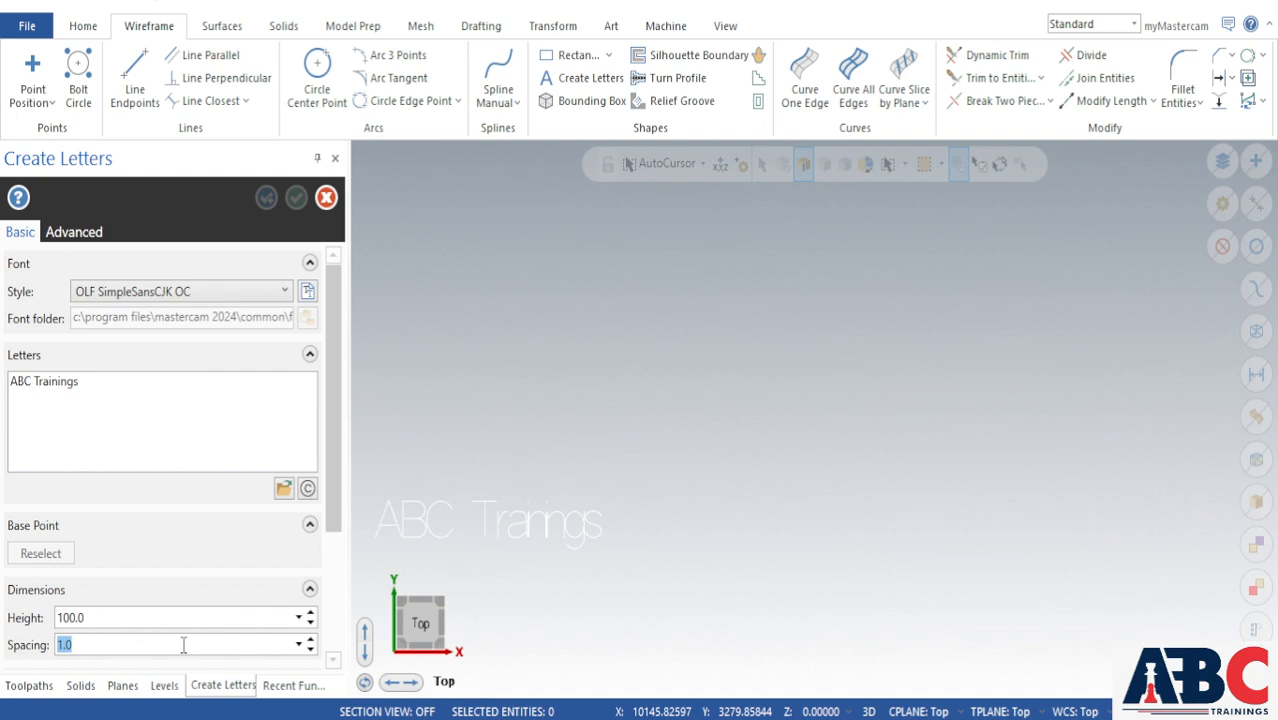
{"action": "type", "text": "5"}
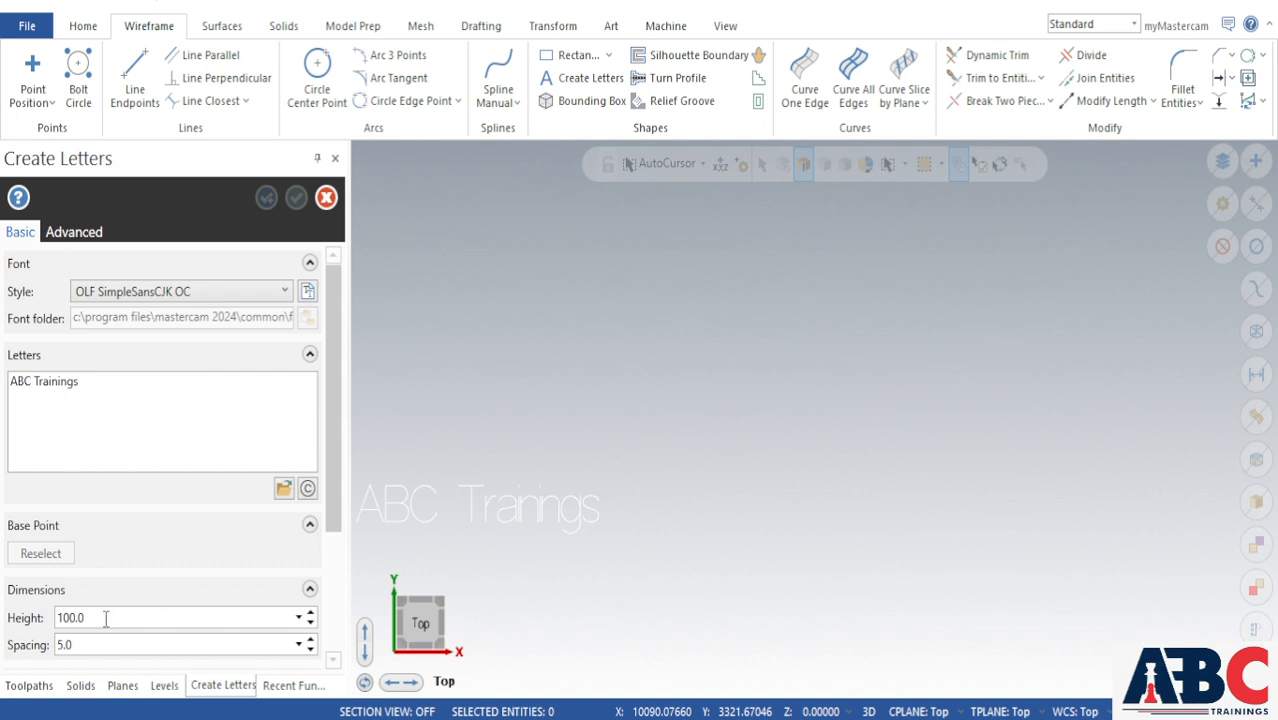
{"action": "double_click", "coordinate": [93, 650]}
{"action": "type", "text": "25"}
{"action": "key", "text": "Return"}
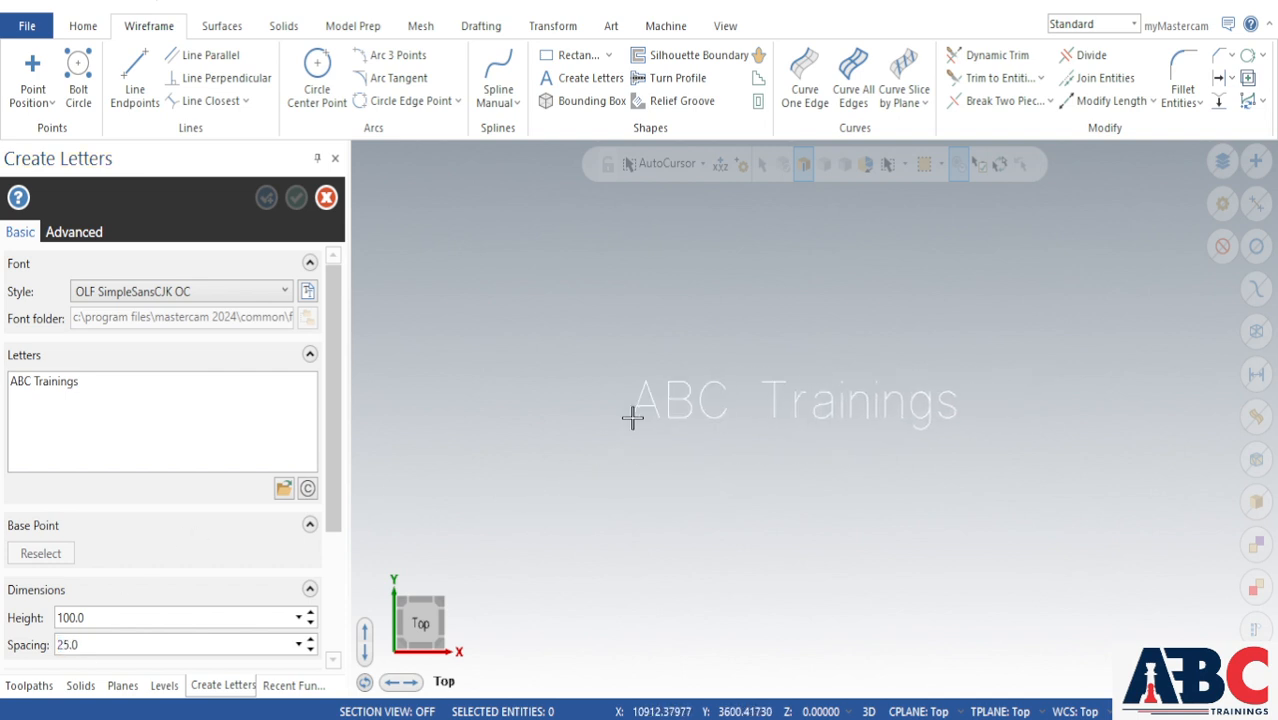
Step: Set the letter spacing to 15 and place the horizontally aligned text in the graphics window
{"action": "left_click", "coordinate": [175, 638]}
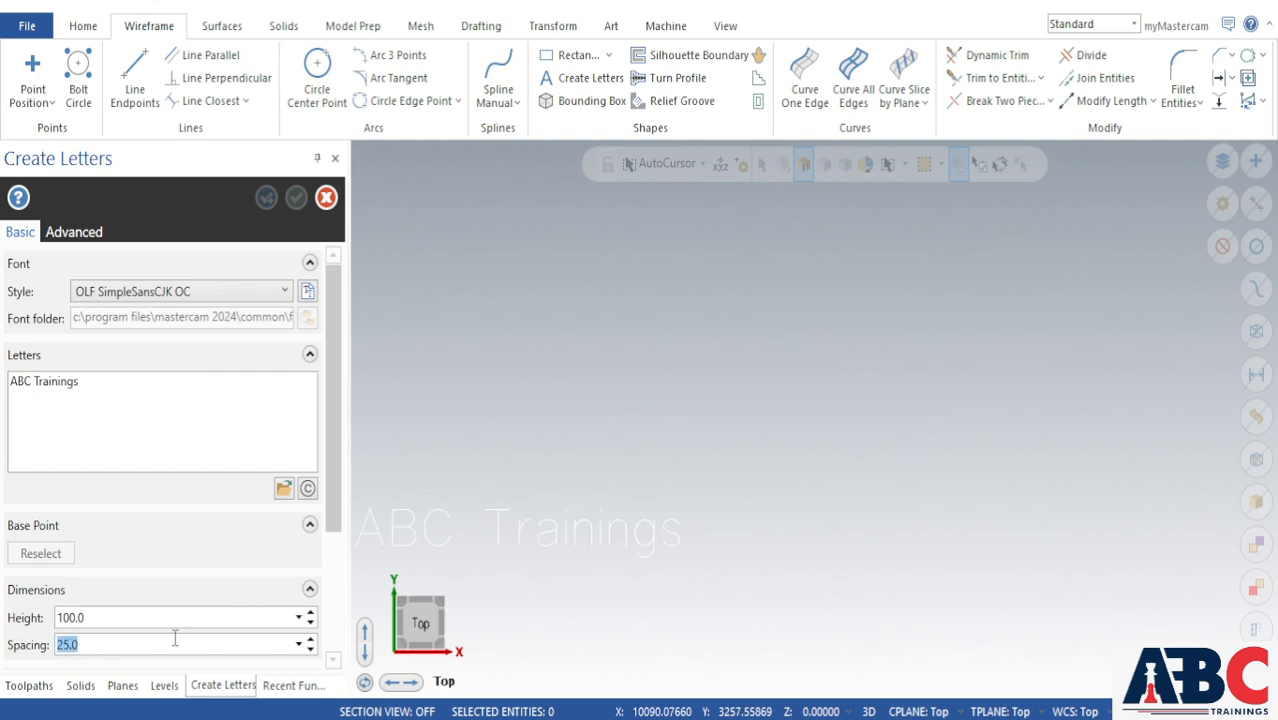
{"action": "type", "text": "15"}
{"action": "key", "text": "Return"}
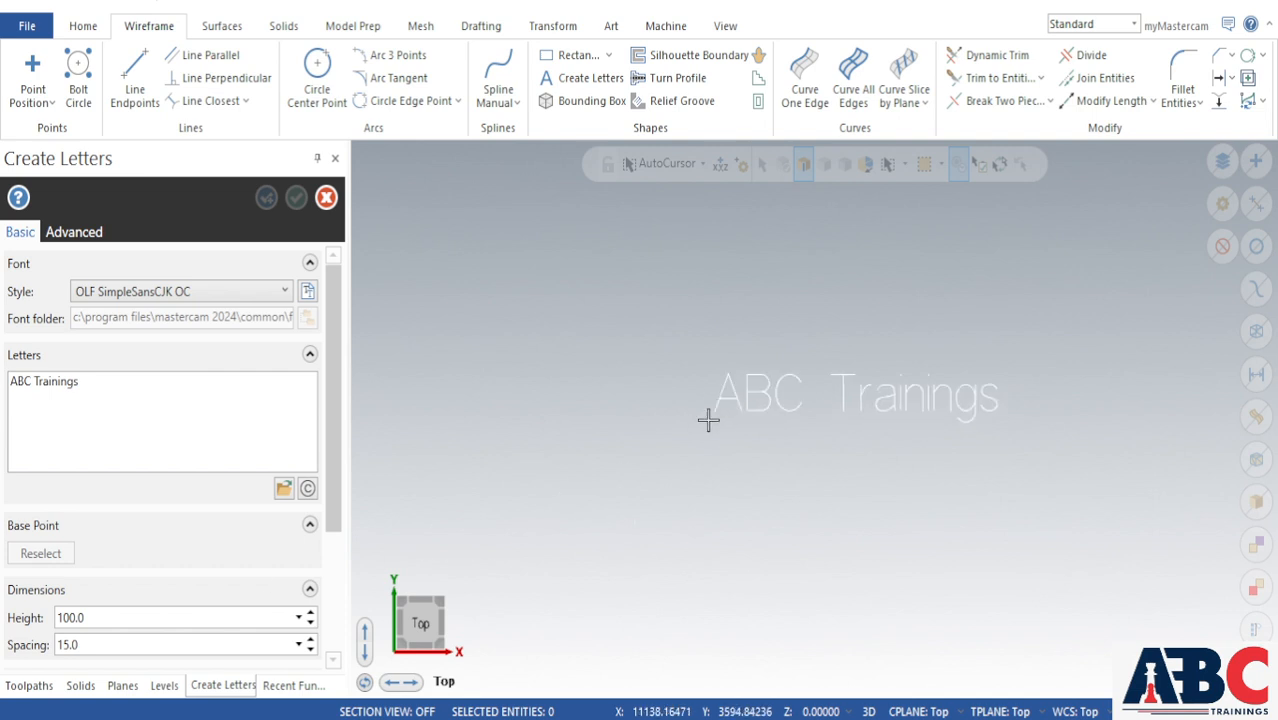
{"action": "scroll", "coordinate": [175, 592], "scroll_direction": "down", "scroll_amount": 4}
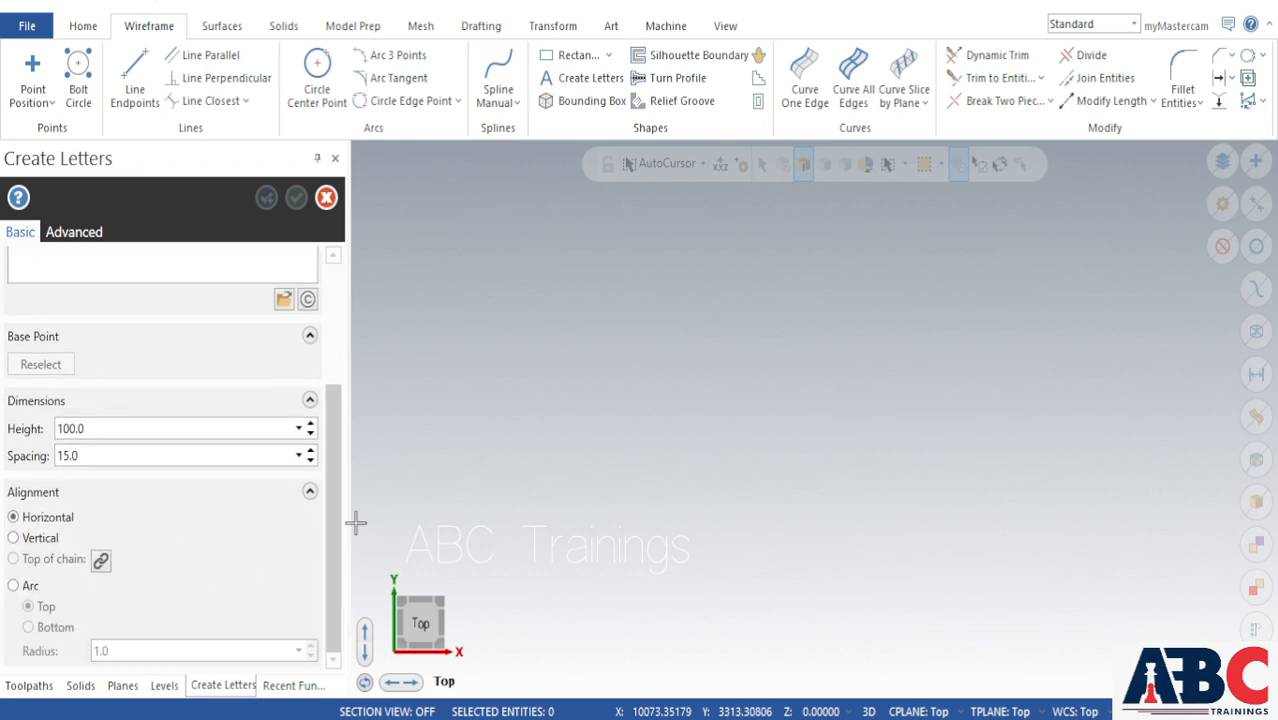
{"action": "left_click", "coordinate": [699, 403]}
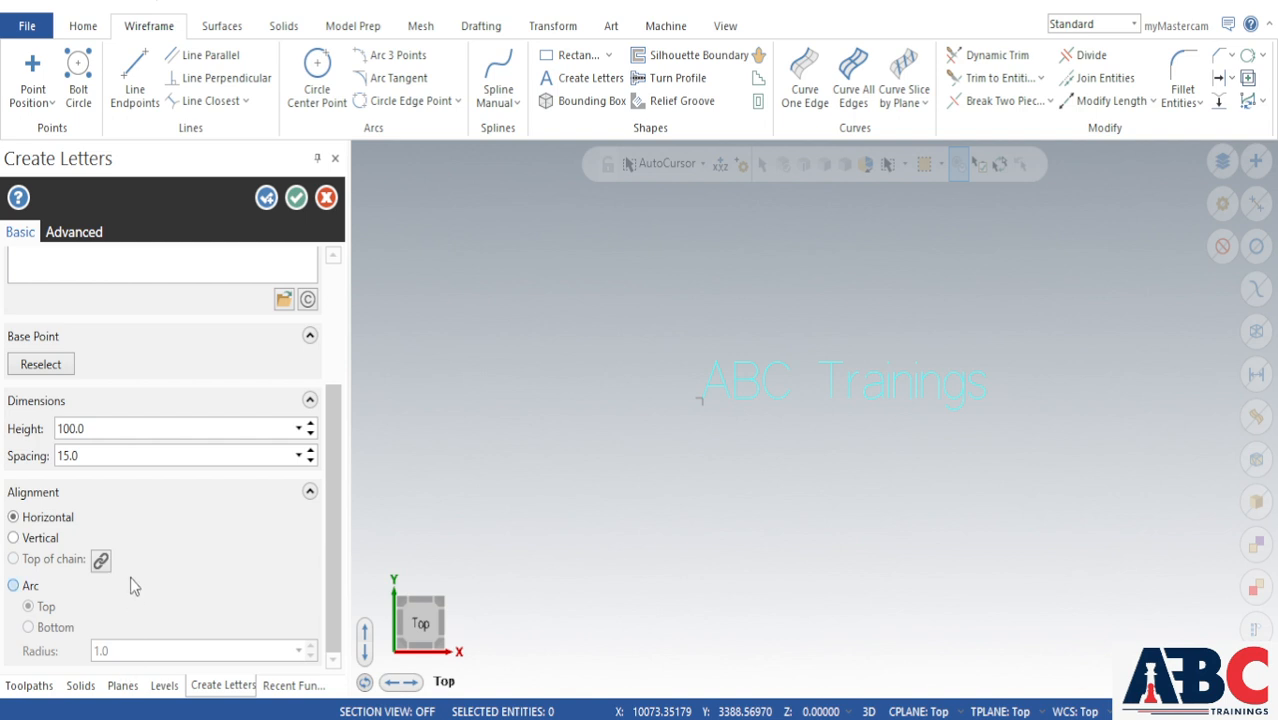
Step: Check the advanced letter options, create the placed ABC Trainings text and leave Create Letters
{"action": "scroll", "coordinate": [160, 558], "scroll_direction": "up", "scroll_amount": 3}
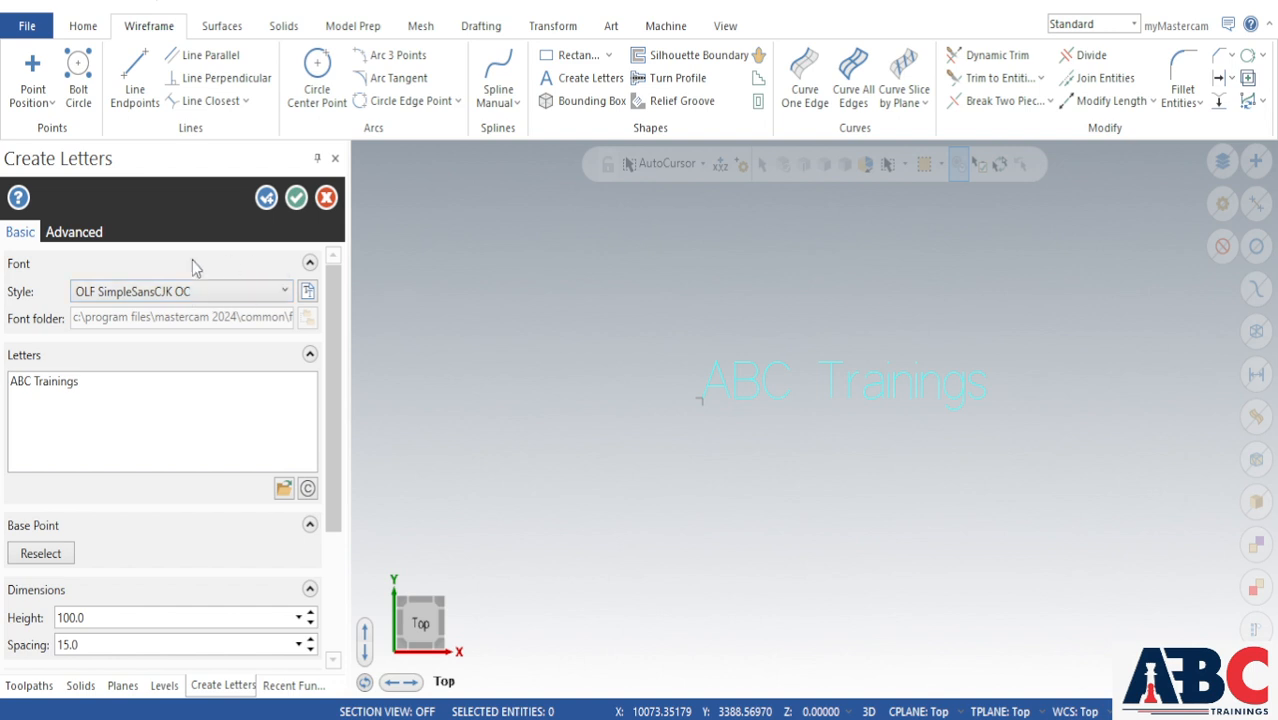
{"action": "left_click", "coordinate": [80, 236]}
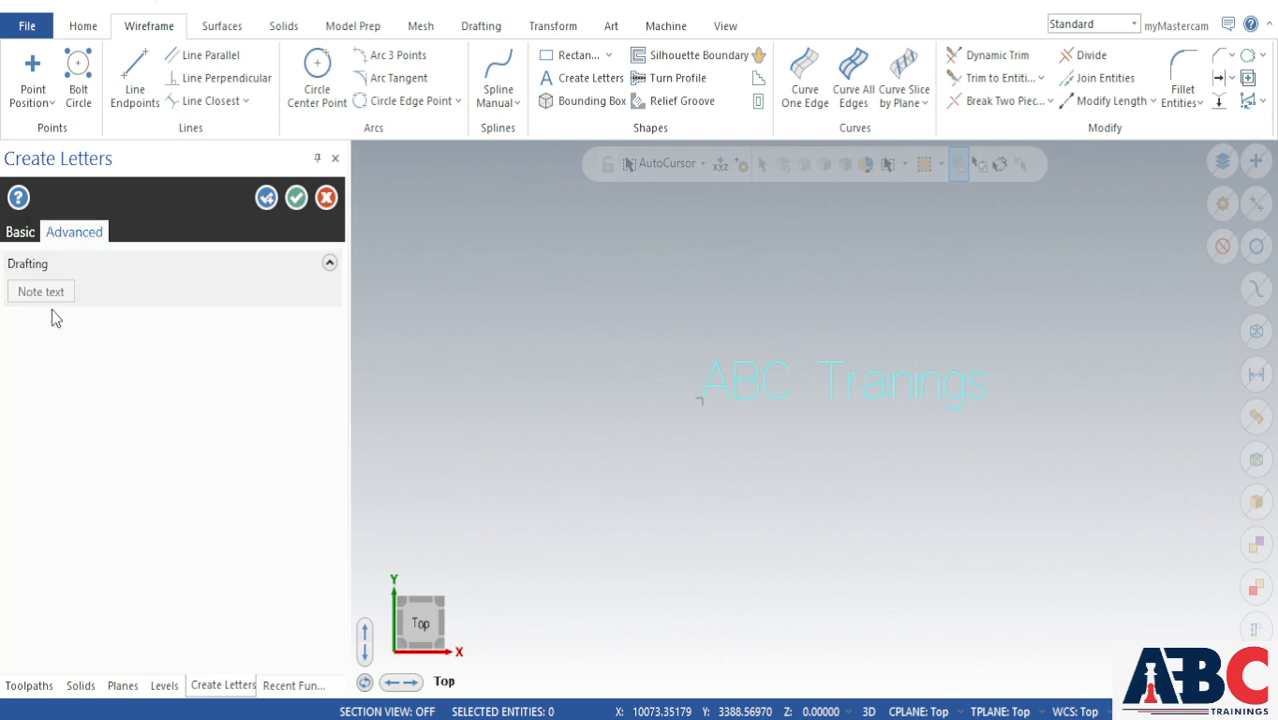
{"action": "left_click", "coordinate": [16, 236]}
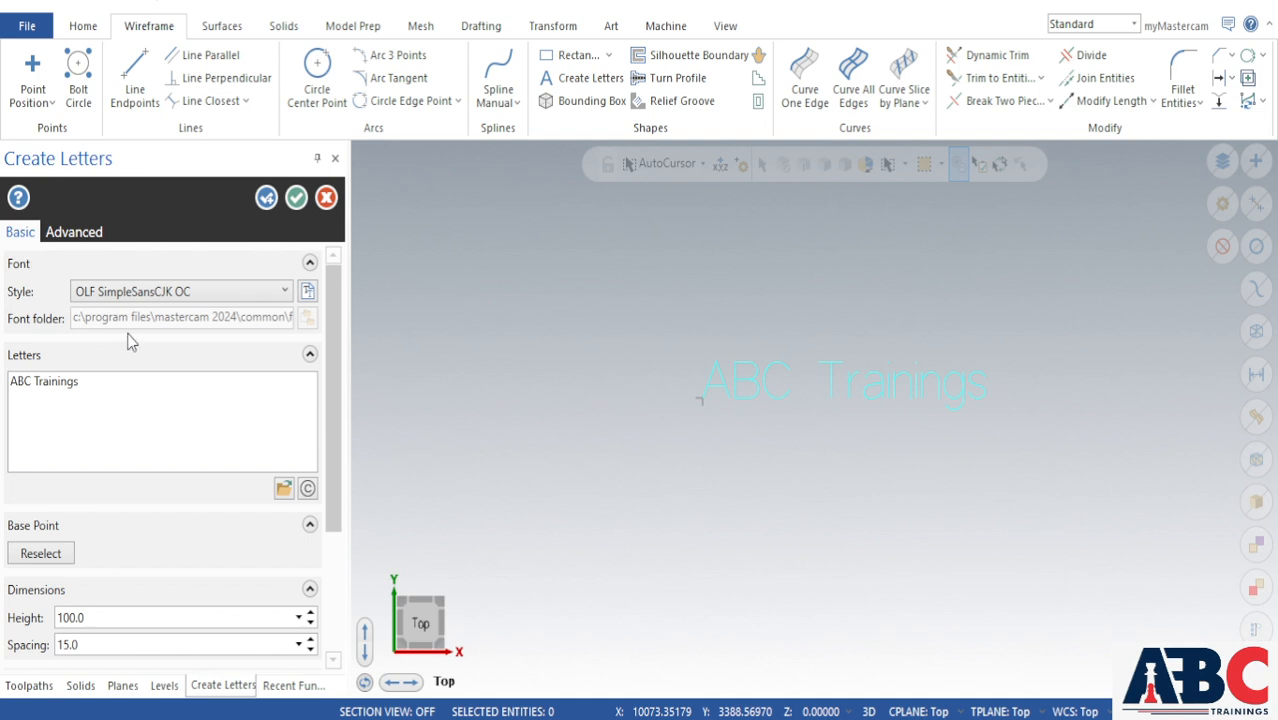
{"action": "left_click", "coordinate": [266, 198]}
{"action": "scroll", "coordinate": [134, 510], "scroll_direction": "down", "scroll_amount": 3}
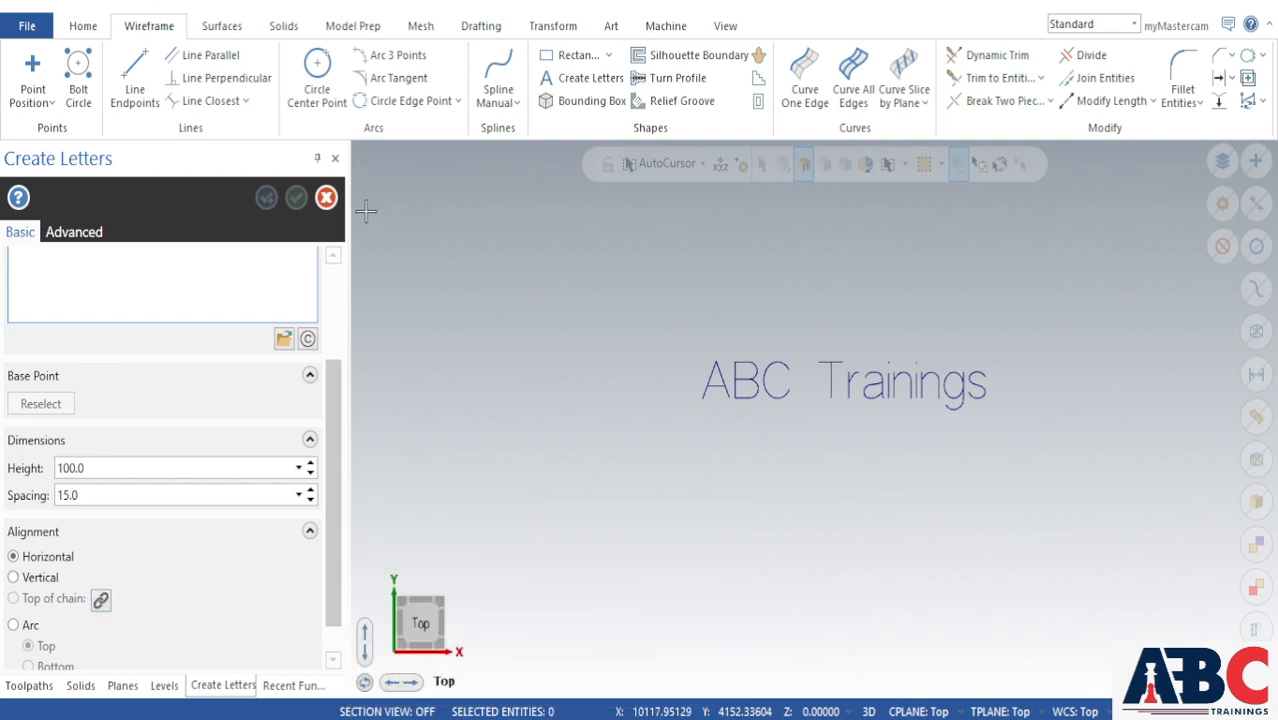
{"action": "left_click", "coordinate": [326, 197]}
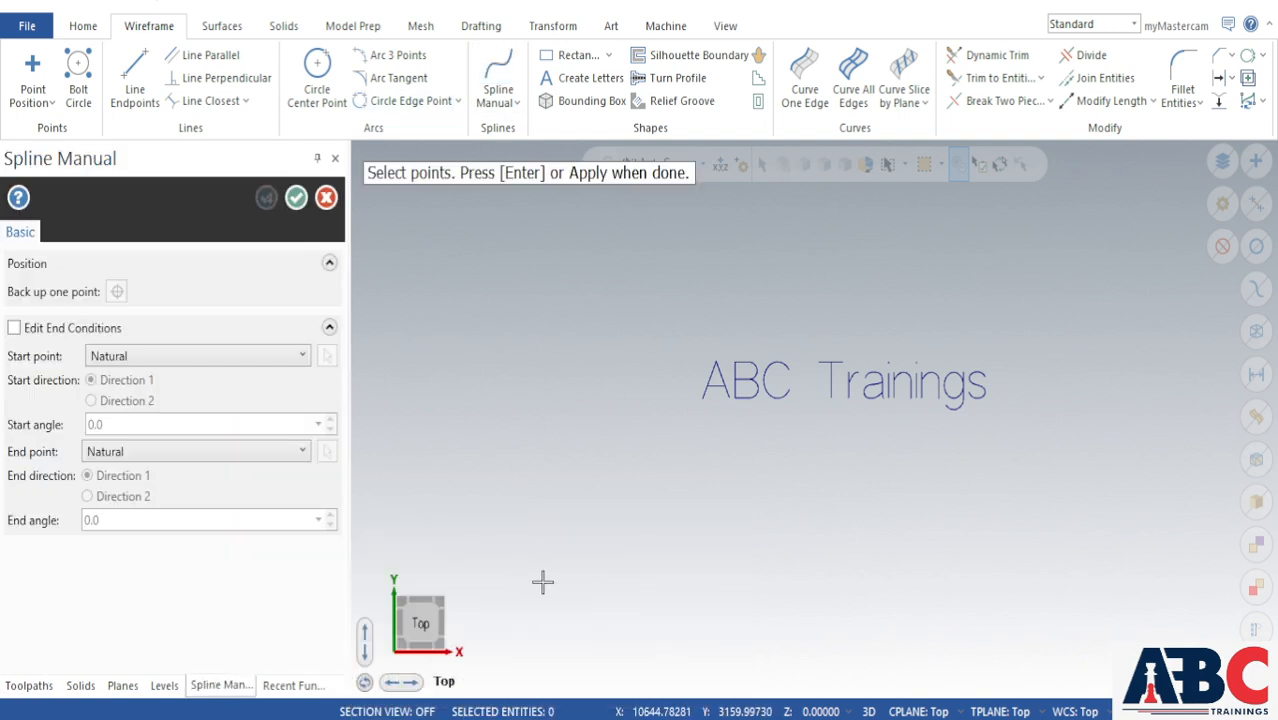
Step: Draw a wave-shaped manual spline through four points below the ABC Trainings text
{"action": "left_click", "coordinate": [544, 580]}
{"action": "left_click", "coordinate": [650, 506]}
{"action": "left_click", "coordinate": [775, 631]}
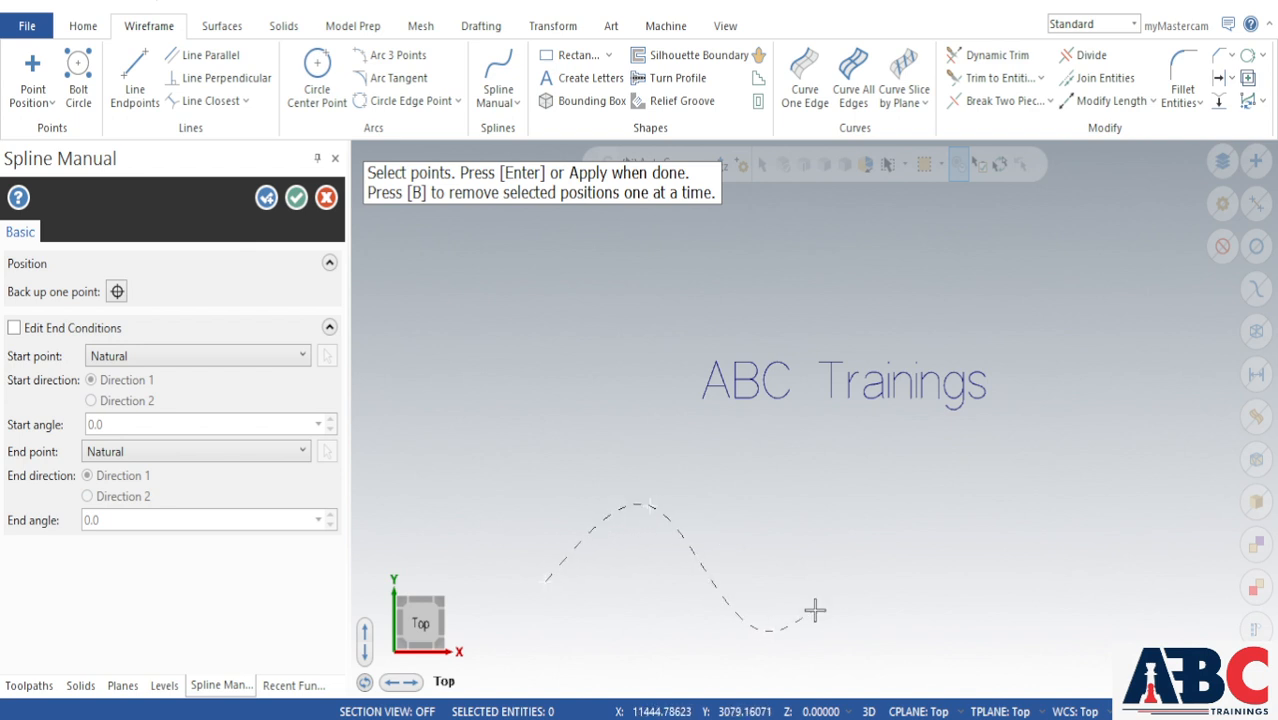
{"action": "left_click", "coordinate": [892, 533]}
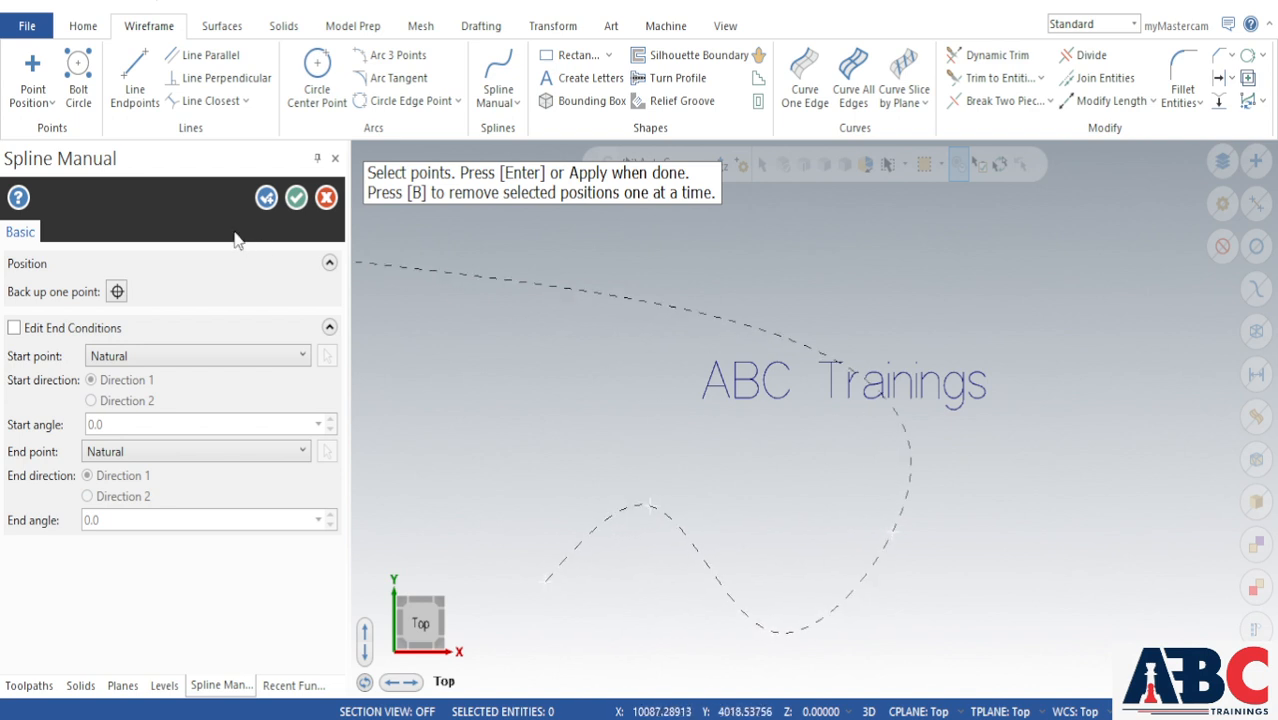
{"action": "left_click", "coordinate": [296, 197]}
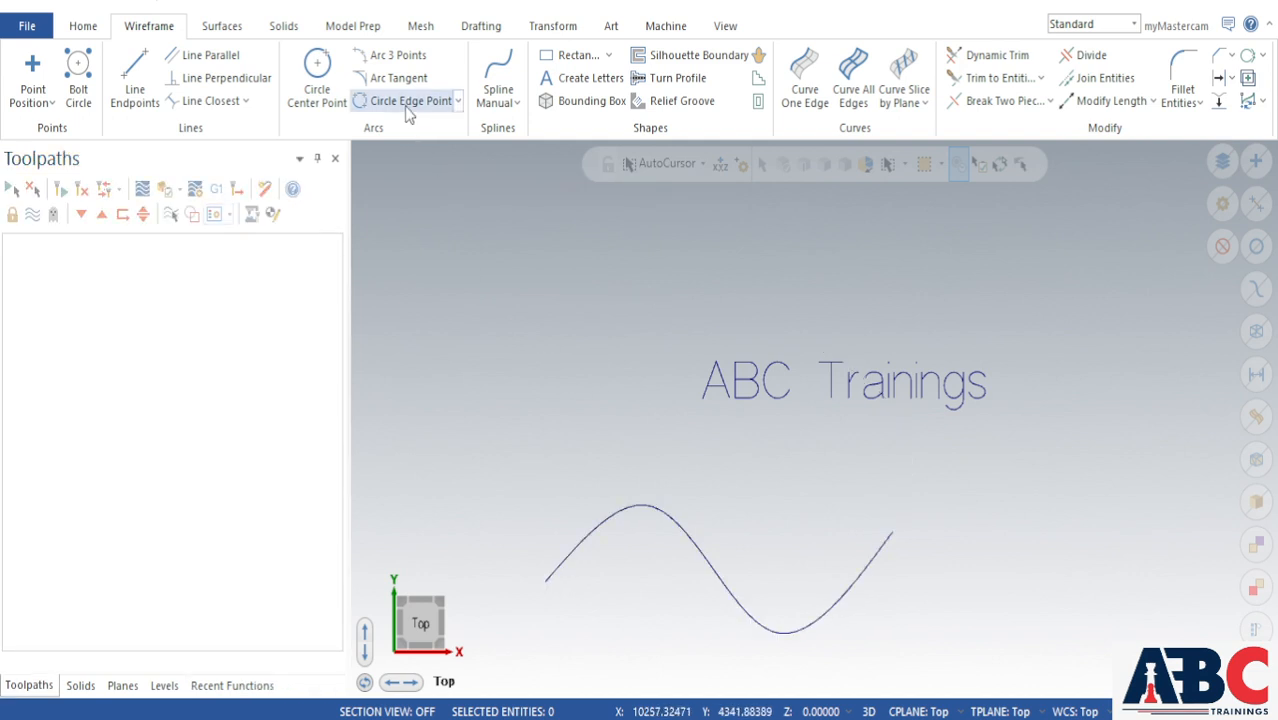
Step: Create the ABC Trainings letters with Top of chain alignment, chaining the wave spline from its right end
{"action": "left_click", "coordinate": [569, 88]}
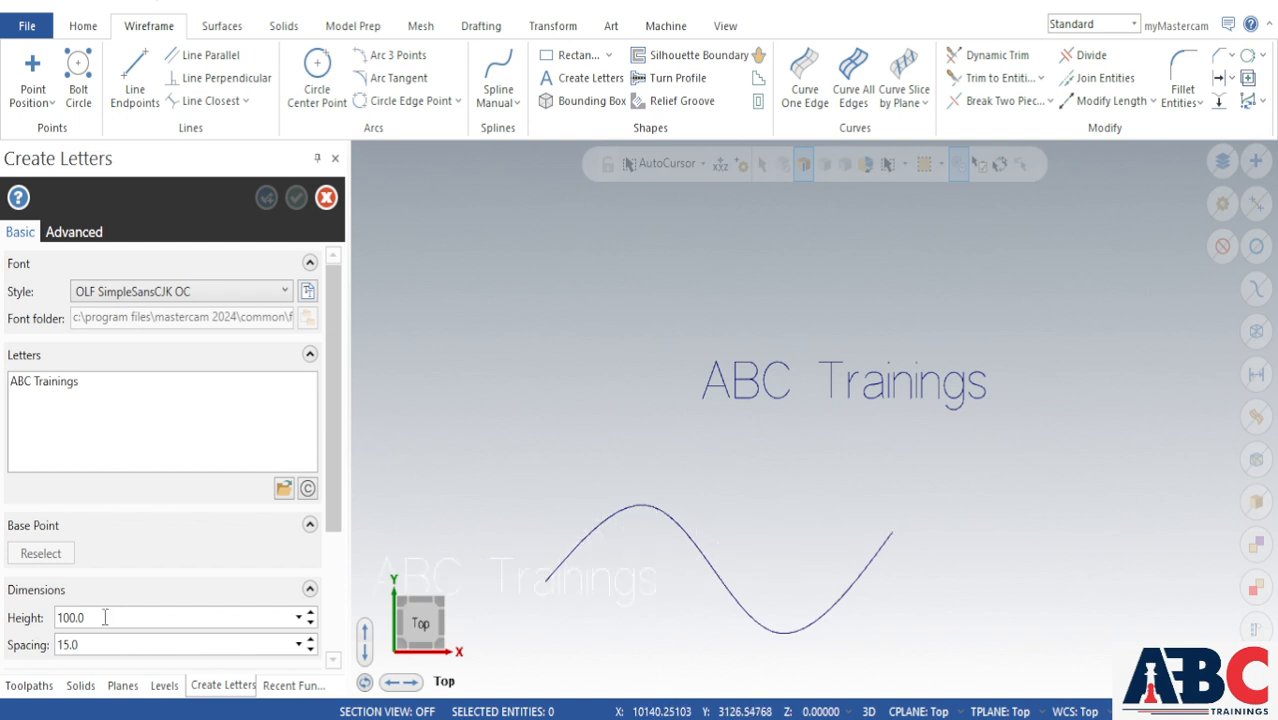
{"action": "scroll", "coordinate": [136, 598], "scroll_direction": "down", "scroll_amount": 4}
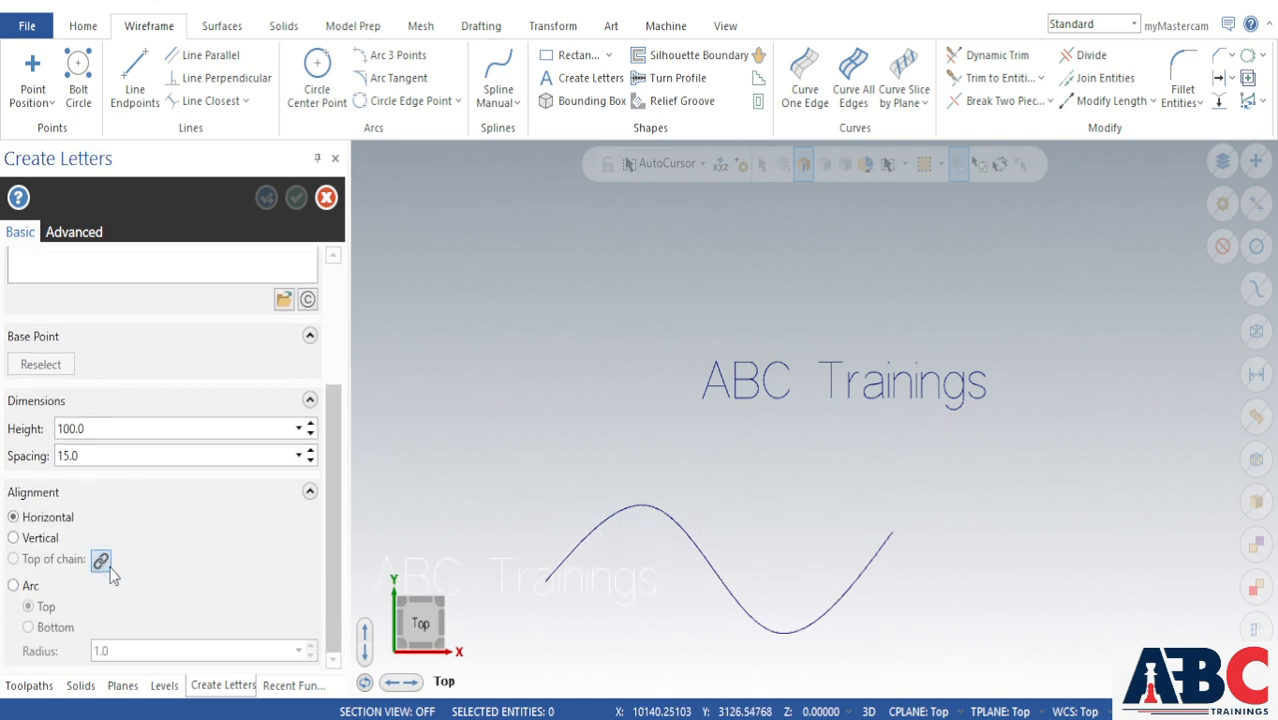
{"action": "left_click", "coordinate": [101, 561]}
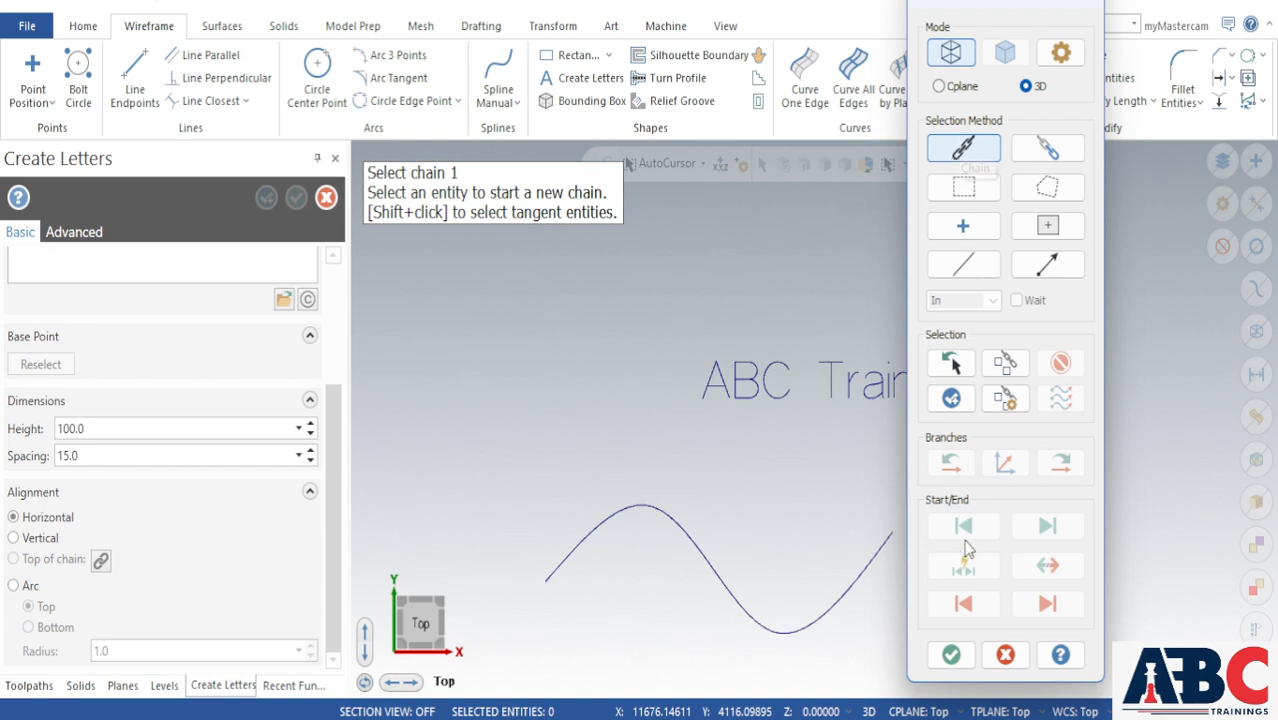
{"action": "left_click", "coordinate": [805, 623]}
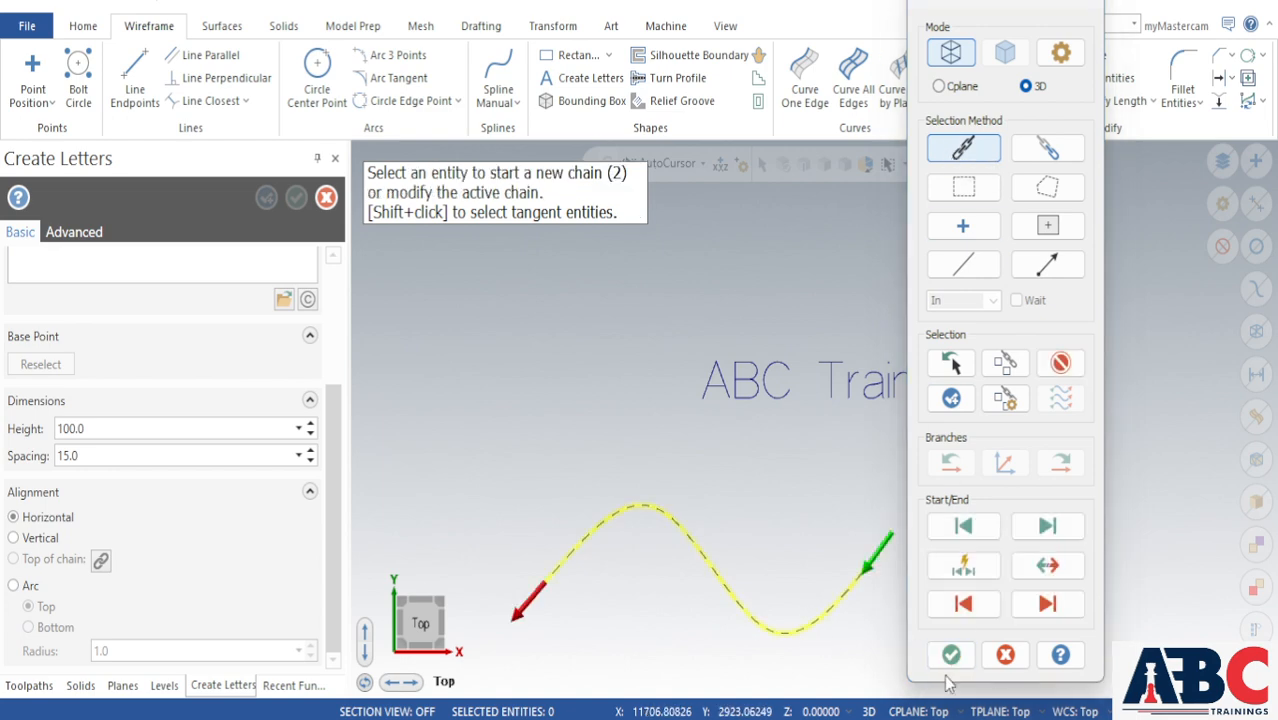
{"action": "left_click", "coordinate": [951, 654]}
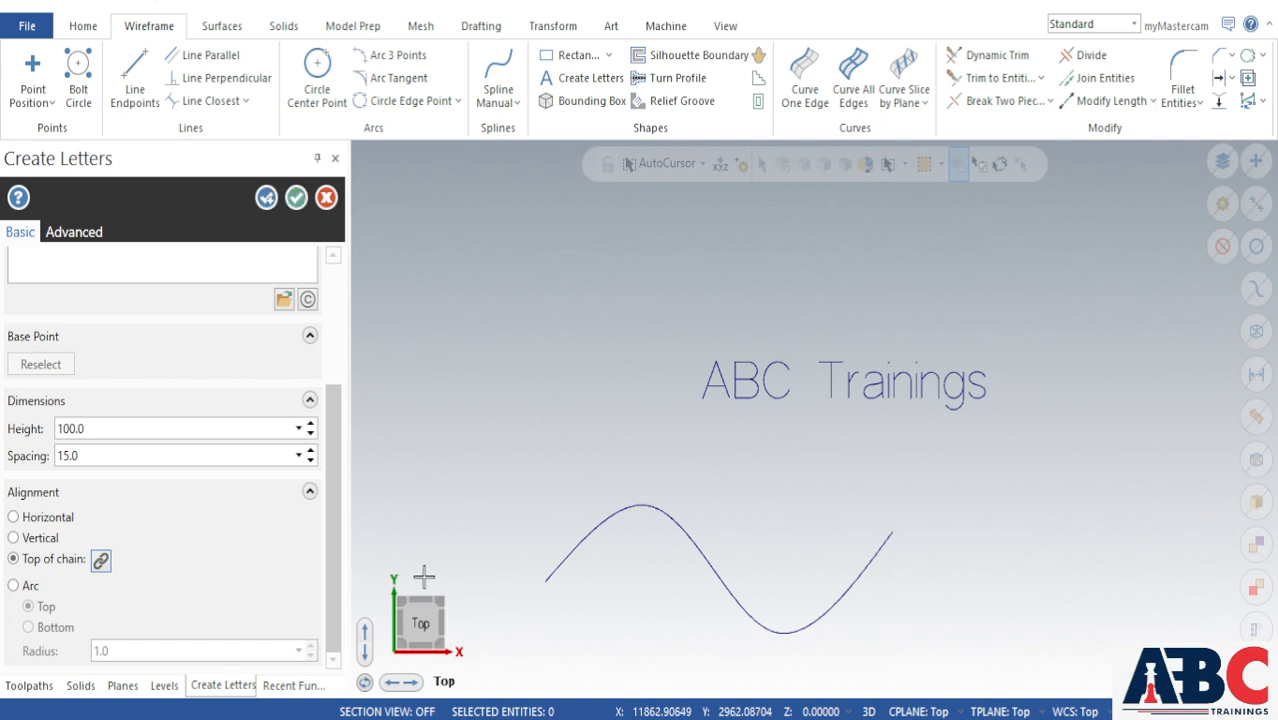
Step: Add a second set of letters at the spline's left end, aligned to the top of the chain starting there
{"action": "left_click", "coordinate": [545, 583]}
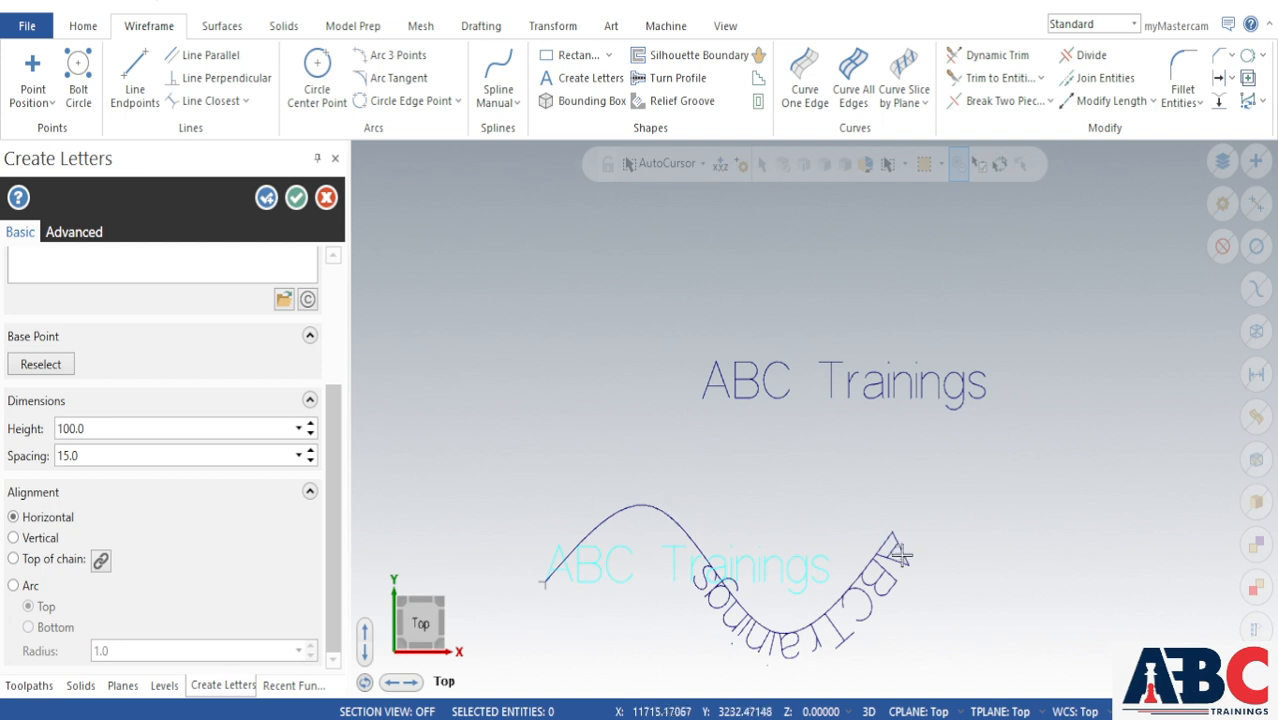
{"action": "left_click", "coordinate": [100, 561]}
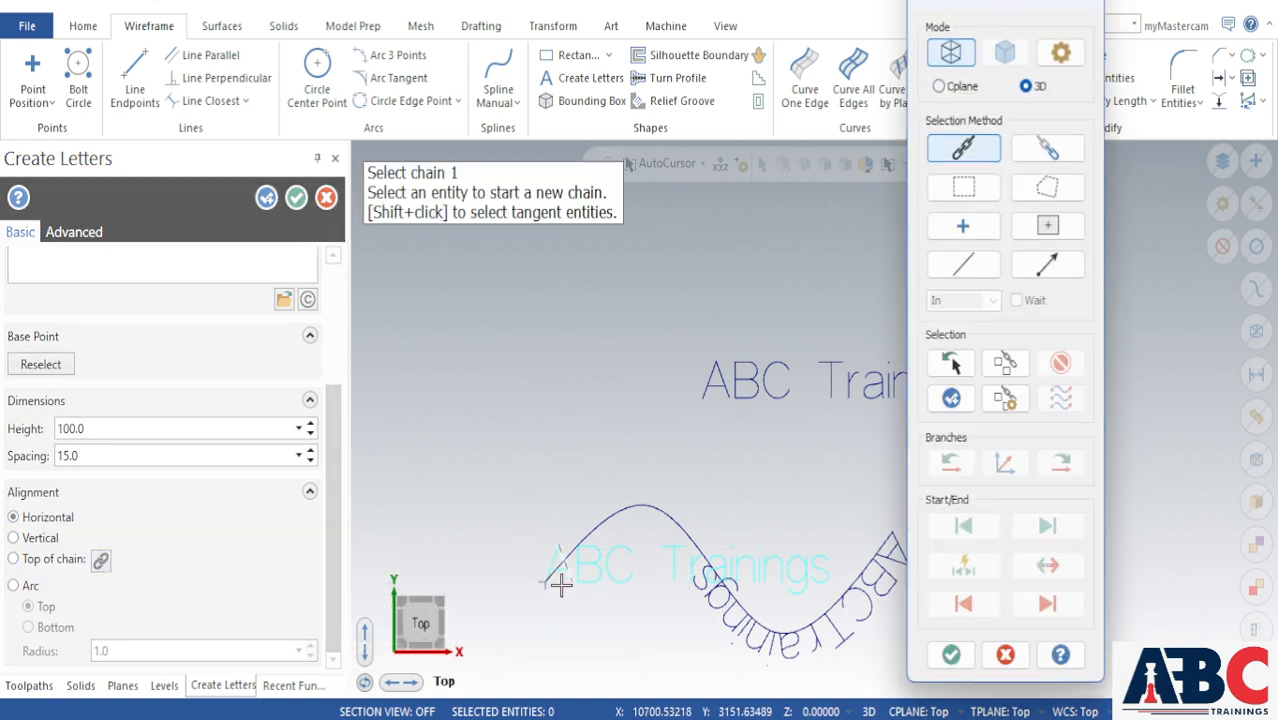
{"action": "left_click", "coordinate": [605, 517]}
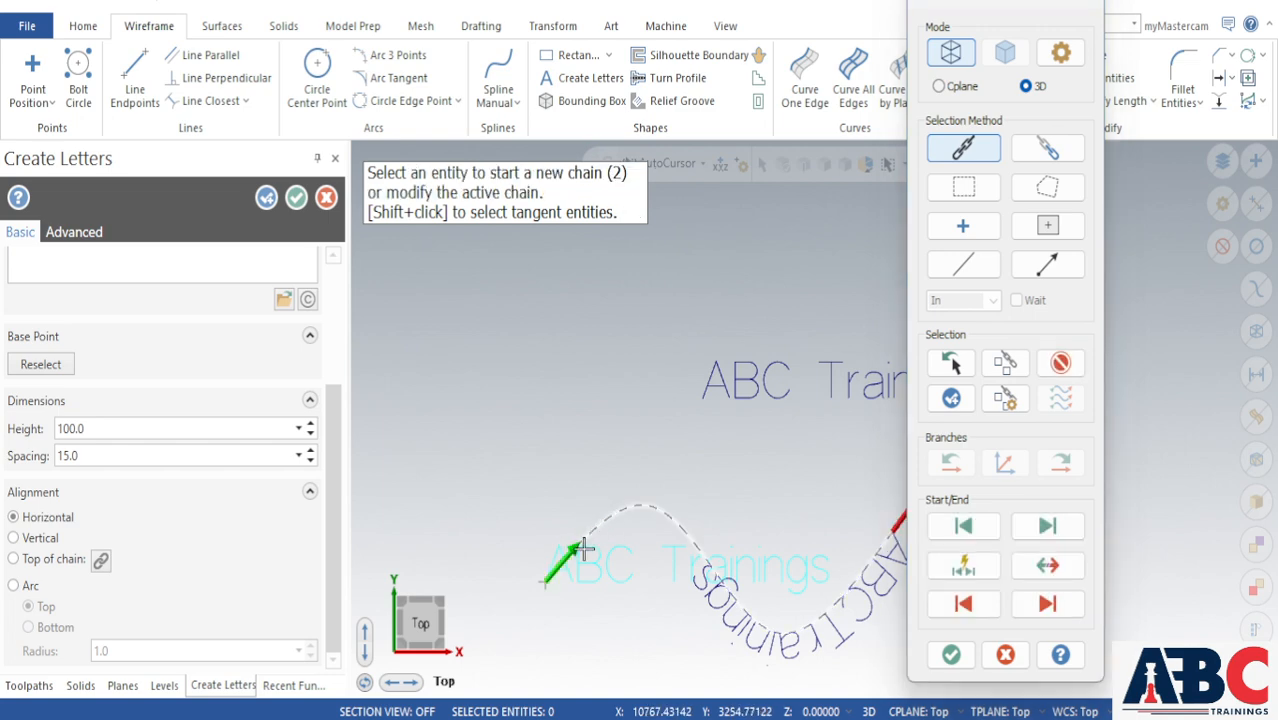
{"action": "left_click", "coordinate": [944, 662]}
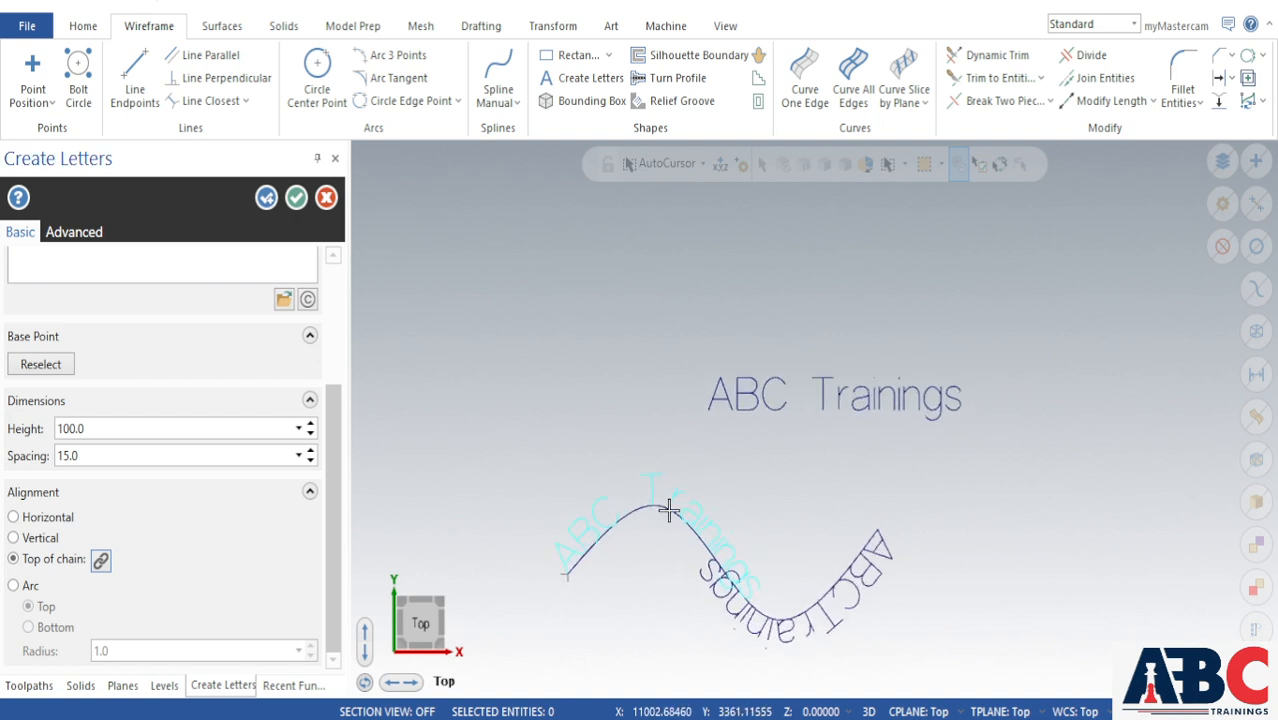
{"action": "scroll", "coordinate": [834, 482], "scroll_direction": "down", "scroll_amount": 1}
{"action": "scroll", "coordinate": [834, 482], "scroll_direction": "down", "scroll_amount": 1}
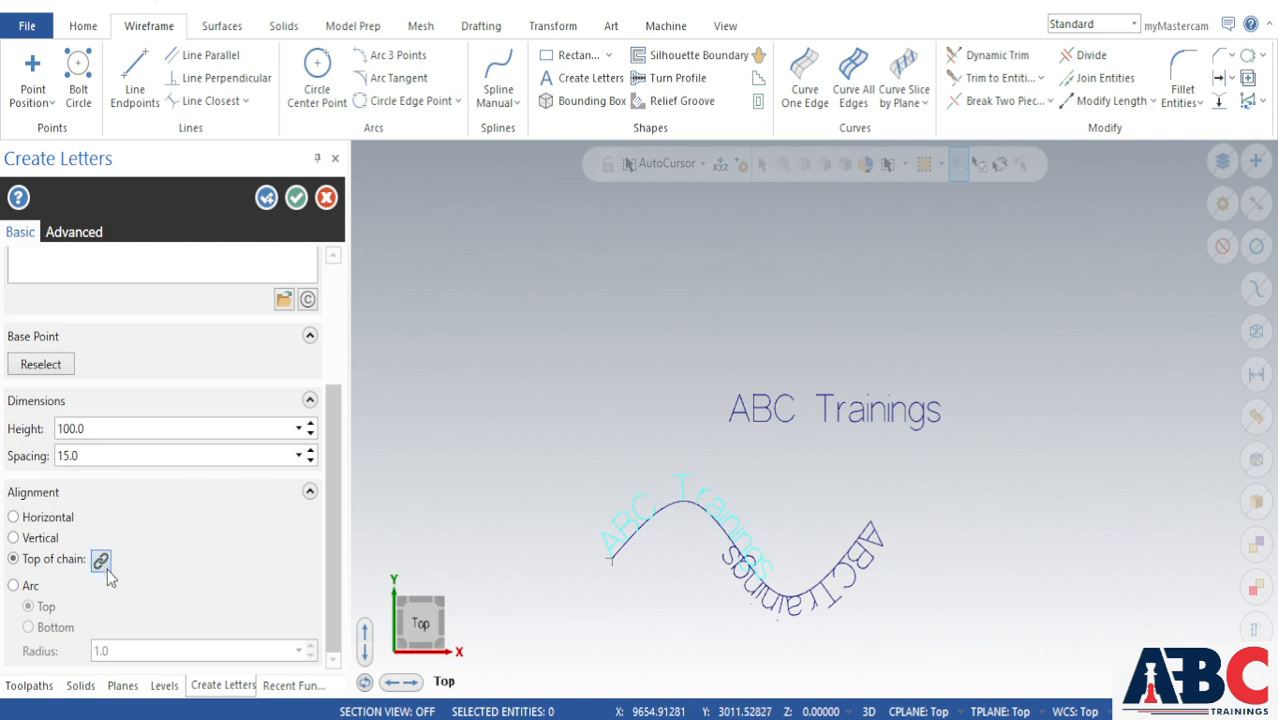
{"action": "left_click", "coordinate": [293, 199]}
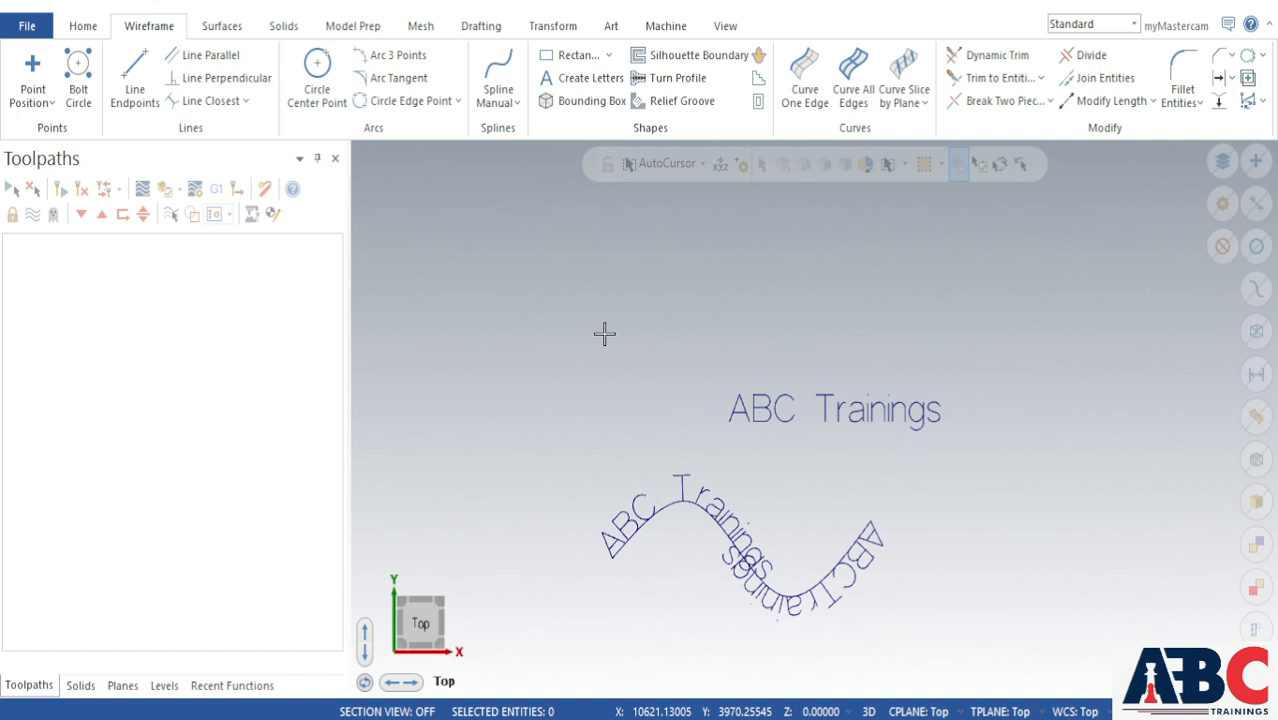